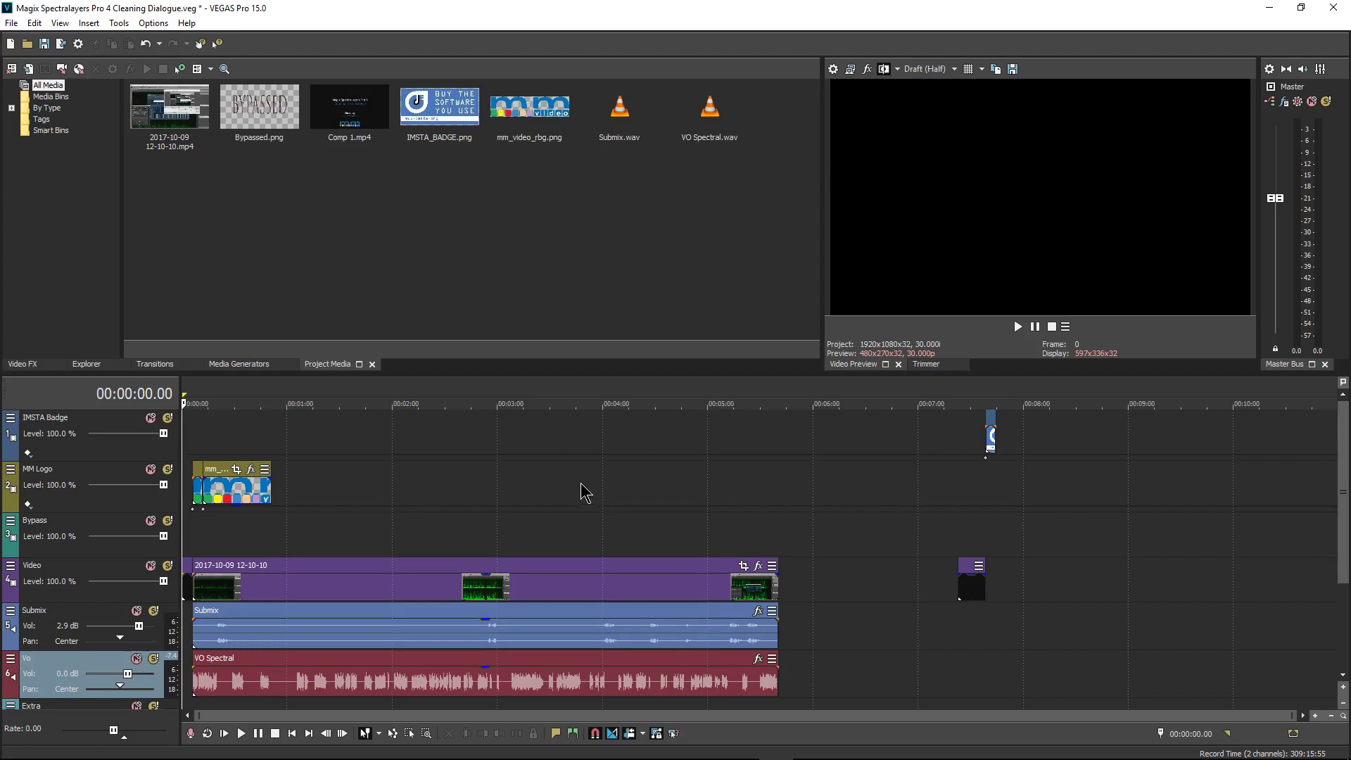
- Look over the IMSTA badge, the closing credits clip and the opening title clip along the timeline
{"action": "left_click", "coordinate": [991, 440]}
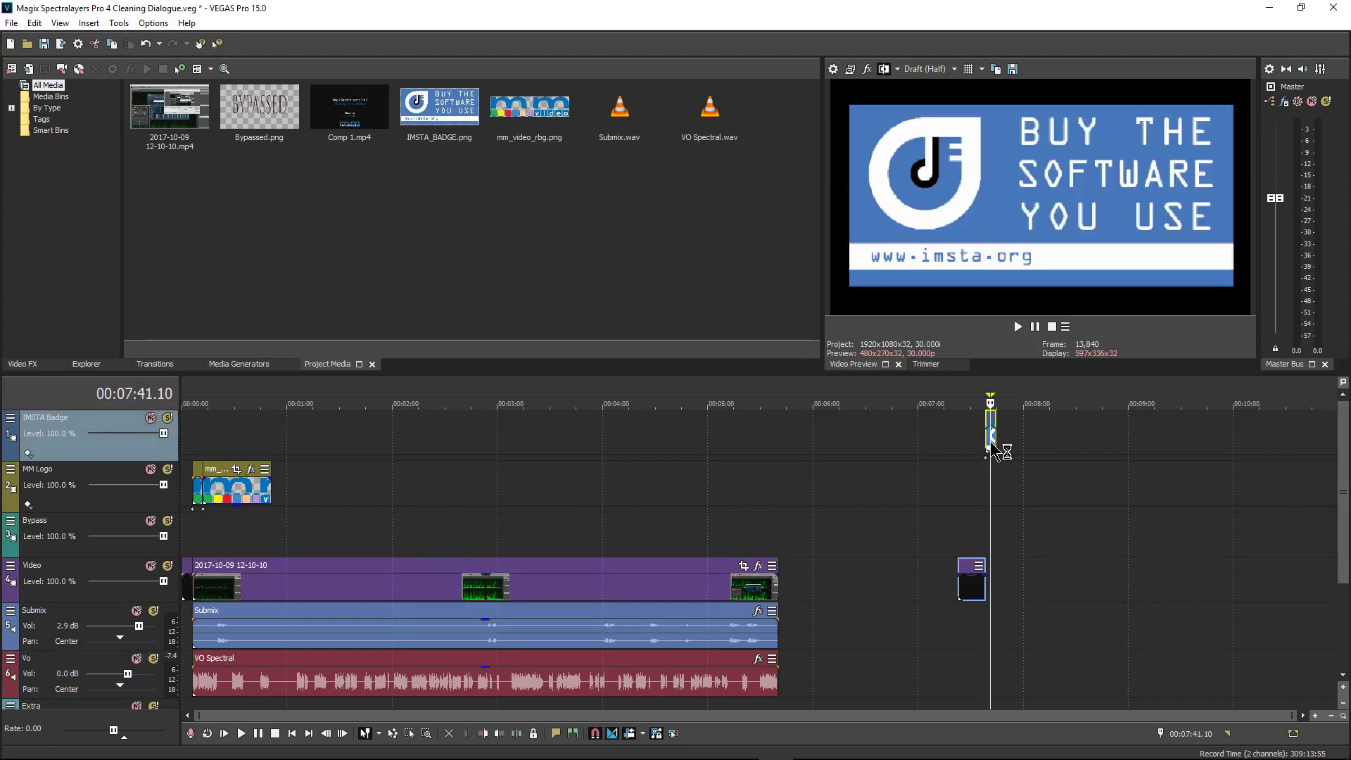
{"action": "left_click", "coordinate": [380, 490]}
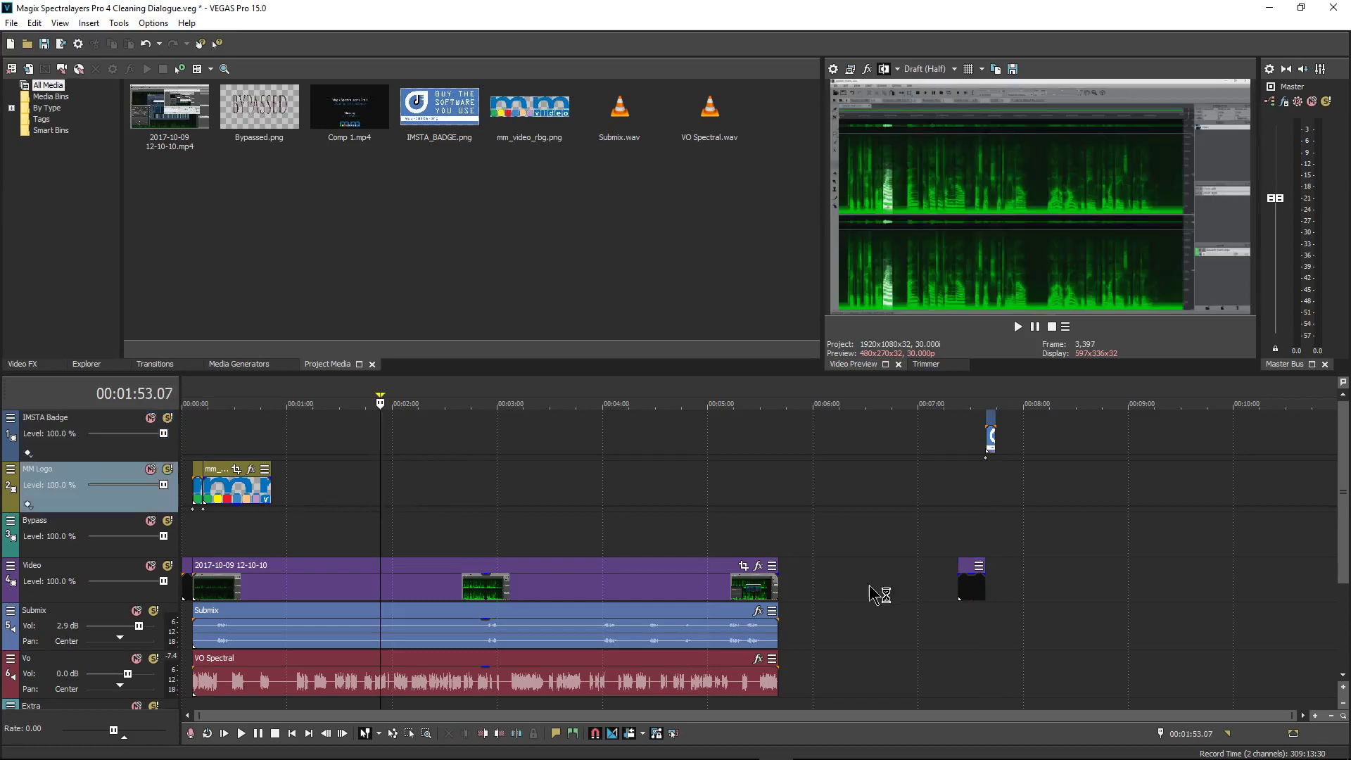
{"action": "left_click", "coordinate": [968, 591]}
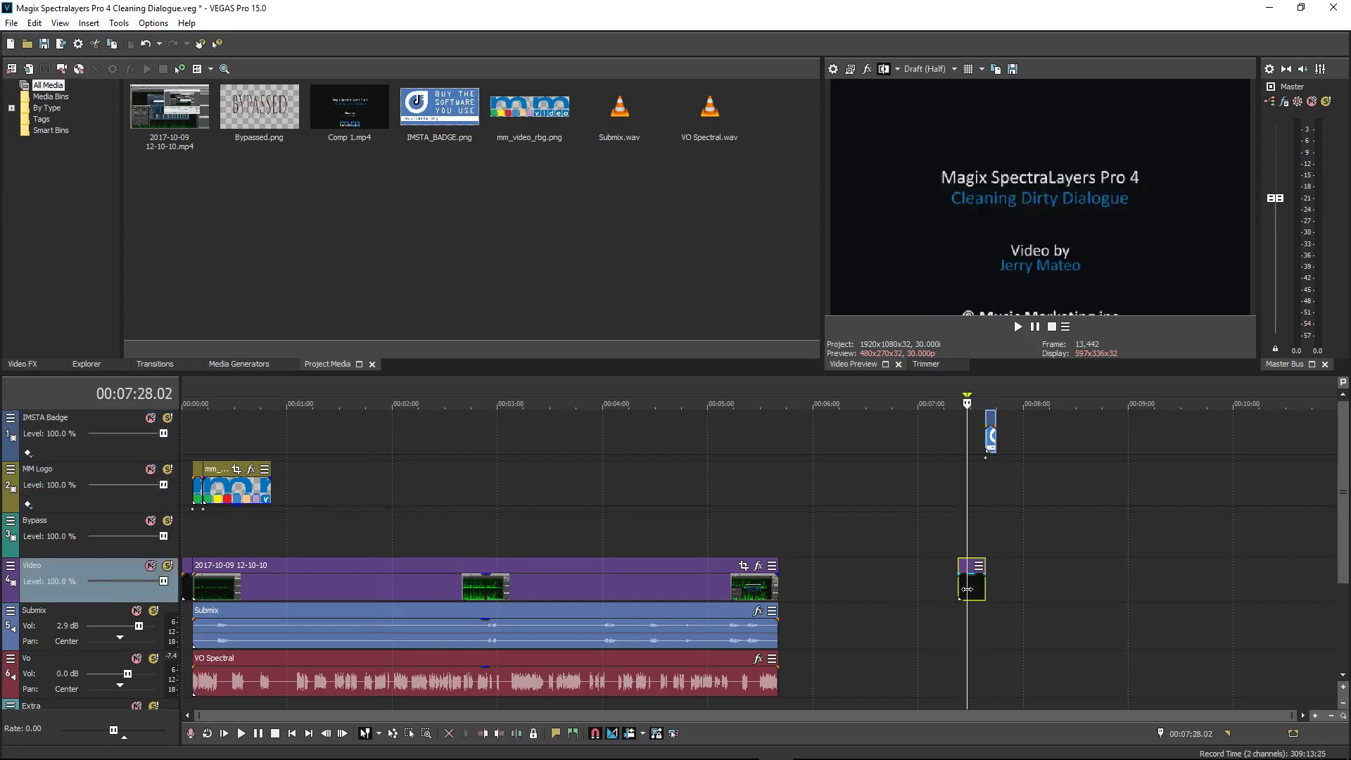
{"action": "left_click", "coordinate": [188, 599]}
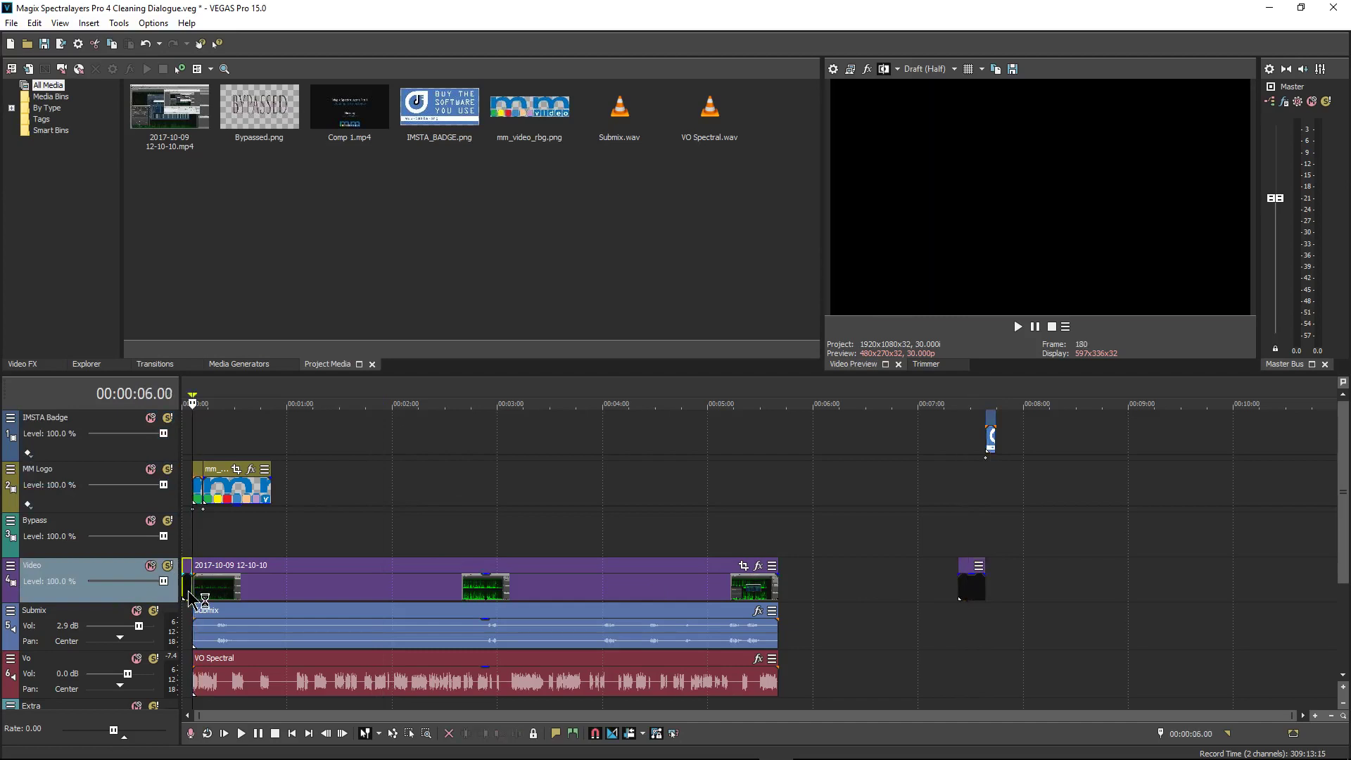
- Select all events on the timeline and ungroup them, leaving nothing selected
{"action": "scroll", "coordinate": [316, 546], "scroll_direction": "up", "scroll_amount": 5}
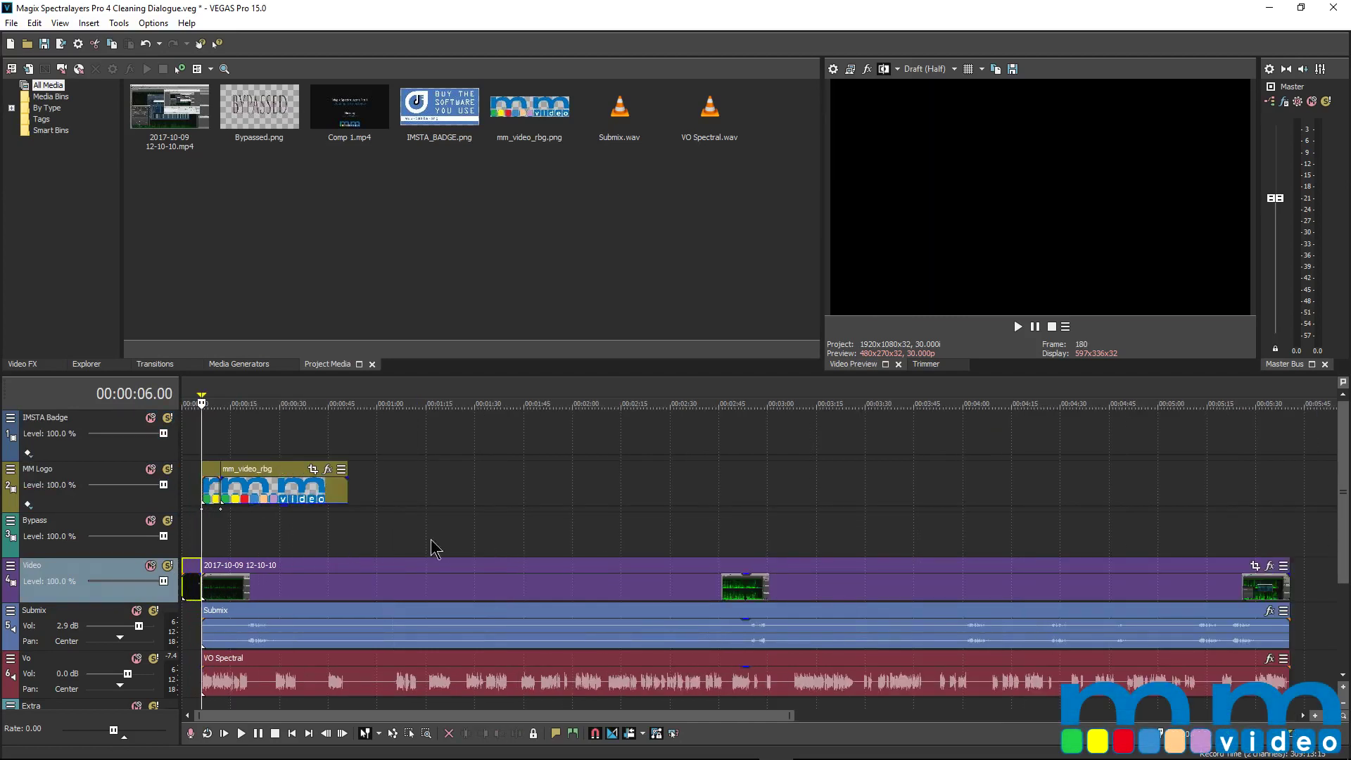
{"action": "left_click", "coordinate": [283, 597]}
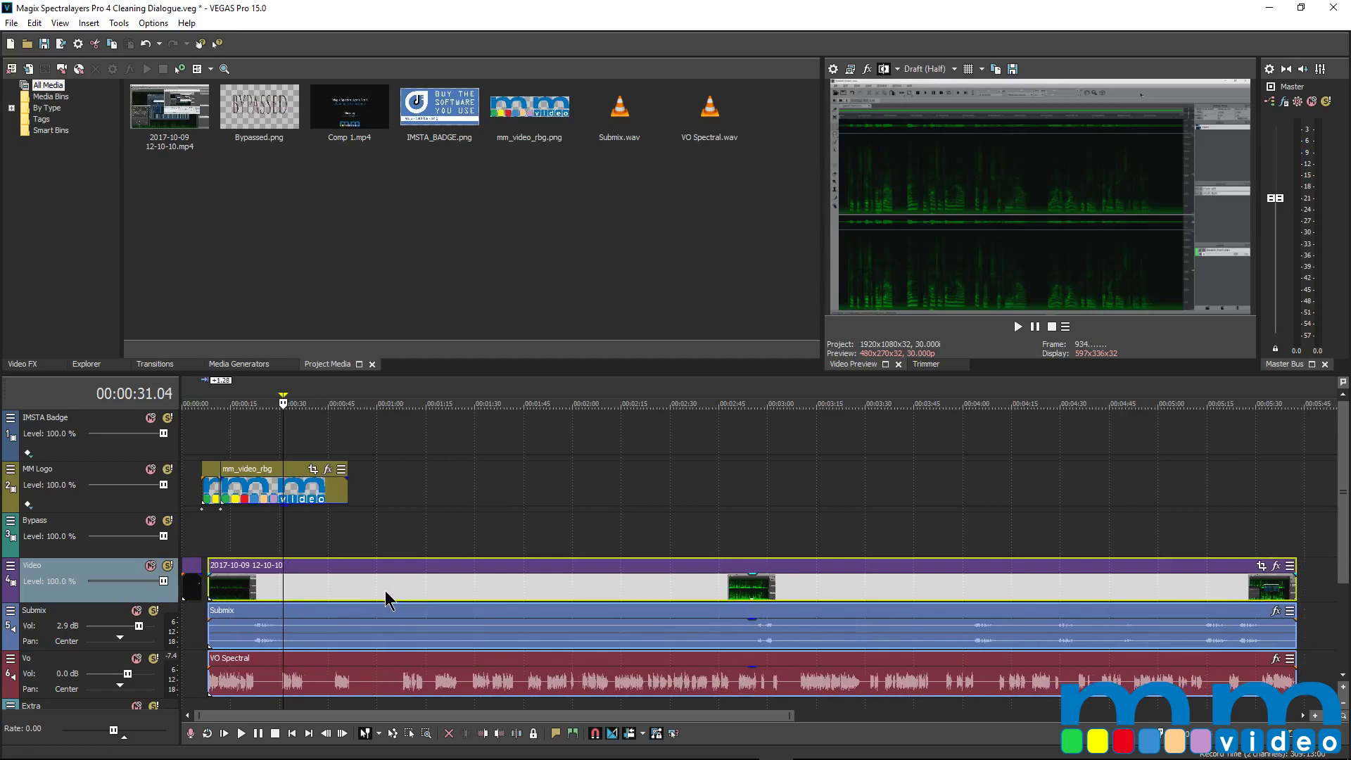
{"action": "key", "text": "ctrl+a"}
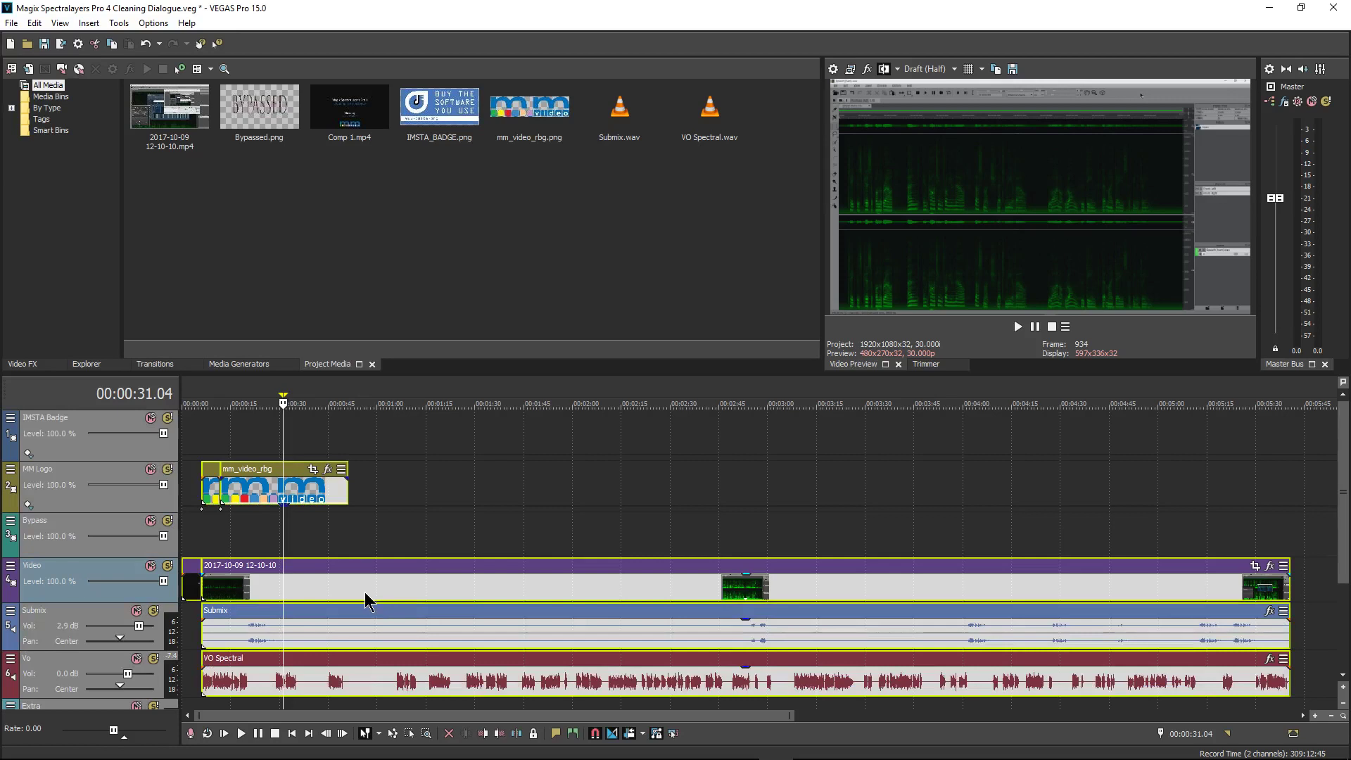
{"action": "left_click", "coordinate": [362, 522]}
- Duplicate the pair of logo events along the MM Logo track, making five copies
{"action": "left_click", "coordinate": [320, 496]}
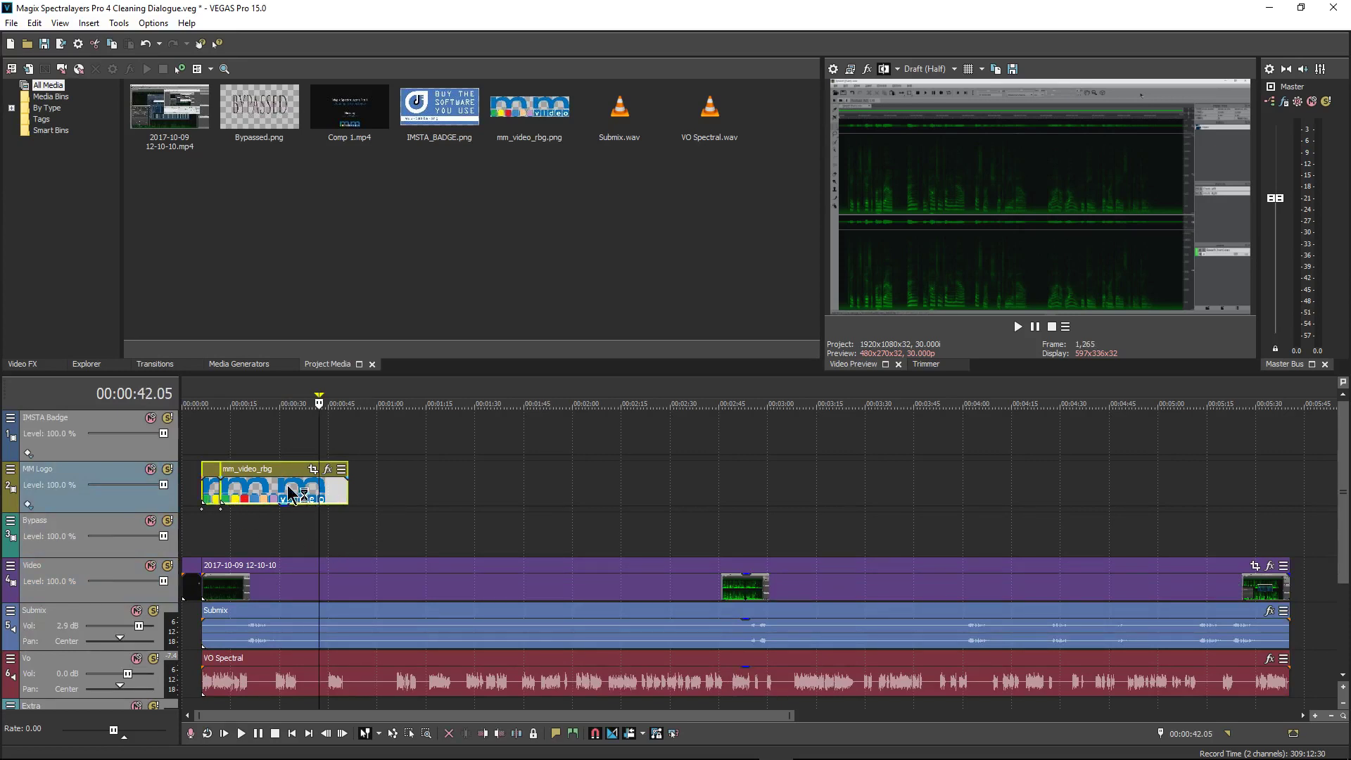
{"action": "left_click_drag", "start_coordinate": [289, 490], "coordinate": [603, 495]}
{"action": "left_click_drag", "start_coordinate": [604, 495], "coordinate": [837, 496]}
{"action": "left_click_drag", "start_coordinate": [837, 495], "coordinate": [1188, 497]}
- Close the gaps between the logo copies on the MM Logo track so all six sets run end to end
{"action": "left_click_drag", "start_coordinate": [450, 496], "coordinate": [434, 496]}
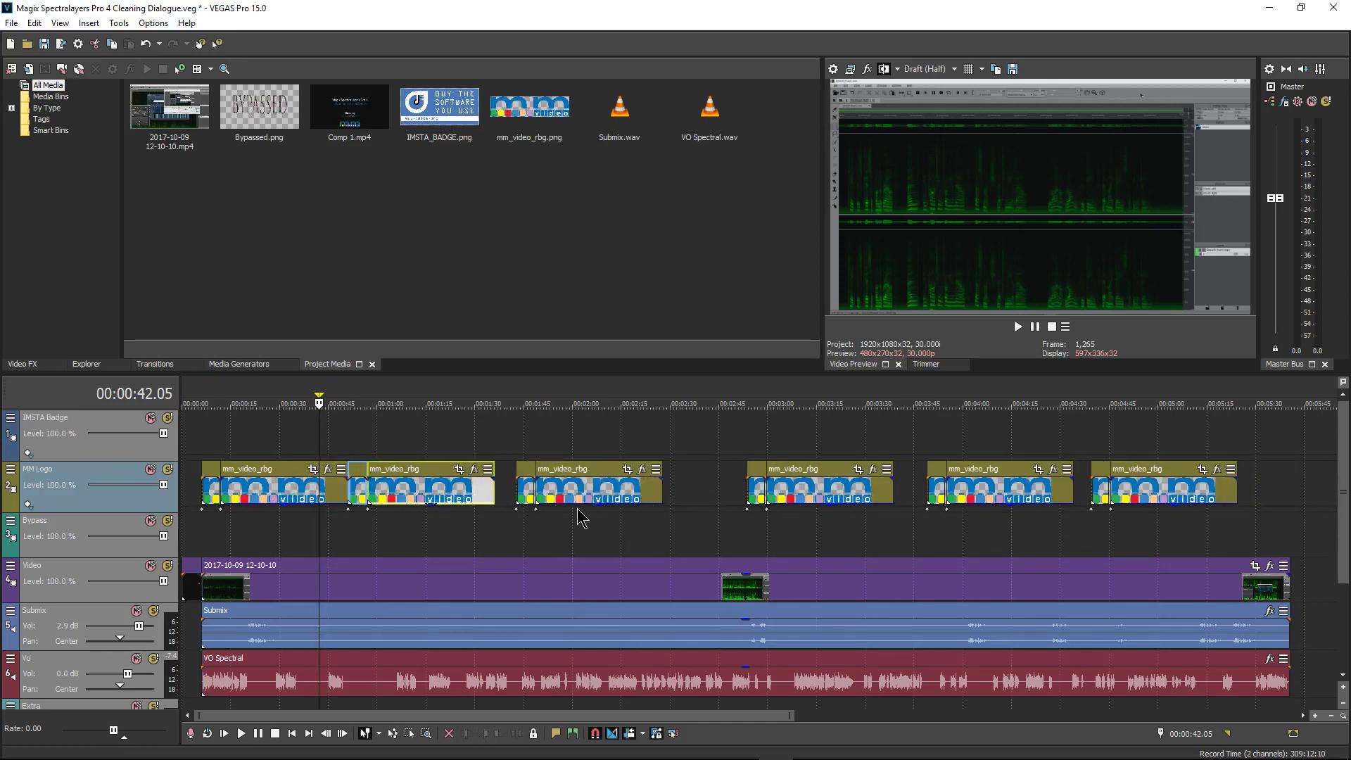
{"action": "left_click_drag", "start_coordinate": [582, 491], "coordinate": [561, 492]}
{"action": "left_click_drag", "start_coordinate": [794, 495], "coordinate": [712, 492]}
{"action": "left_click_drag", "start_coordinate": [871, 502], "coordinate": [836, 502]}
{"action": "left_click_drag", "start_coordinate": [1040, 498], "coordinate": [1023, 498]}
{"action": "scroll", "coordinate": [432, 496], "scroll_direction": "down", "scroll_amount": 3}
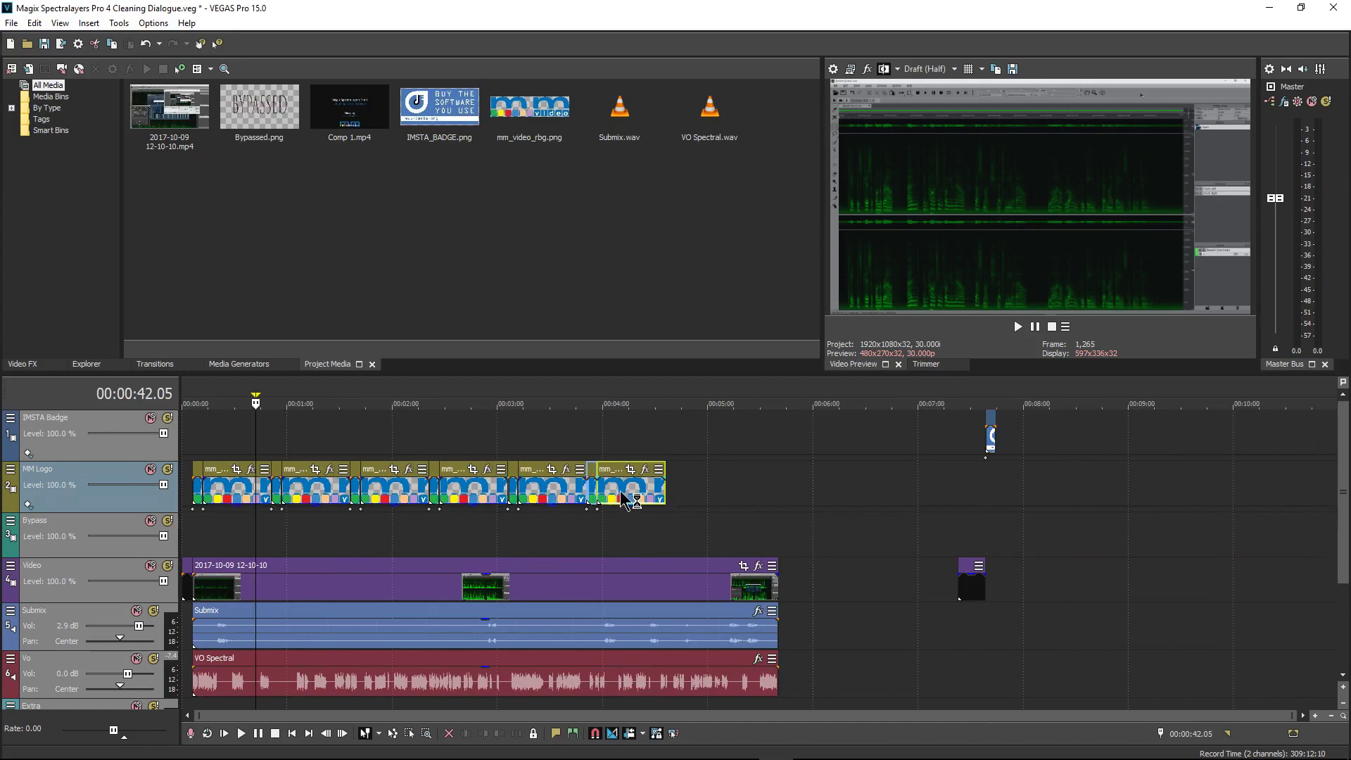
{"action": "mouse_move", "coordinate": [557, 501]}
{"action": "left_mouse_down"}
{"action": "mouse_move", "coordinate": [582, 501]}
{"action": "mouse_move", "coordinate": [556, 501]}
{"action": "left_mouse_up"}
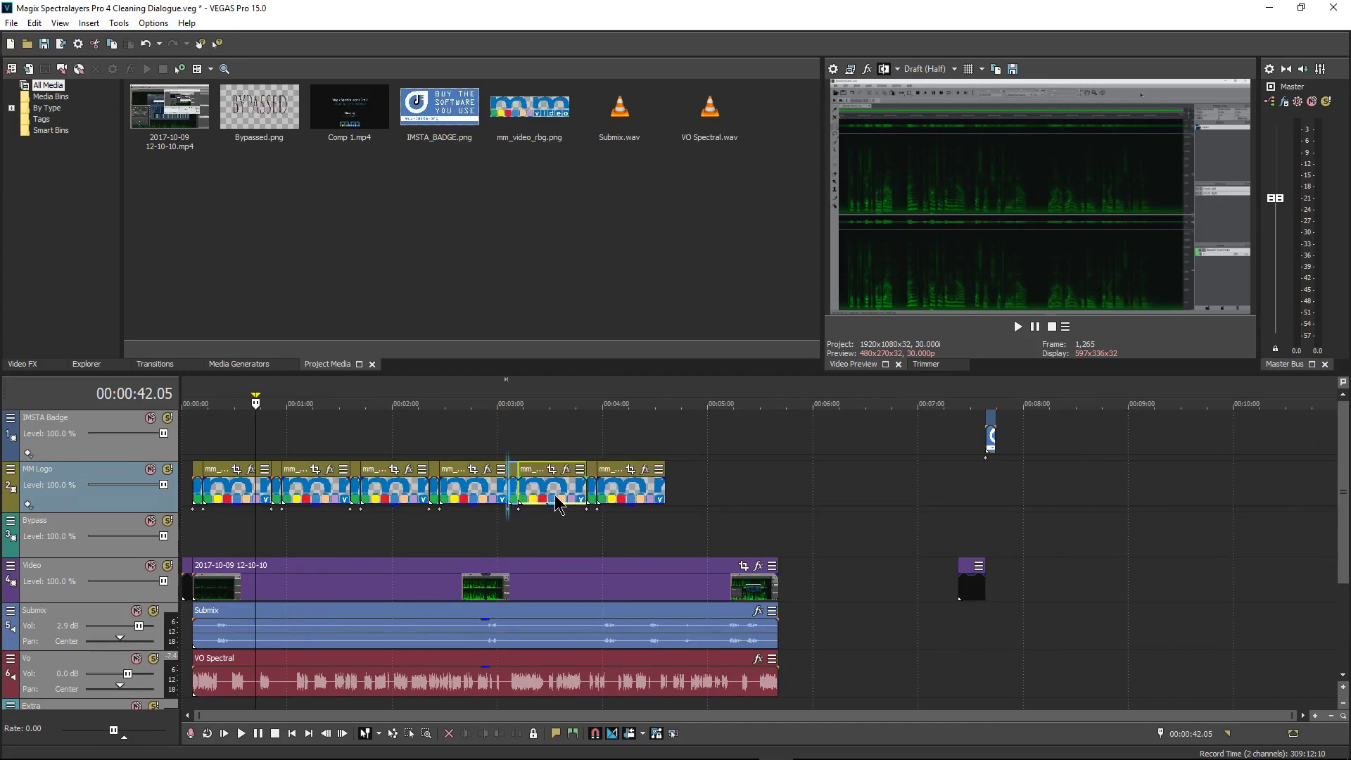
{"action": "left_click", "coordinate": [628, 734]}
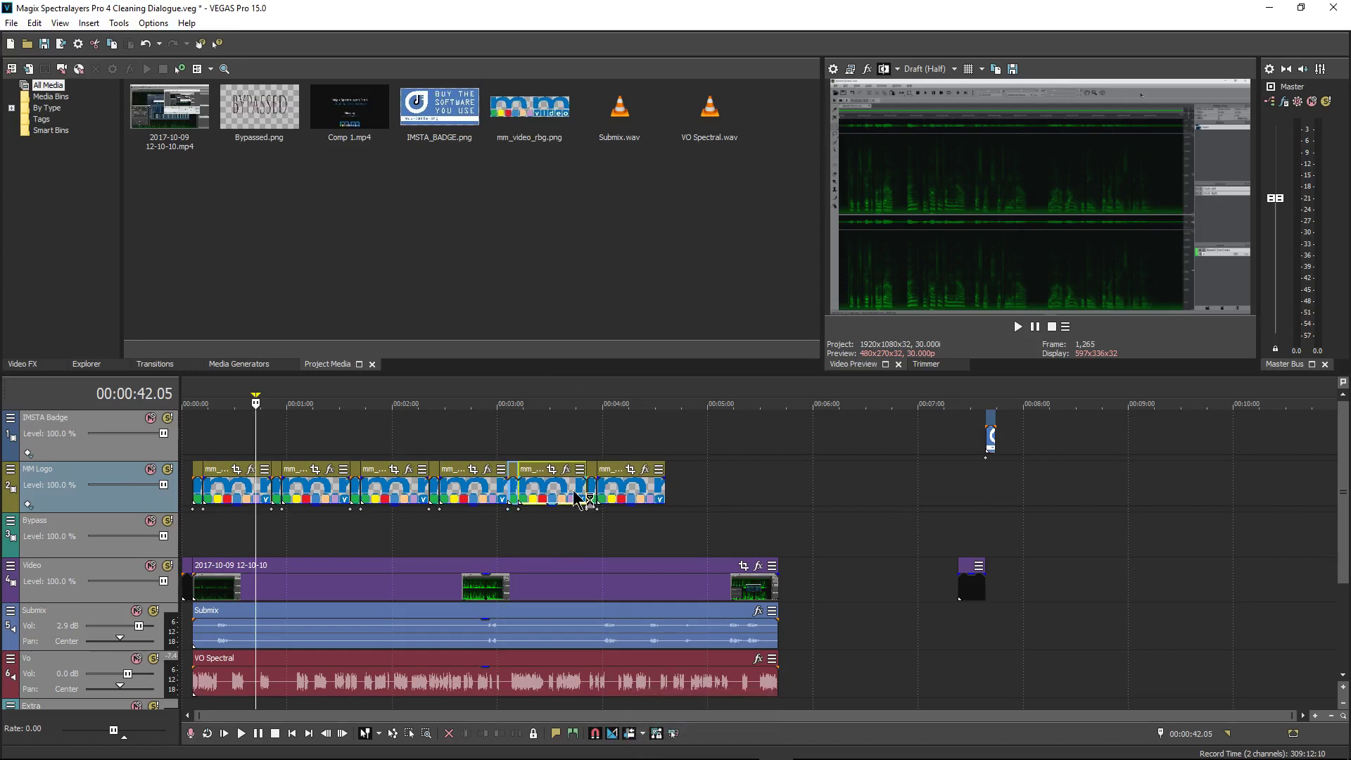
- Examine the closing Comp 1 credits clip, especially its last frames before the IMSTA badge begins
{"action": "left_click", "coordinate": [968, 584]}
{"action": "scroll", "coordinate": [1017, 567], "scroll_direction": "up", "scroll_amount": 5}
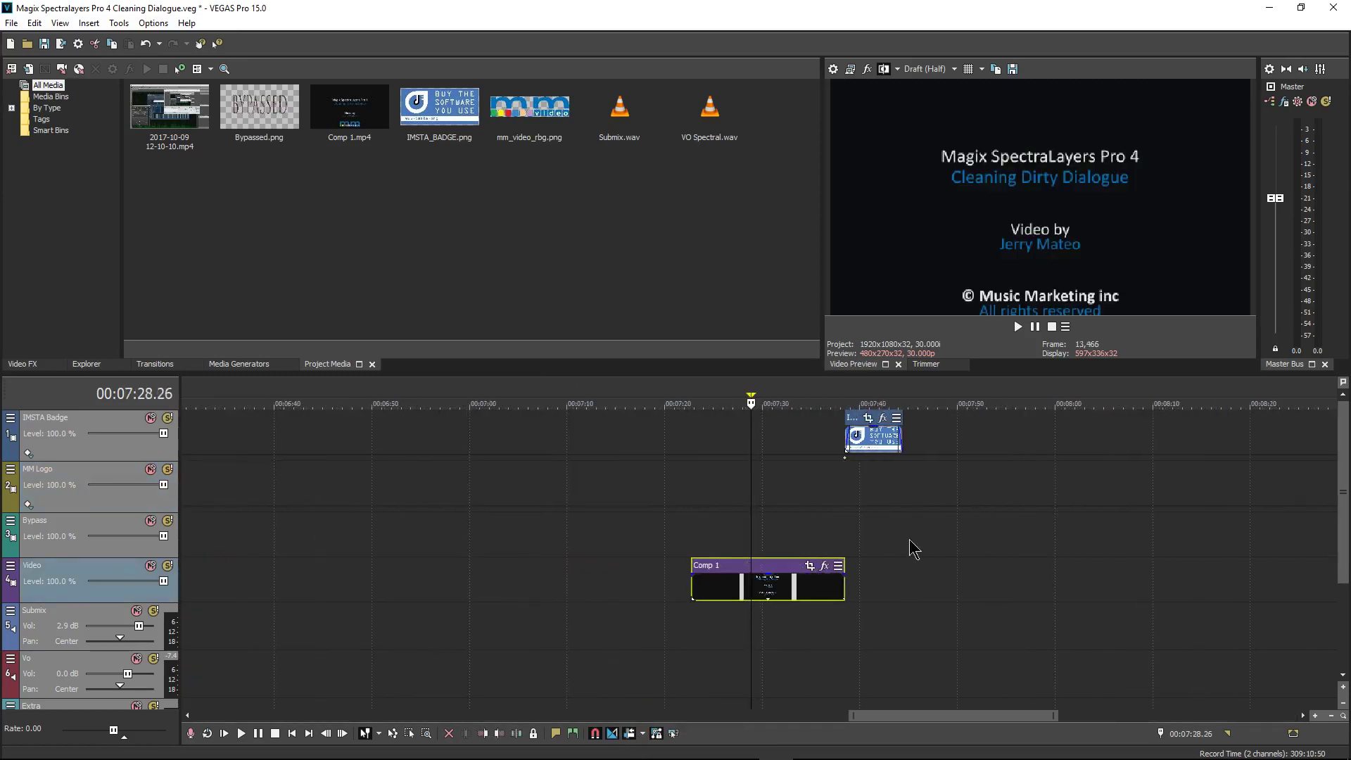
{"action": "scroll", "coordinate": [872, 598], "scroll_direction": "up", "scroll_amount": 2}
{"action": "left_click", "coordinate": [875, 599]}
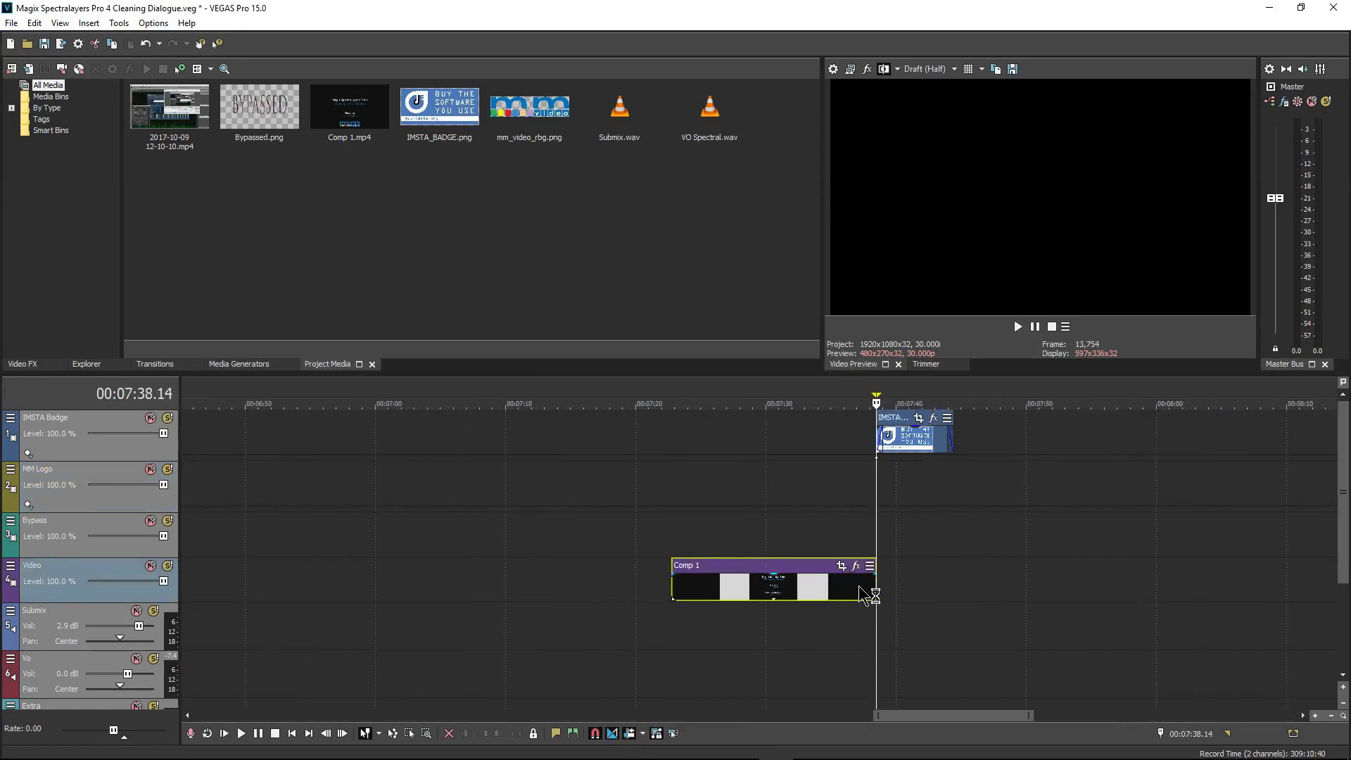
{"action": "left_click", "coordinate": [860, 587]}
{"action": "key", "text": "Right"}
{"action": "key", "text": "Right"}
{"action": "key", "text": "Right"}
{"action": "key", "text": "Right"}
{"action": "key", "text": "Right"}
{"action": "key", "text": "Right"}
{"action": "key", "text": "Right"}
{"action": "key", "text": "Right"}
{"action": "key", "text": "Right"}
{"action": "key", "text": "Right"}
{"action": "key", "text": "Right"}
{"action": "key", "text": "Right"}
{"action": "key", "text": "Right"}
{"action": "key", "text": "Right"}
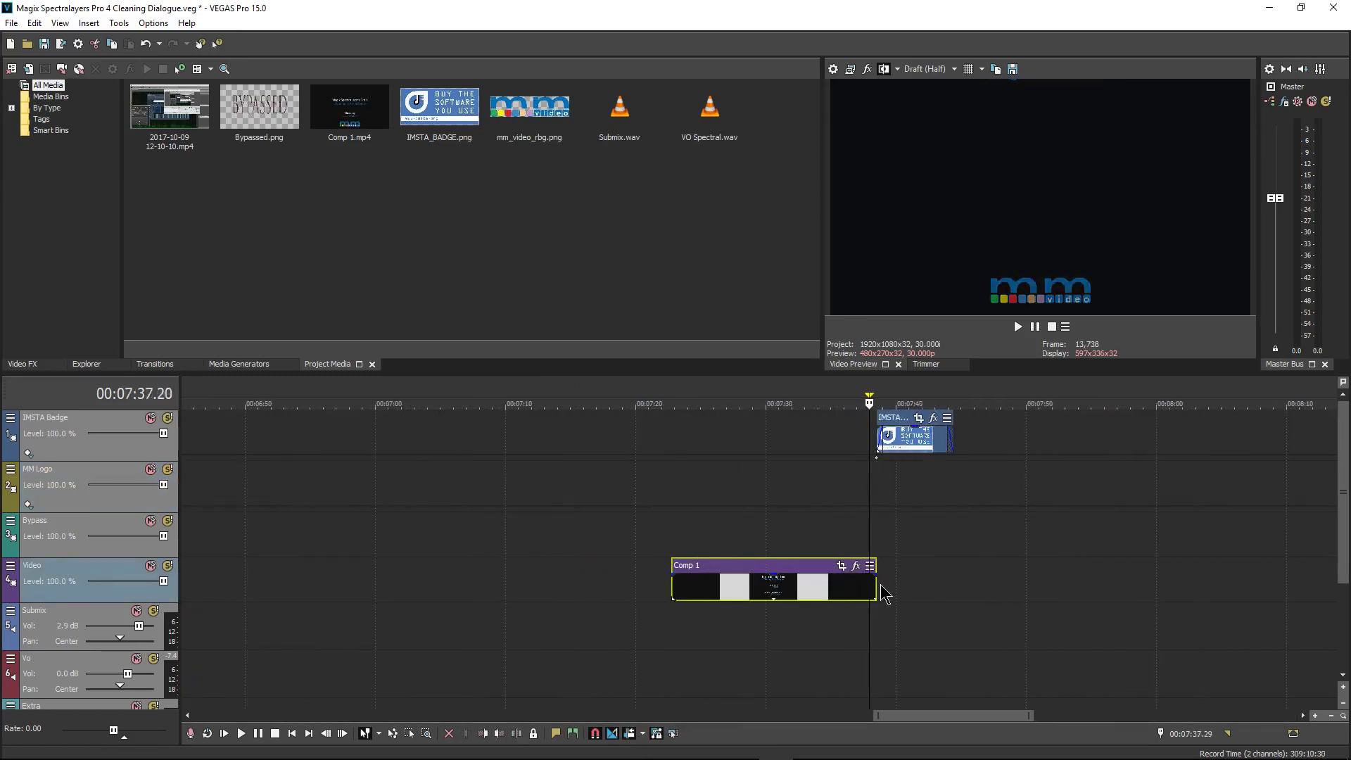
- Move the closing Comp 1 credits and the IMSTA badge together so the credits start at the end of the main recording
{"action": "left_click", "coordinate": [900, 444]}
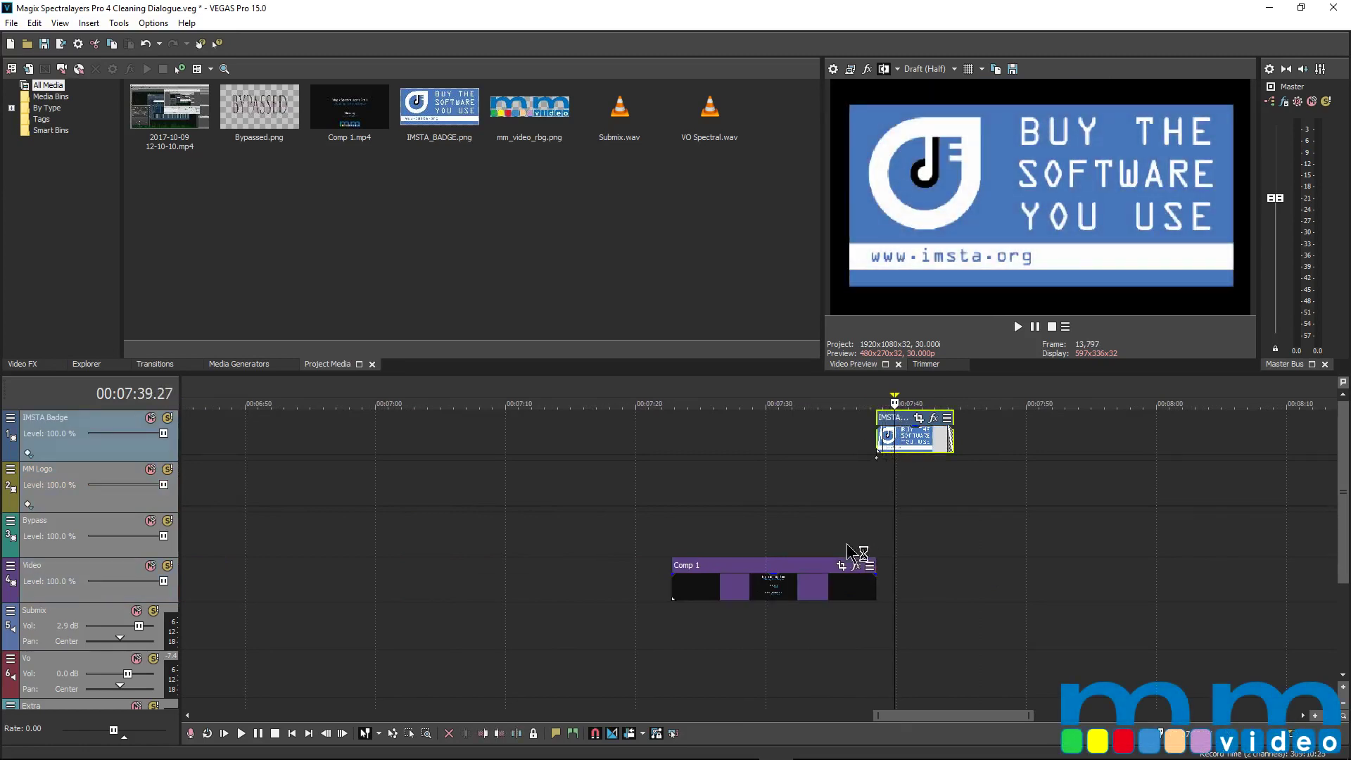
{"action": "left_click", "coordinate": [838, 587], "text": "ctrl"}
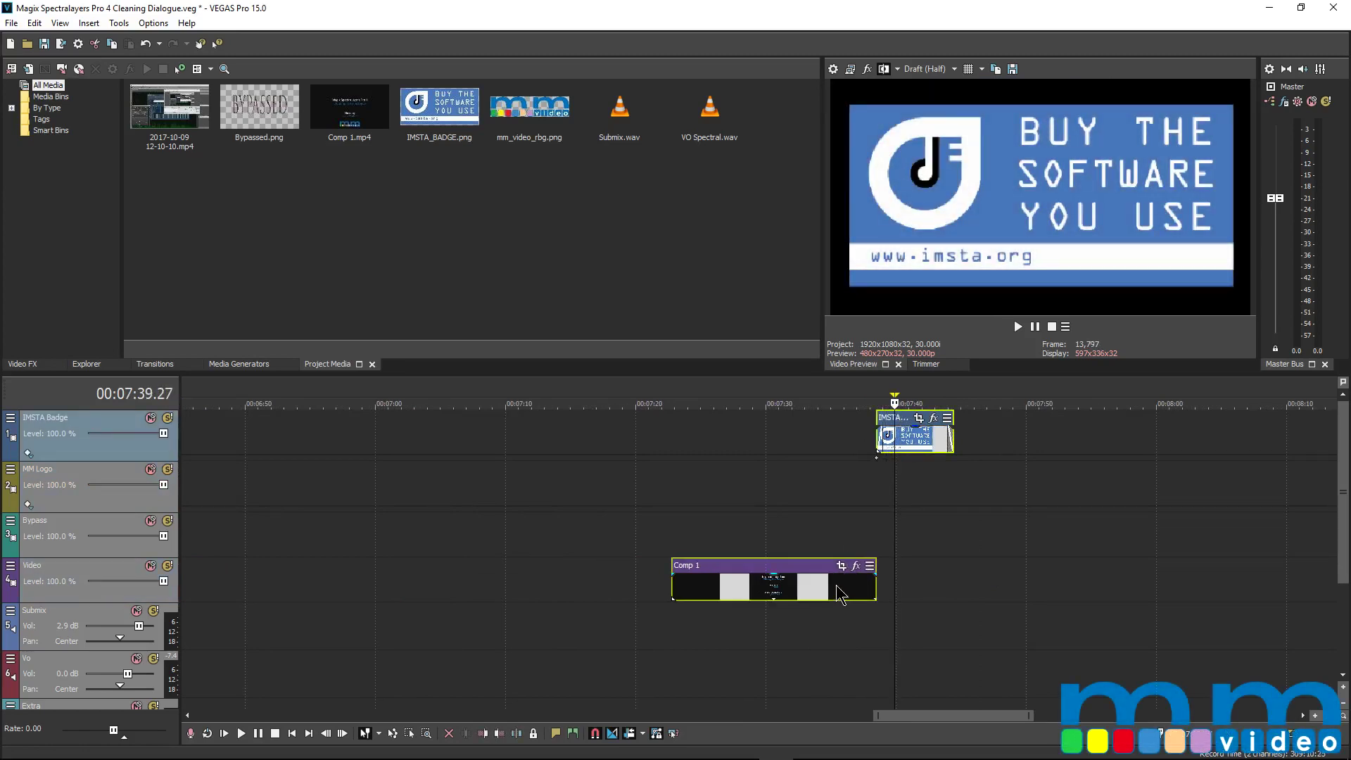
{"action": "scroll", "coordinate": [836, 585], "scroll_direction": "down", "scroll_amount": 5}
{"action": "left_click_drag", "start_coordinate": [964, 590], "coordinate": [791, 590]}
{"action": "left_click_drag", "start_coordinate": [791, 590], "coordinate": [785, 590]}
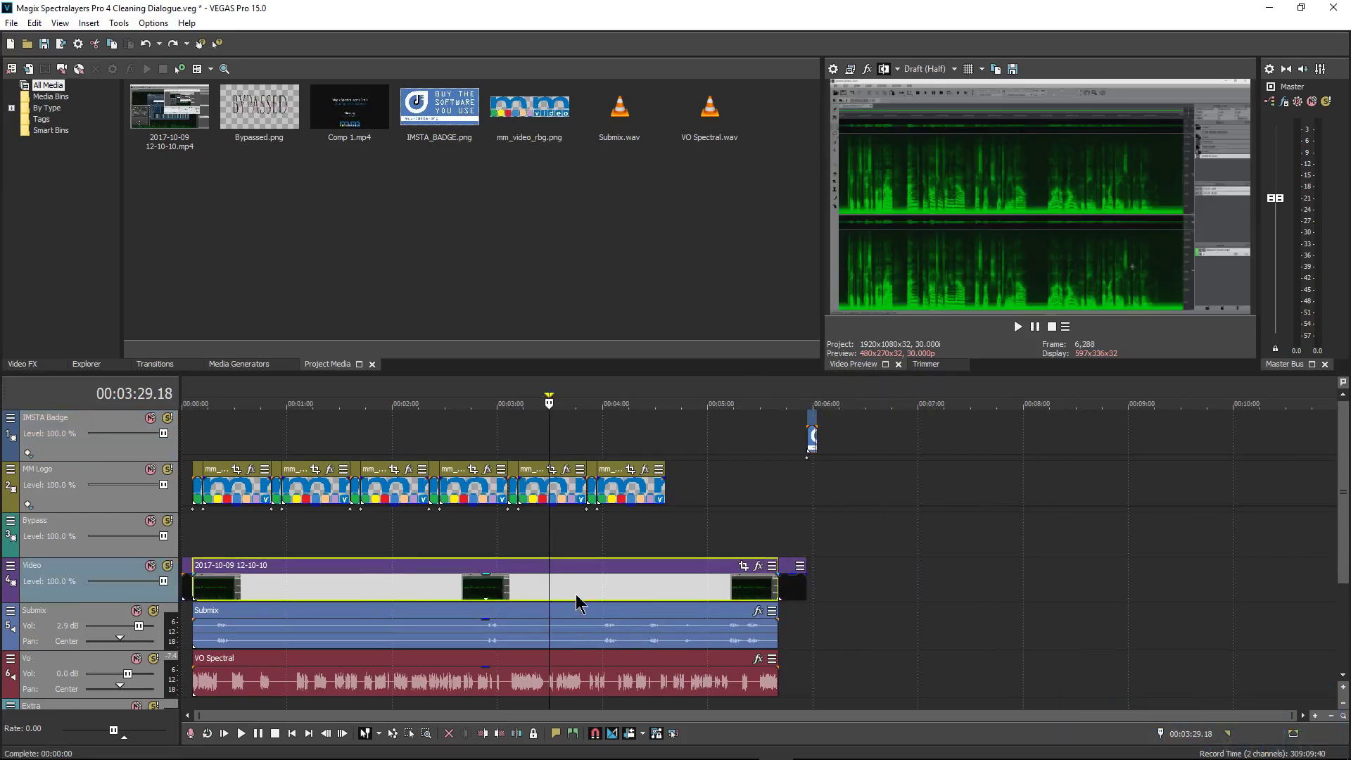
- Group the main recording's video event with its Submix and VO Spectral audio events
{"action": "left_click", "coordinate": [533, 639], "text": "ctrl"}
{"action": "left_click", "coordinate": [515, 678], "text": "ctrl"}
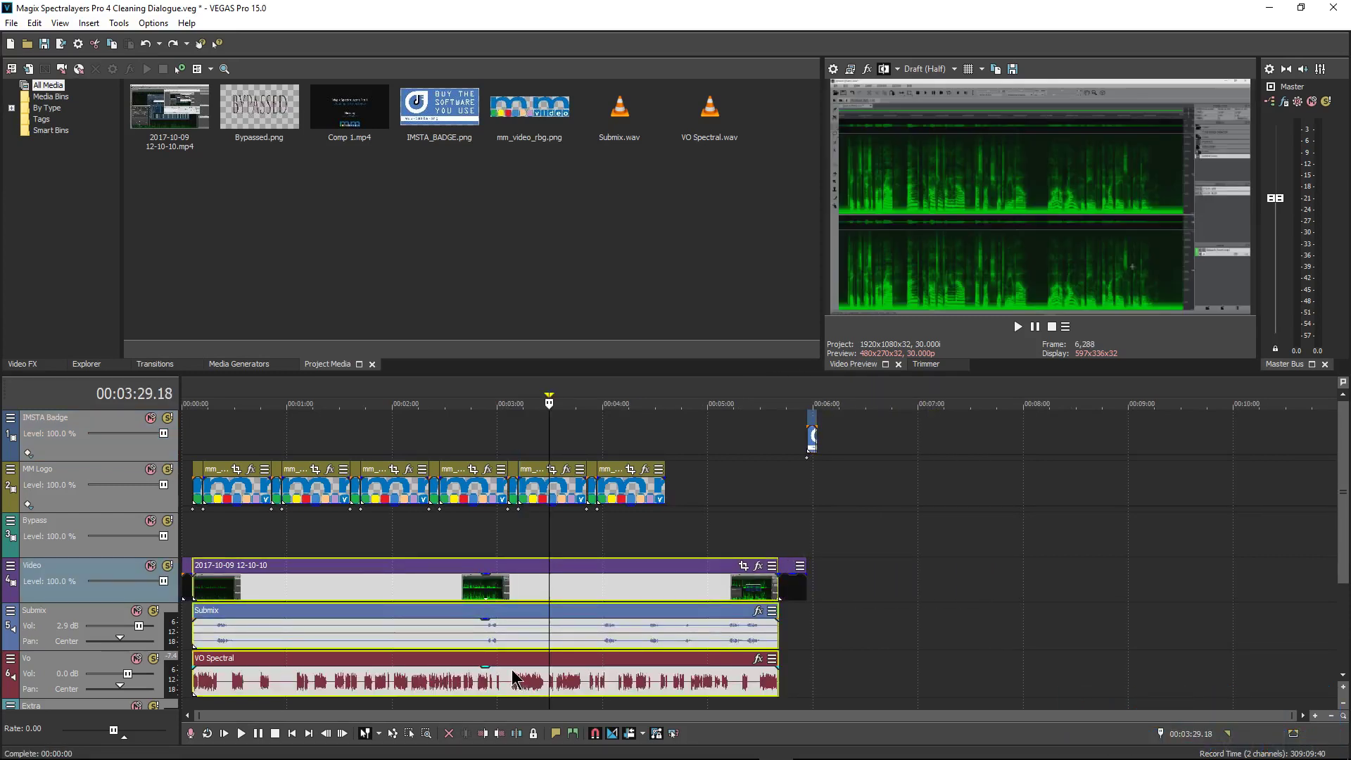
{"action": "left_click", "coordinate": [493, 611]}
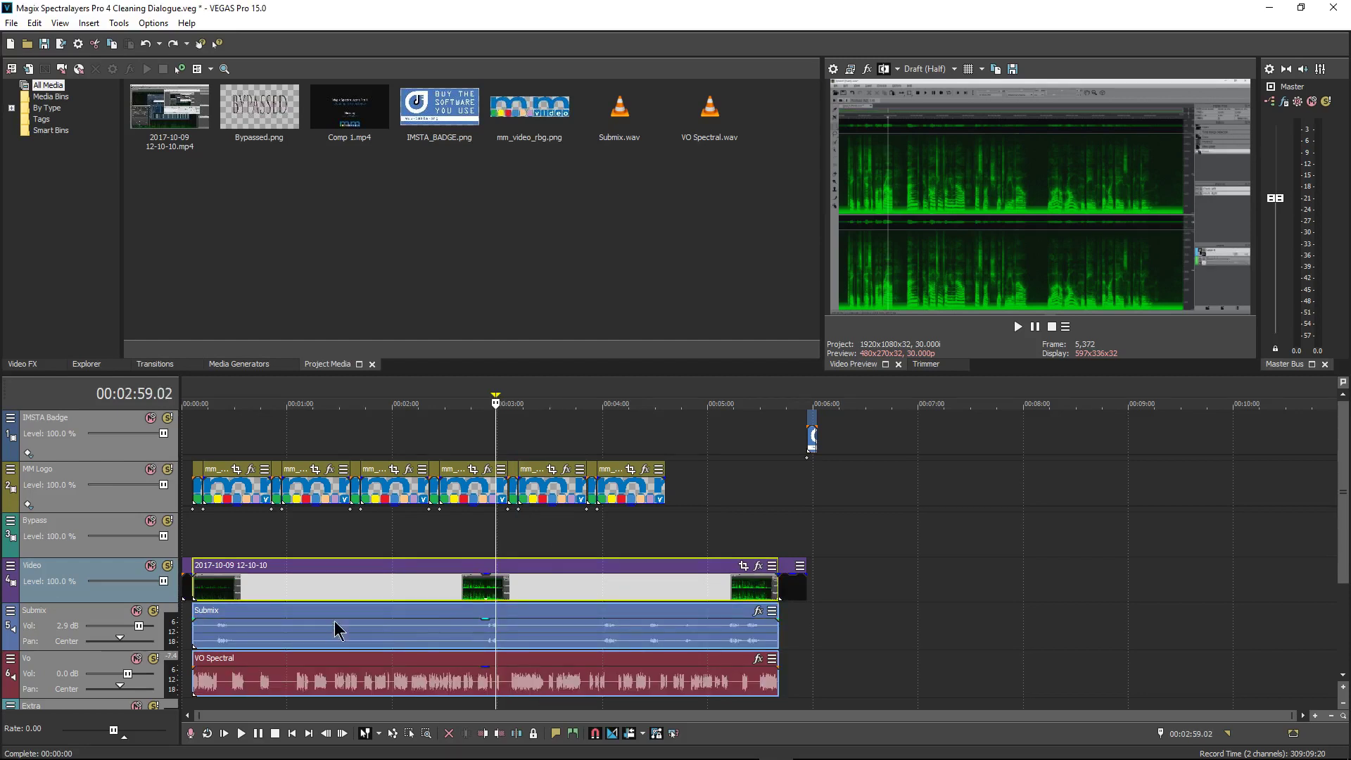
- Play the project from the start to check the change from the opening title to the main recording
{"action": "key", "text": "ctrl+Home"}
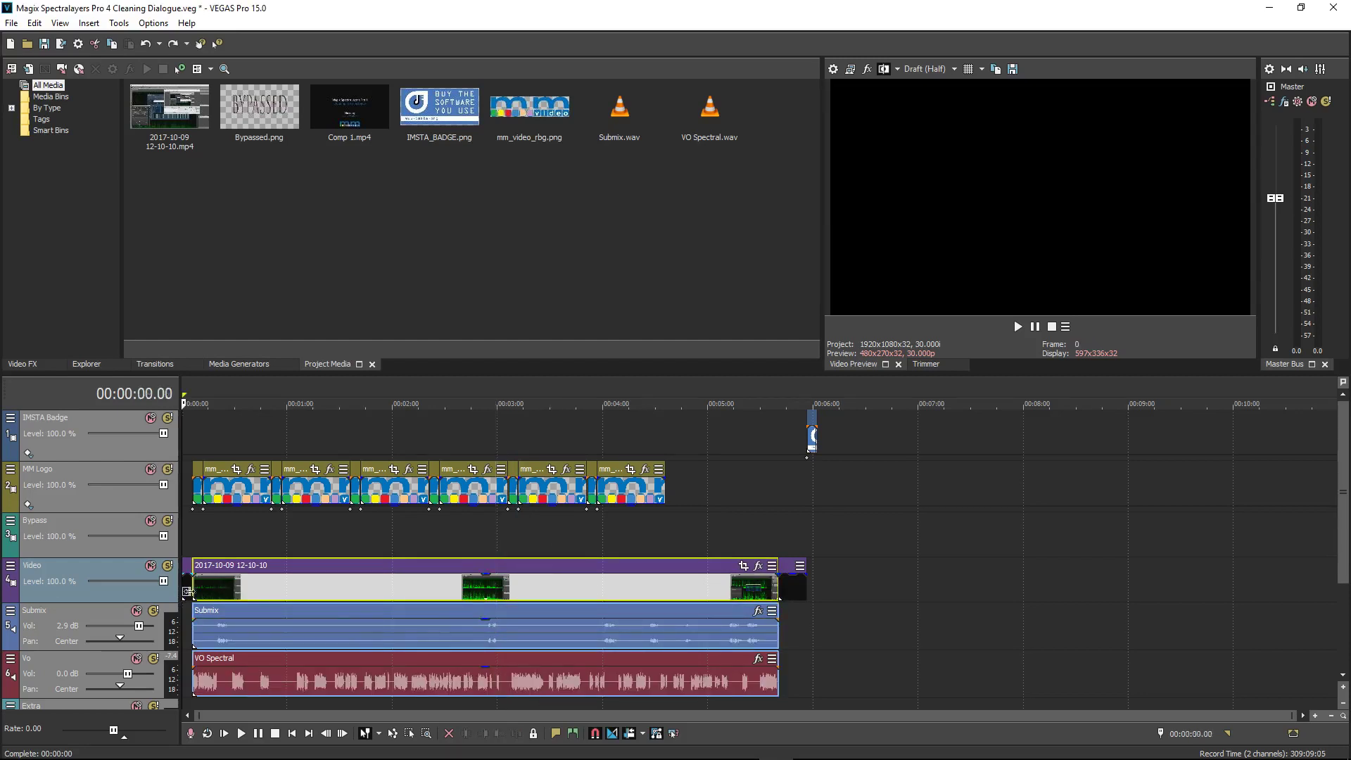
{"action": "scroll", "coordinate": [224, 591], "scroll_direction": "up", "scroll_amount": 6}
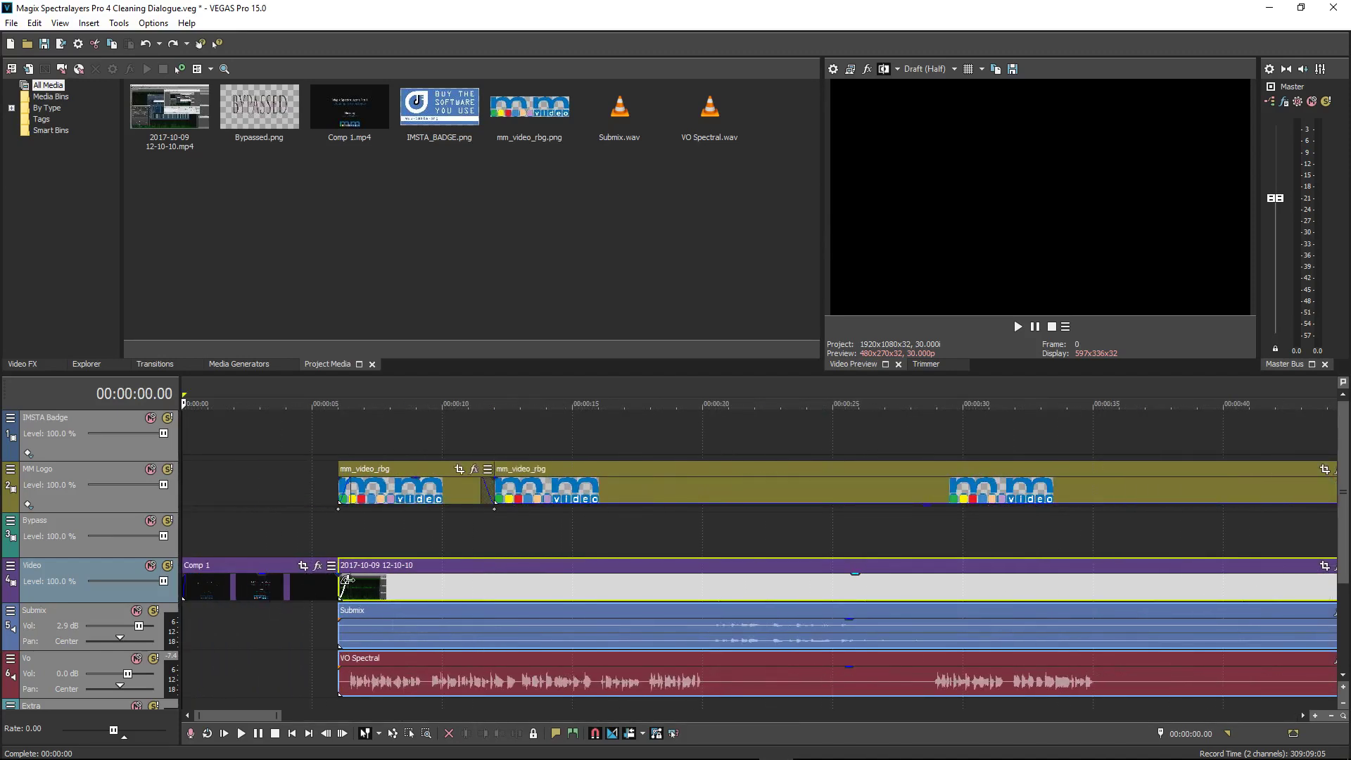
{"action": "key", "text": "space"}
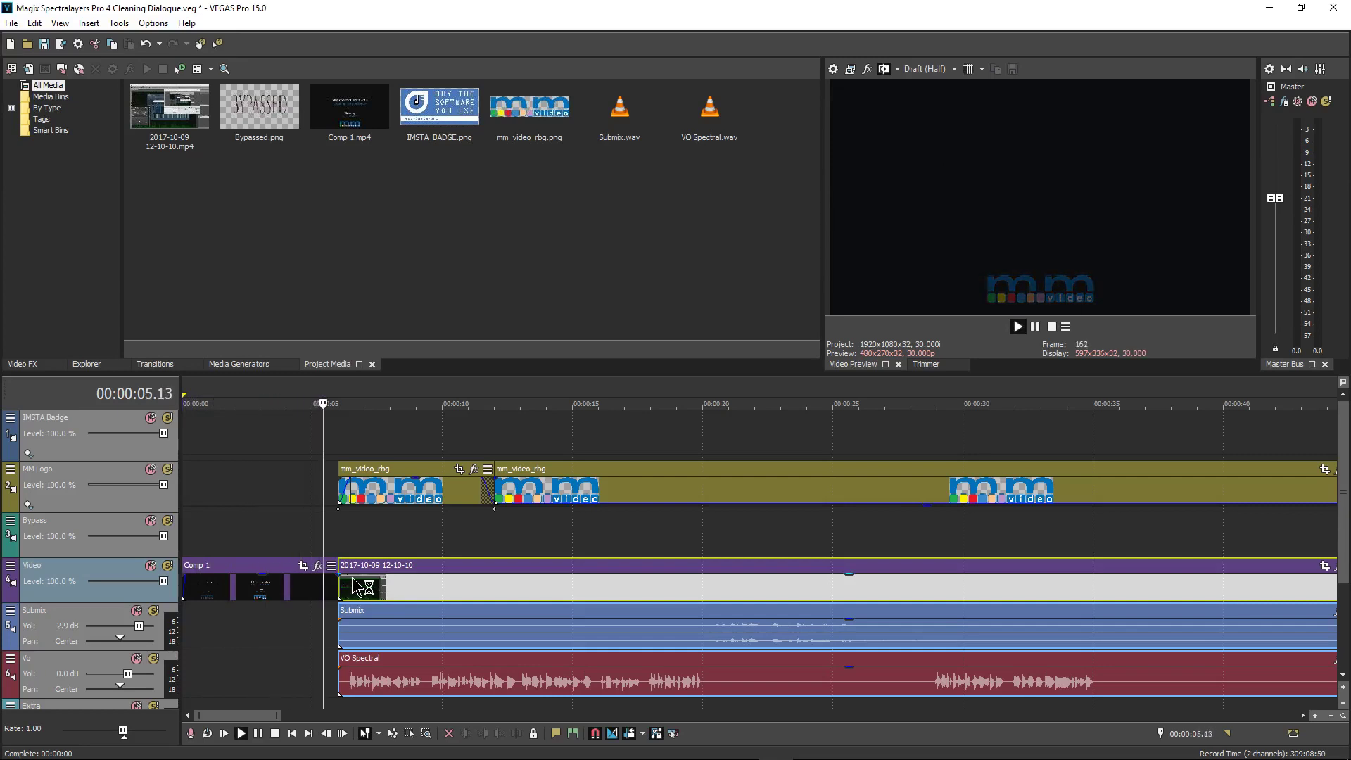
{"action": "key", "text": "space"}
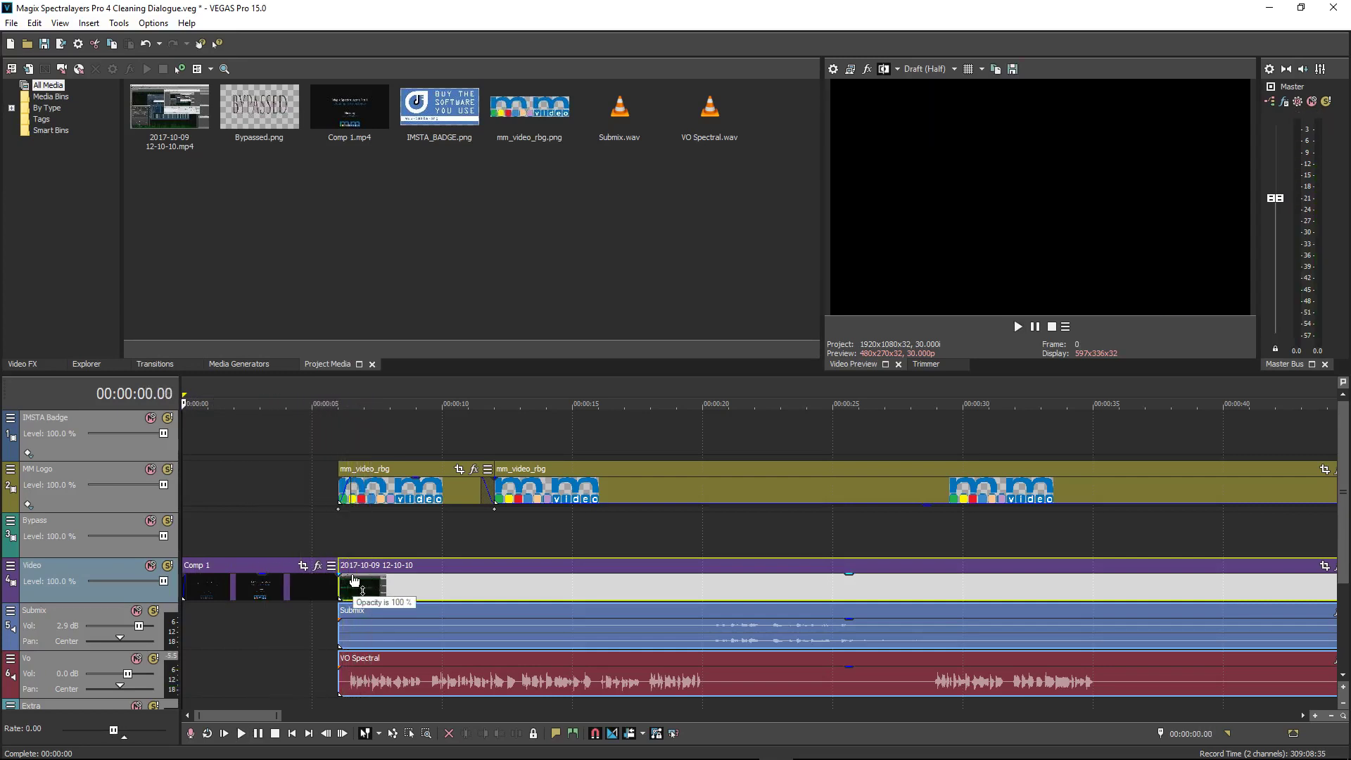
- Add a fade-in to the start of the main recording's video, from 00:00:06.00 to about 00:00:06.15
{"action": "scroll", "coordinate": [351, 578], "scroll_direction": "up", "scroll_amount": 10}
{"action": "scroll", "coordinate": [588, 576], "scroll_direction": "down", "scroll_amount": 4}
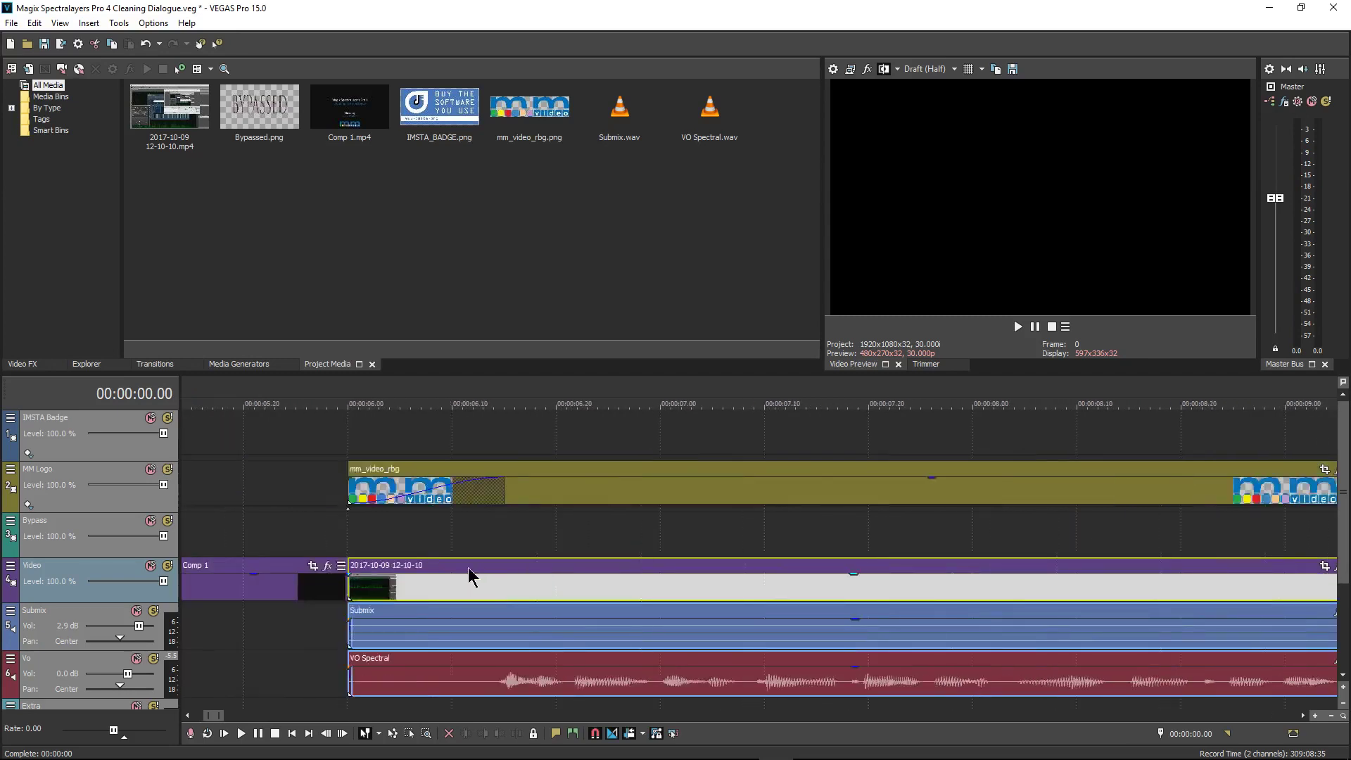
{"action": "left_click", "coordinate": [618, 588]}
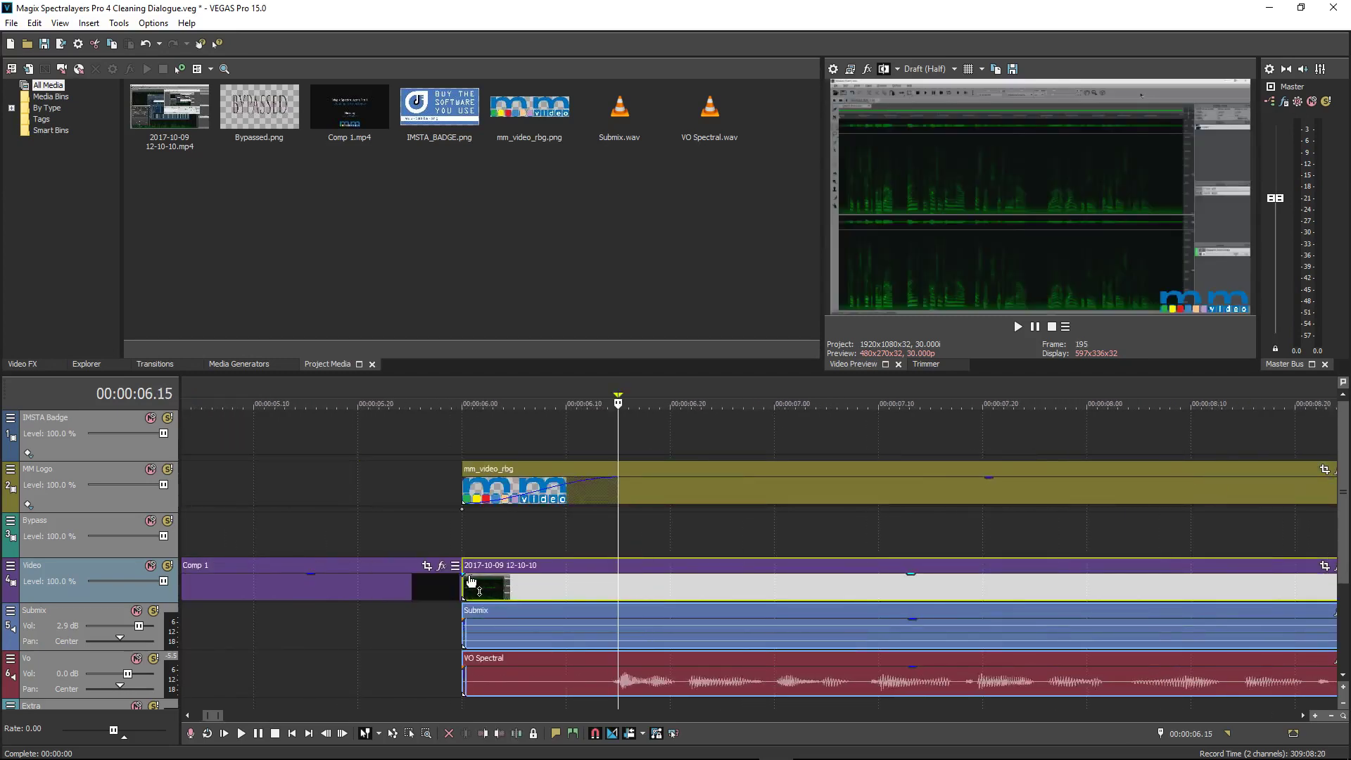
{"action": "mouse_move", "coordinate": [471, 581]}
{"action": "left_mouse_down"}
{"action": "mouse_move", "coordinate": [617, 594]}
{"action": "mouse_move", "coordinate": [624, 581]}
{"action": "mouse_move", "coordinate": [599, 582]}
{"action": "mouse_move", "coordinate": [612, 579]}
{"action": "left_mouse_up"}
{"action": "scroll", "coordinate": [613, 578], "scroll_direction": "down", "scroll_amount": 4}
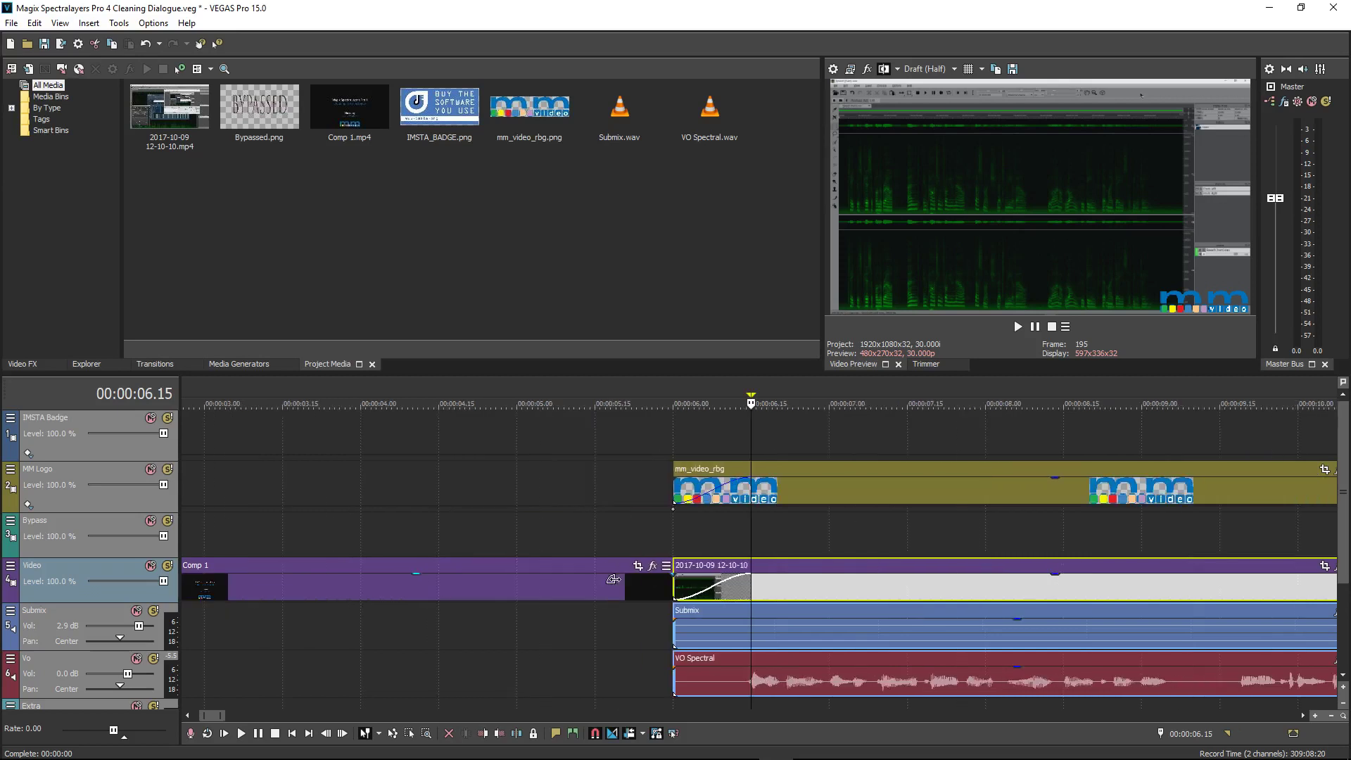
- Play back from just before the main recording to review its fade-in and the first voice-over phrases
{"action": "left_click", "coordinate": [641, 643]}
{"action": "key", "text": "space"}
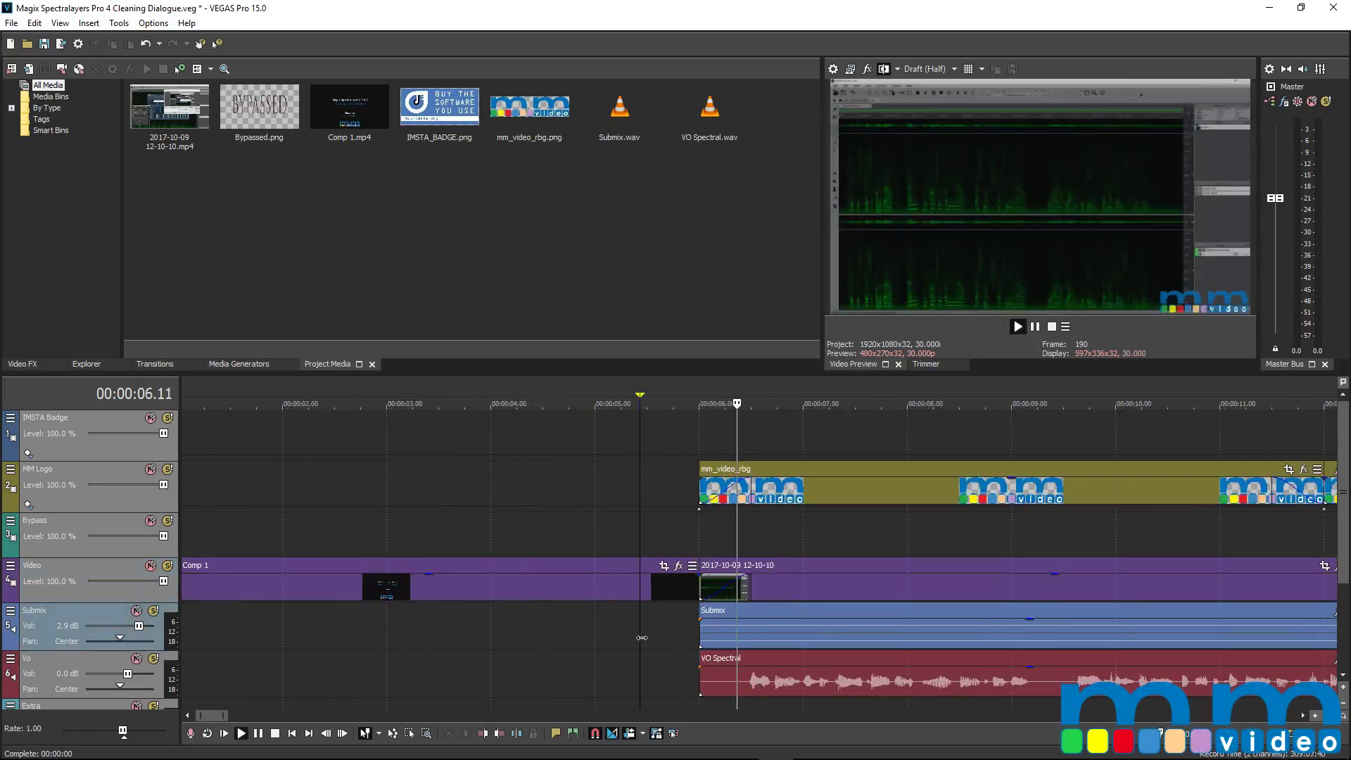
{"action": "scroll", "coordinate": [642, 637], "scroll_direction": "down", "scroll_amount": 5}
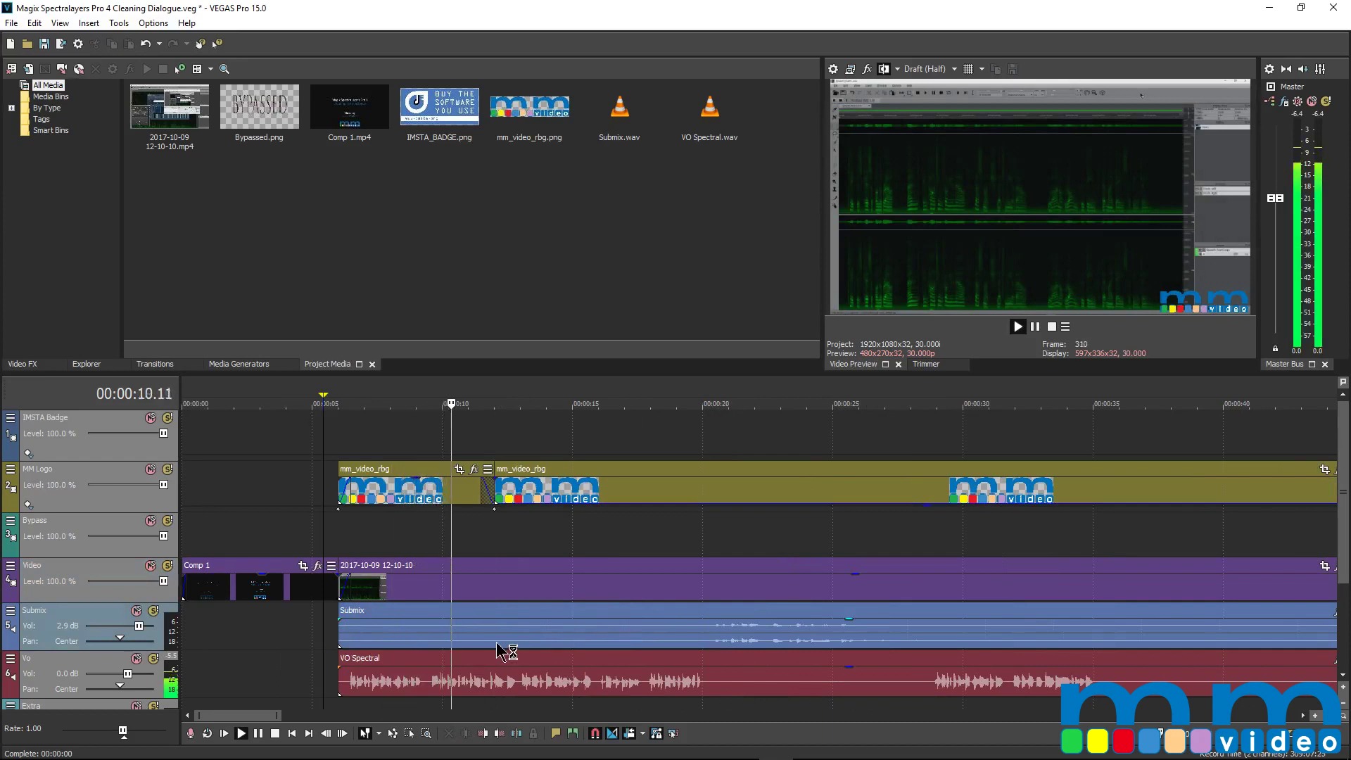
{"action": "key", "text": "space"}
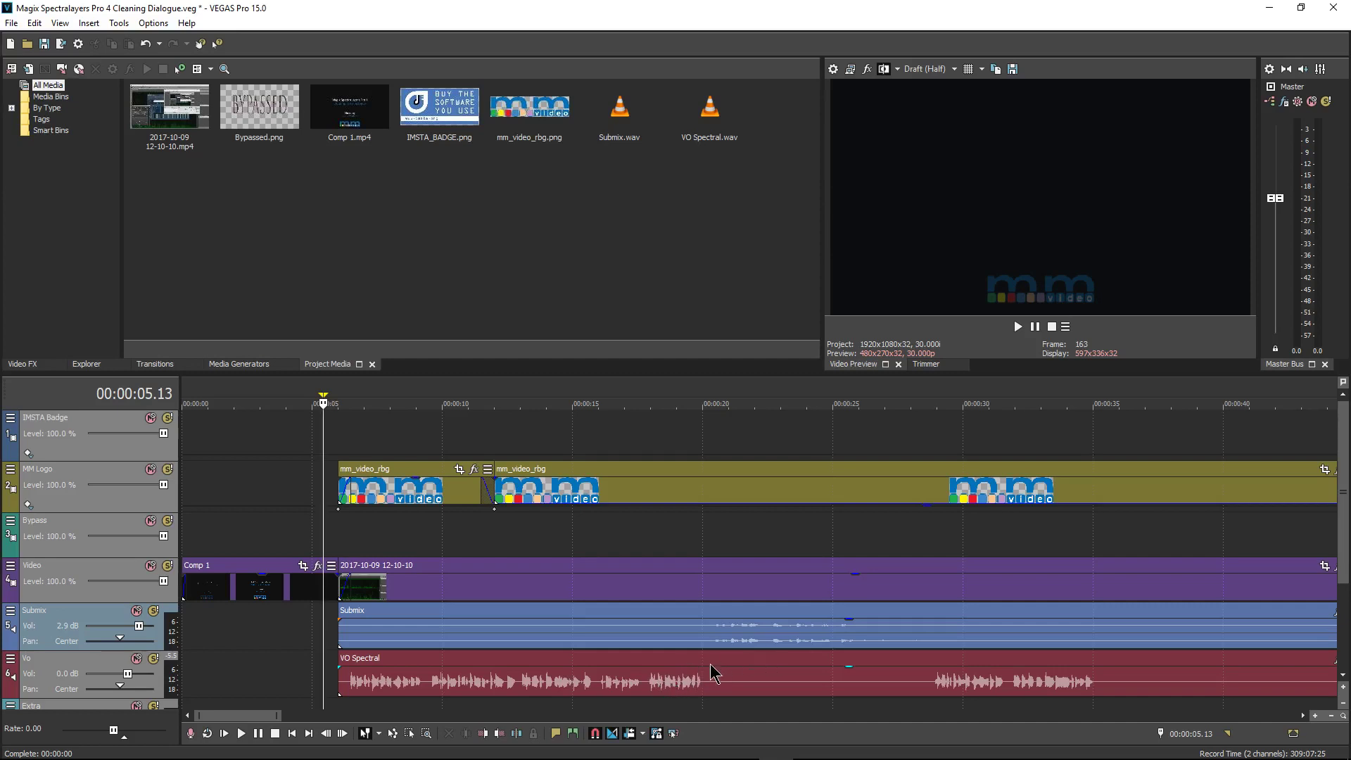
- Play the voice-over gap from about 00:00:20, and place the playhead in the following gap at about 00:00:35
{"action": "left_click", "coordinate": [919, 683]}
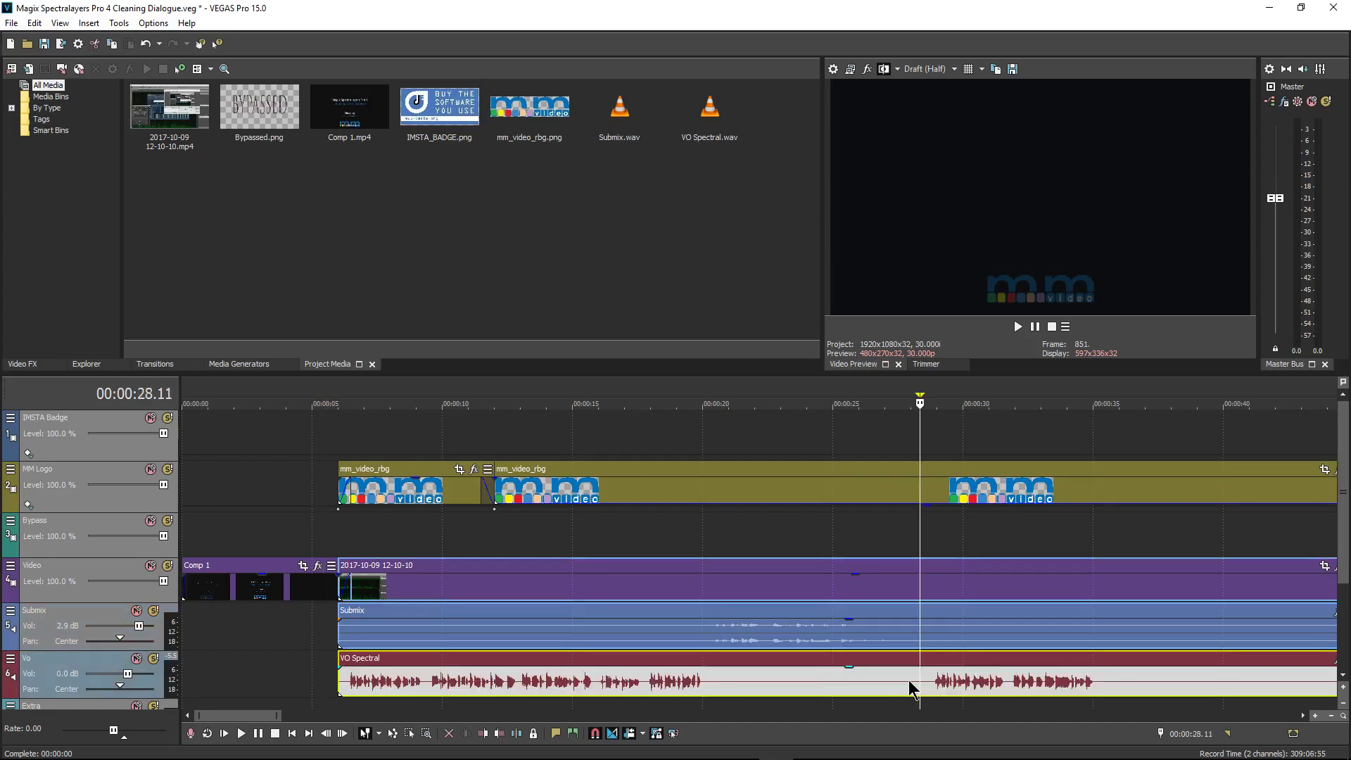
{"action": "left_click", "coordinate": [711, 681]}
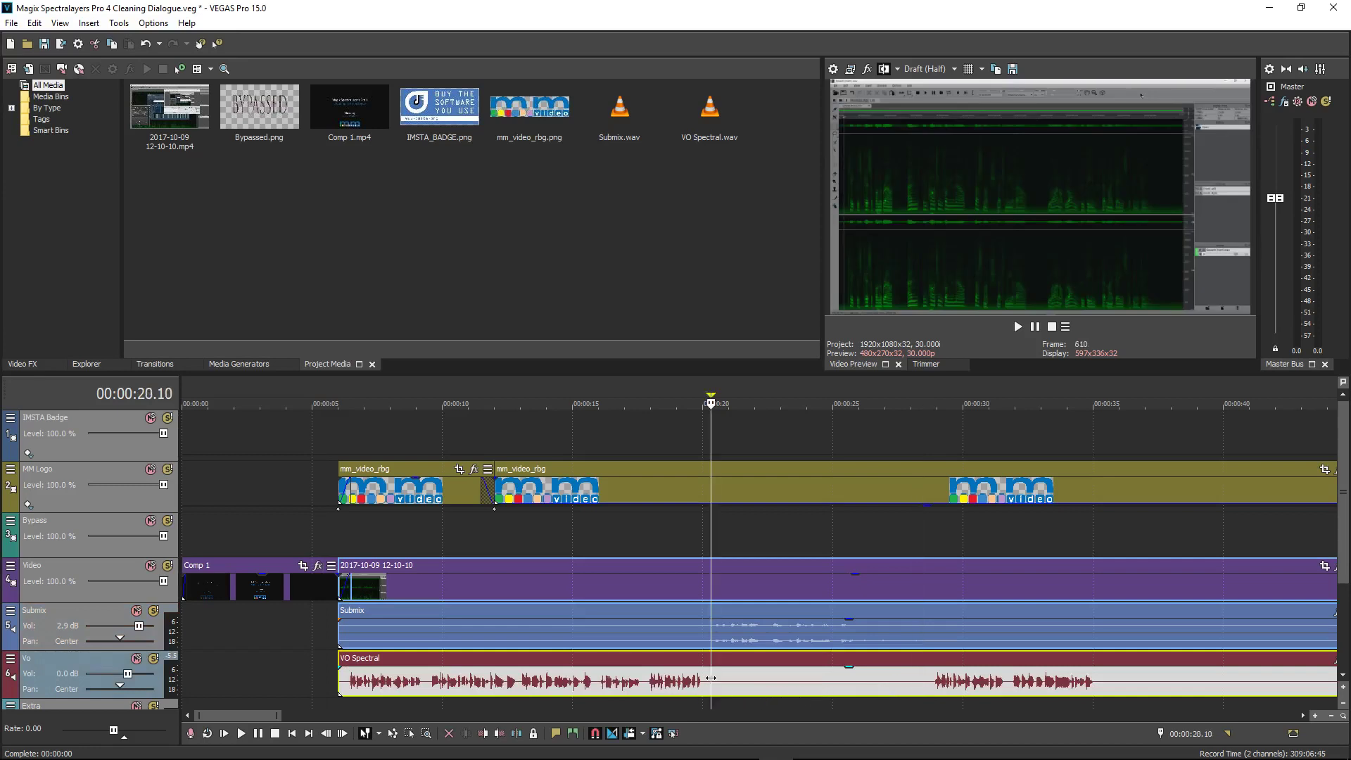
{"action": "key", "text": "space"}
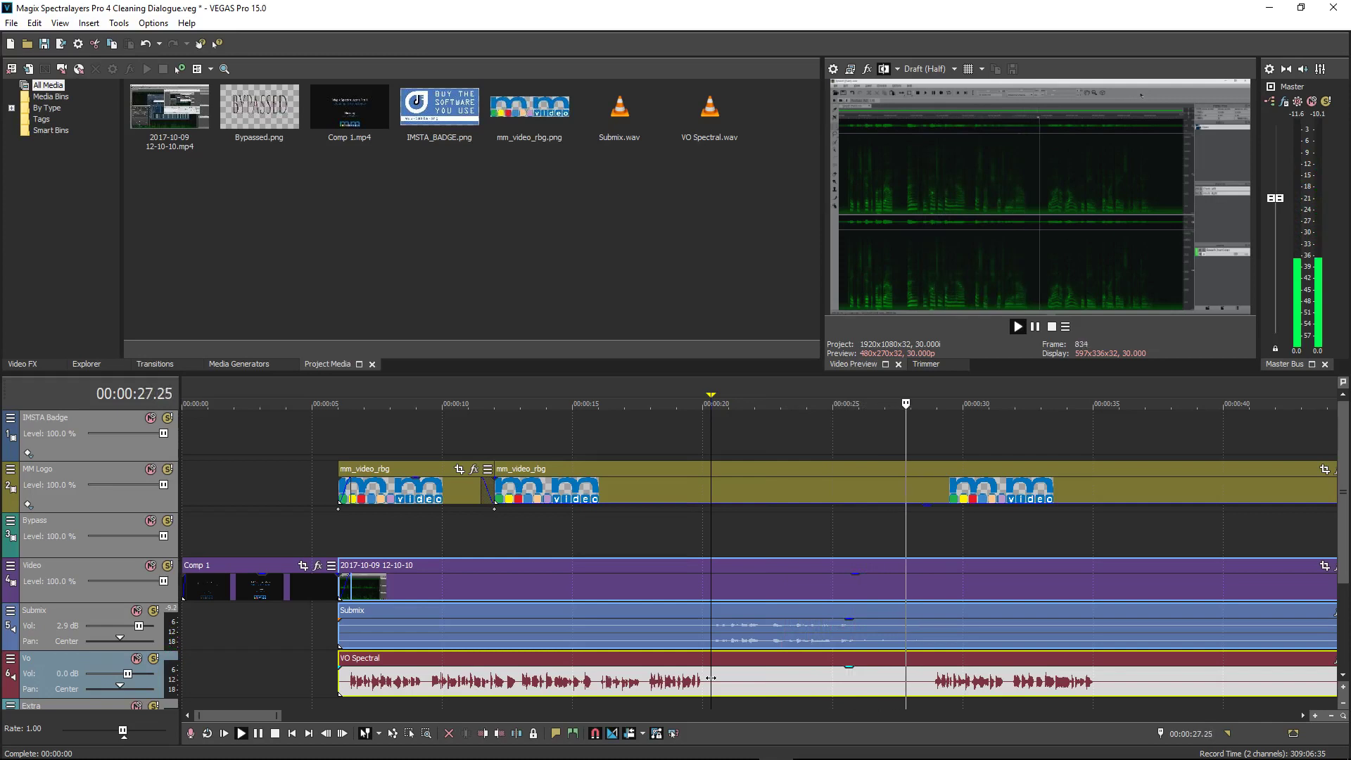
{"action": "key", "text": "space"}
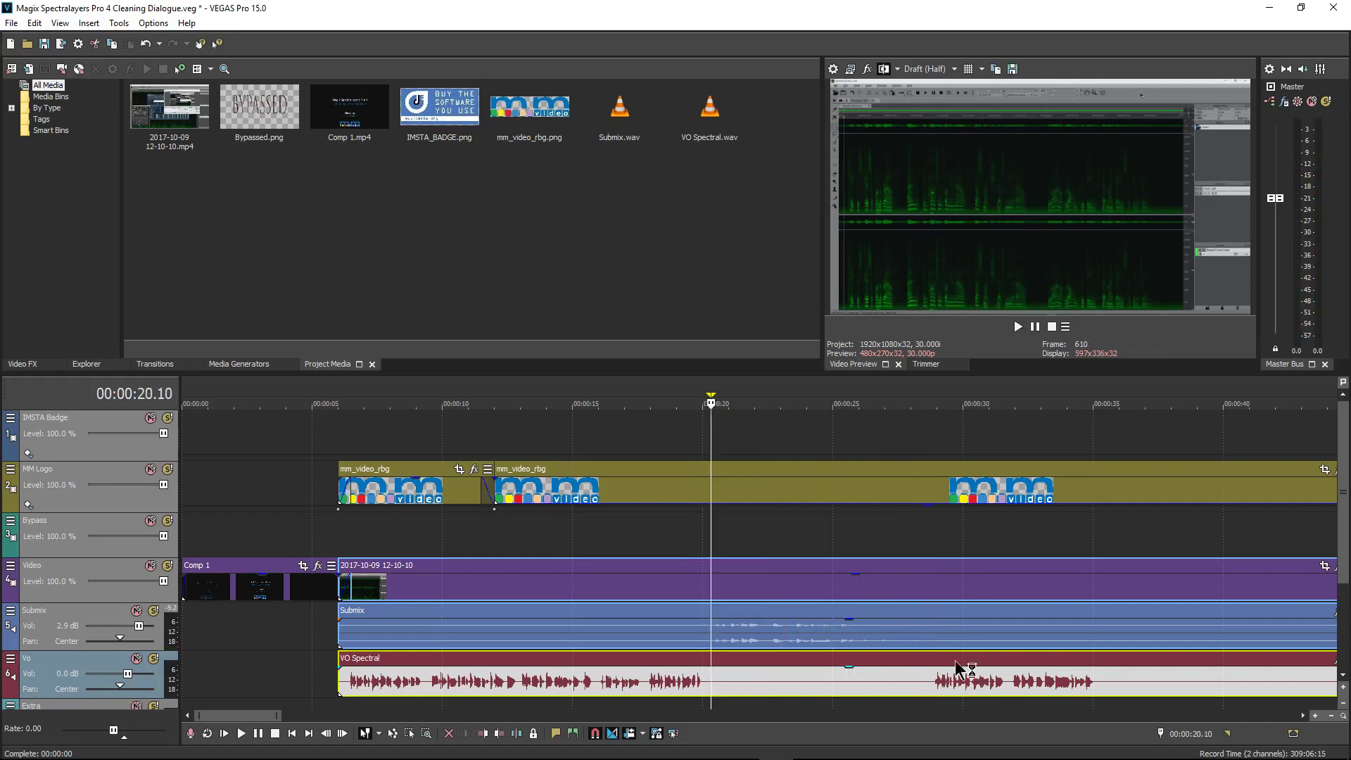
{"action": "scroll", "coordinate": [784, 678], "scroll_direction": "right", "scroll_amount": 5}
{"action": "left_click", "coordinate": [760, 685]}
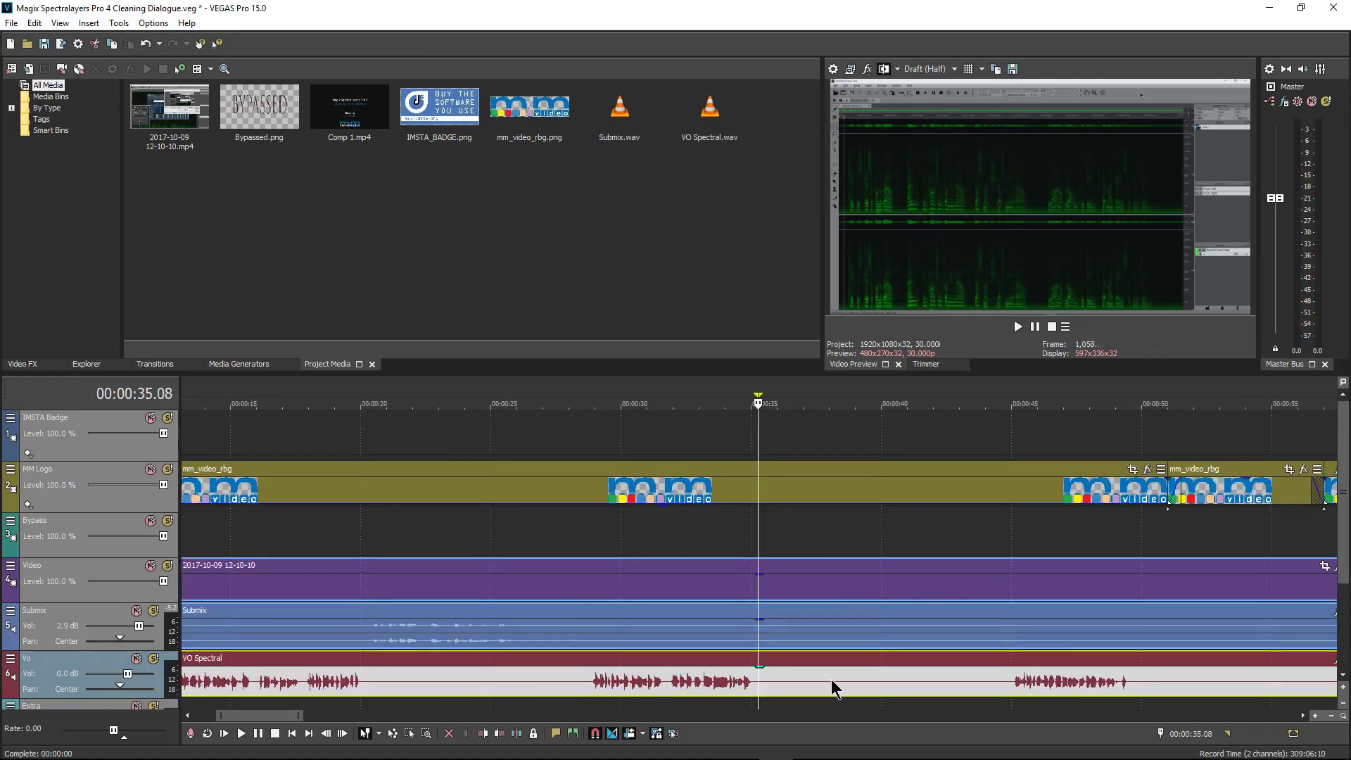
- Split the Video, Submix and Vo events at 00:00:45.00 and 00:00:35.01, and ripple-delete the silent section between the cuts
{"action": "left_click", "coordinate": [810, 691]}
{"action": "left_click", "coordinate": [868, 684]}
{"action": "left_click", "coordinate": [911, 682]}
{"action": "left_click", "coordinate": [1011, 691]}
{"action": "key", "text": "s"}
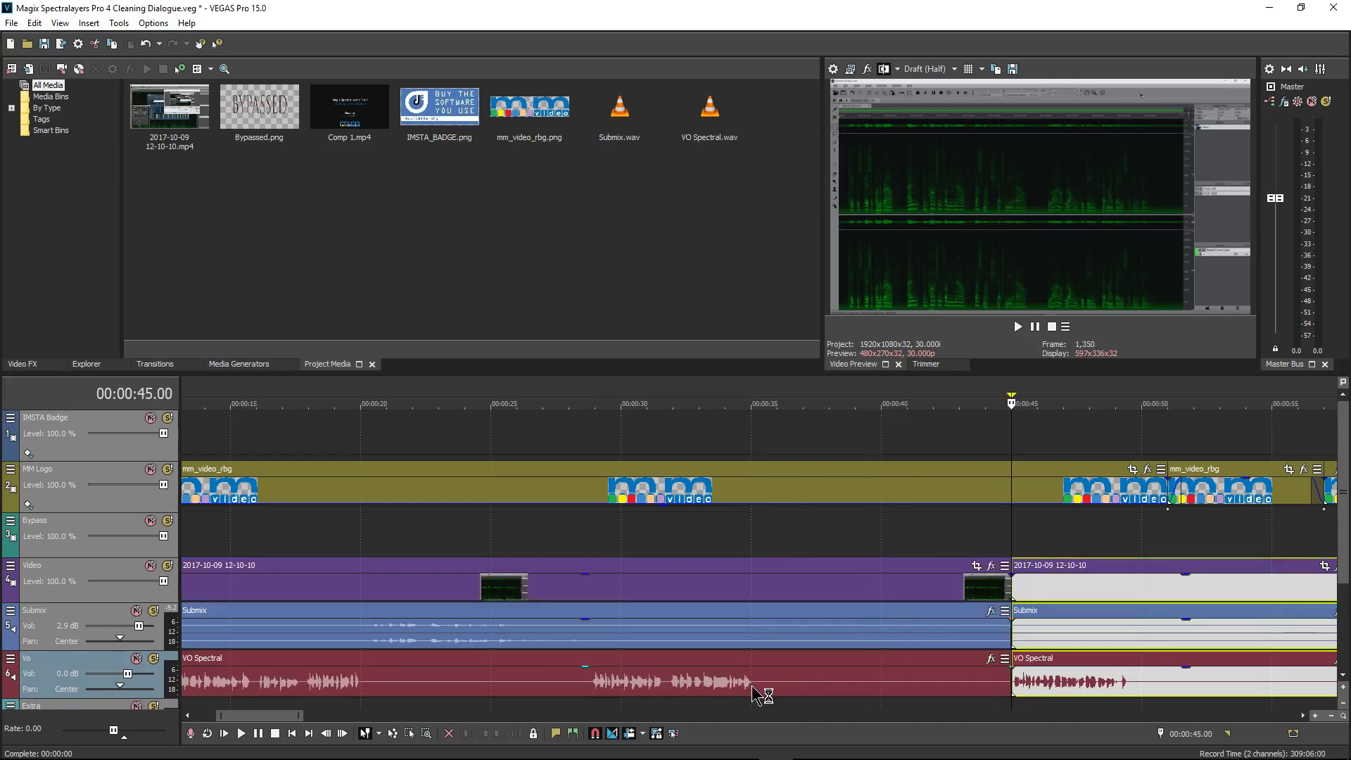
{"action": "left_click", "coordinate": [752, 688]}
{"action": "key", "text": "s"}
{"action": "left_click", "coordinate": [866, 687]}
{"action": "key", "text": "Delete"}
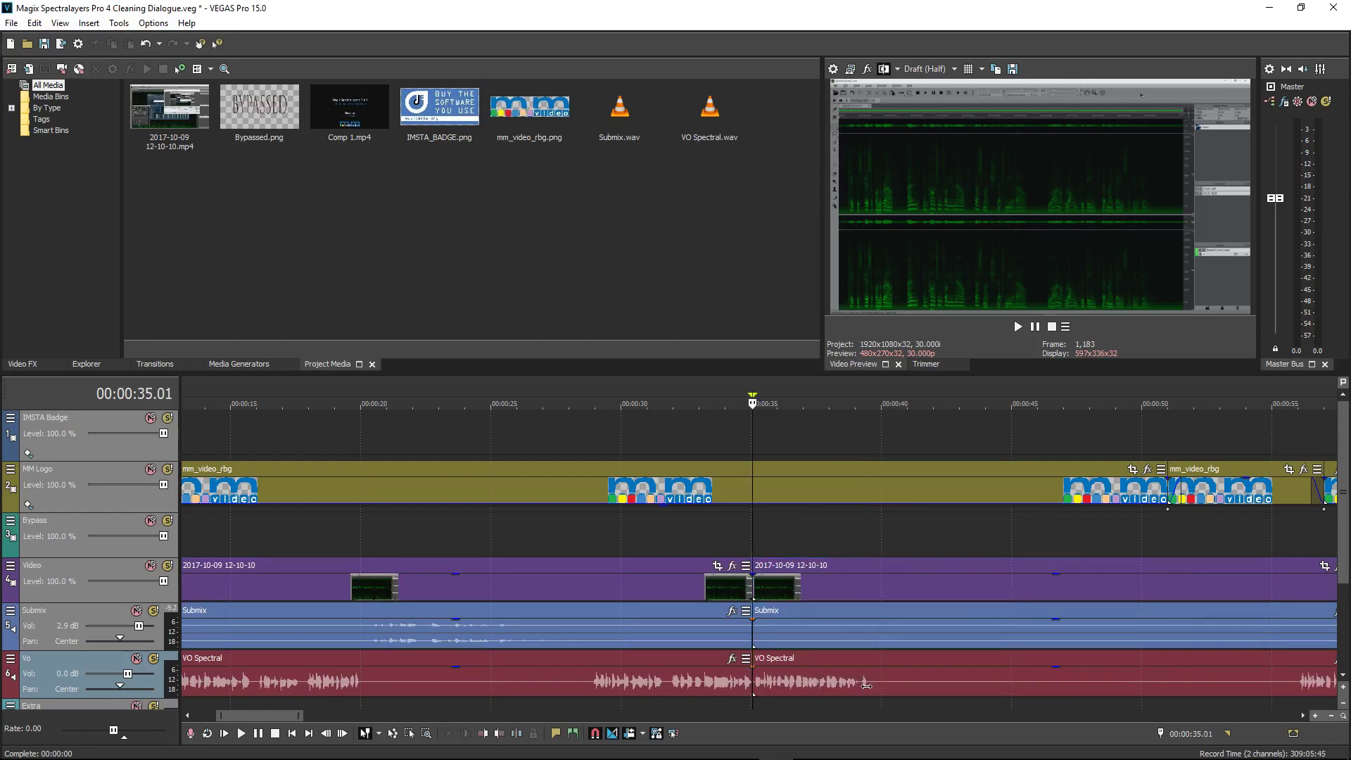
- Play back across the new cut at about 00:00:35 to check the join between the voice-over phrases
{"action": "left_click", "coordinate": [734, 682]}
{"action": "key", "text": "space"}
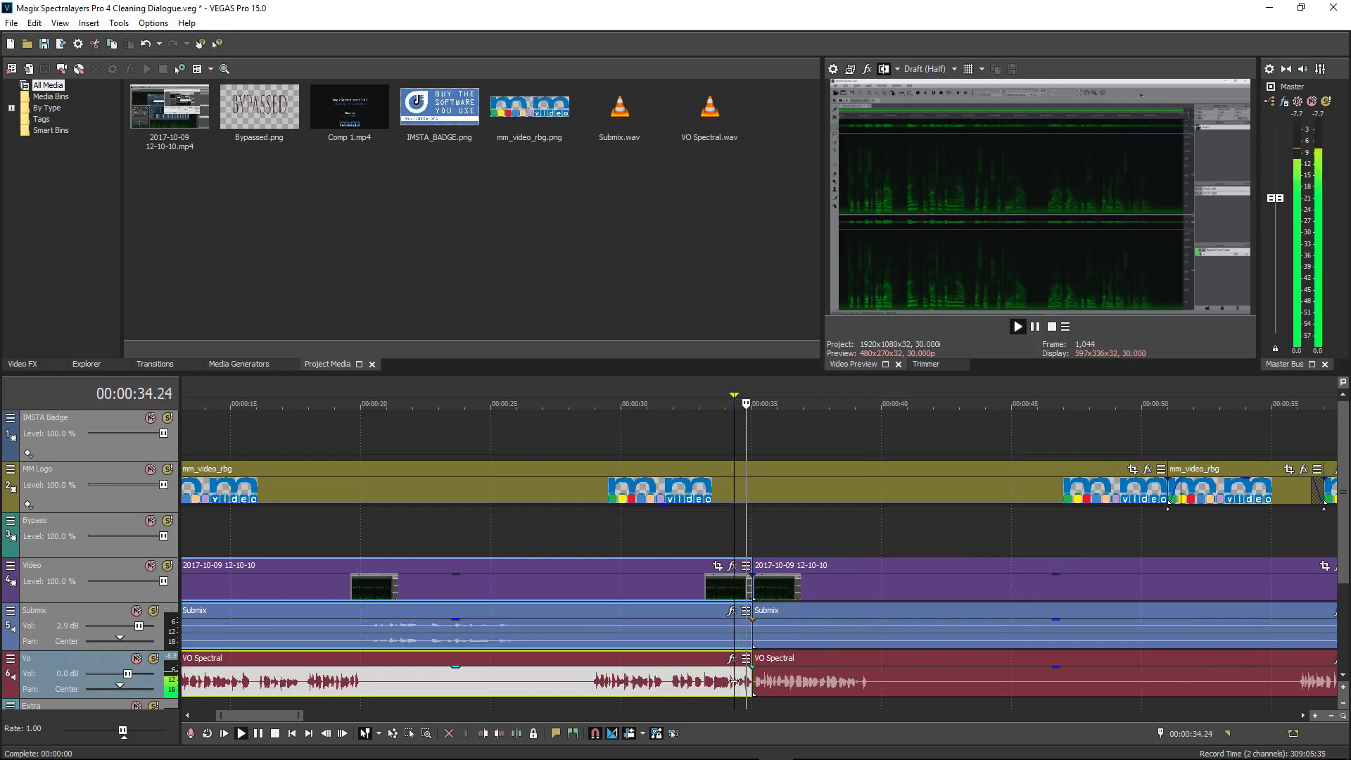
{"action": "key", "text": "space"}
- Split the recording and its audio at about 00:00:39.20 and 00:00:56.00, around the next silent gap in the voice-over
{"action": "left_click", "coordinate": [873, 684]}
{"action": "key", "text": "s"}
{"action": "left_click", "coordinate": [1296, 692]}
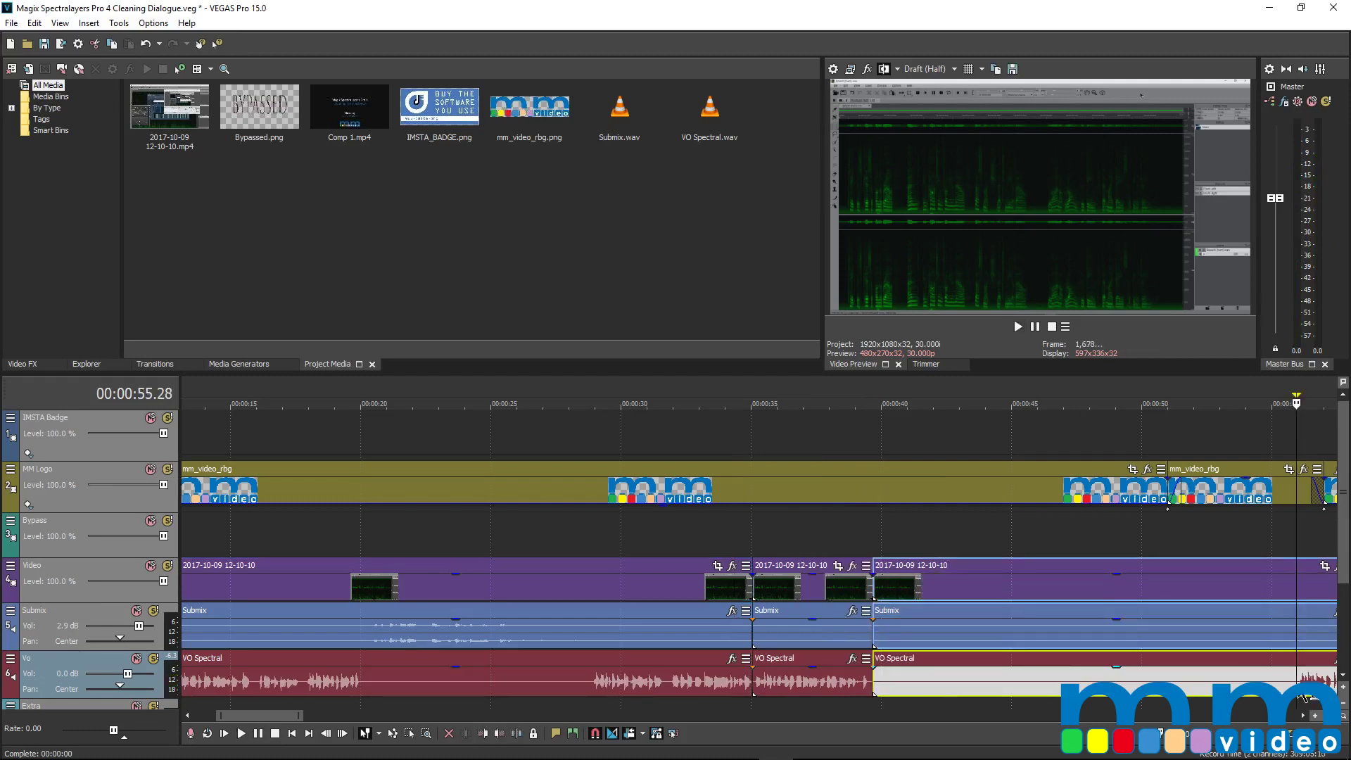
{"action": "key", "text": "Right"}
{"action": "key", "text": "Right"}
{"action": "key", "text": "s"}
- Split the silent section again at about 00:00:54 and ripple-delete its longer first part, keeping the short remainder before the speech
{"action": "left_click", "coordinate": [1063, 688]}
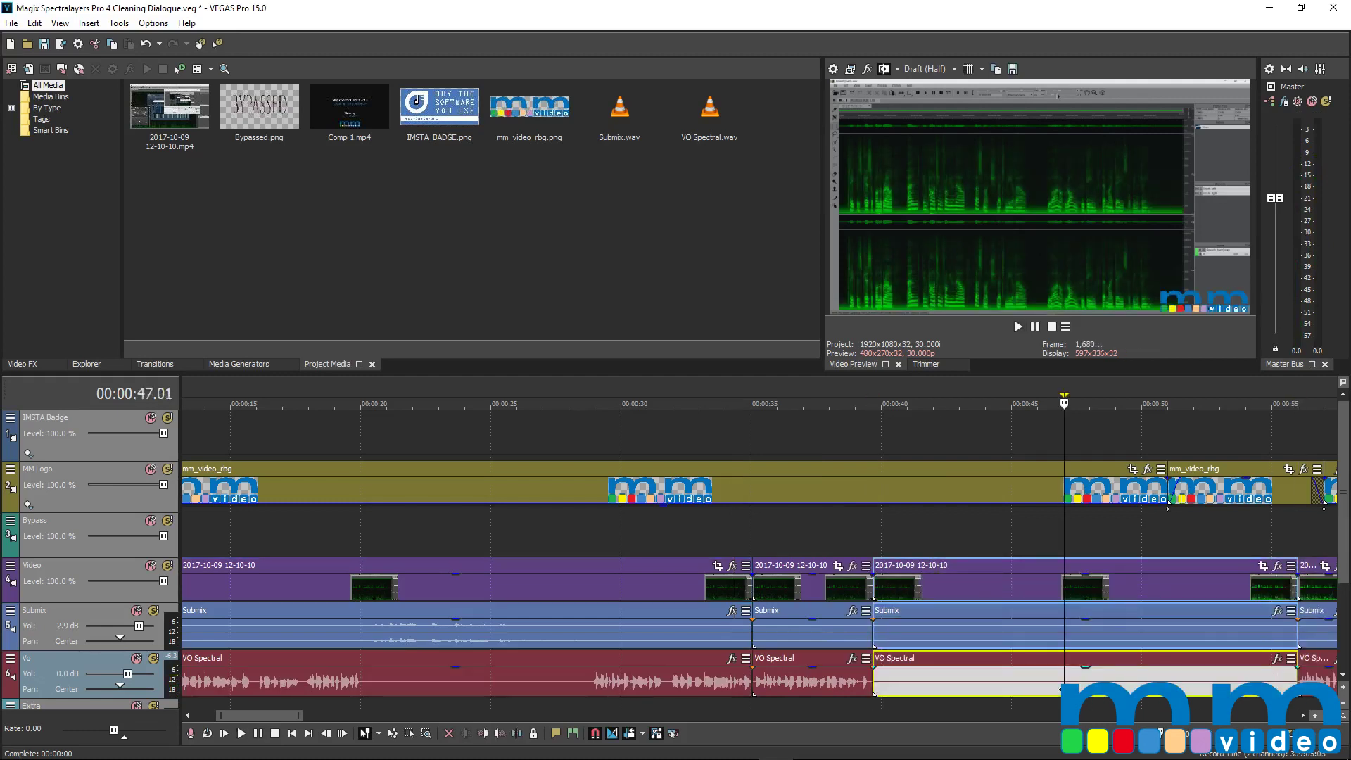
{"action": "left_click", "coordinate": [1266, 686]}
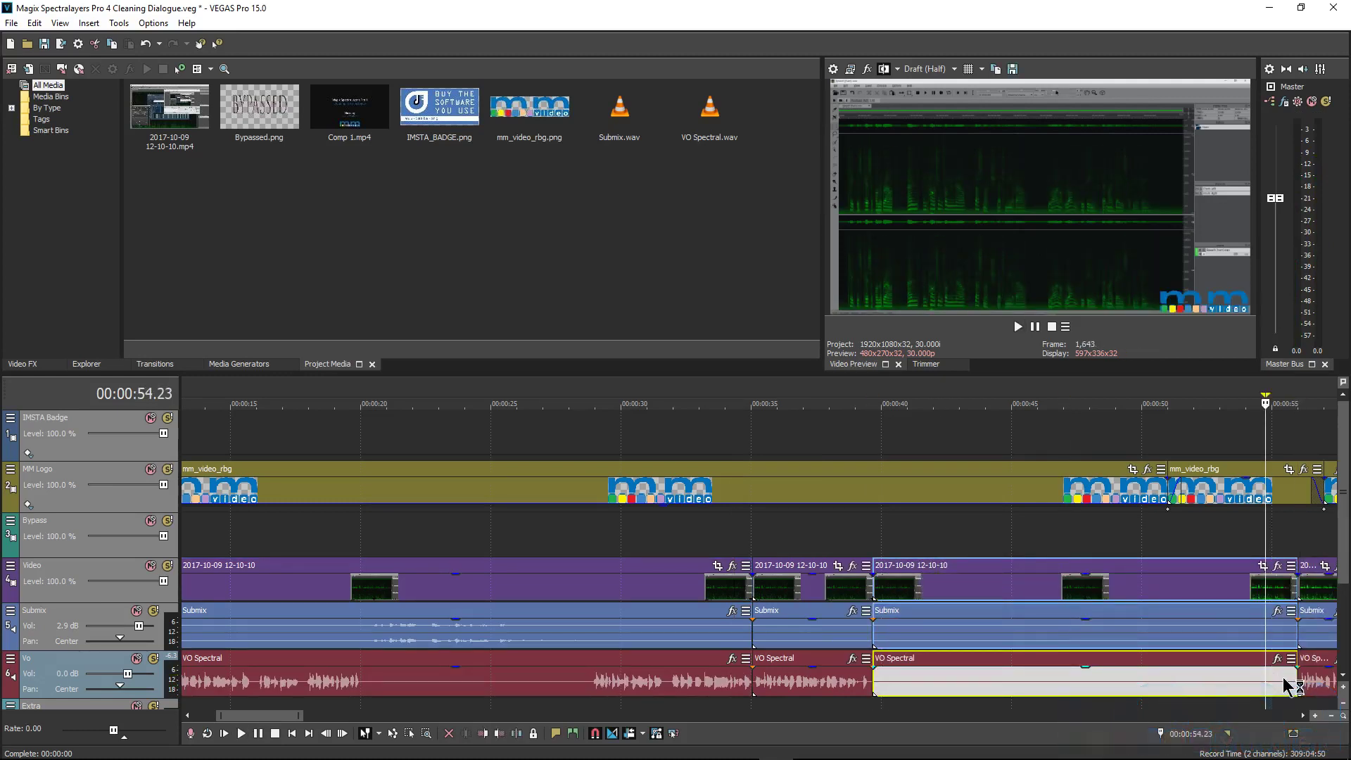
{"action": "left_click", "coordinate": [1283, 686]}
{"action": "left_click", "coordinate": [1292, 686]}
{"action": "left_click", "coordinate": [1260, 686]}
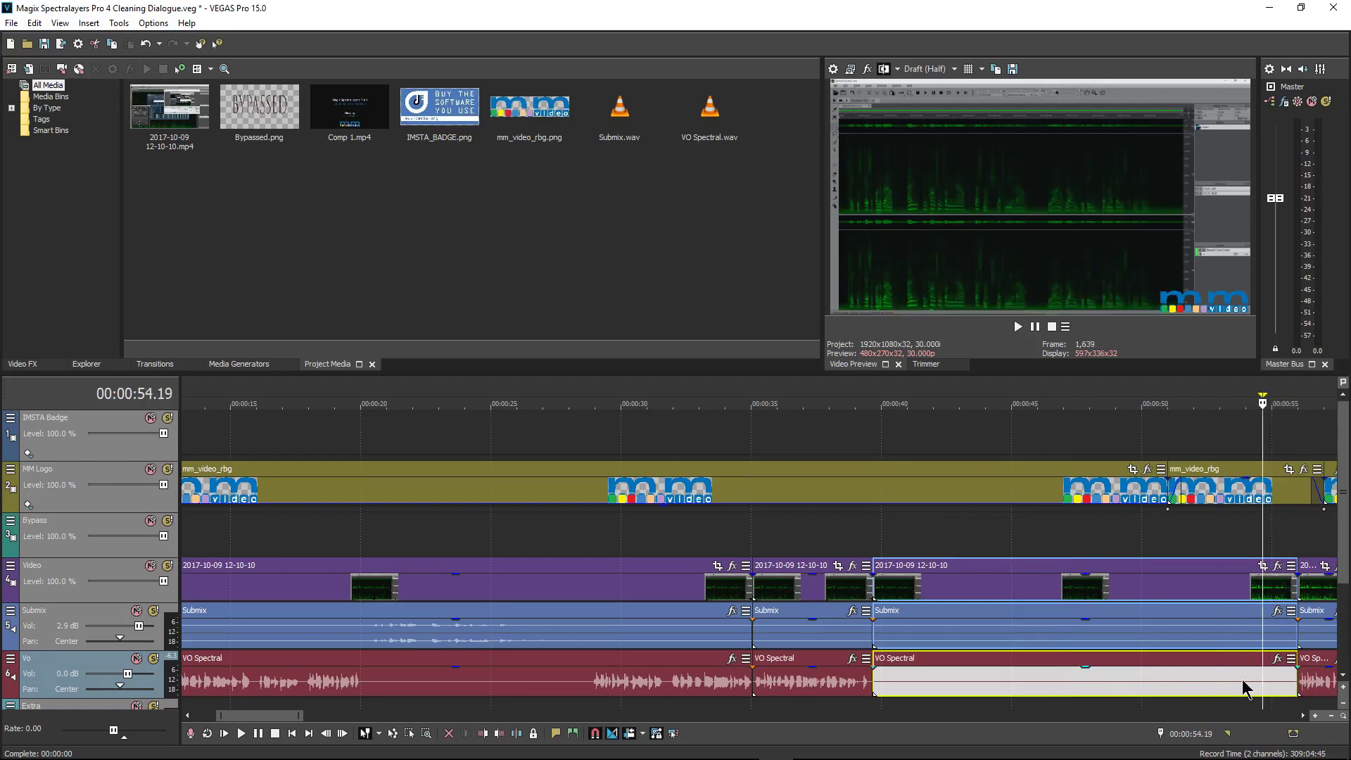
{"action": "left_click", "coordinate": [1243, 687]}
{"action": "key", "text": "s"}
{"action": "left_click", "coordinate": [1171, 681]}
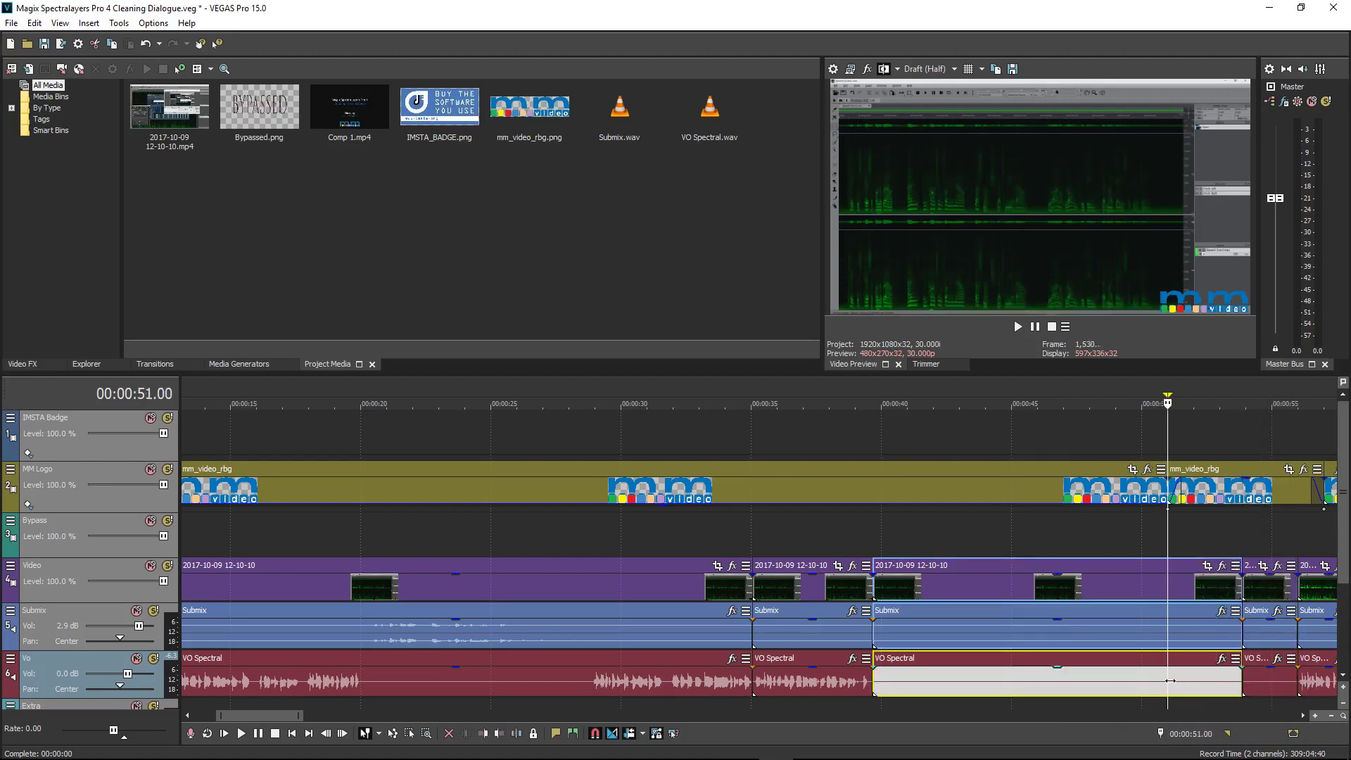
{"action": "key", "text": "Delete"}
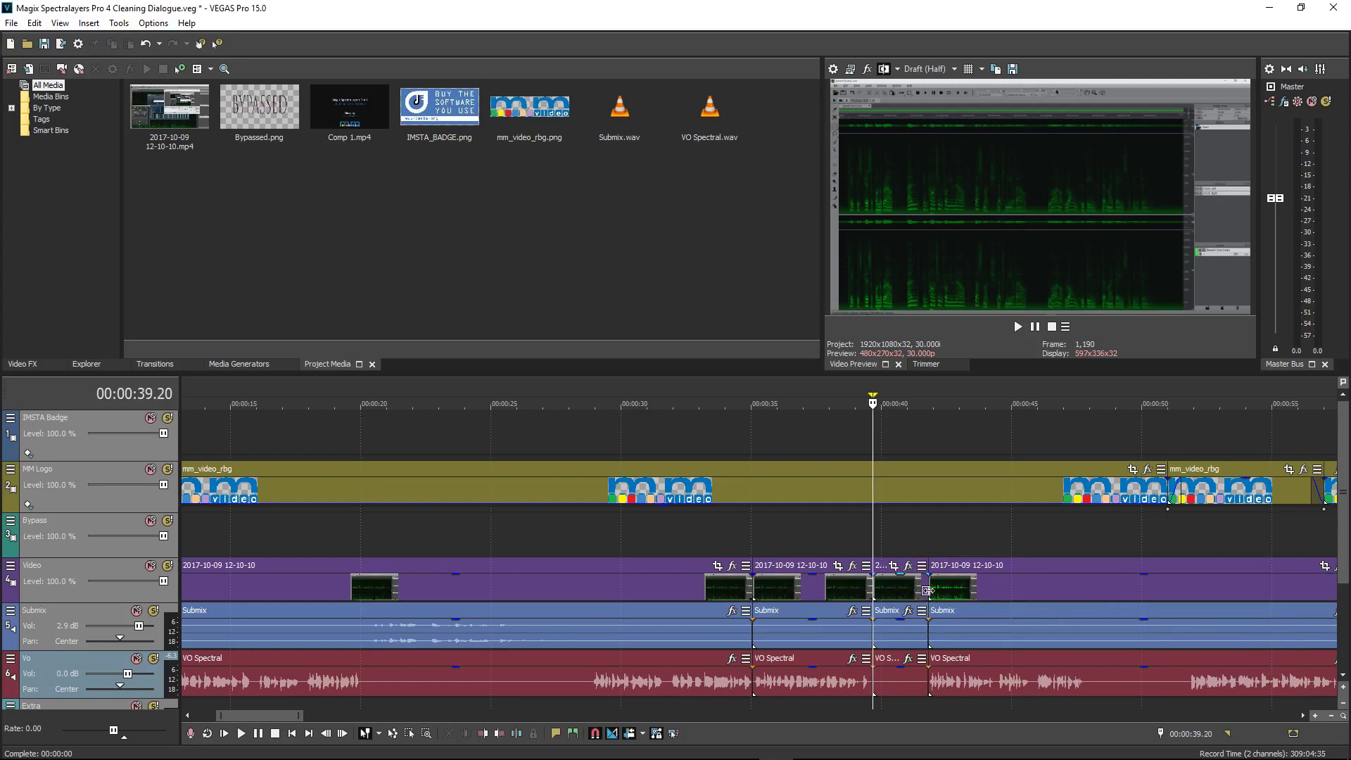
- Time-compress the short silent segment after 00:00:39.20 to end at 00:00:40.27, and play back across it
{"action": "left_click", "coordinate": [925, 591]}
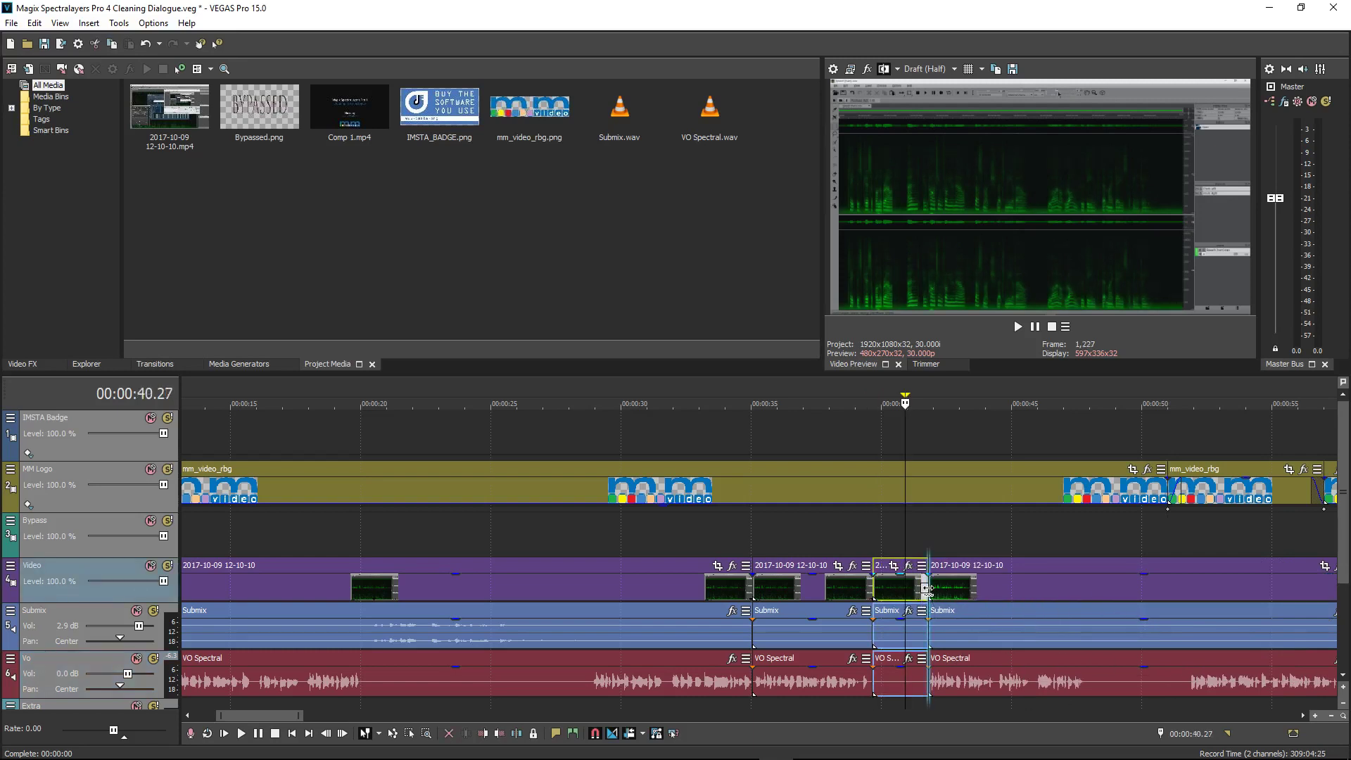
{"action": "mouse_move", "coordinate": [925, 590]}
{"action": "left_mouse_down"}
{"action": "mouse_move", "coordinate": [899, 587]}
{"action": "mouse_move", "coordinate": [1008, 587]}
{"action": "mouse_move", "coordinate": [899, 587]}
{"action": "left_mouse_up"}
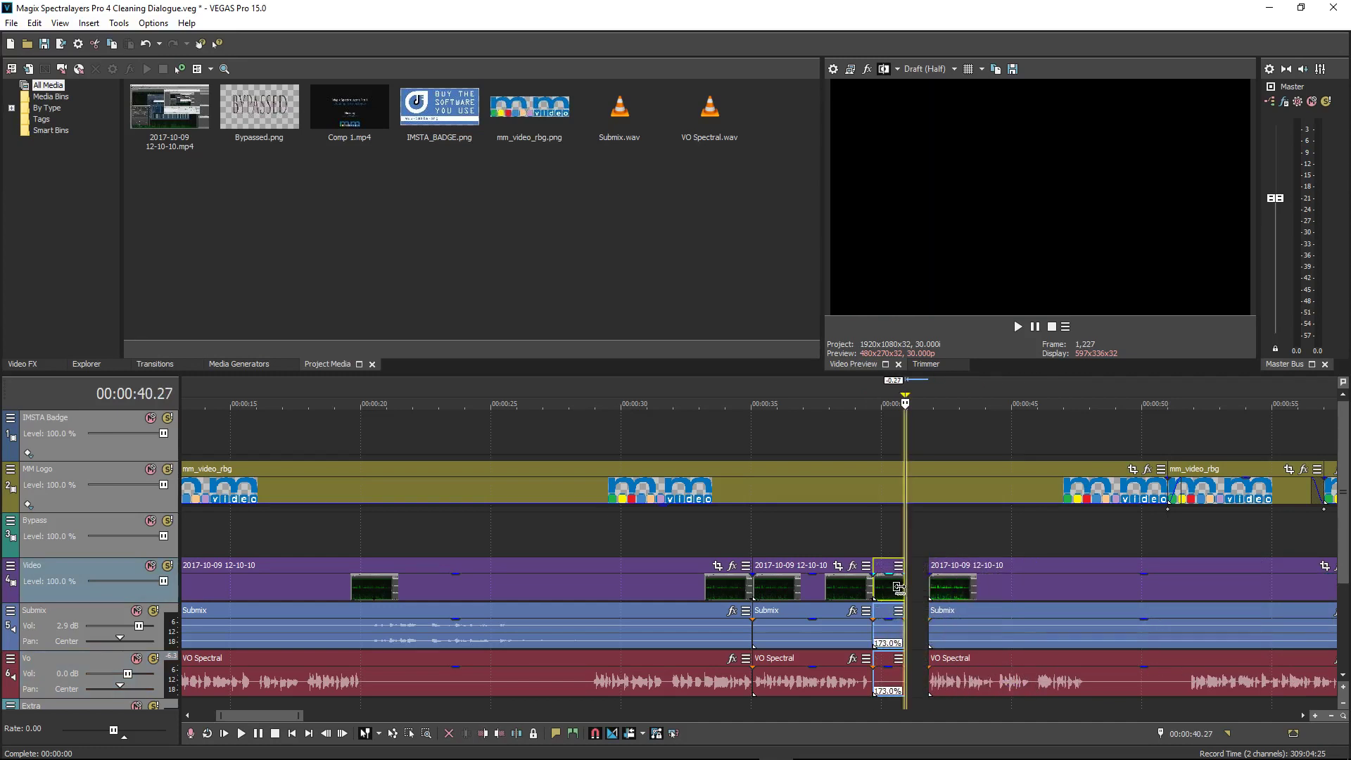
{"action": "left_click", "coordinate": [848, 584]}
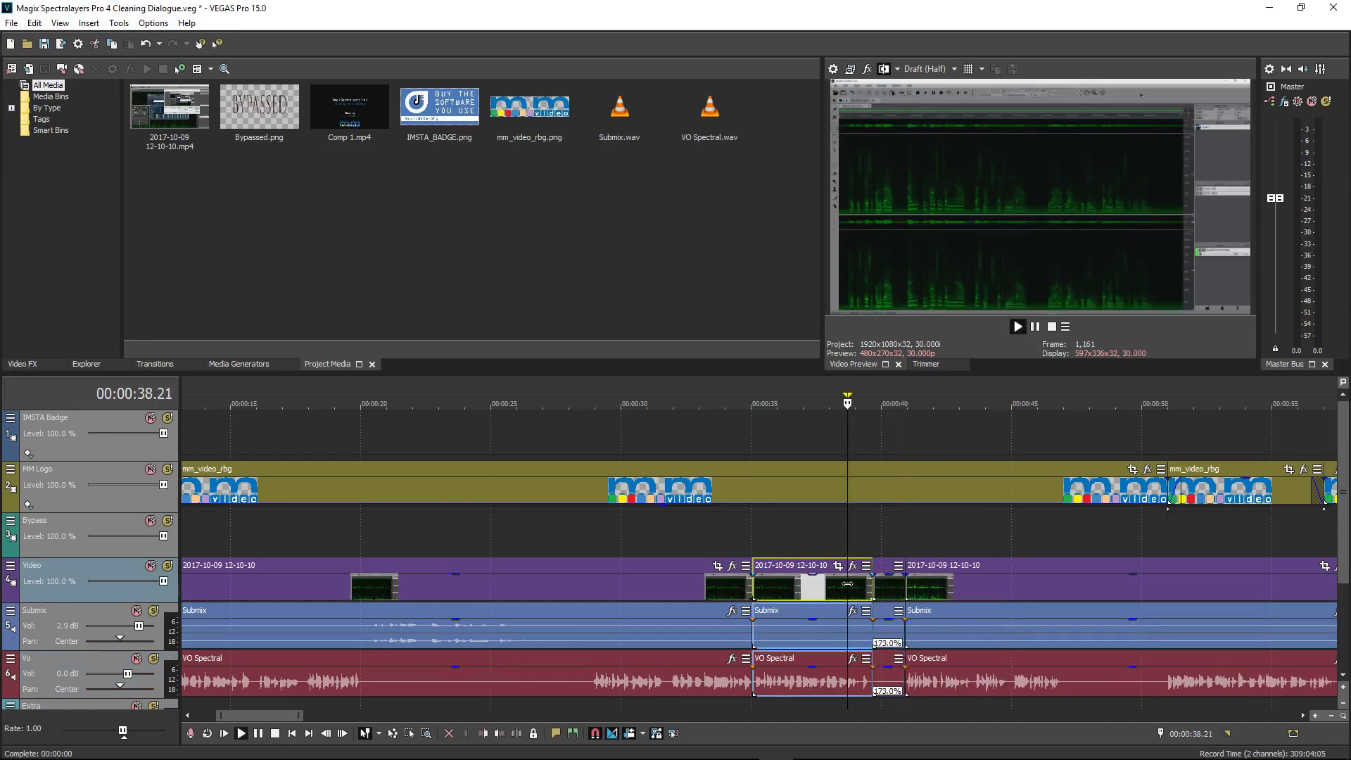
{"action": "key", "text": "space"}
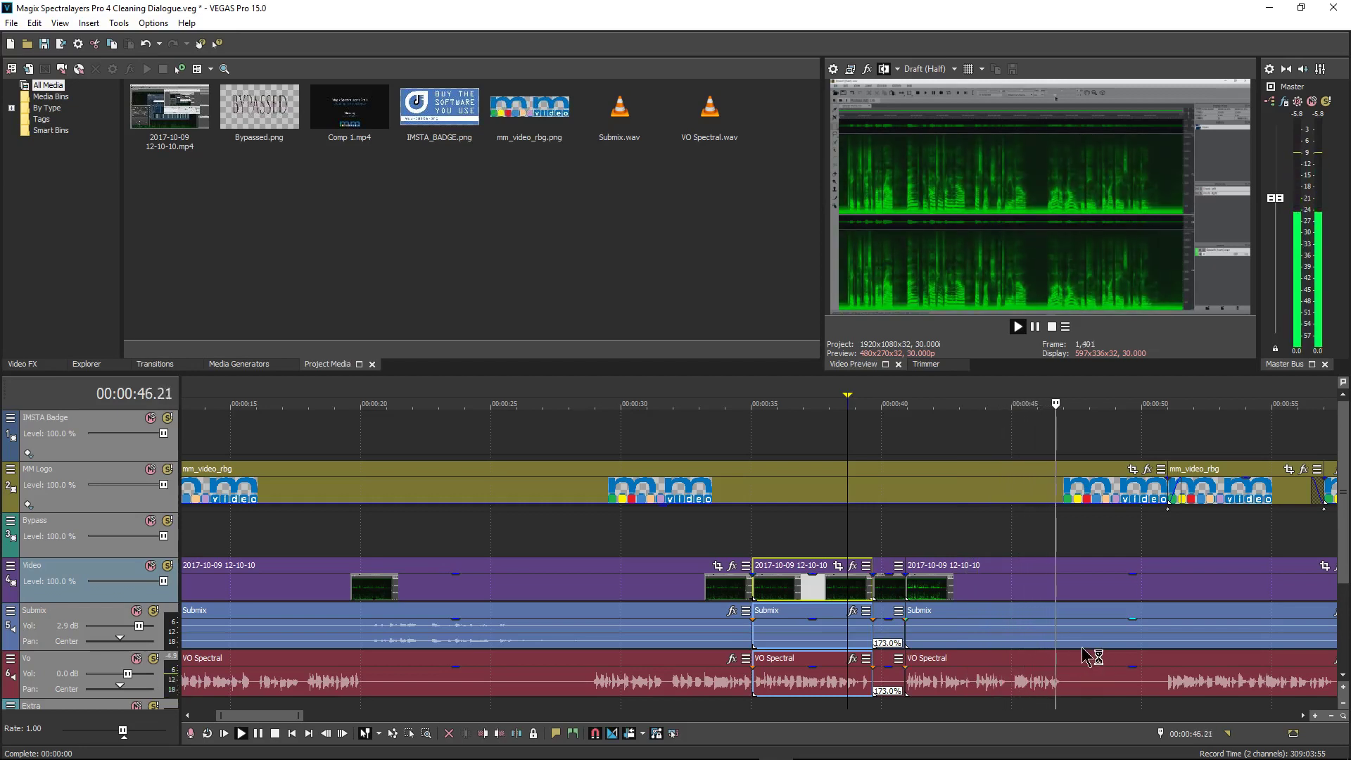
- Split the recording and audio at about 00:00:47 and at 00:00:51.00, and time-compress the silent segment between to a 190.3% rate
{"action": "left_click", "coordinate": [1066, 665]}
{"action": "key", "text": "s"}
{"action": "left_click", "coordinate": [1168, 683]}
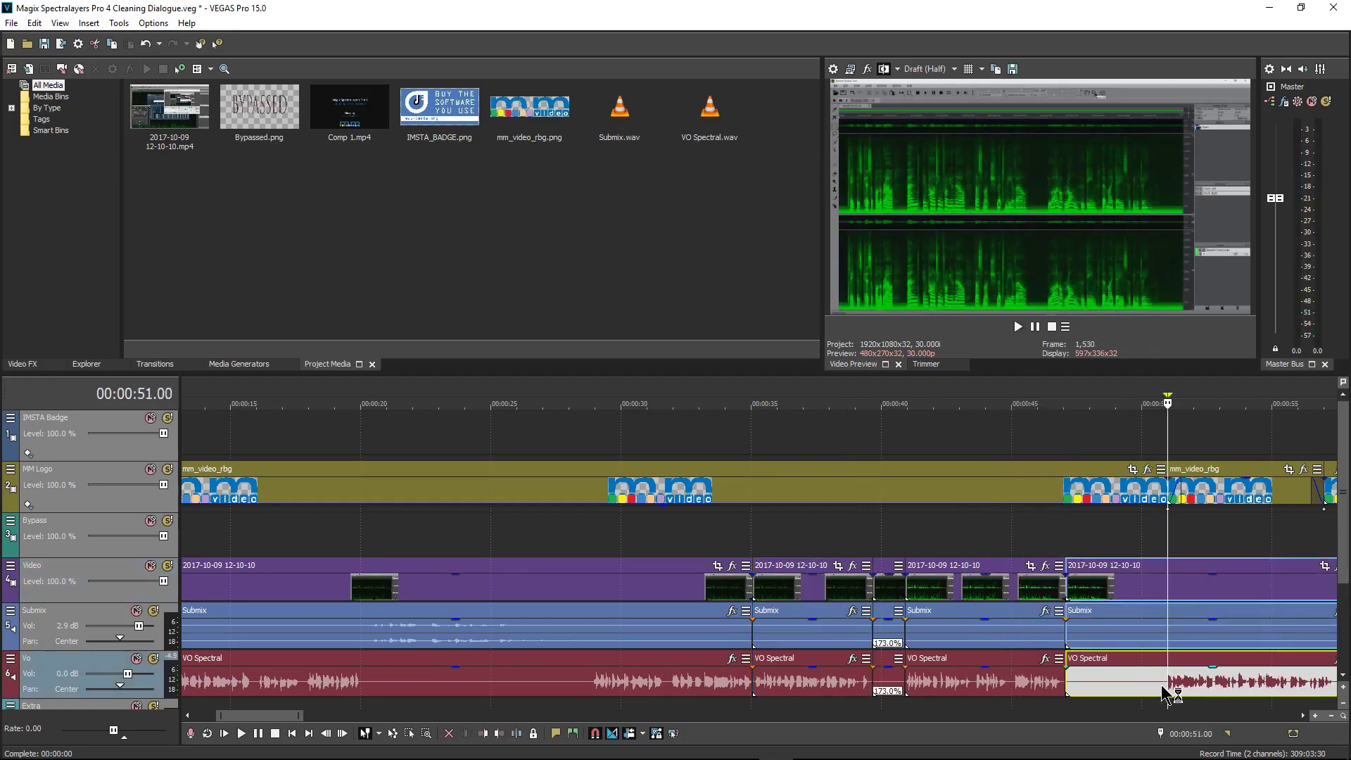
{"action": "key", "text": "s"}
{"action": "left_click", "coordinate": [1145, 591]}
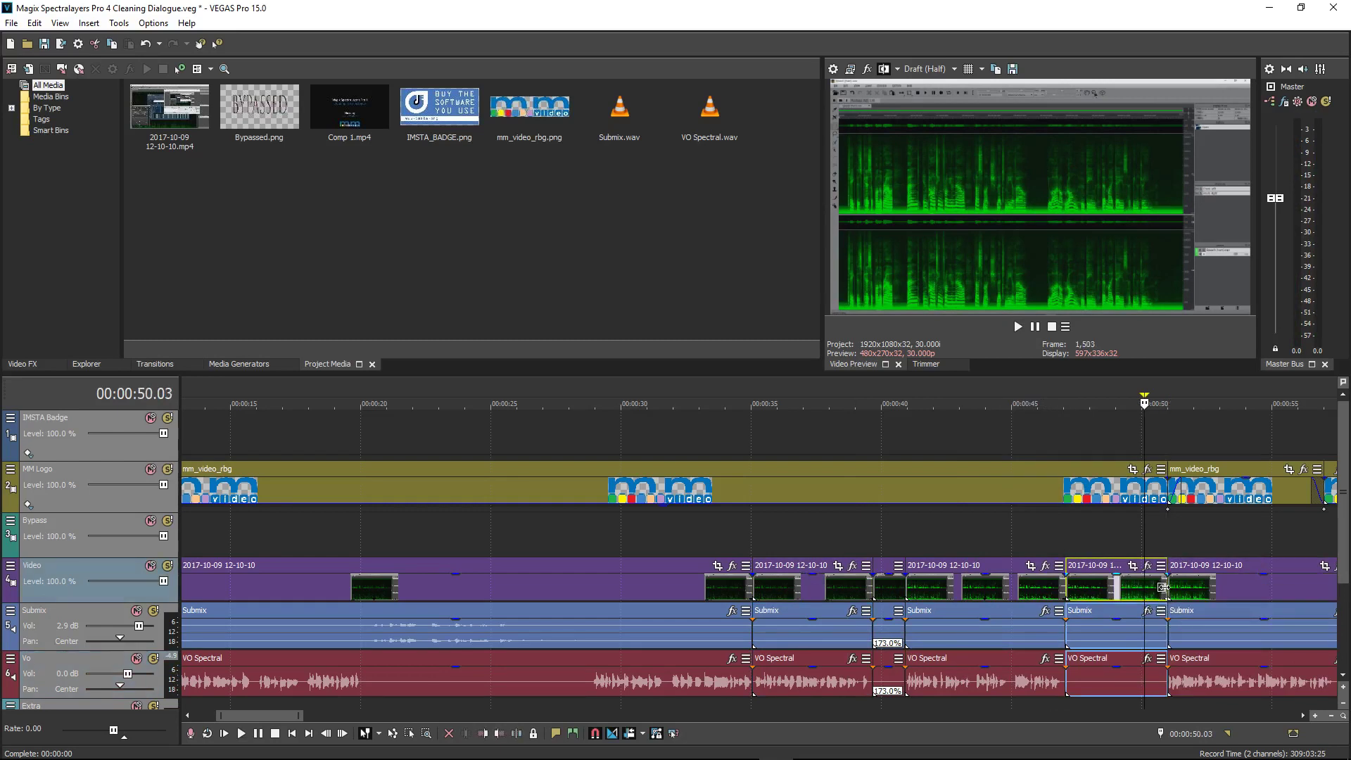
{"action": "left_click", "coordinate": [1138, 594]}
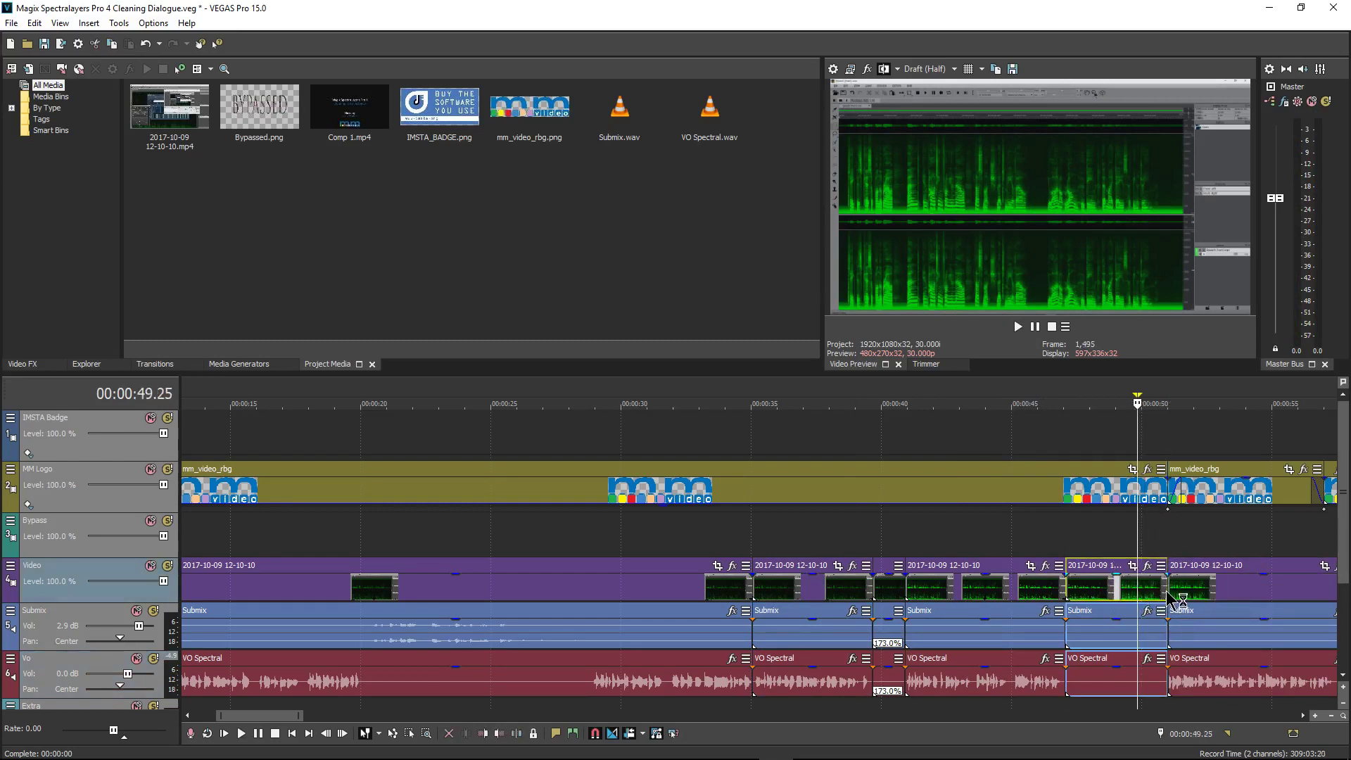
{"action": "left_click_drag", "start_coordinate": [1165, 588], "coordinate": [1119, 588], "text": "ctrl"}
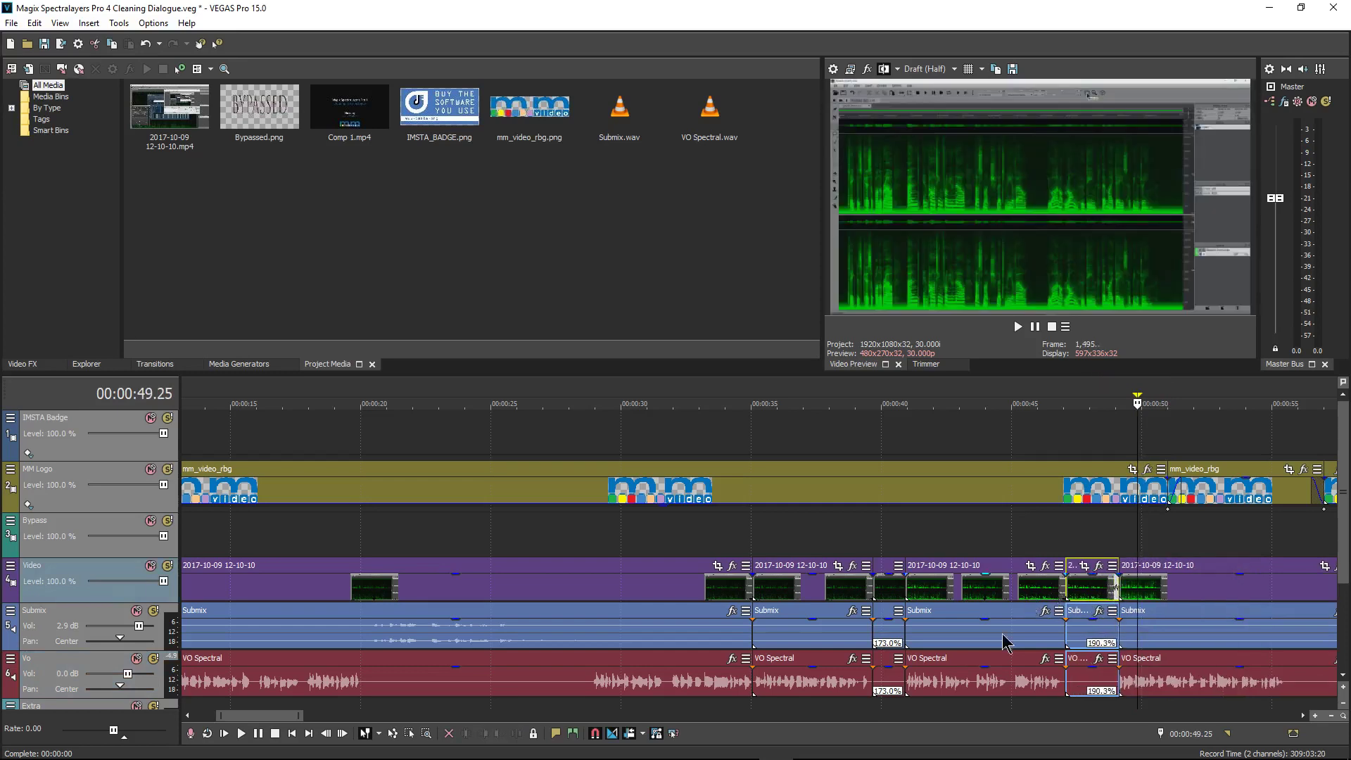
- Play back from 00:00:45.06 to review the time-compressed segment at about 00:00:47
{"action": "left_click", "coordinate": [1018, 593]}
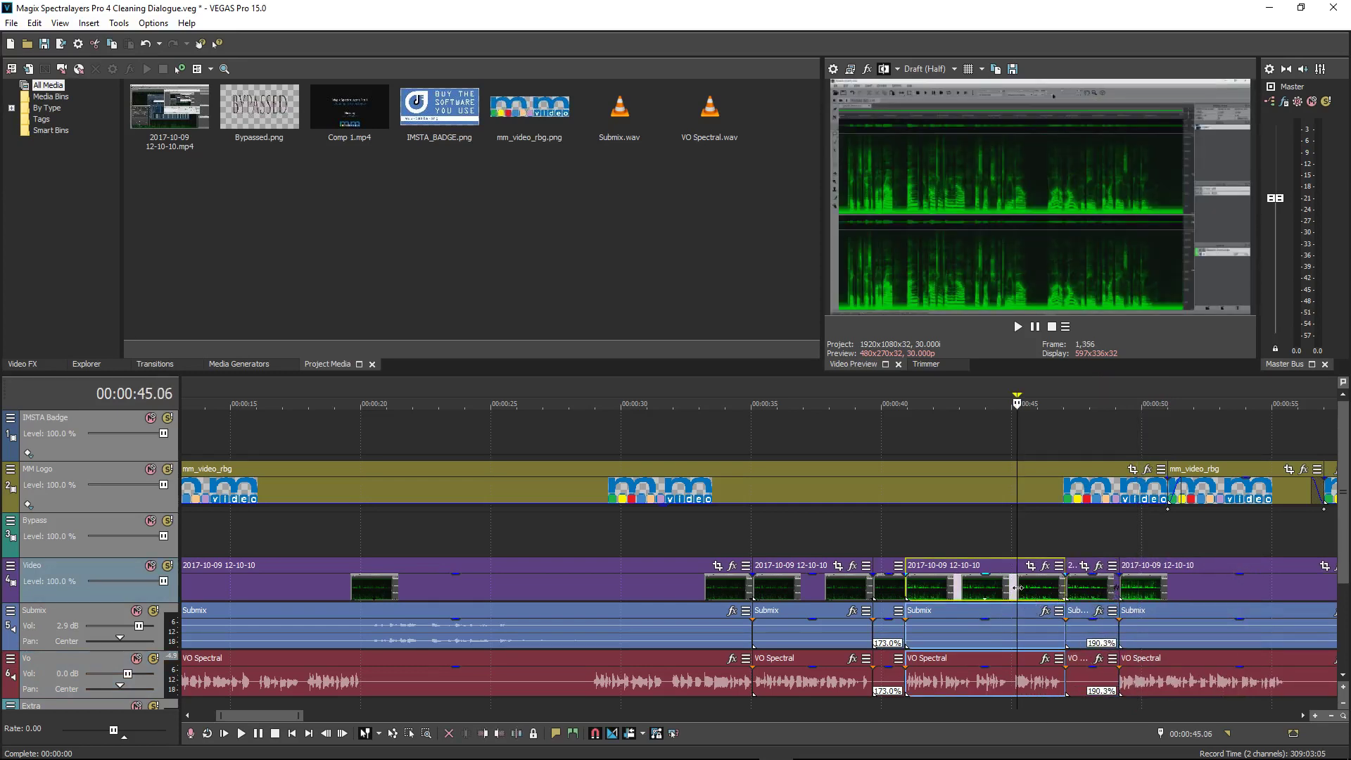
{"action": "key", "text": "space"}
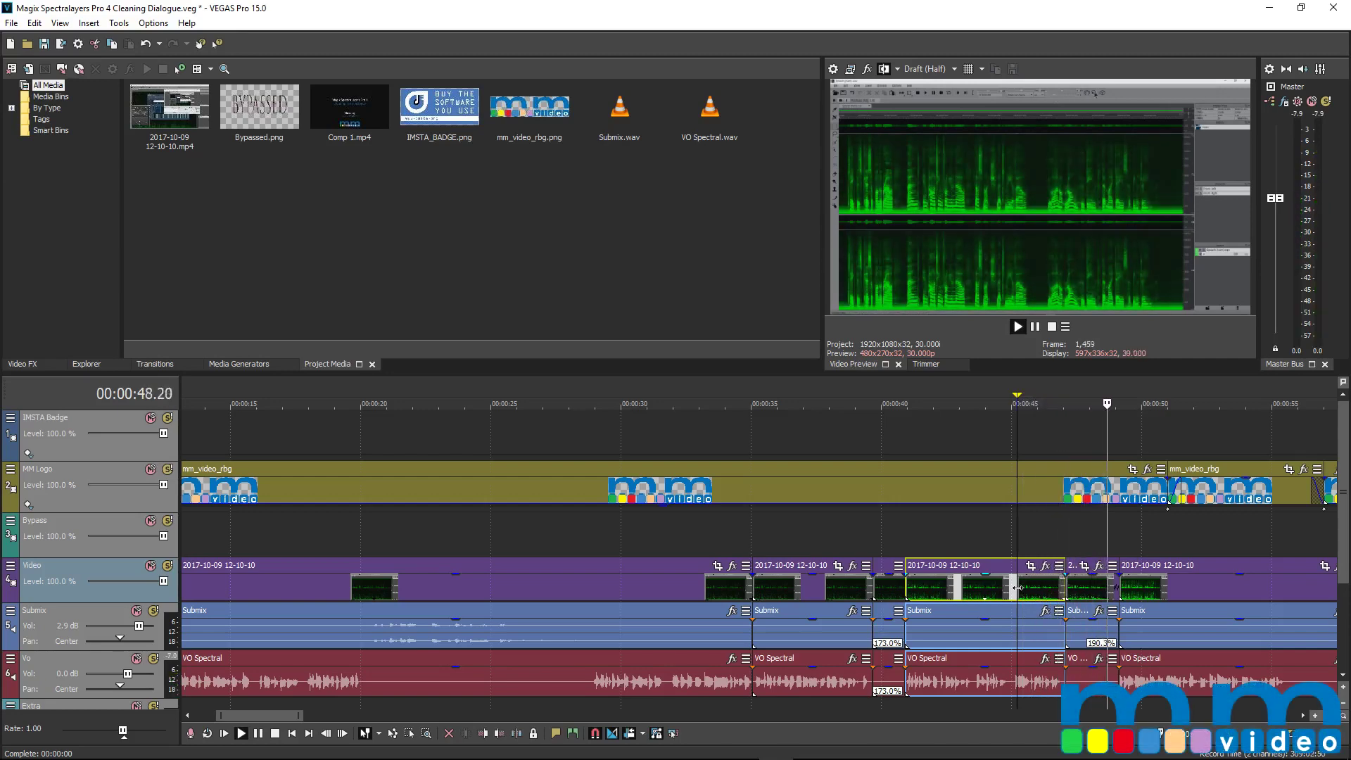
{"action": "key", "text": "space"}
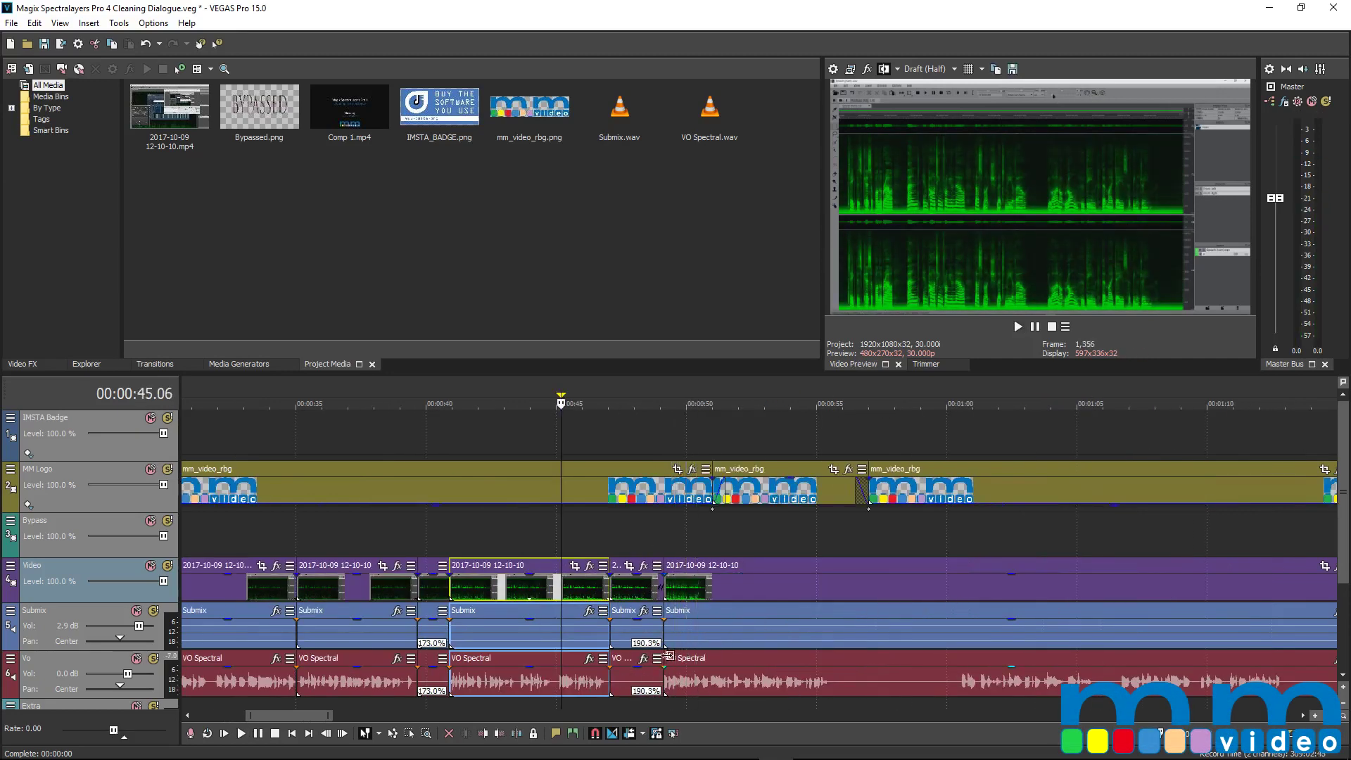
{"action": "key", "text": "space"}
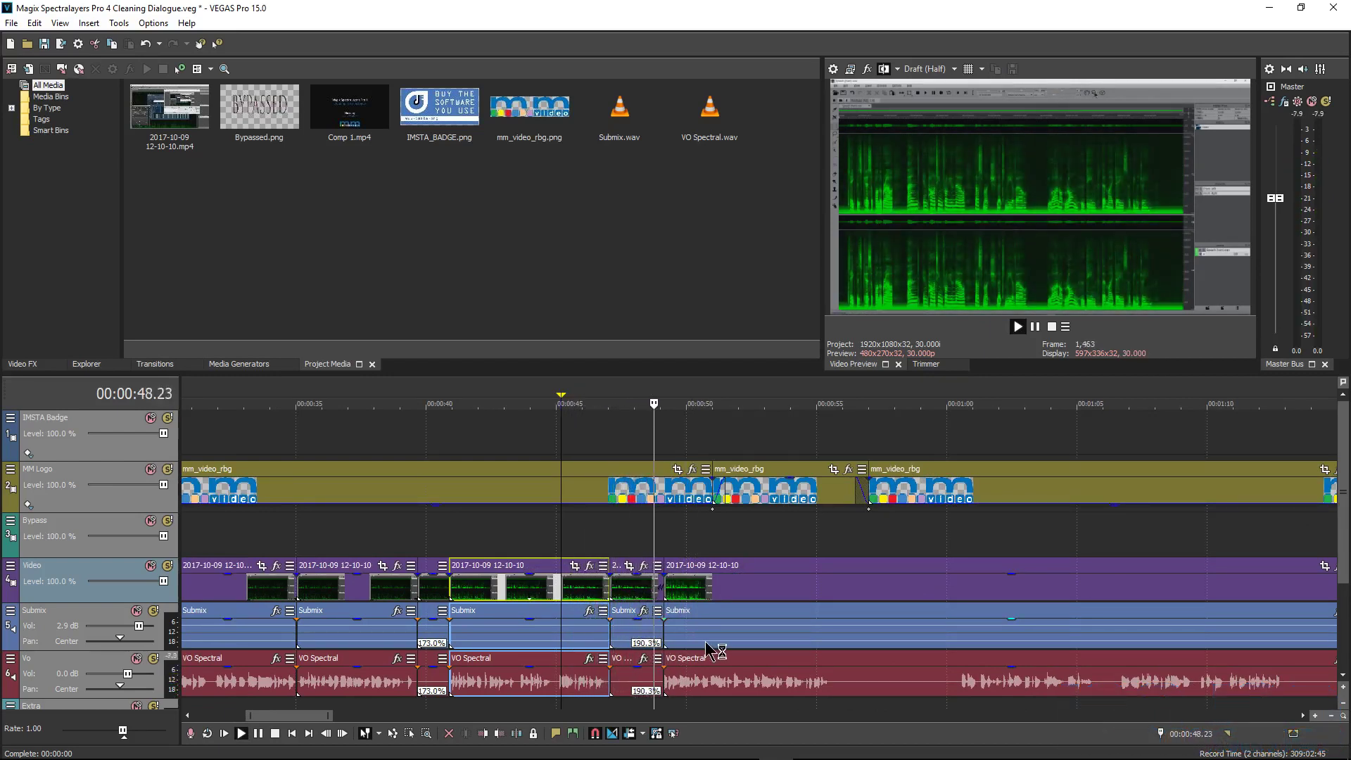
- Split the recording and audio at 00:00:55.20 and just after 00:01:00, and ripple-delete the silent section between the cuts
{"action": "left_click", "coordinate": [836, 687]}
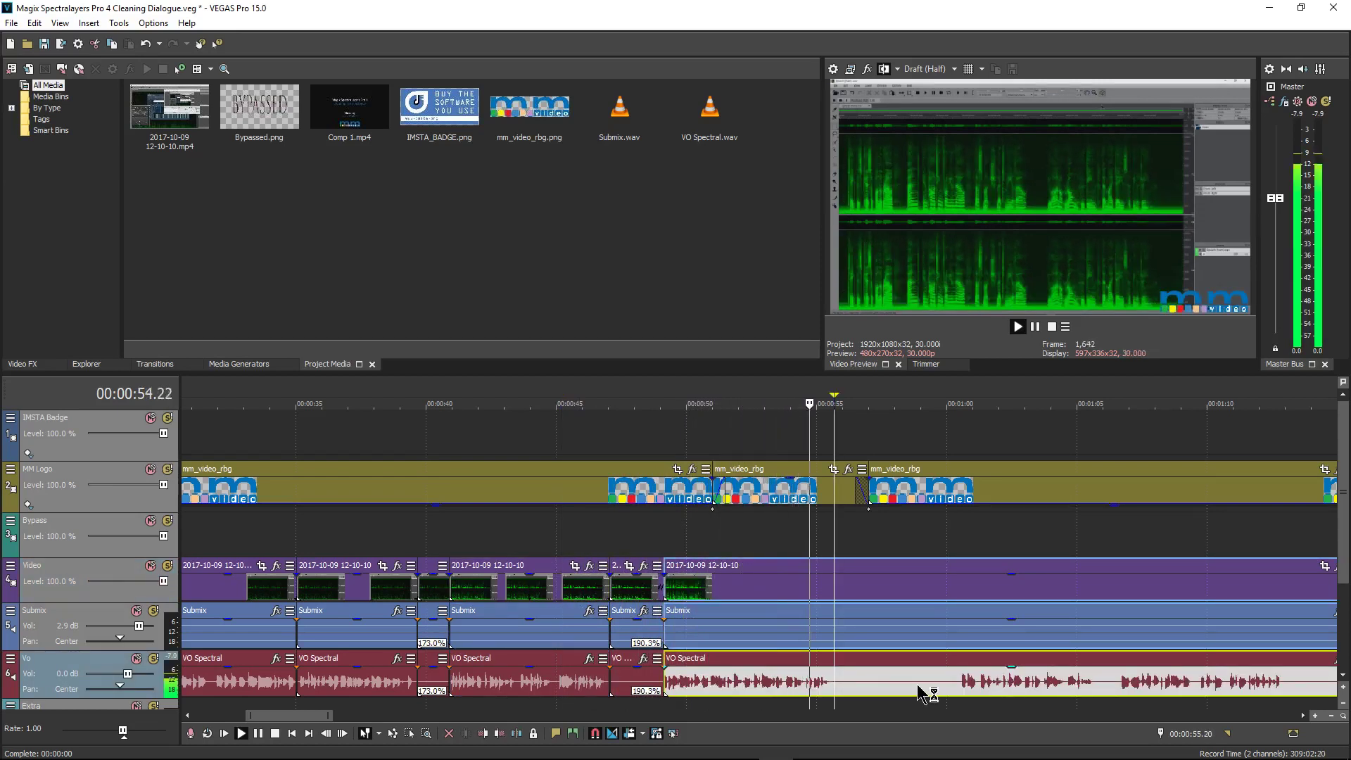
{"action": "key", "text": "s"}
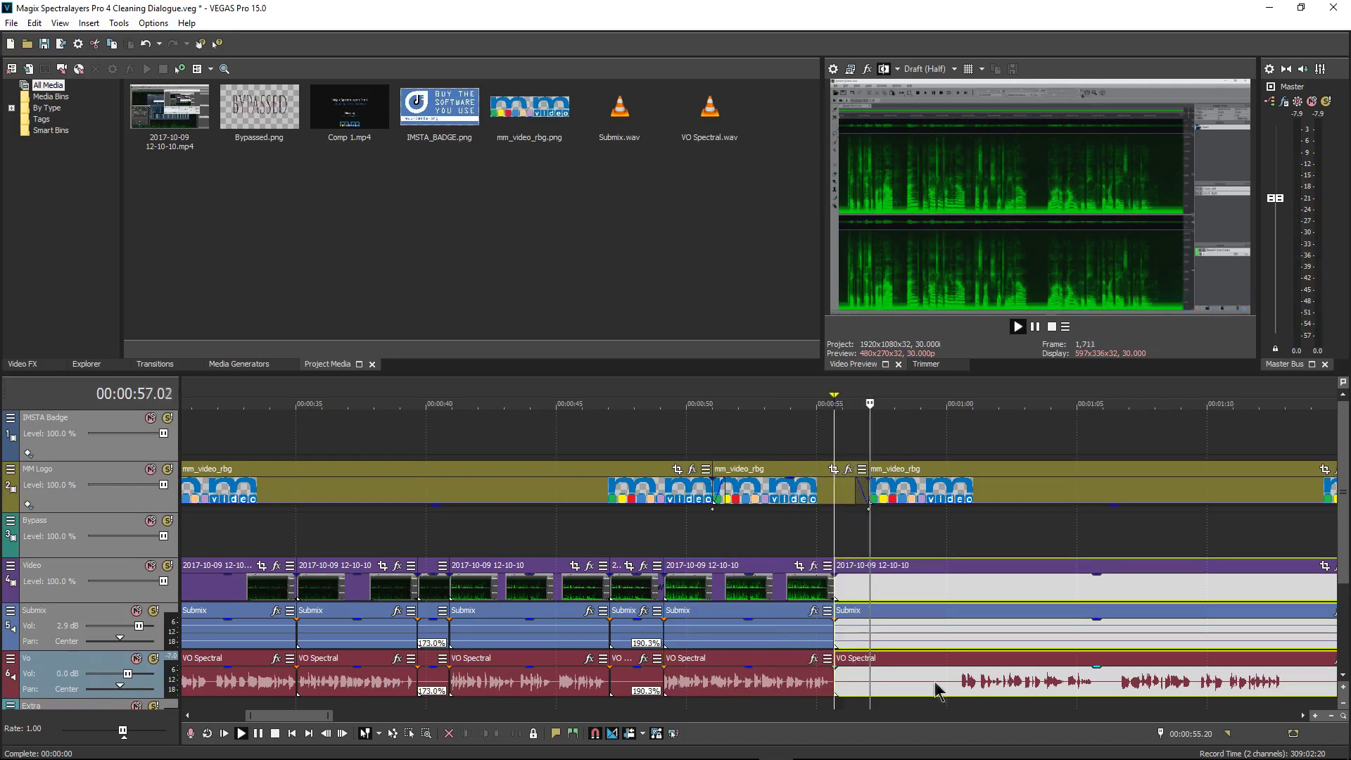
{"action": "left_click", "coordinate": [958, 696]}
{"action": "key", "text": "s"}
{"action": "left_click", "coordinate": [909, 693]}
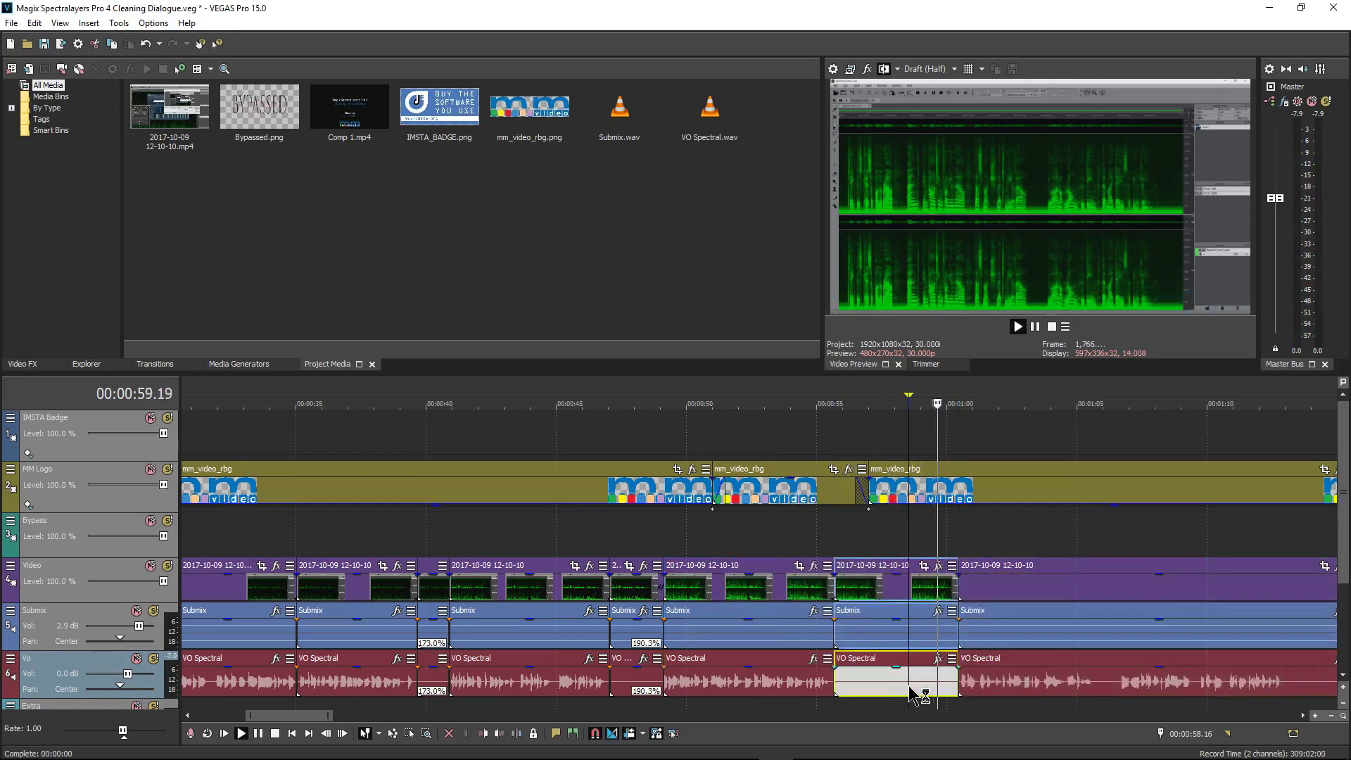
{"action": "key", "text": "space"}
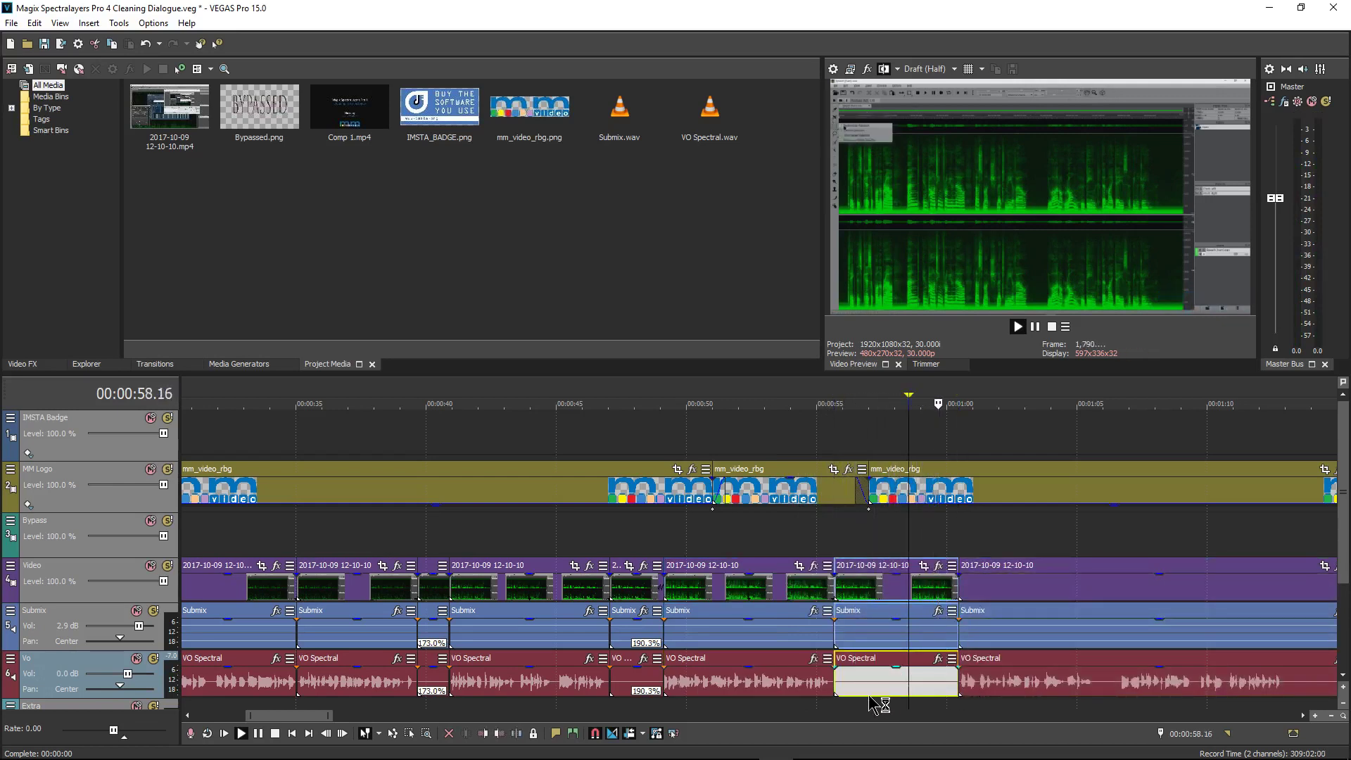
{"action": "key", "text": "Delete"}
- Play back the voice-over from 00:01:00.16 to review the short pause between its phrases
{"action": "left_click", "coordinate": [810, 684]}
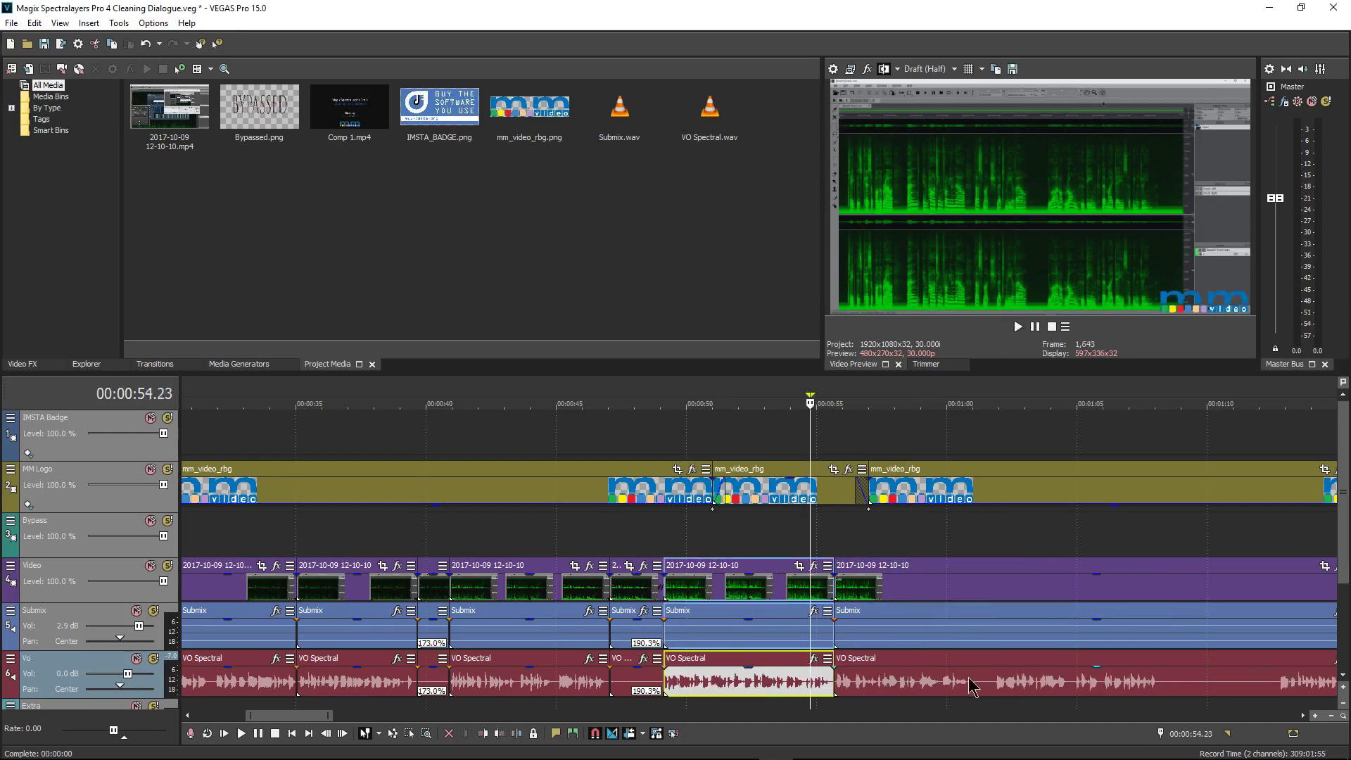
{"action": "left_click", "coordinate": [971, 683]}
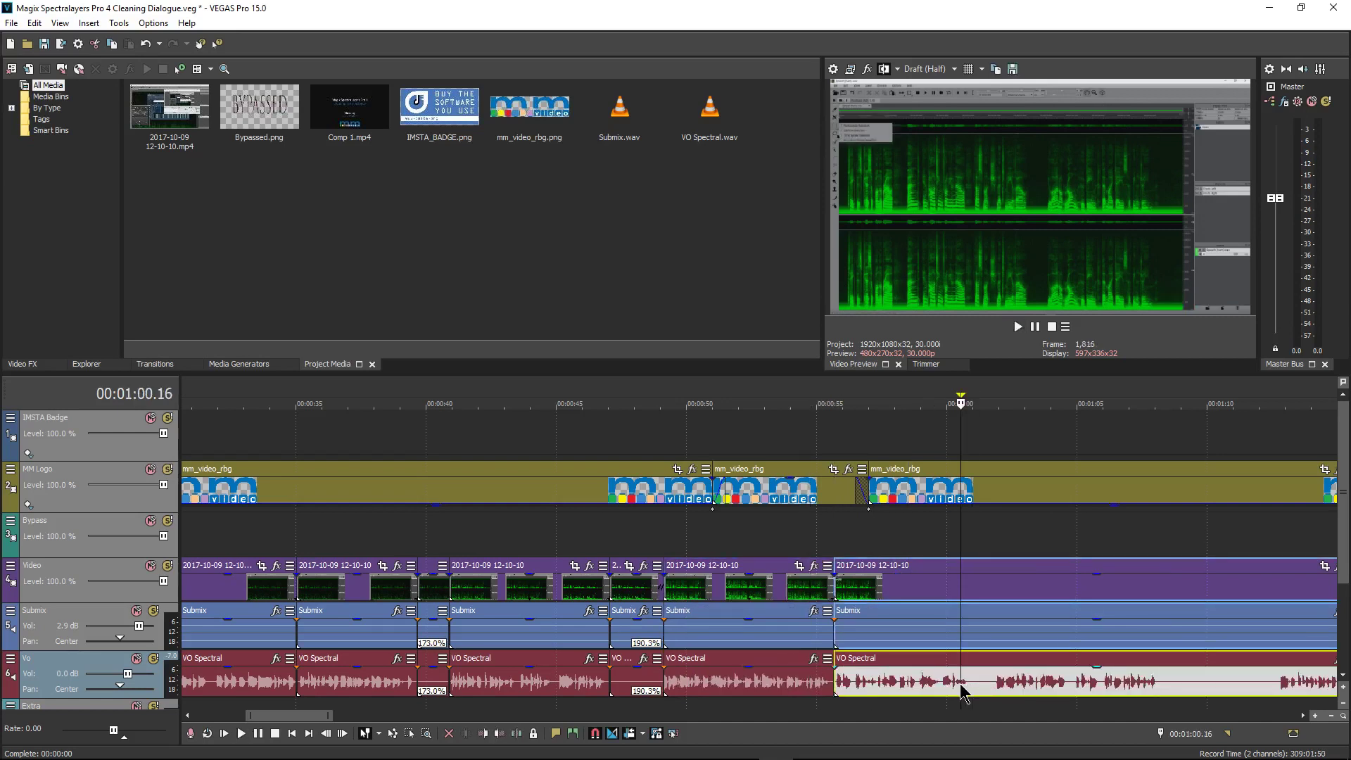
{"action": "key", "text": "space"}
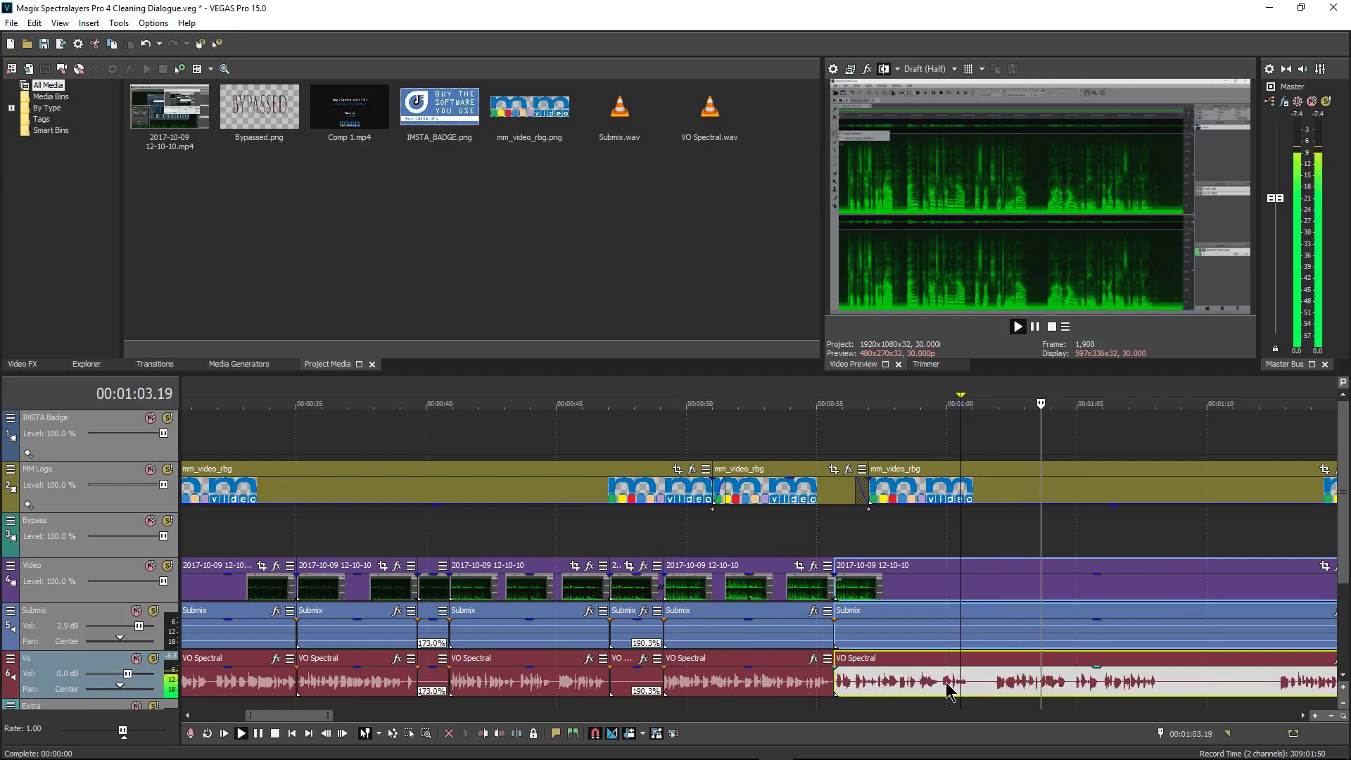
{"action": "key", "text": "space"}
- Split the recording and audio at about 00:01:00.24 and at 00:01:01.26, and time-compress the pause between to a 152.4% rate
{"action": "scroll", "coordinate": [977, 691], "scroll_direction": "up", "scroll_amount": 6}
{"action": "key", "text": "s"}
{"action": "left_click", "coordinate": [897, 691]}
{"action": "key", "text": "s"}
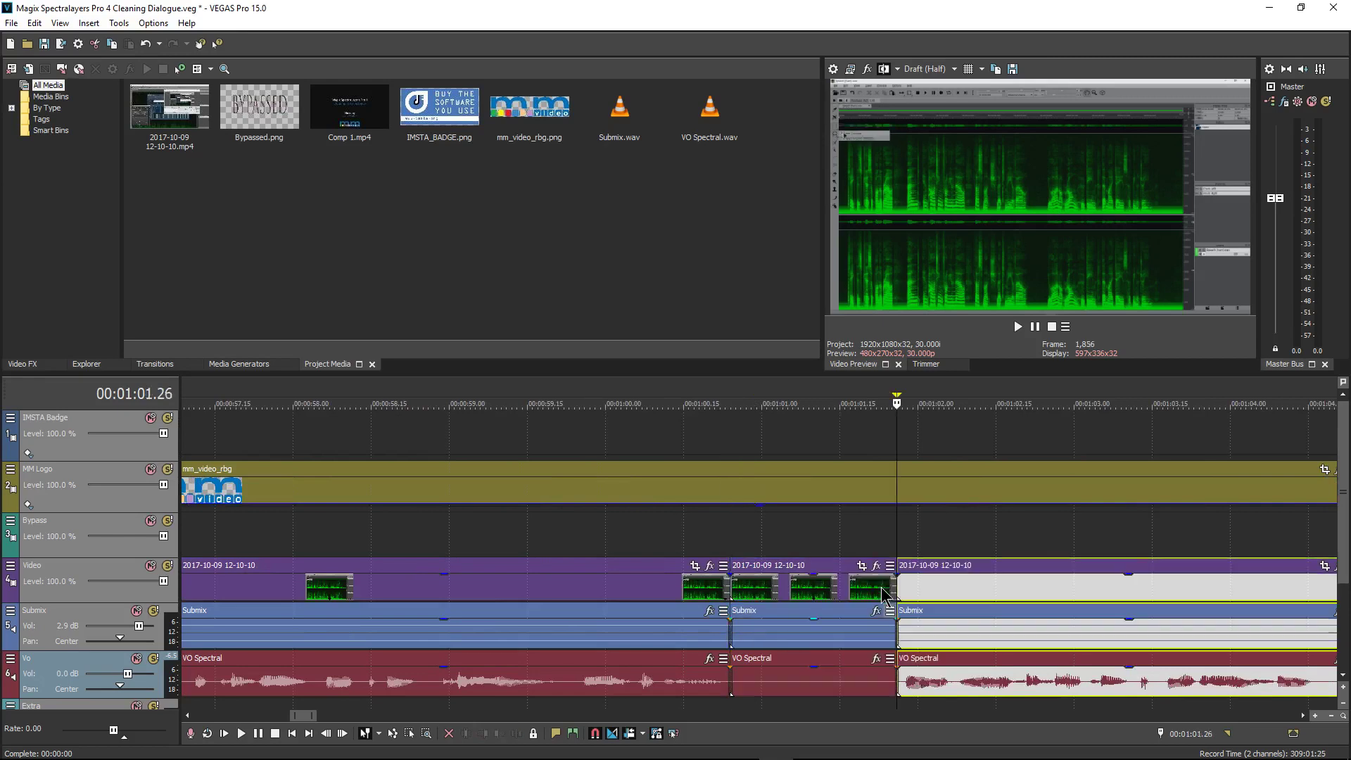
{"action": "left_click", "coordinate": [860, 586]}
{"action": "left_click_drag", "start_coordinate": [895, 589], "coordinate": [838, 590]}
- Play back from about 00:01:00 across the compressed pause, and from about 00:01:05 to the end of the following phrase
{"action": "scroll", "coordinate": [815, 610], "scroll_direction": "down", "scroll_amount": 1}
{"action": "left_click", "coordinate": [654, 690]}
{"action": "key", "text": "space"}
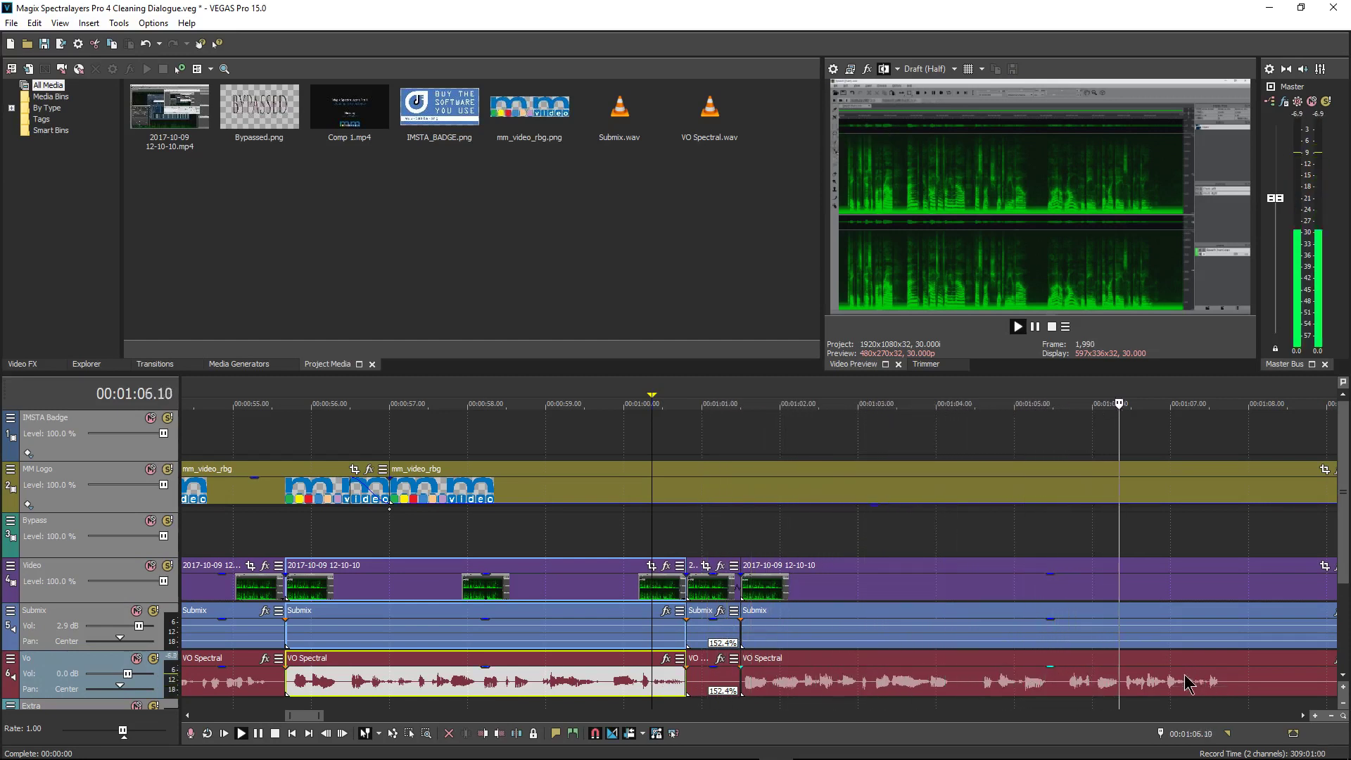
{"action": "left_click", "coordinate": [1018, 681]}
{"action": "key", "text": "space"}
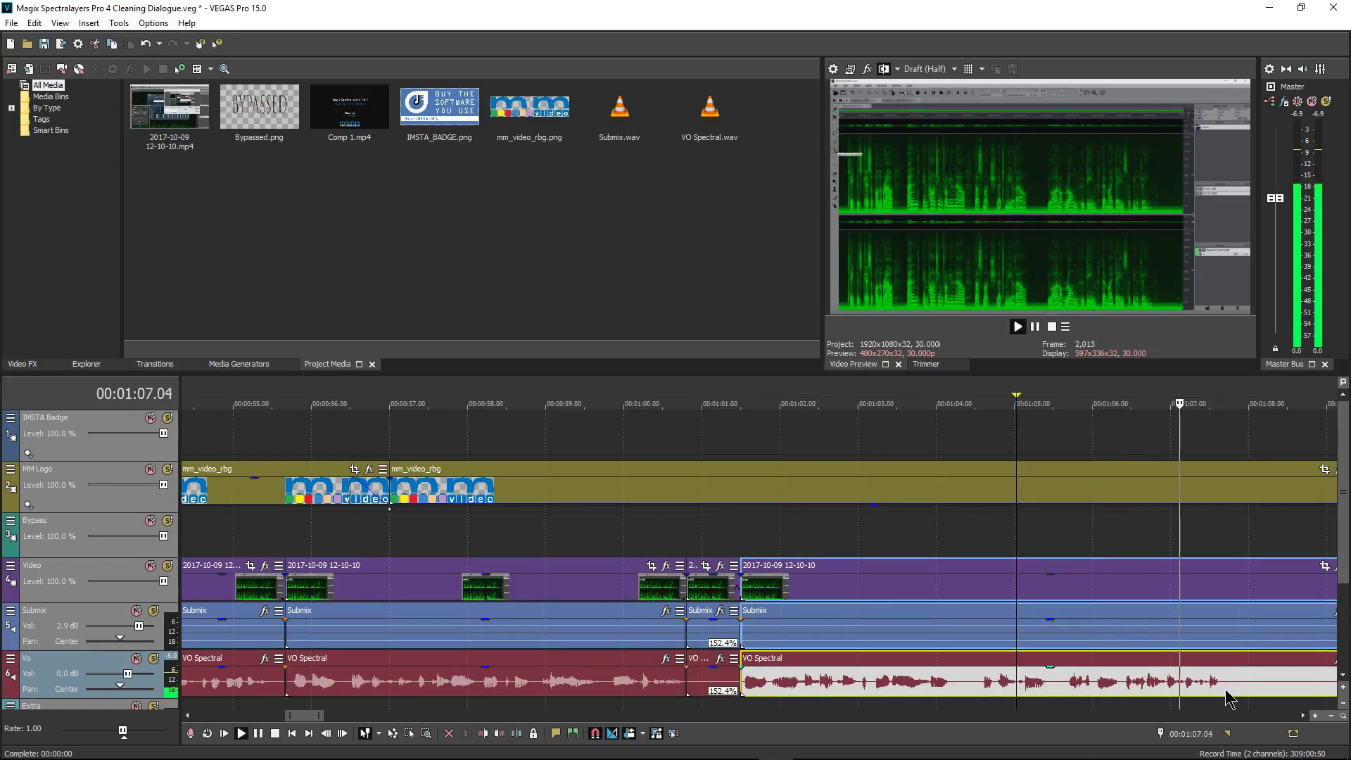
{"action": "key", "text": "space"}
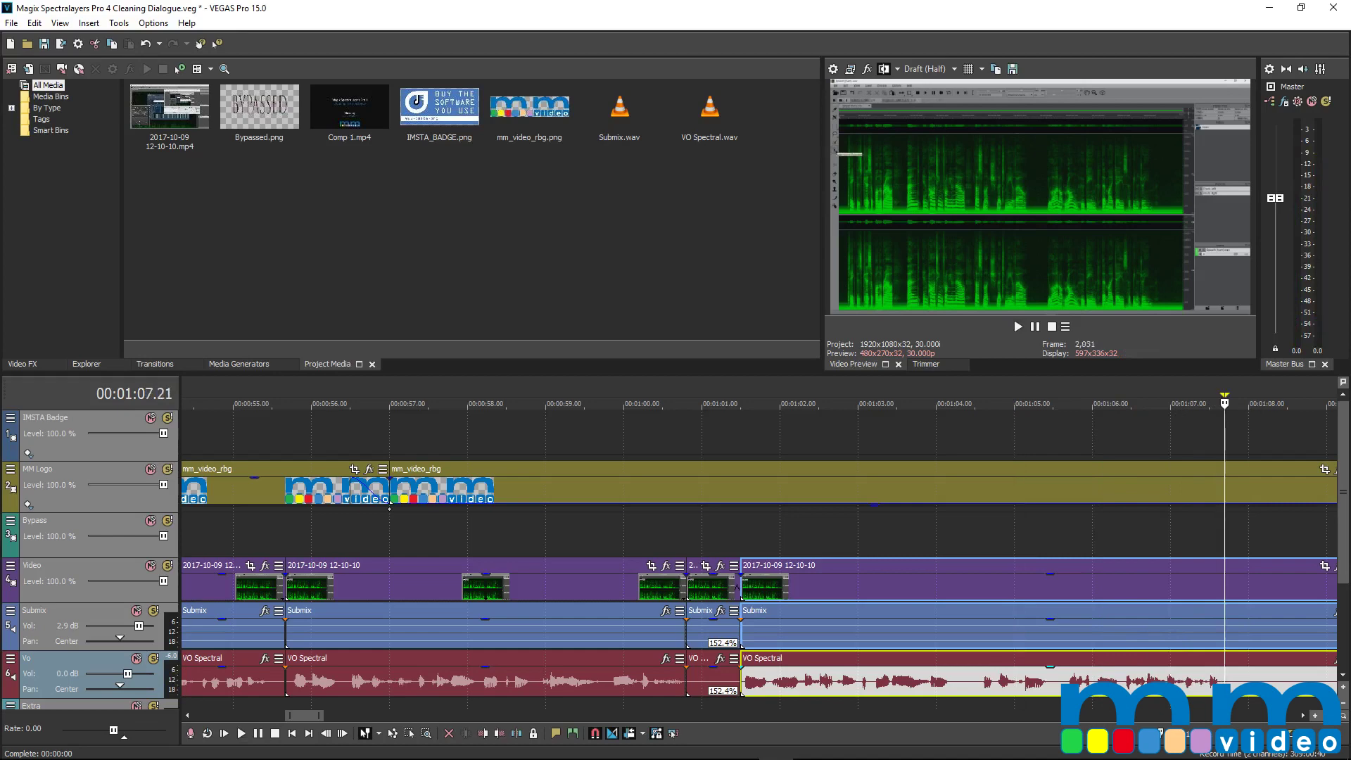
- Split the recording and audio at 00:01:07.21 and about 00:01:12, and ripple-delete the silent section between the cuts
{"action": "key", "text": "s"}
{"action": "scroll", "coordinate": [760, 553], "scroll_direction": "down", "scroll_amount": 1}
{"action": "left_click", "coordinate": [851, 680]}
{"action": "left_click", "coordinate": [888, 679]}
{"action": "left_click", "coordinate": [920, 681]}
{"action": "key", "text": "s"}
{"action": "left_click", "coordinate": [908, 692]}
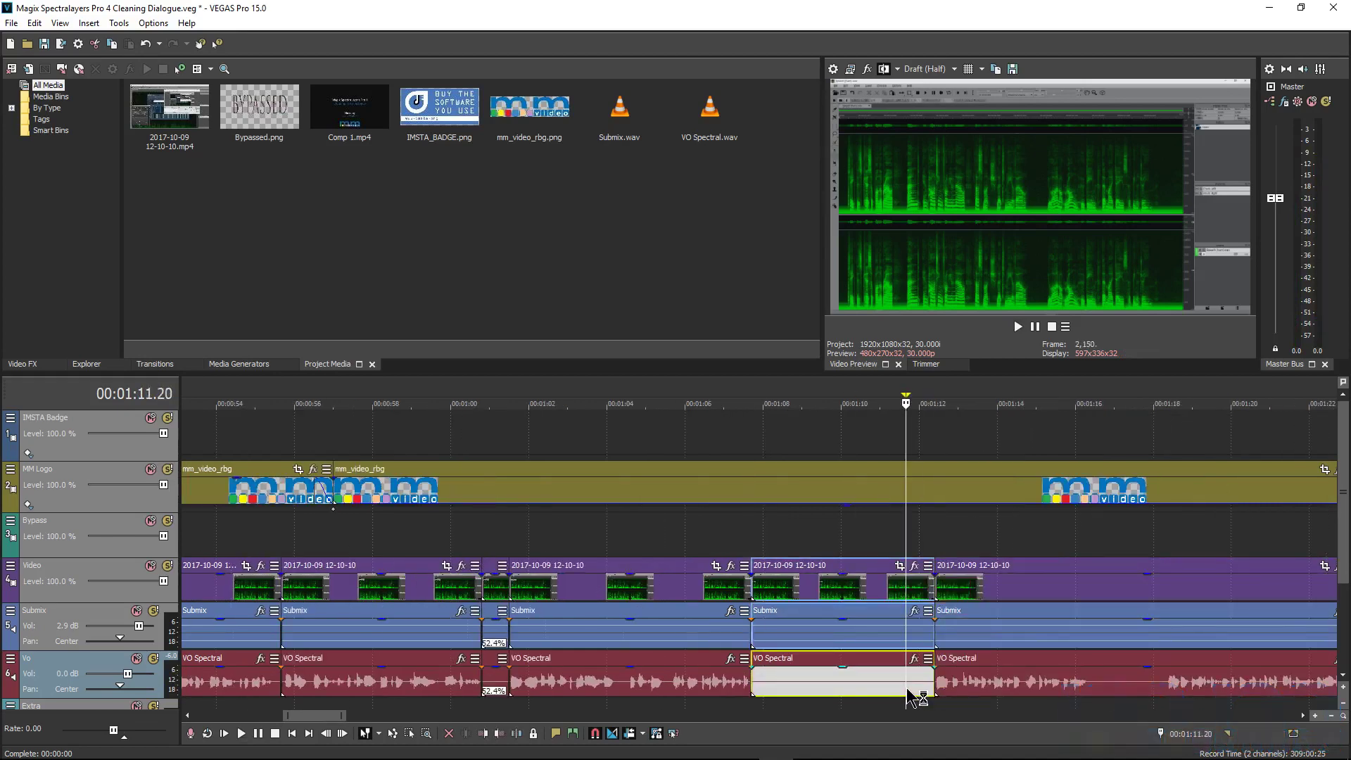
{"action": "key", "text": "Delete"}
{"action": "scroll", "coordinate": [873, 702], "scroll_direction": "down", "scroll_amount": 4}
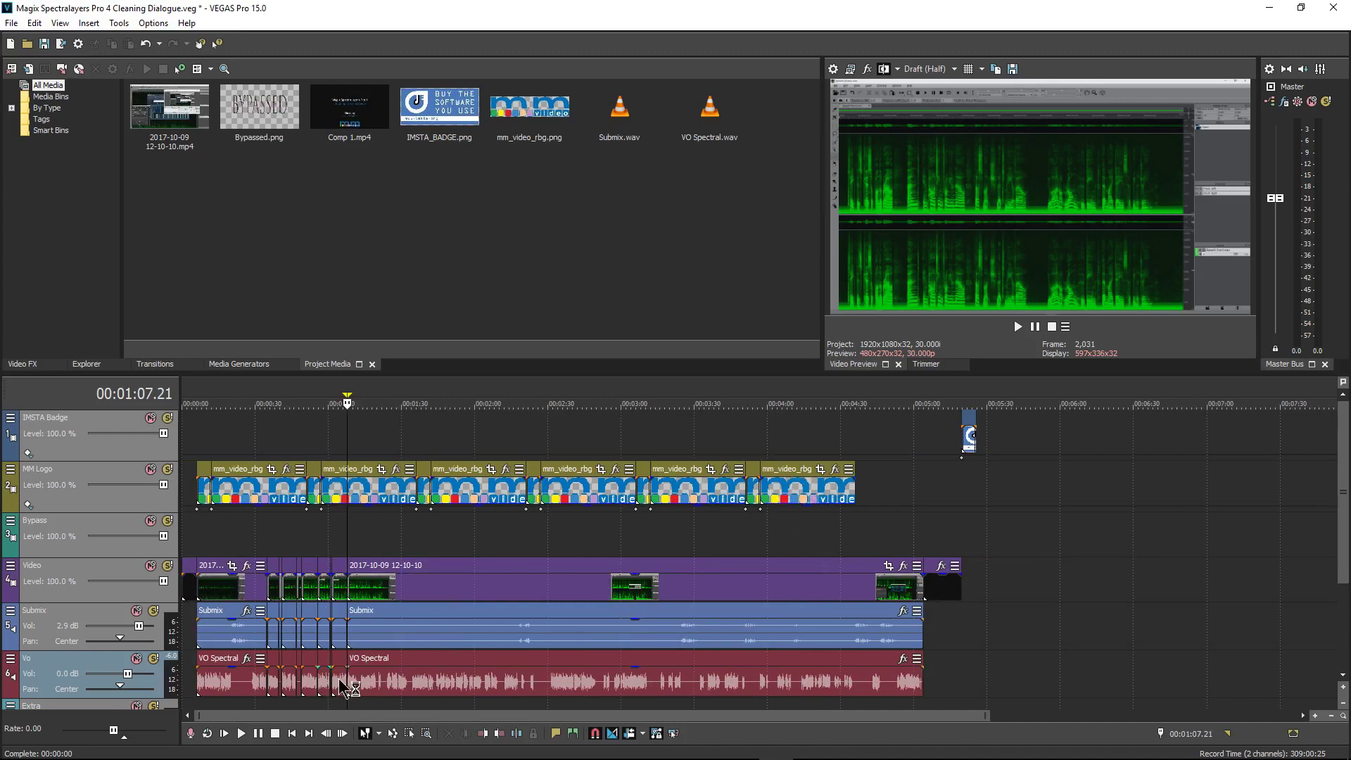
{"action": "scroll", "coordinate": [345, 681], "scroll_direction": "up", "scroll_amount": 5}
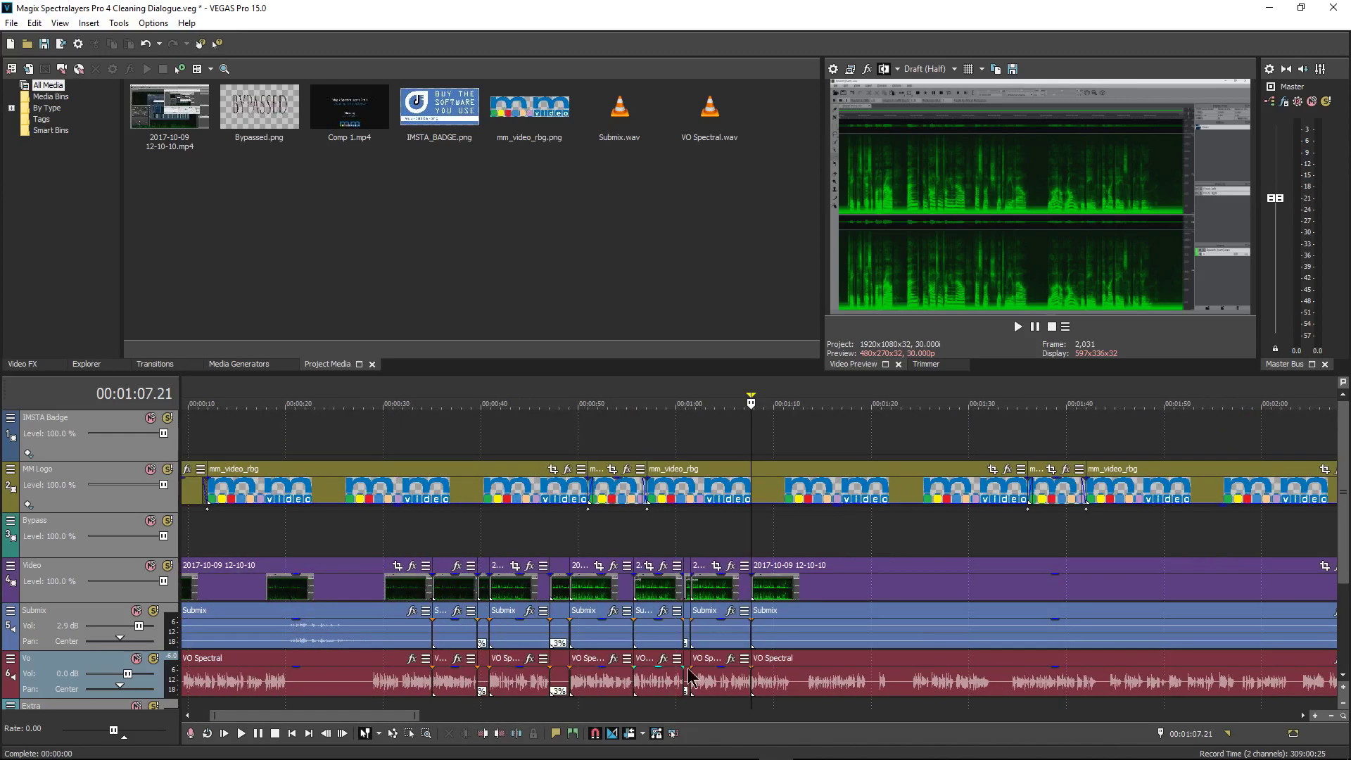
- Split the recording and audio at 00:01:11.20 and 00:01:13.17, and time-compress the silent gap between to a 196.6% rate
{"action": "left_click", "coordinate": [770, 674]}
{"action": "key", "text": "space"}
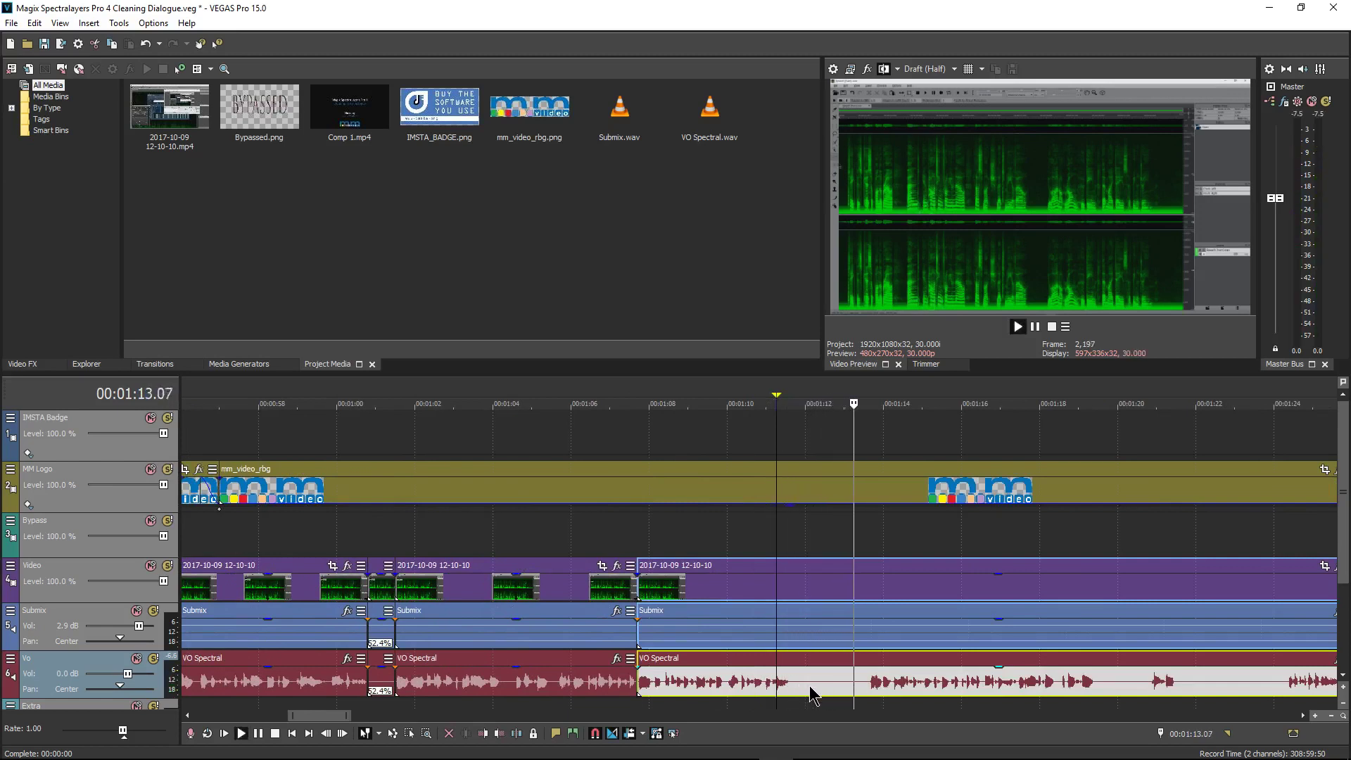
{"action": "key", "text": "space"}
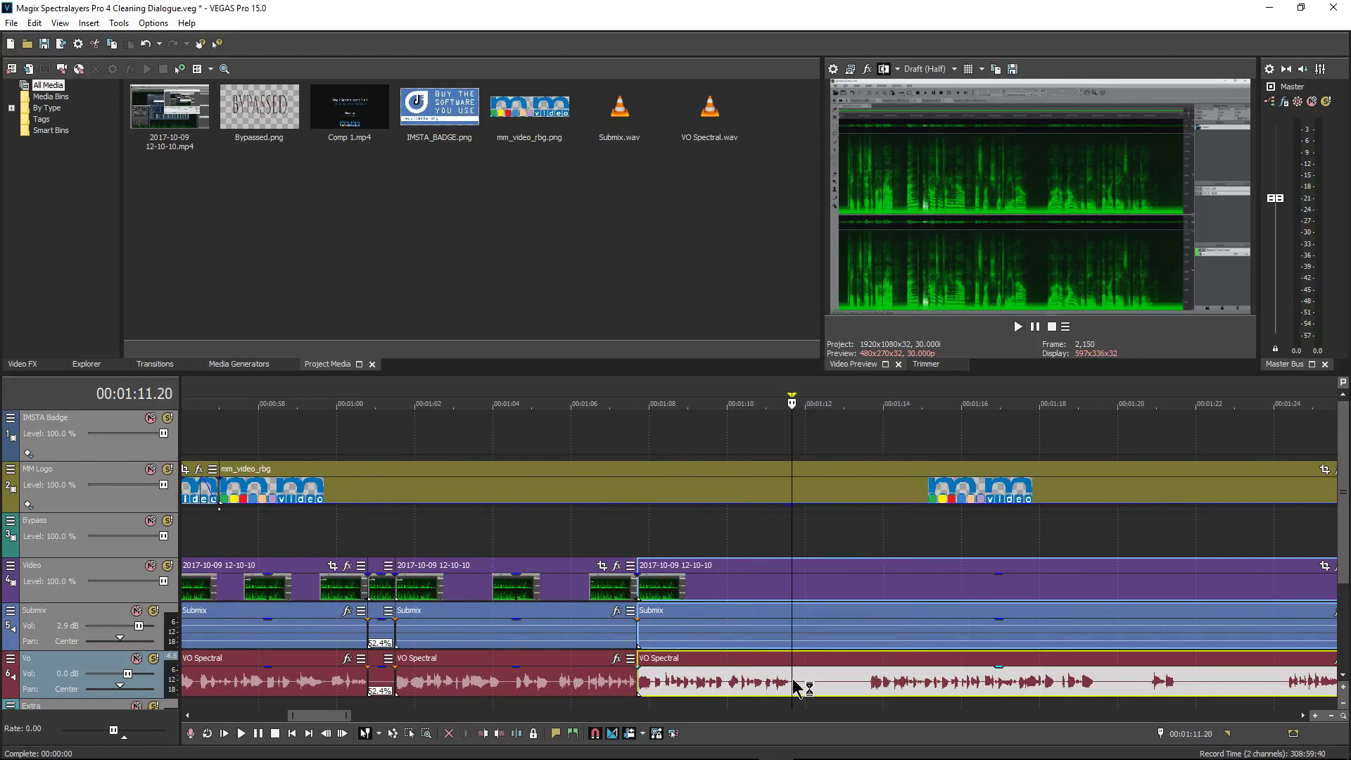
{"action": "key", "text": "s"}
{"action": "left_click", "coordinate": [866, 686]}
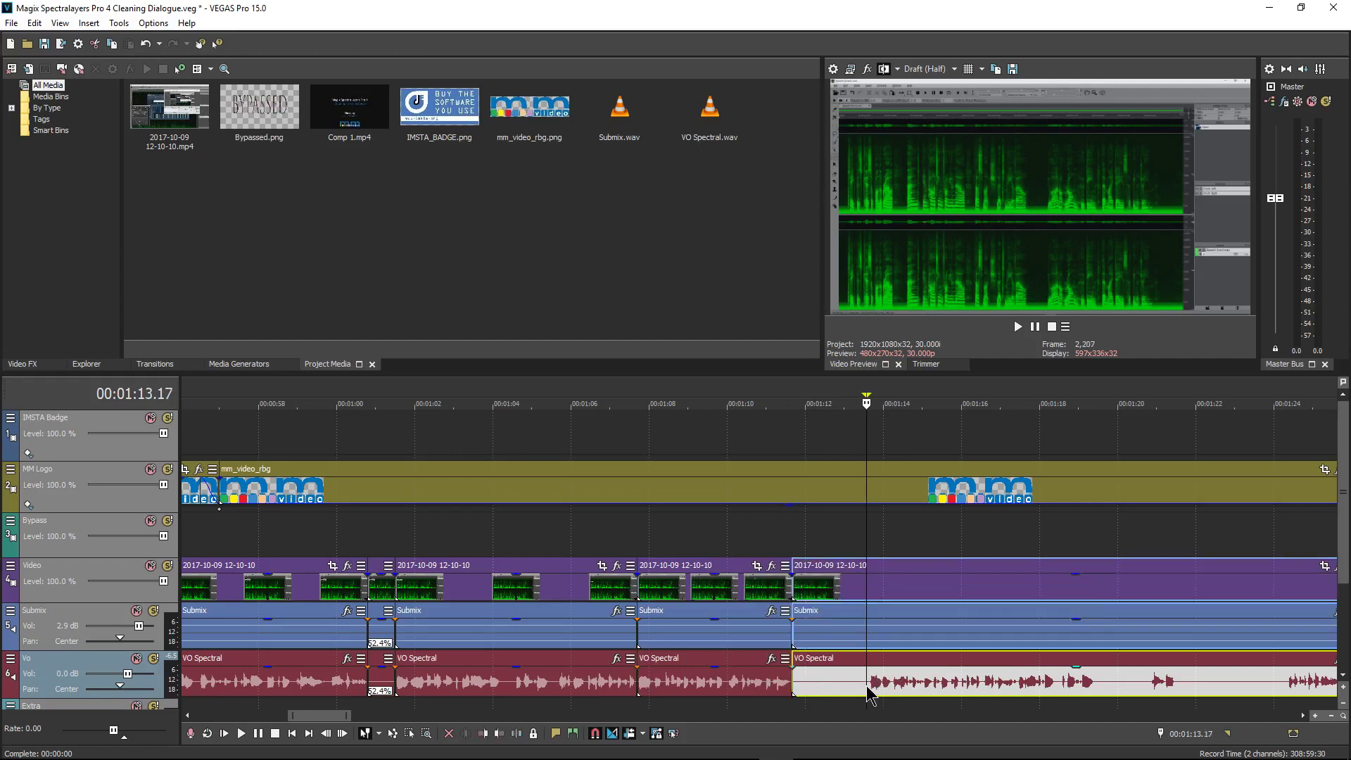
{"action": "key", "text": "s"}
{"action": "left_click", "coordinate": [756, 687]}
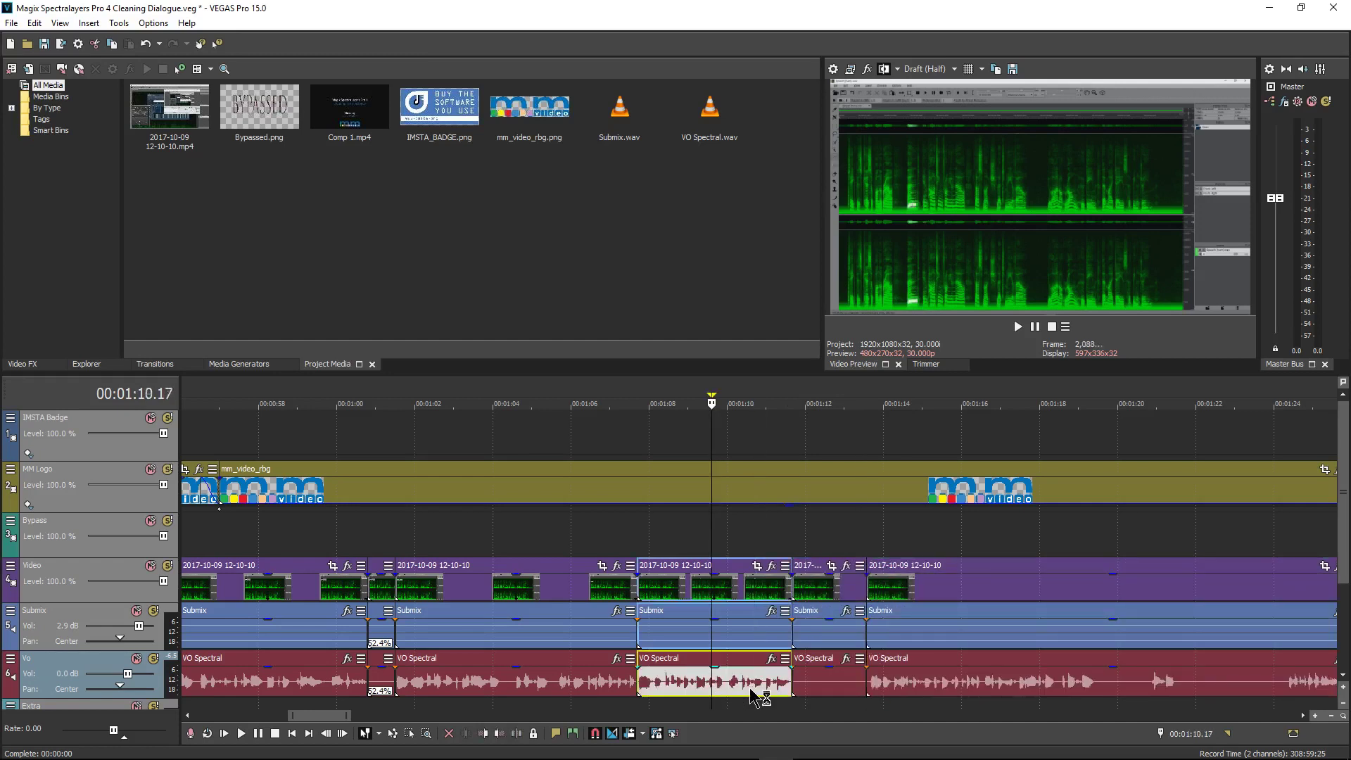
{"action": "left_click", "coordinate": [834, 697]}
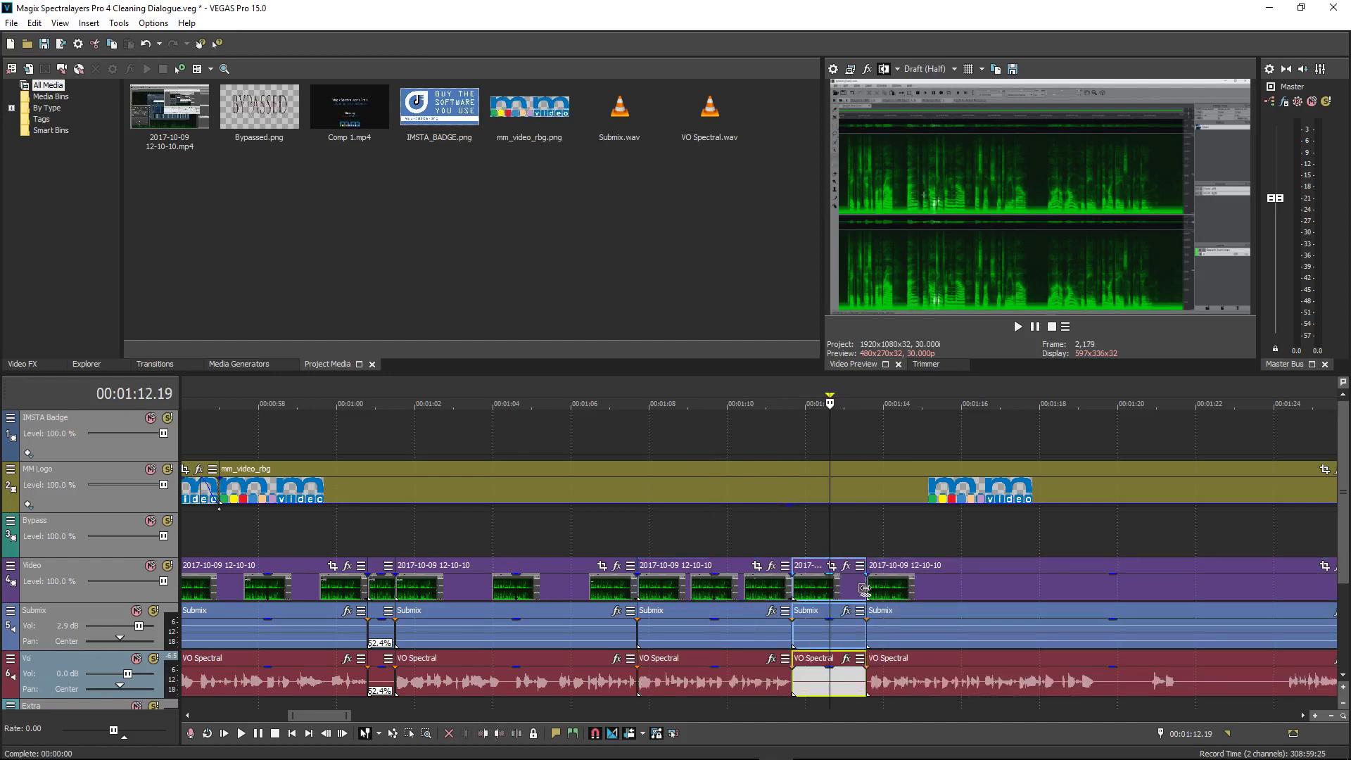
{"action": "left_click_drag", "start_coordinate": [865, 590], "coordinate": [829, 592], "text": "ctrl"}
- Split the recording and audio at about 00:01:18.20 and at 00:01:19.24, and time-compress the pause between to a 161.9% rate
{"action": "left_click", "coordinate": [745, 592]}
{"action": "key", "text": "space"}
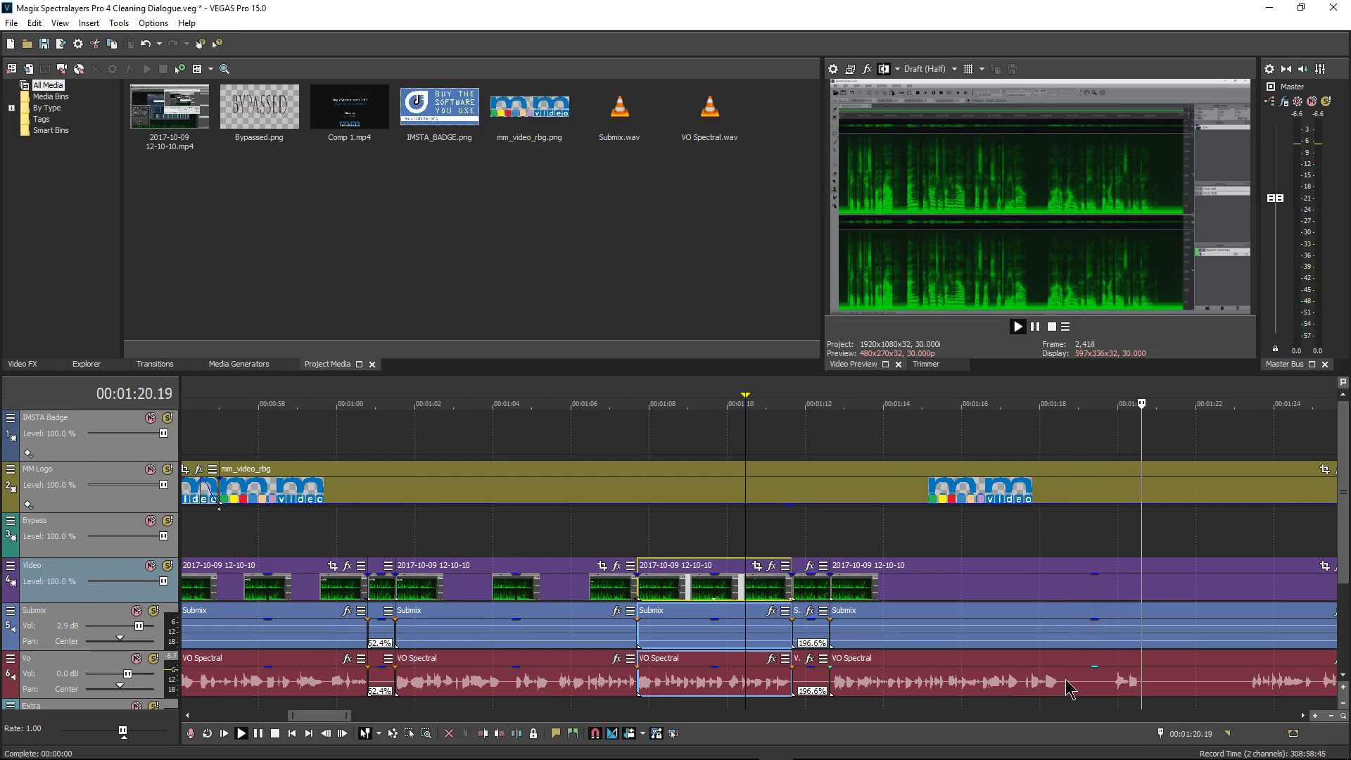
{"action": "left_click", "coordinate": [1064, 688]}
{"action": "key", "text": "s"}
{"action": "left_click", "coordinate": [1110, 686]}
{"action": "key", "text": "s"}
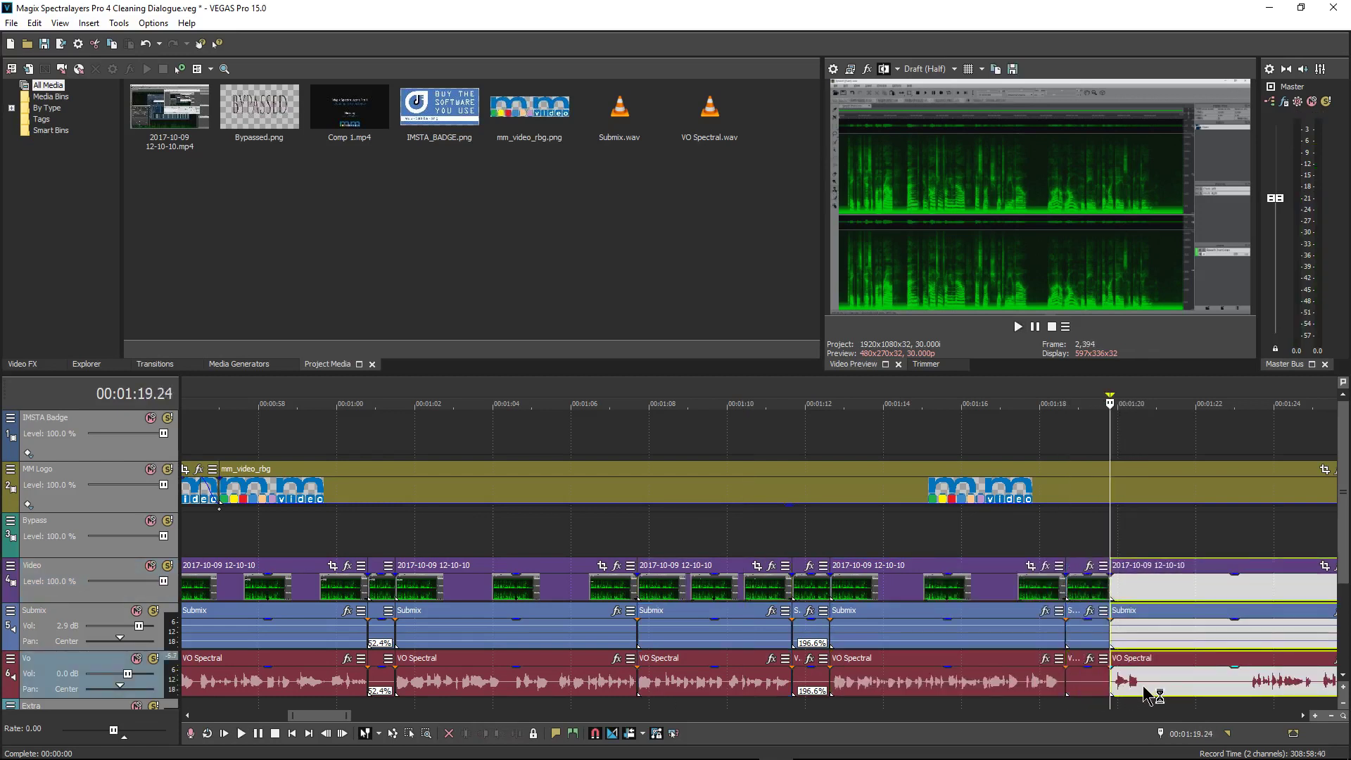
{"action": "left_click", "coordinate": [1143, 687]}
{"action": "left_click", "coordinate": [1088, 591]}
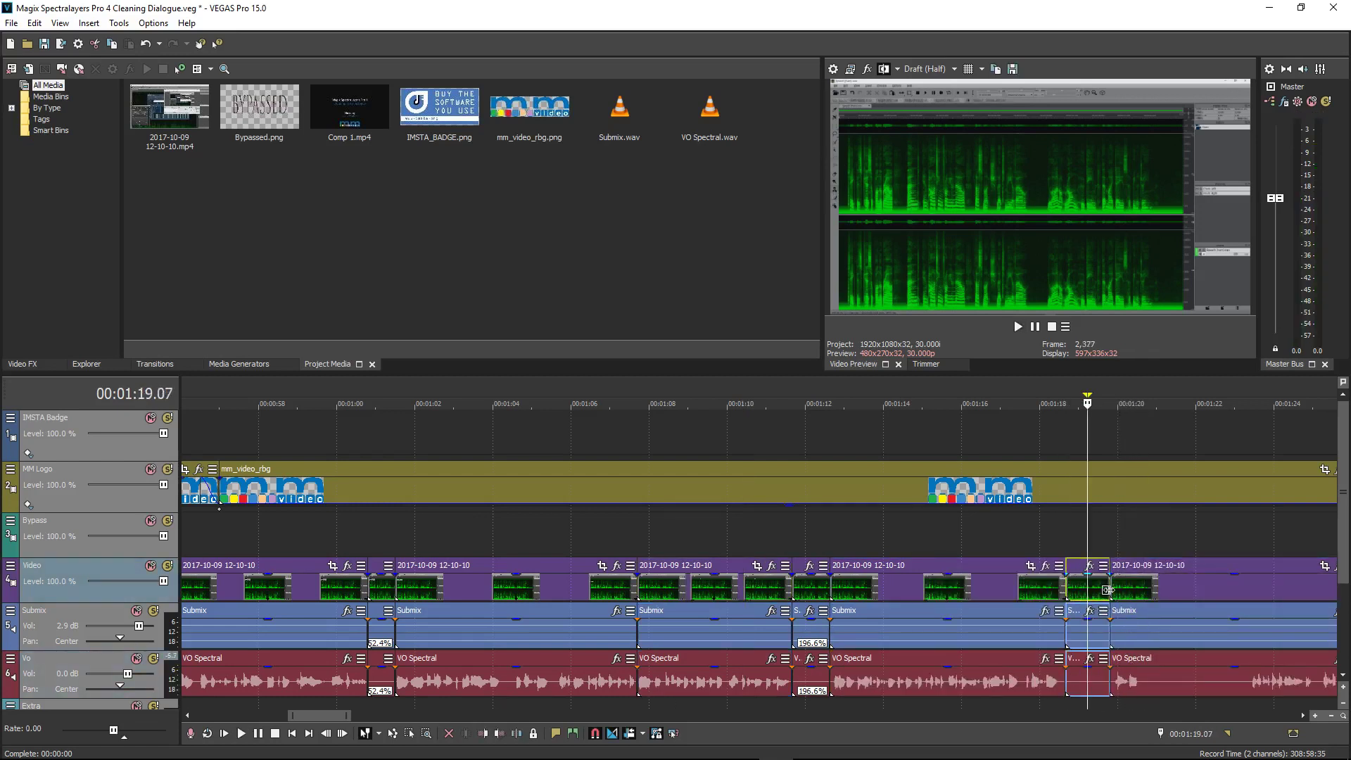
{"action": "key", "text": "Delete"}
- Play back across the compressed pause, then split the recording and audio at 00:01:20.06 and about 00:01:23 and ripple-delete the silence between
{"action": "left_click", "coordinate": [1042, 590]}
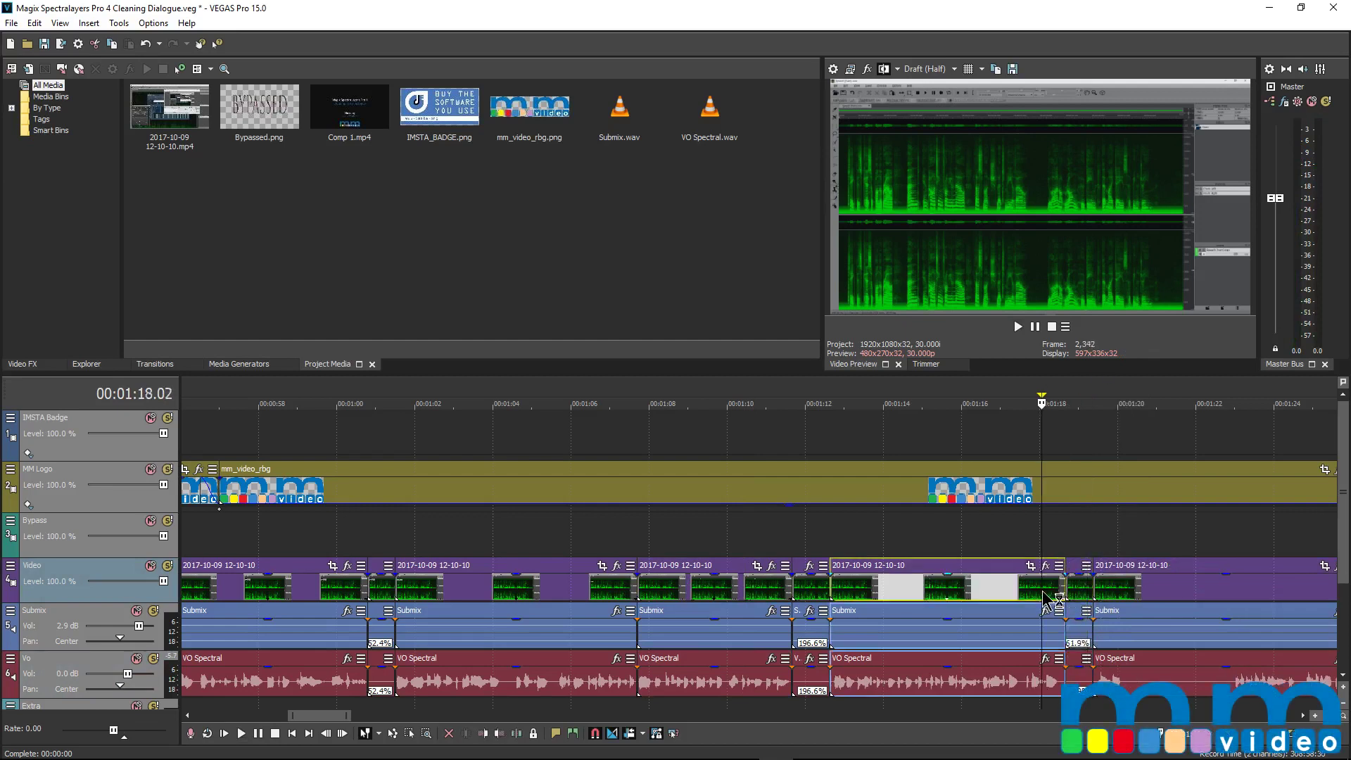
{"action": "key", "text": "space"}
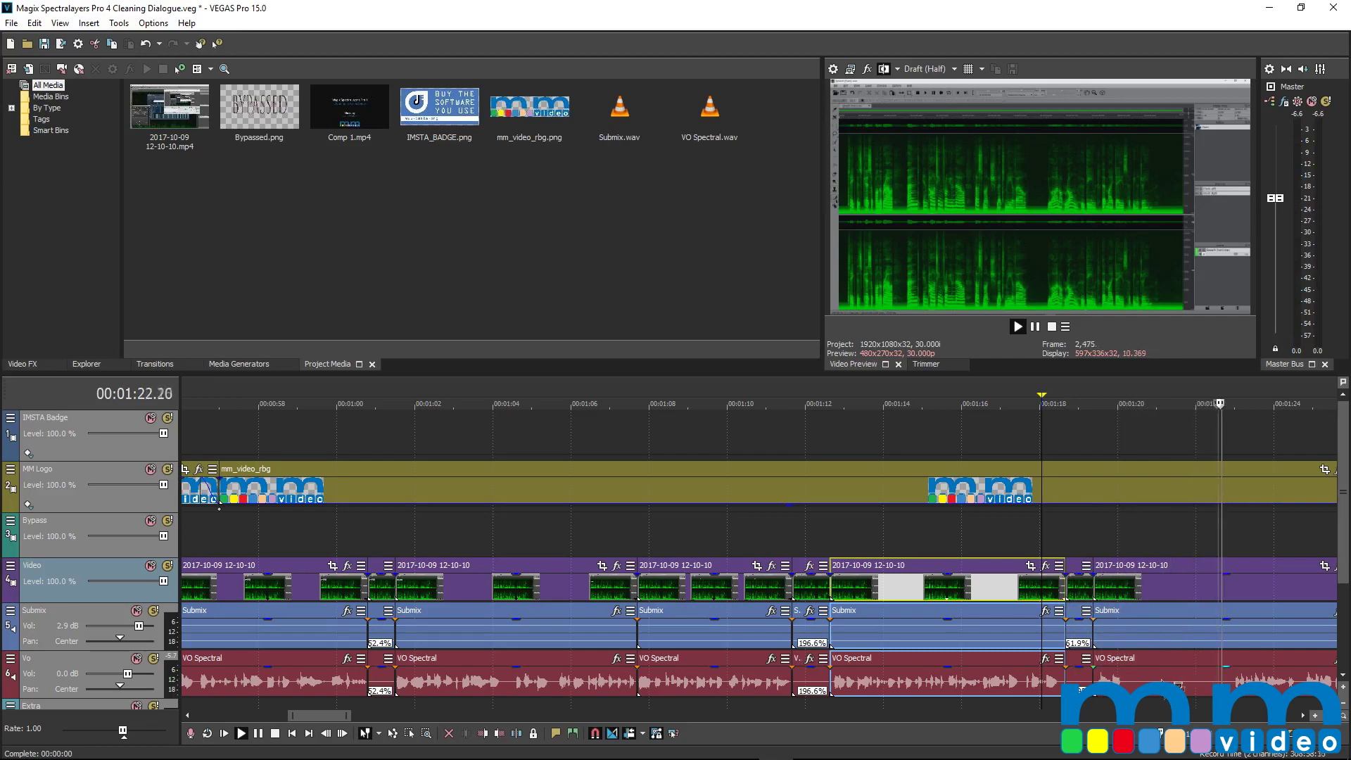
{"action": "left_click", "coordinate": [1126, 686]}
{"action": "key", "text": "space"}
{"action": "key", "text": "s"}
{"action": "left_click", "coordinate": [1236, 685]}
{"action": "key", "text": "s"}
{"action": "left_click", "coordinate": [1203, 674]}
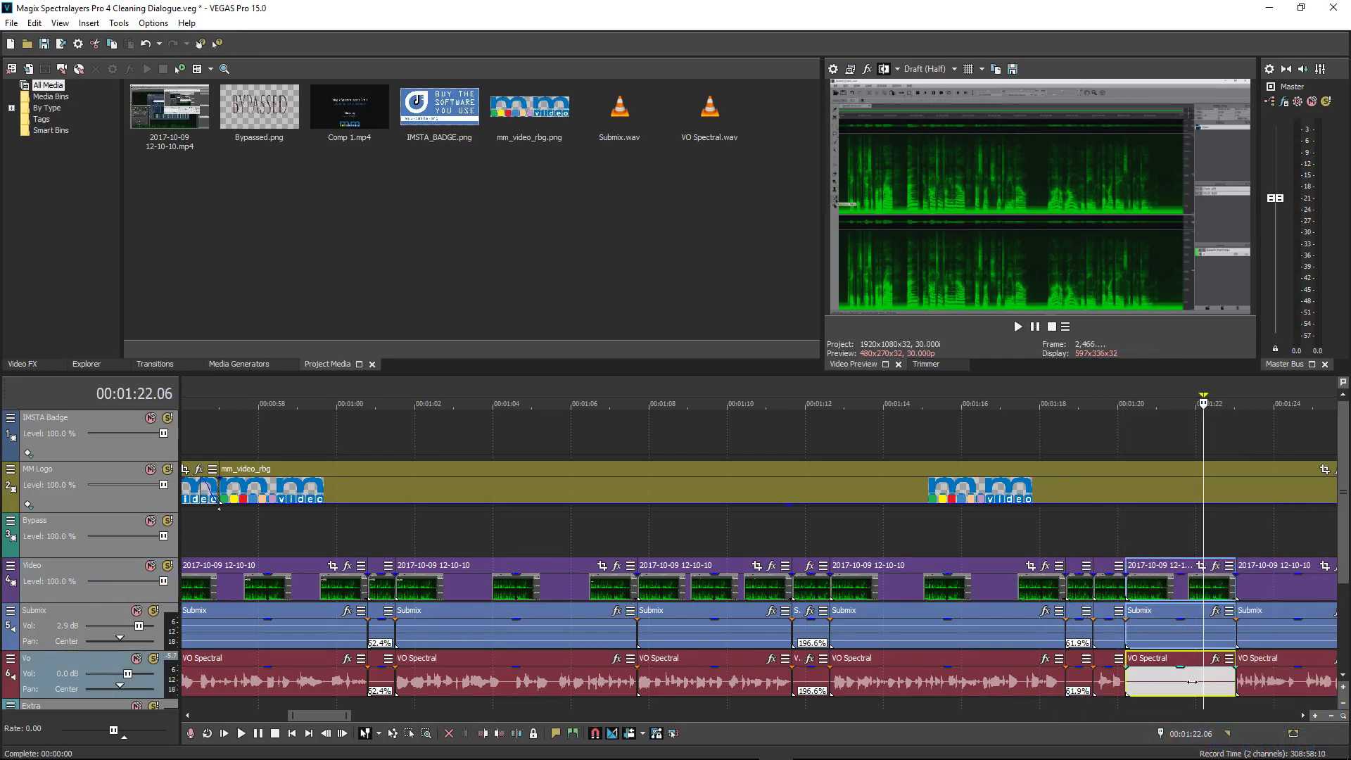
{"action": "key", "text": "Delete"}
- Play back across the cut at 00:01:20.06 and add a short fade-in to the voice-over event starting there
{"action": "scroll", "coordinate": [1138, 687], "scroll_direction": "up", "scroll_amount": 4}
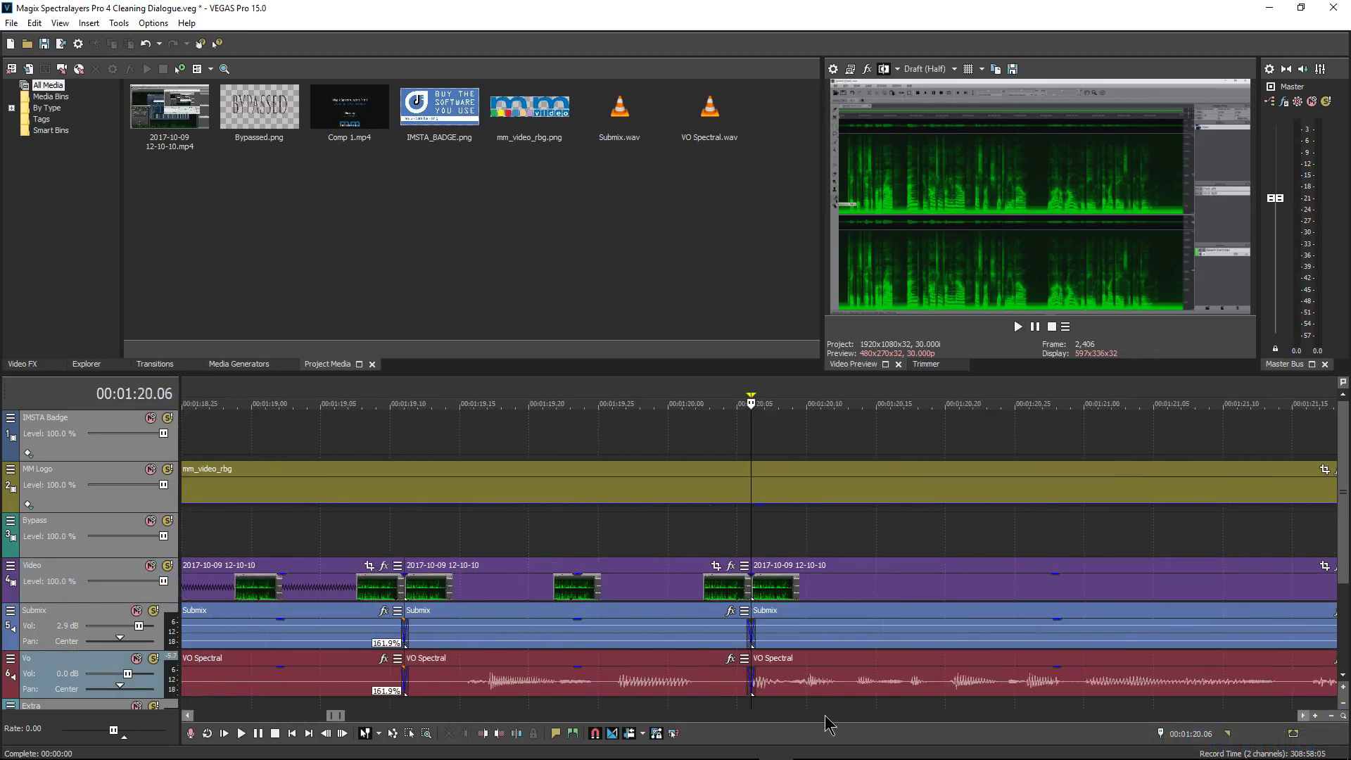
{"action": "left_click_drag", "start_coordinate": [799, 693], "coordinate": [752, 681]}
{"action": "key", "text": "Right"}
{"action": "left_click", "coordinate": [694, 682]}
{"action": "left_click", "coordinate": [836, 685]}
{"action": "left_click_drag", "start_coordinate": [836, 685], "coordinate": [829, 684]}
{"action": "left_click", "coordinate": [557, 684]}
{"action": "key", "text": "space"}
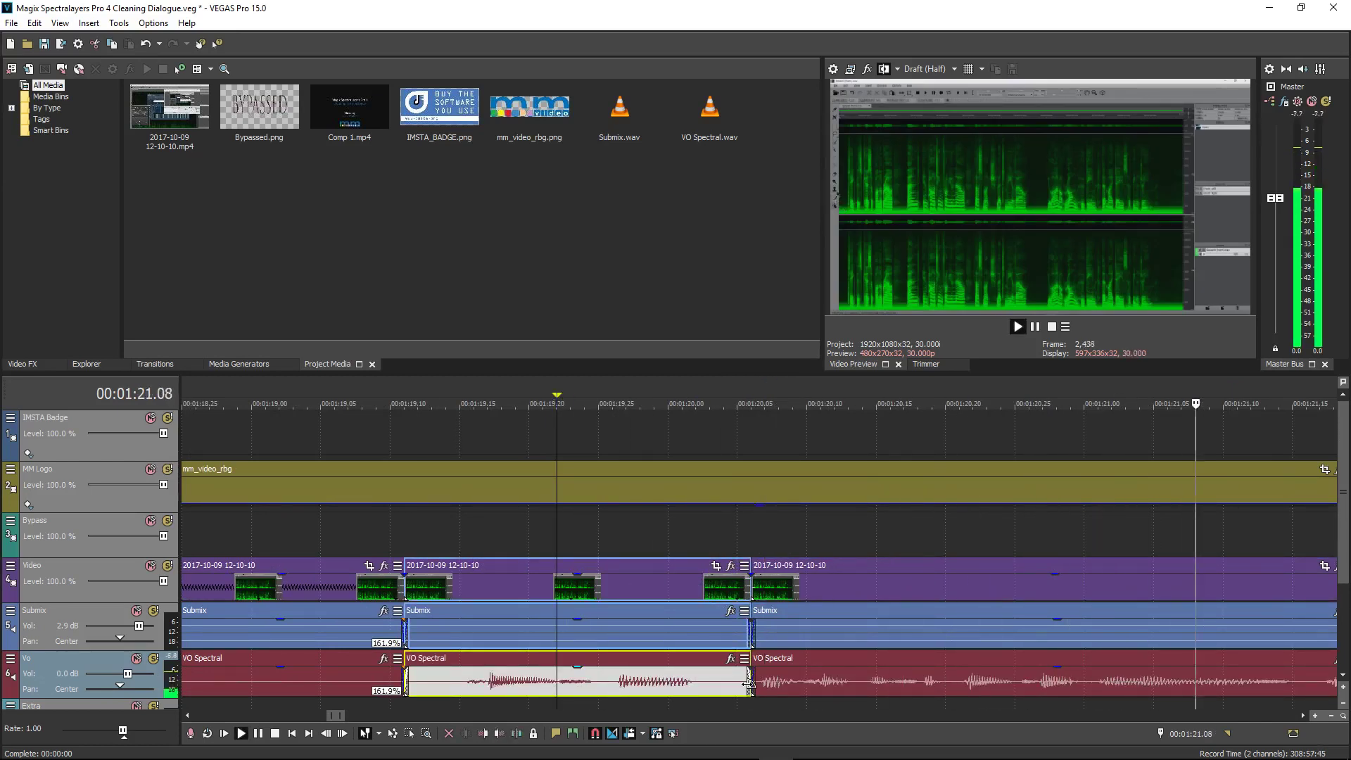
{"action": "key", "text": "space"}
{"action": "left_click_drag", "start_coordinate": [754, 675], "coordinate": [767, 677]}
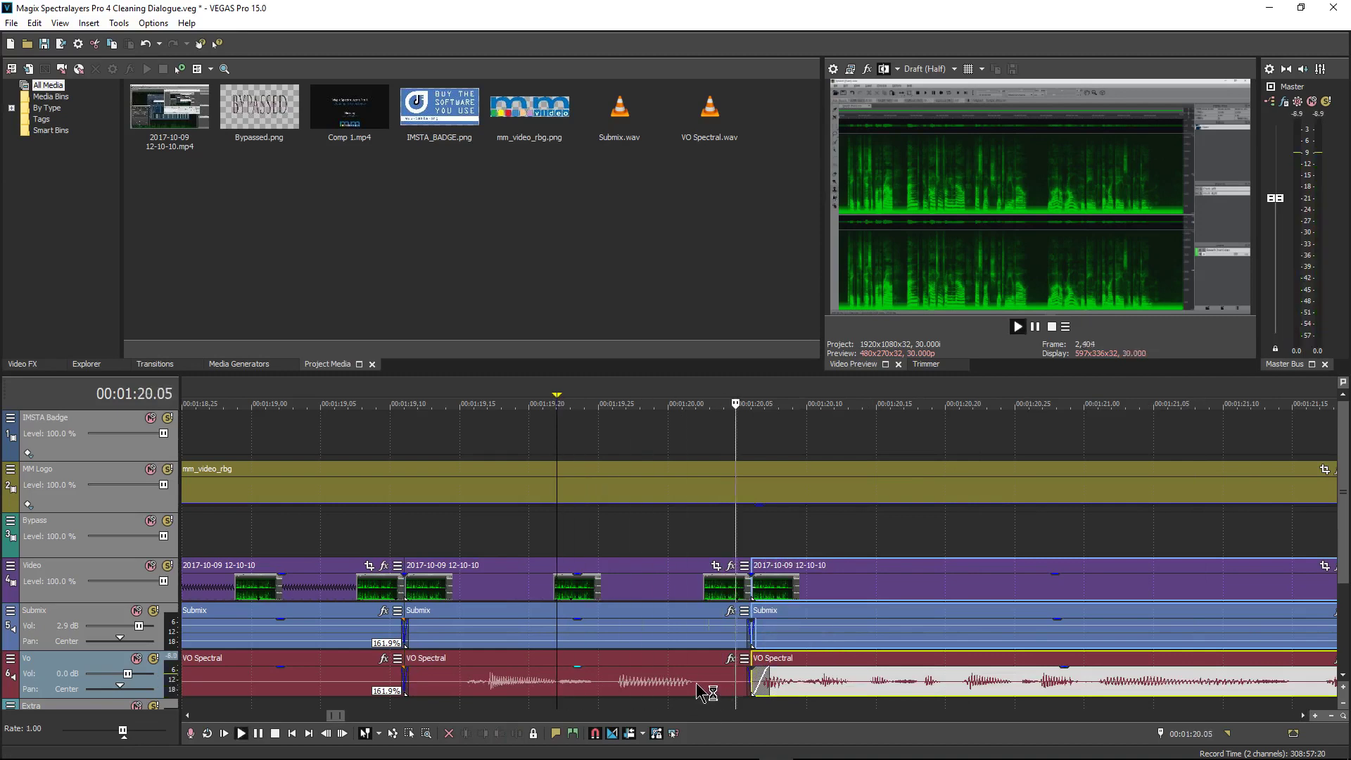
- Play back the voice-over across the faded cut near 00:01:20, and again from about 00:01:24 through the next phrase
{"action": "scroll", "coordinate": [704, 694], "scroll_direction": "down", "scroll_amount": 2}
{"action": "key", "text": "space"}
{"action": "key", "text": "space"}
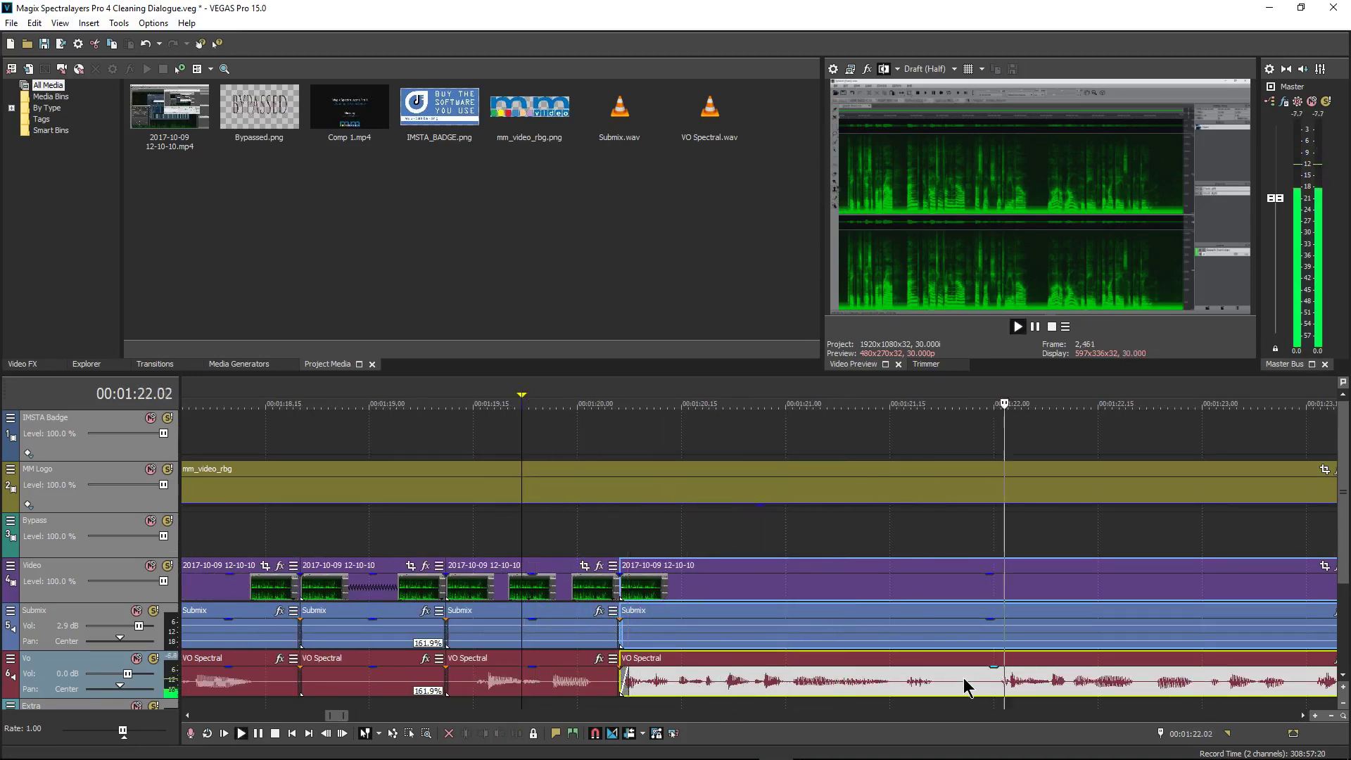
{"action": "key", "text": "space"}
{"action": "scroll", "coordinate": [964, 678], "scroll_direction": "down", "scroll_amount": 2}
{"action": "scroll", "coordinate": [965, 679], "scroll_direction": "down", "scroll_amount": 1}
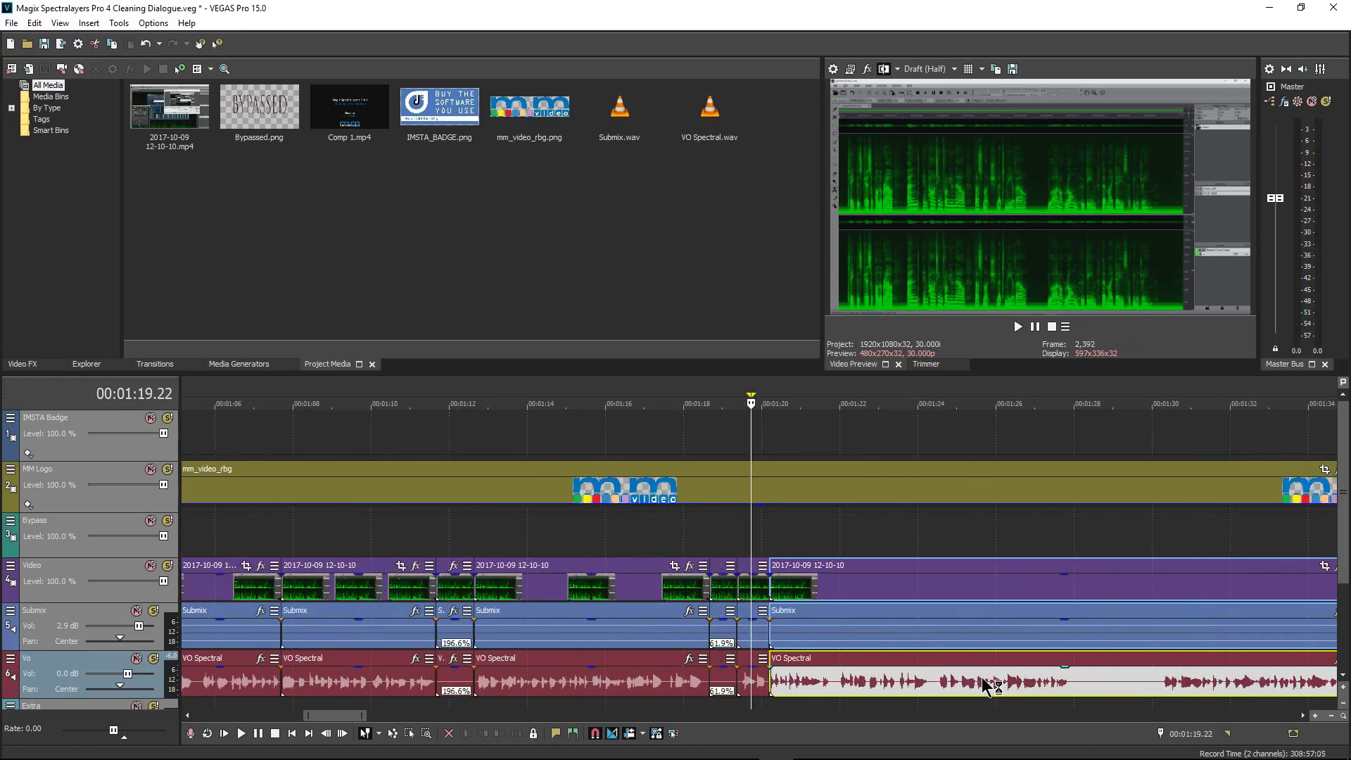
{"action": "key", "text": "space"}
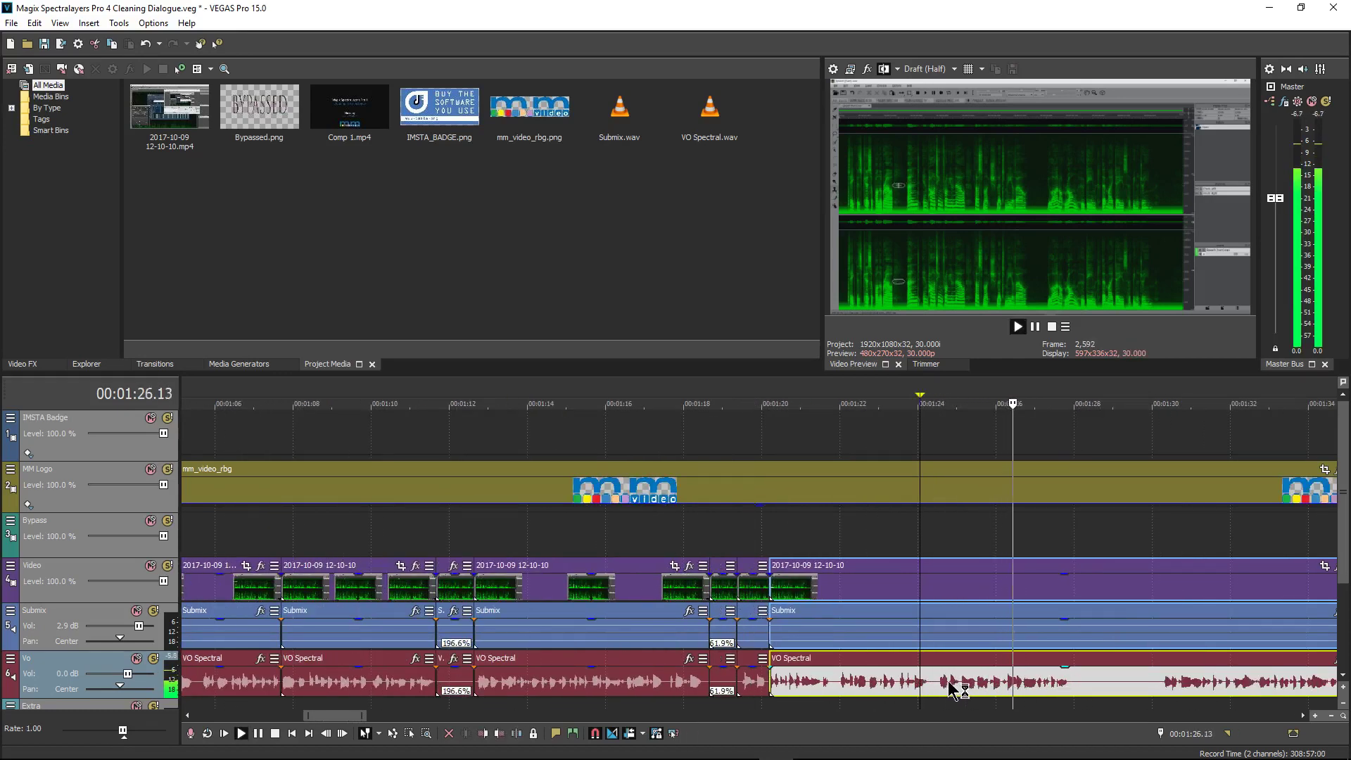
- Split the recording and audio at about 00:01:28 and at 00:01:30.04, and ripple-delete the silent section between the cuts
{"action": "key", "text": "space"}
{"action": "left_click", "coordinate": [1075, 688]}
{"action": "key", "text": "s"}
{"action": "left_click", "coordinate": [1156, 690]}
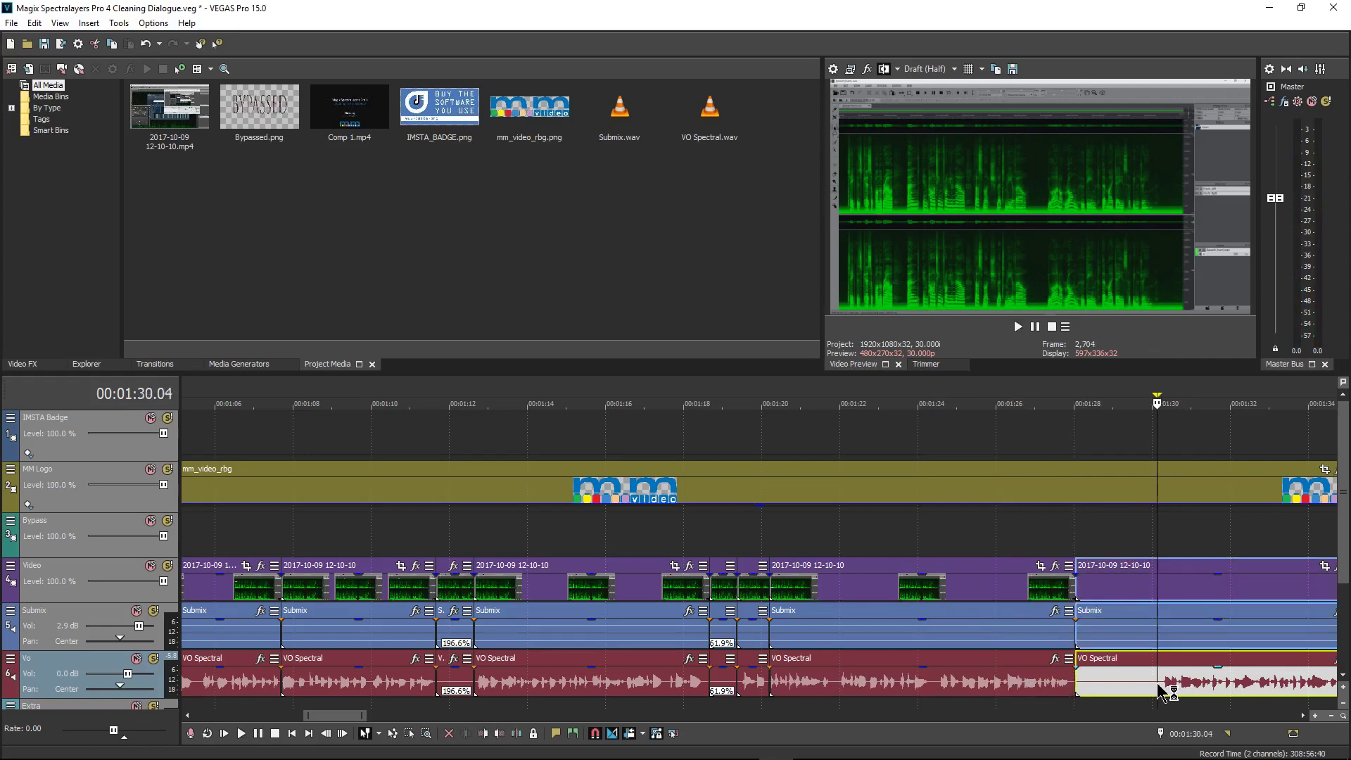
{"action": "key", "text": "s"}
{"action": "left_click", "coordinate": [1128, 598]}
{"action": "left_click_drag", "start_coordinate": [1155, 592], "coordinate": [1126, 592]}
{"action": "left_click", "coordinate": [1037, 598]}
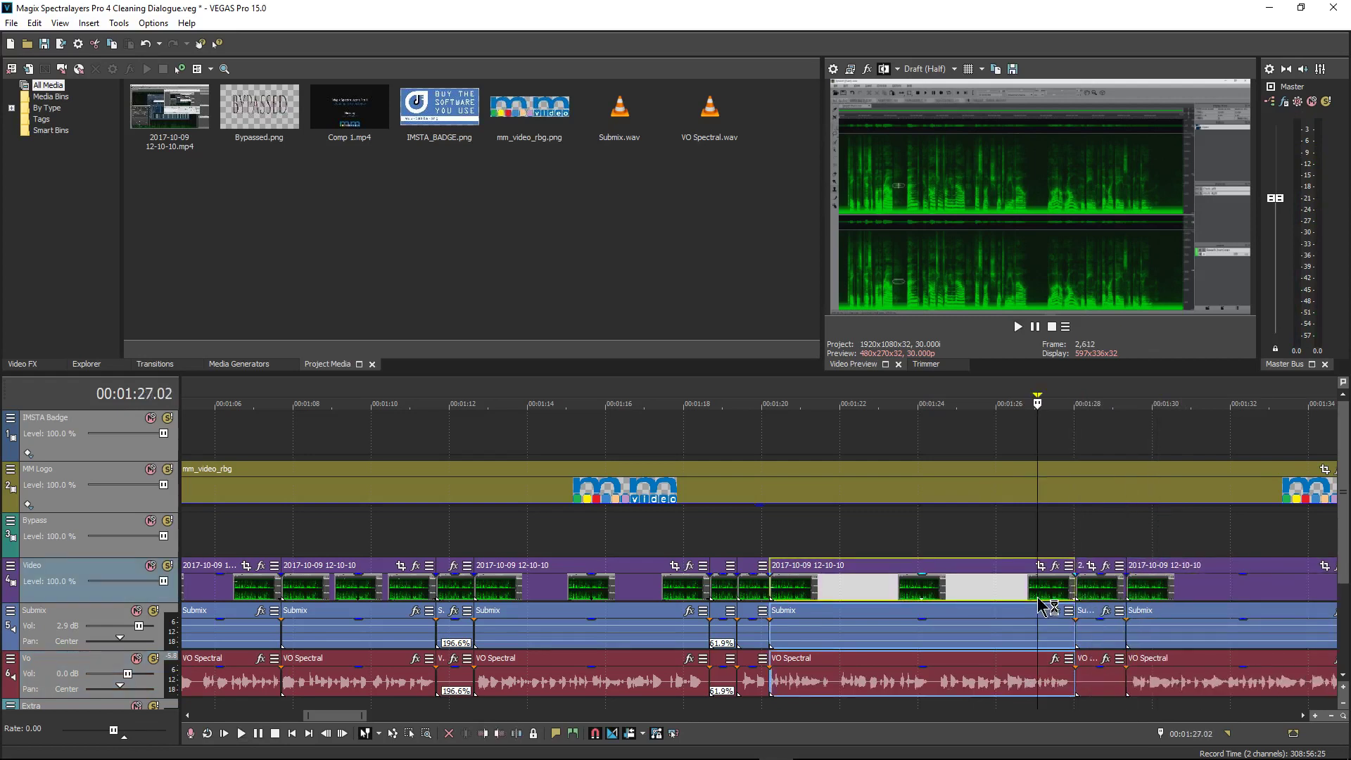
{"action": "left_click", "coordinate": [1084, 593]}
{"action": "key", "text": "Delete"}
- Play back from 00:01:26.16 across the new cut, and from 00:01:36.13 through the next voice-over gap
{"action": "left_click", "coordinate": [1016, 593]}
{"action": "key", "text": "space"}
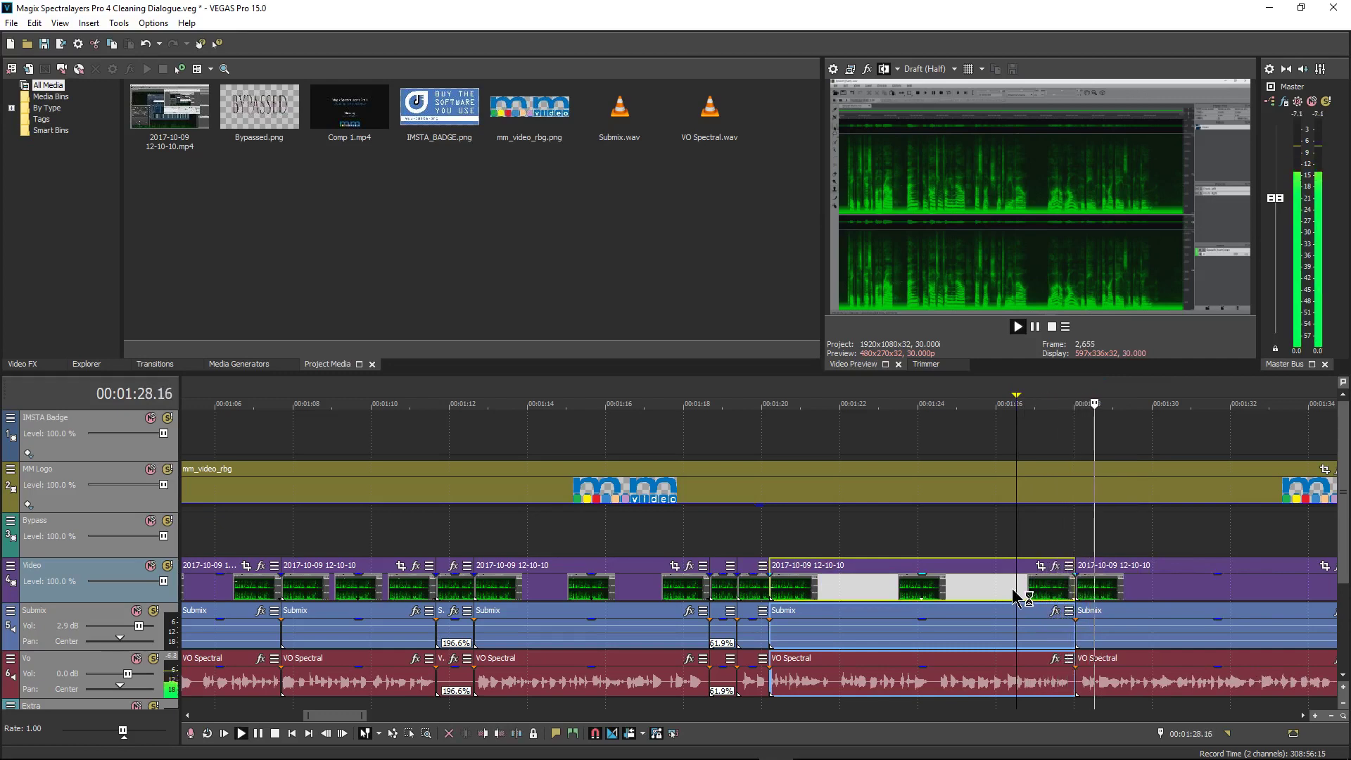
{"action": "key", "text": "space"}
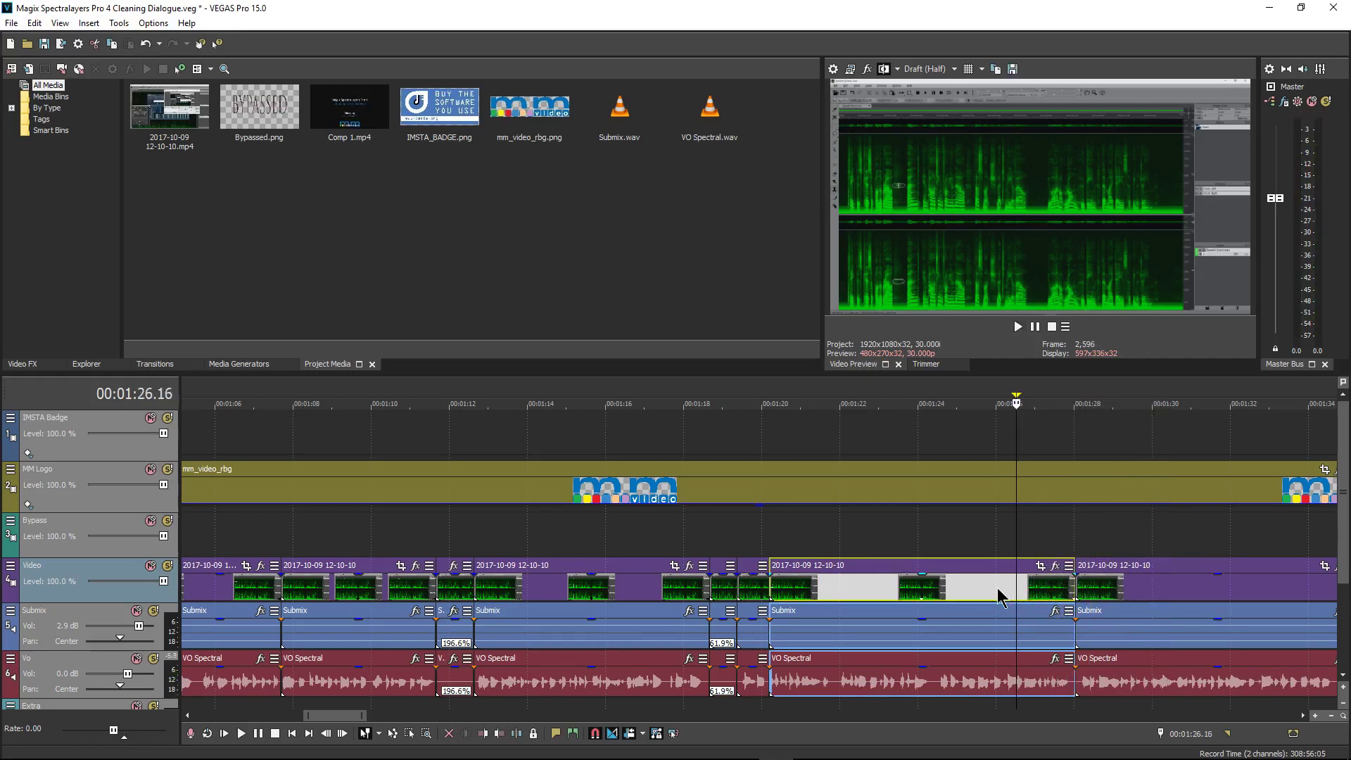
{"action": "scroll", "coordinate": [998, 589], "scroll_direction": "right", "scroll_amount": 6}
{"action": "left_click", "coordinate": [720, 689]}
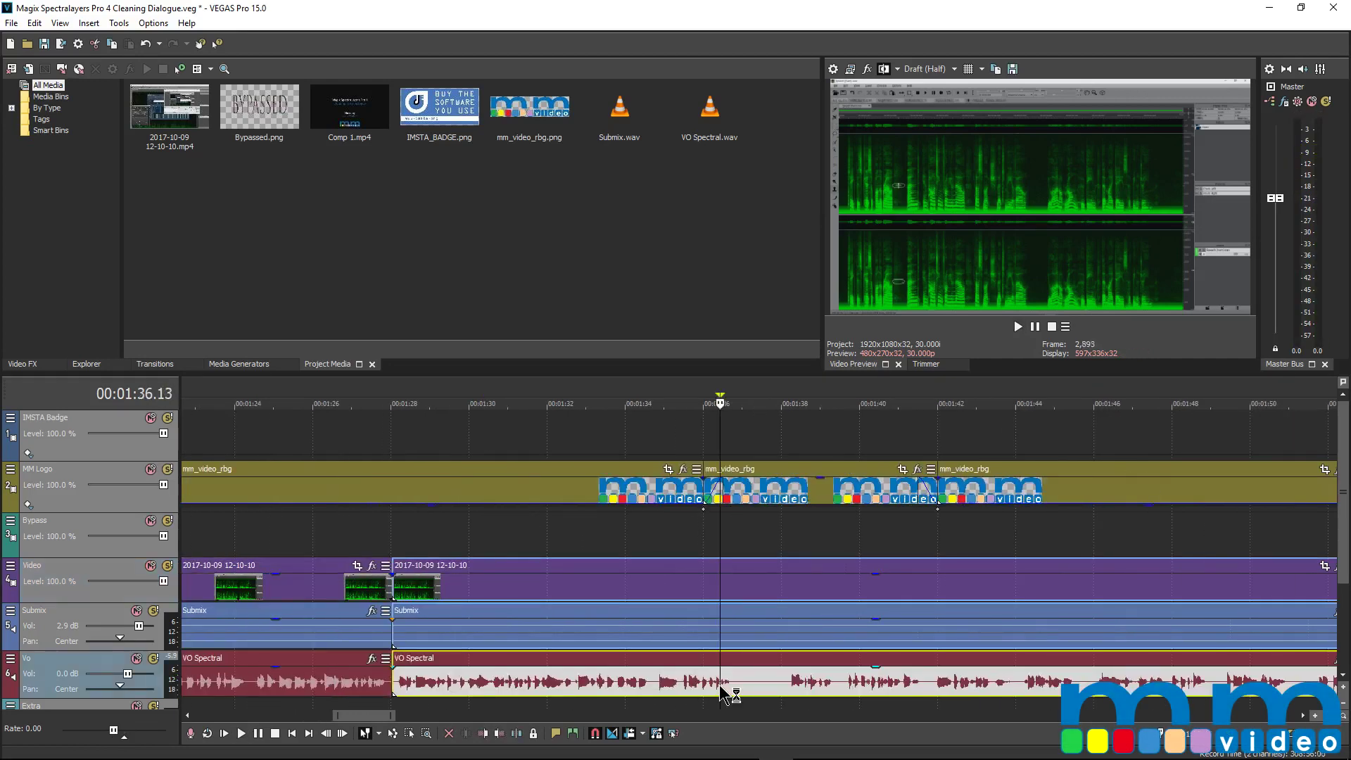
{"action": "key", "text": "space"}
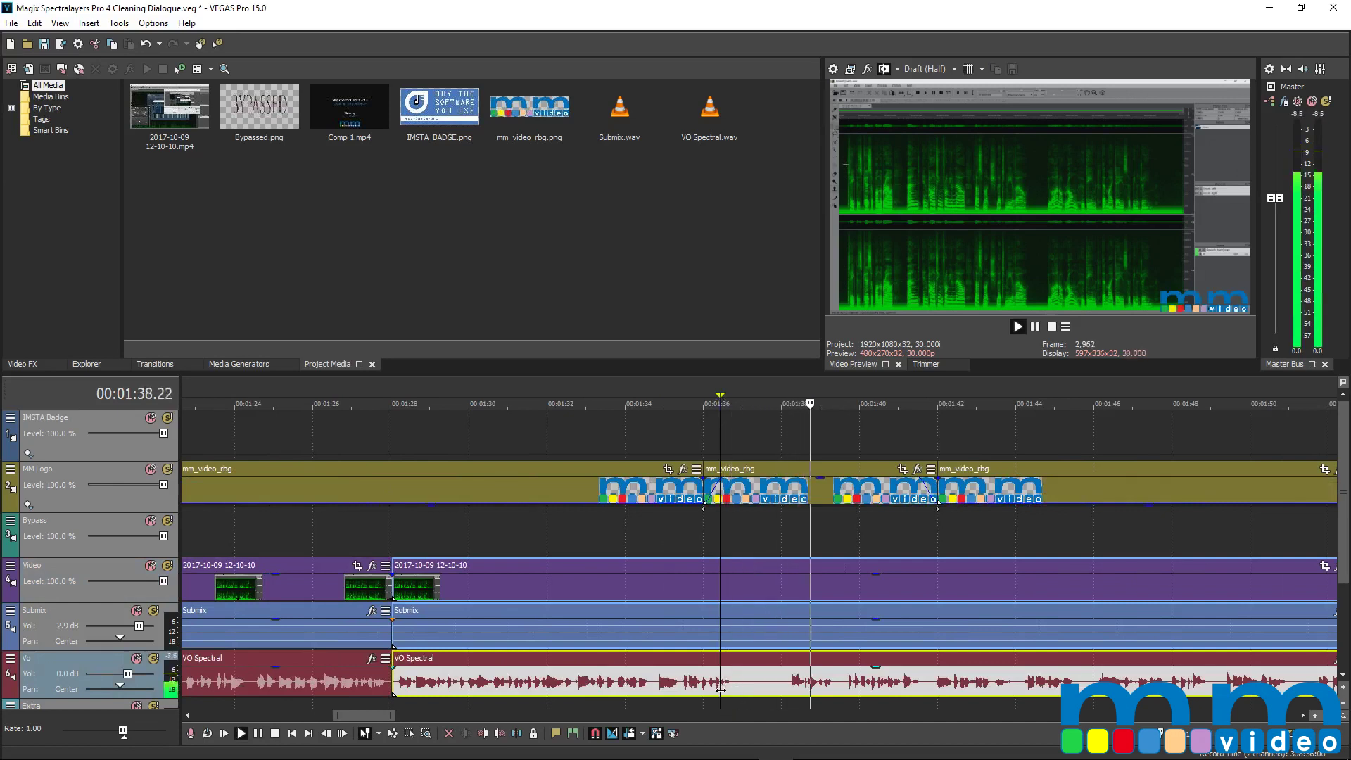
{"action": "key", "text": "space"}
- Split the recording and audio at 00:01:36.21 and 00:01:38.04, and ripple-delete the gap between the cuts
{"action": "left_click", "coordinate": [730, 690]}
{"action": "key", "text": "s"}
{"action": "left_click", "coordinate": [786, 688]}
{"action": "key", "text": "s"}
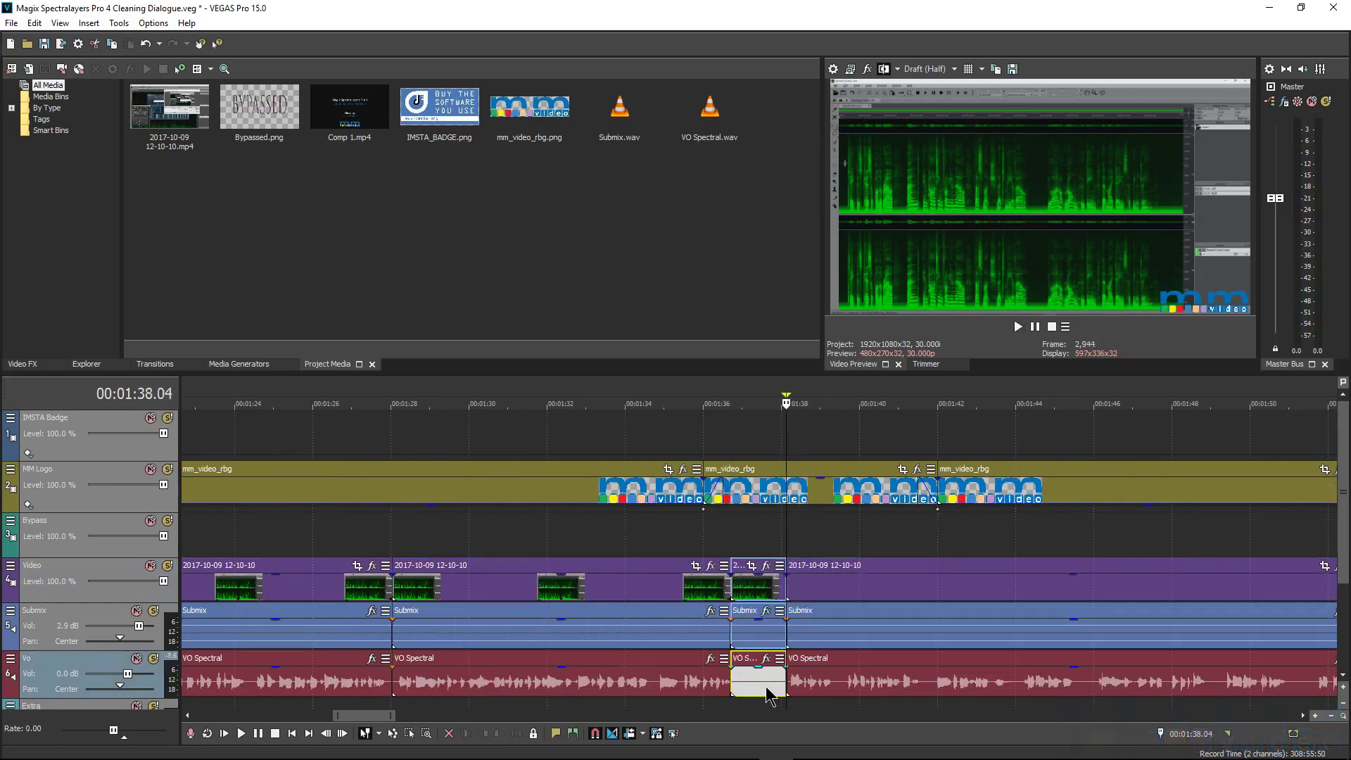
{"action": "key", "text": "Delete"}
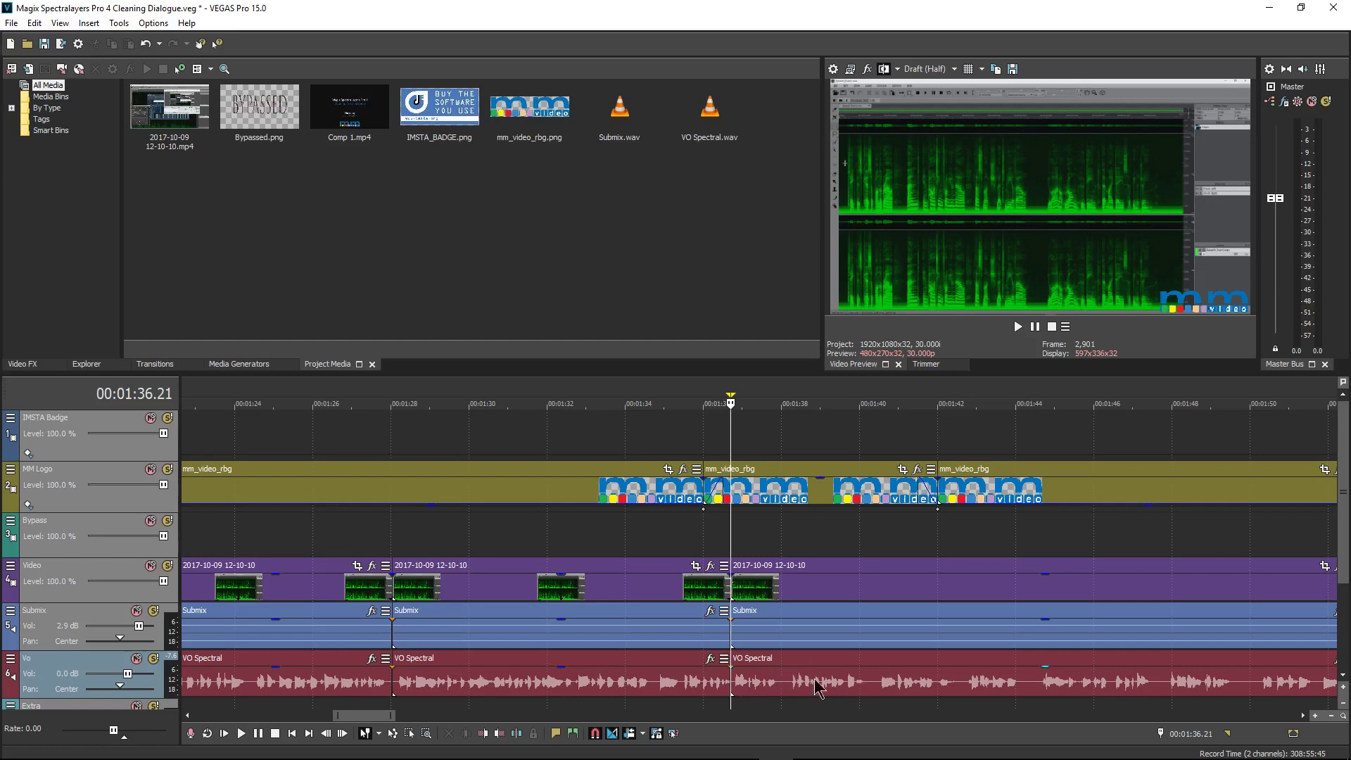
- Play back from 00:01:37.20, then split at 00:01:37.29 and about 00:01:38.08 and ripple-delete the short pause between
{"action": "left_click", "coordinate": [767, 684]}
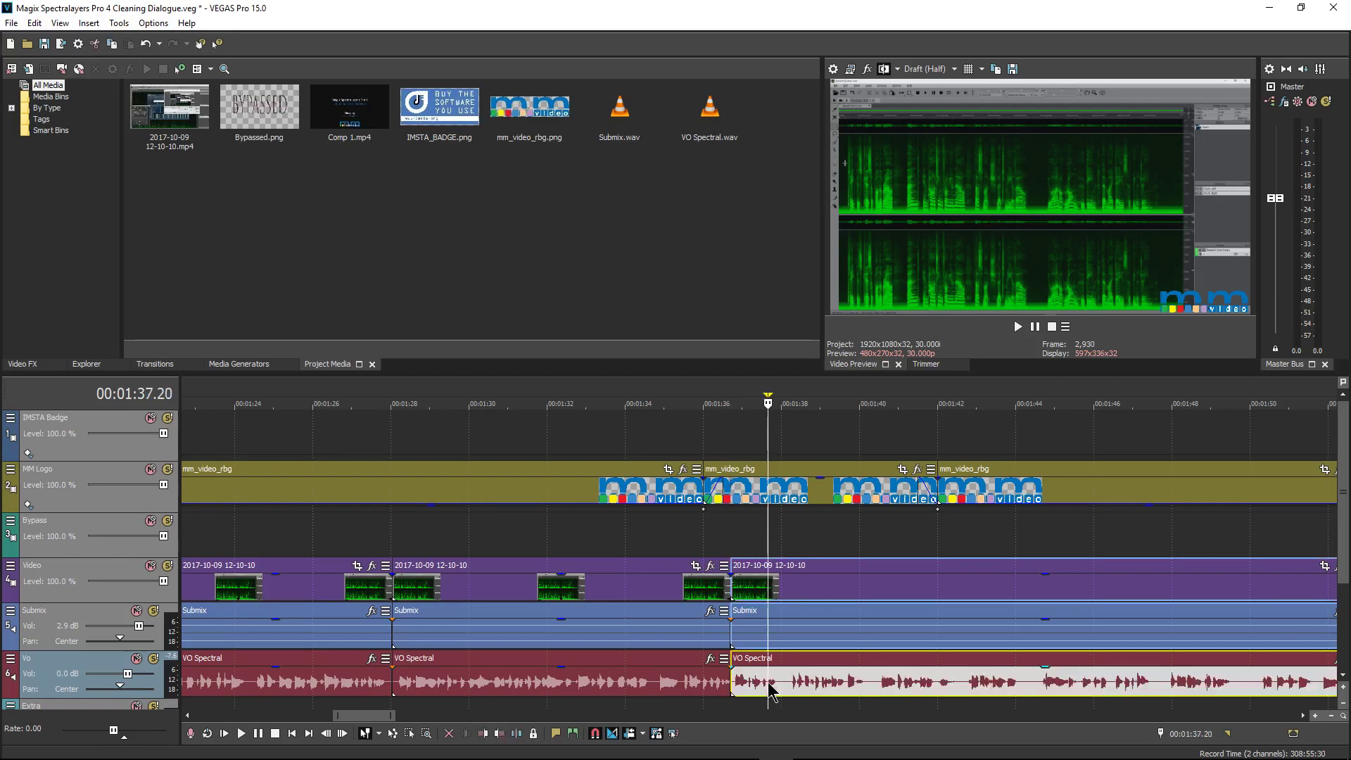
{"action": "key", "text": "space"}
{"action": "key", "text": "space"}
{"action": "key", "text": "s"}
{"action": "scroll", "coordinate": [792, 689], "scroll_direction": "up", "scroll_amount": 3}
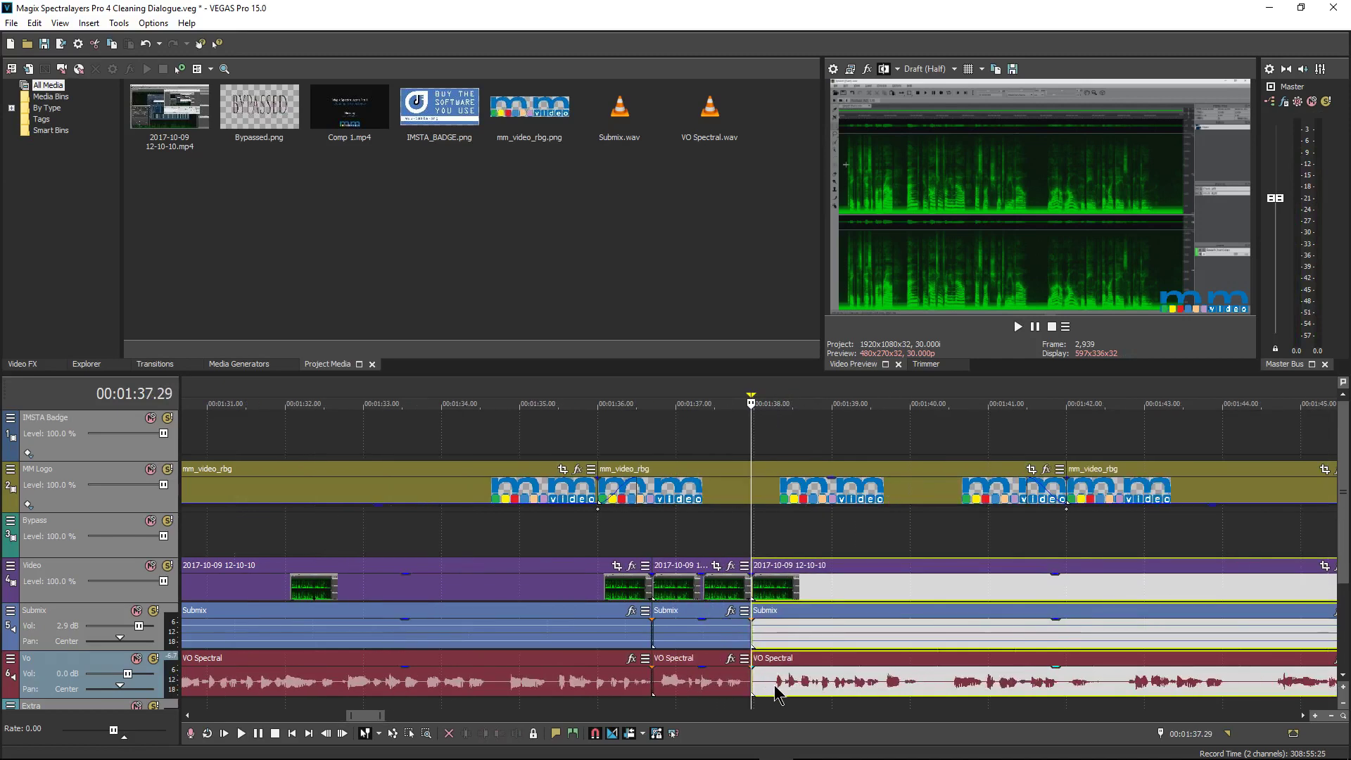
{"action": "left_click", "coordinate": [775, 686]}
{"action": "key", "text": "s"}
{"action": "left_click", "coordinate": [766, 692]}
{"action": "key", "text": "Delete"}
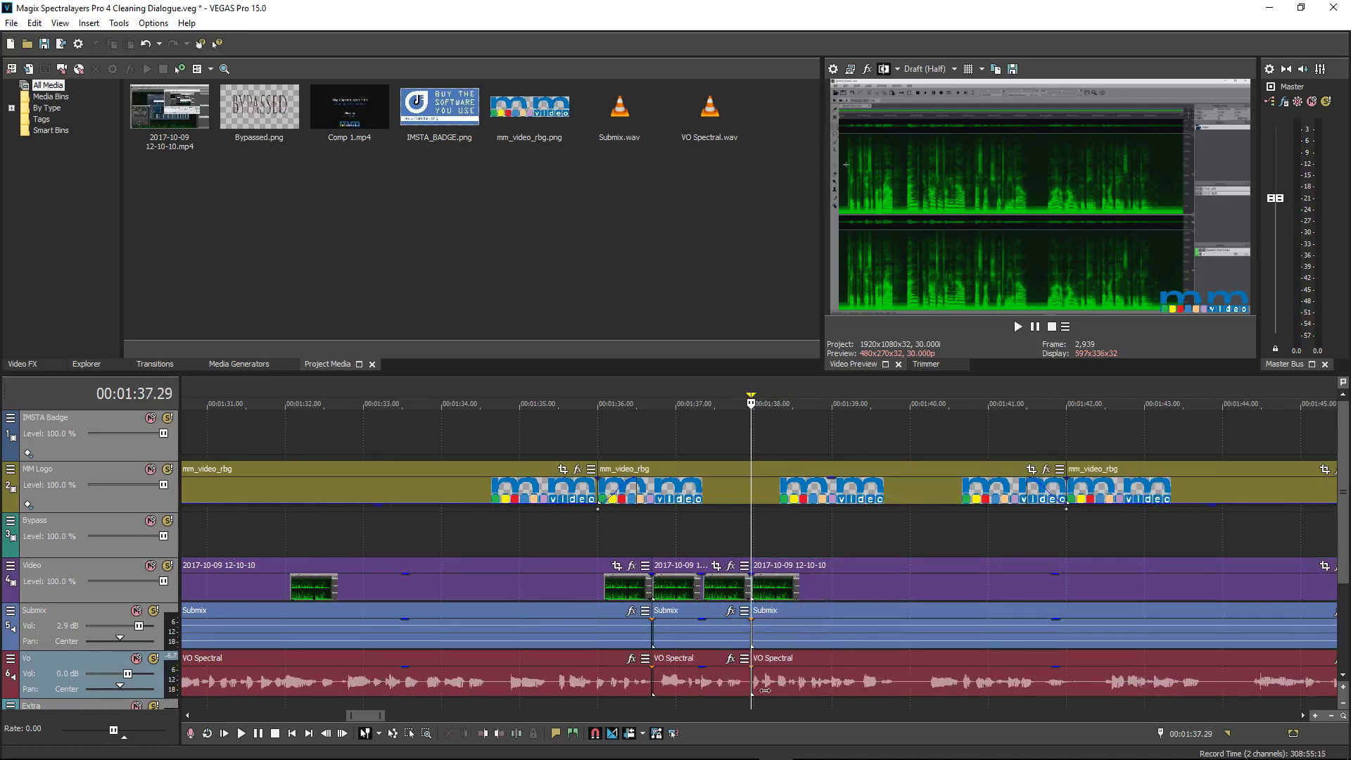
- Split the recording and audio at about 00:01:39.27 and 00:01:40.07, and ripple-delete the short pause between the cuts
{"action": "left_click", "coordinate": [903, 683]}
{"action": "key", "text": "s"}
{"action": "left_click", "coordinate": [928, 686]}
{"action": "key", "text": "s"}
{"action": "left_click", "coordinate": [915, 689]}
{"action": "key", "text": "Delete"}
- Play back the voice-over from 00:01:39.19 across the last cut to about 00:01:44.15
{"action": "left_click", "coordinate": [882, 687]}
{"action": "key", "text": "space"}
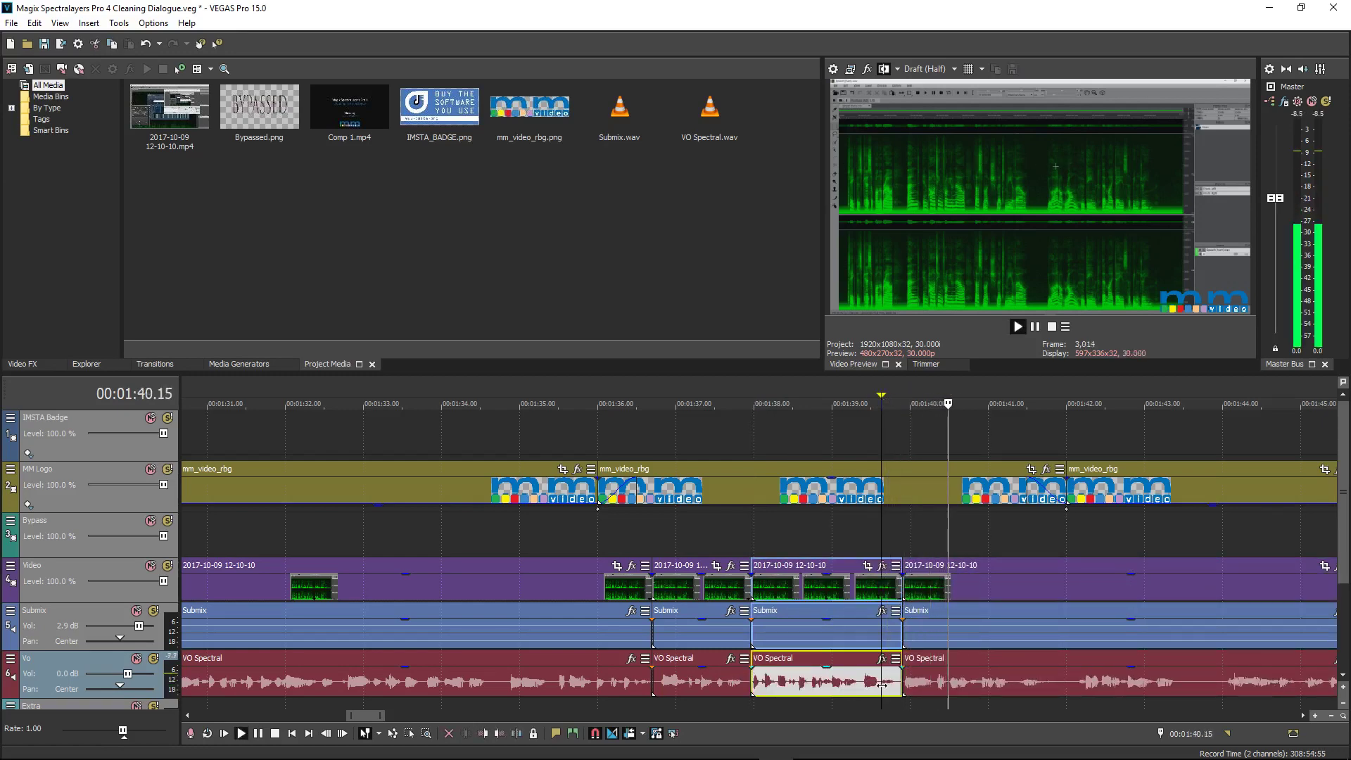
{"action": "scroll", "coordinate": [772, 683], "scroll_direction": "right", "scroll_amount": 3}
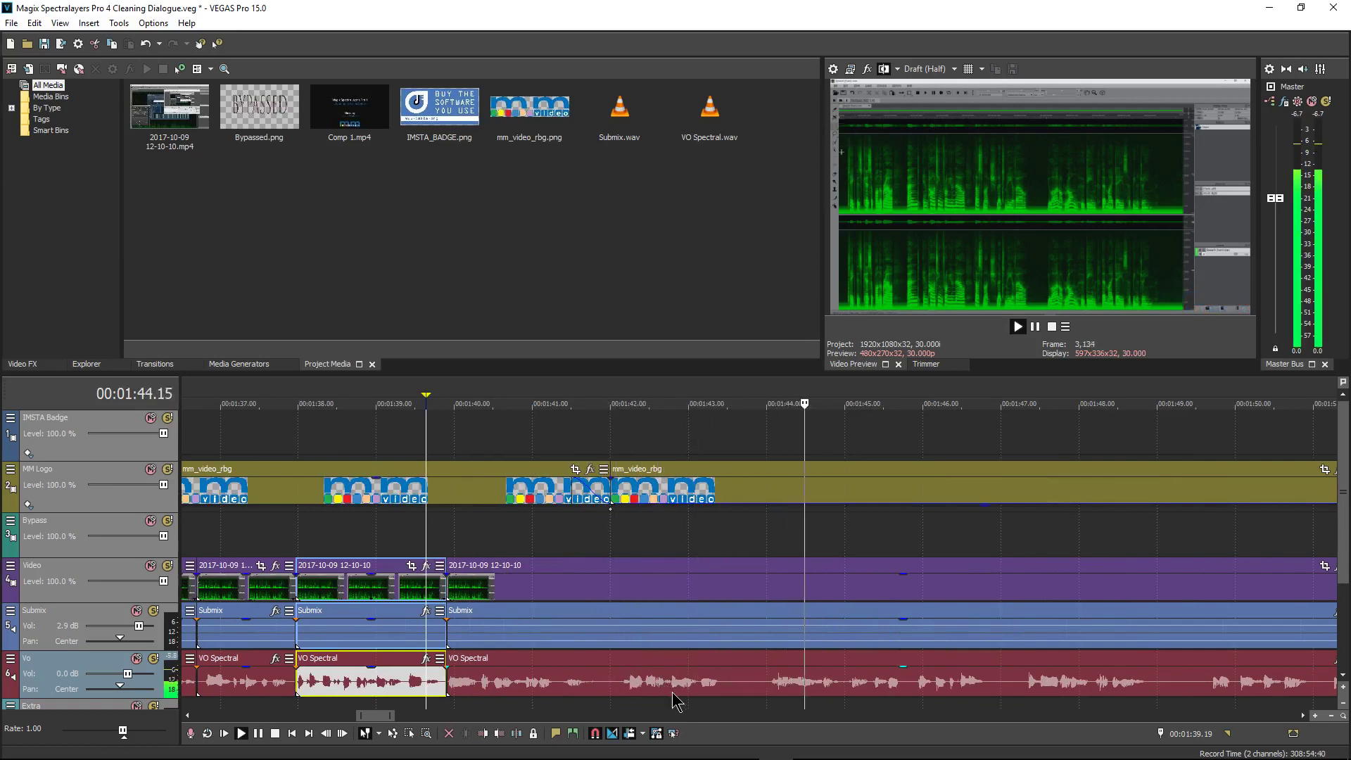
{"action": "key", "text": "space"}
- Split the recording and audio at about 00:01:43.12 and at 00:01:44.00, and time-compress the pause between to about half its length
{"action": "left_click", "coordinate": [727, 690]}
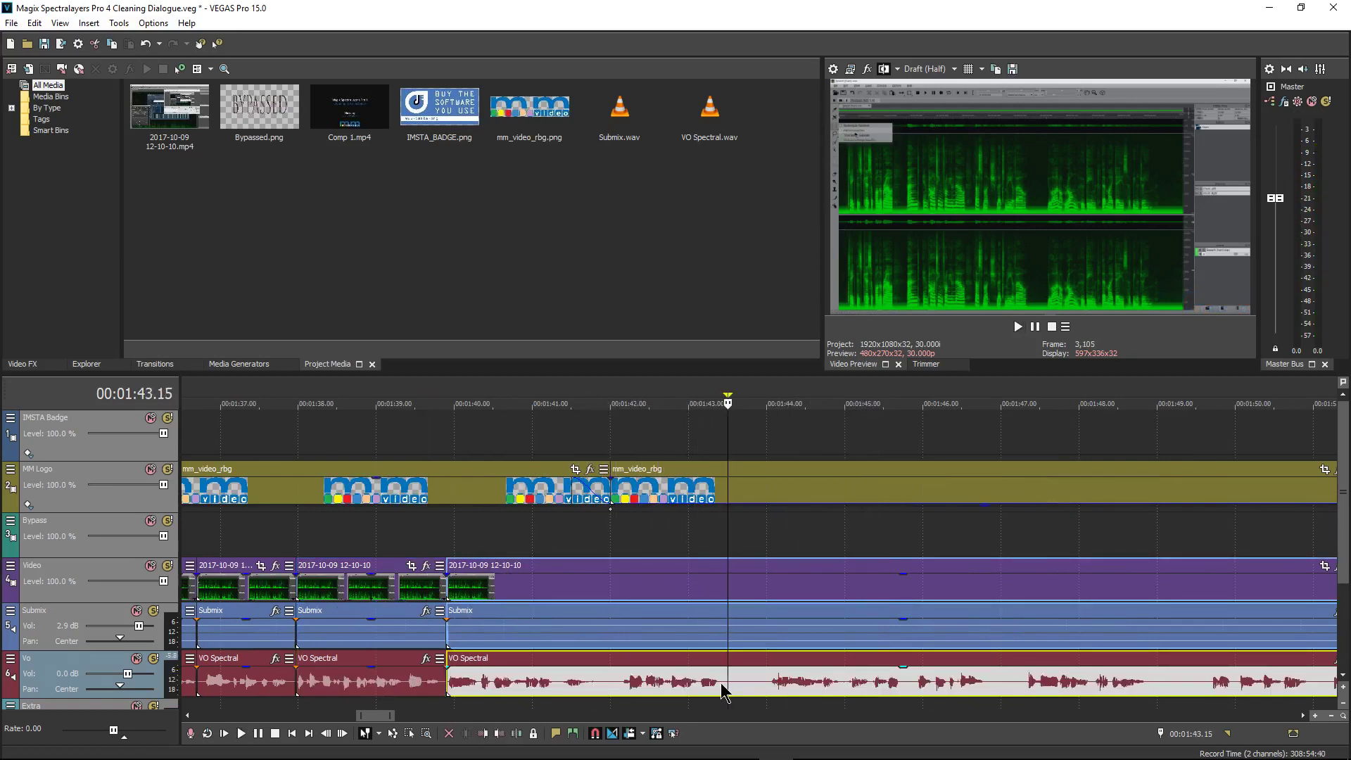
{"action": "key", "text": "s"}
{"action": "left_click", "coordinate": [767, 688]}
{"action": "key", "text": "s"}
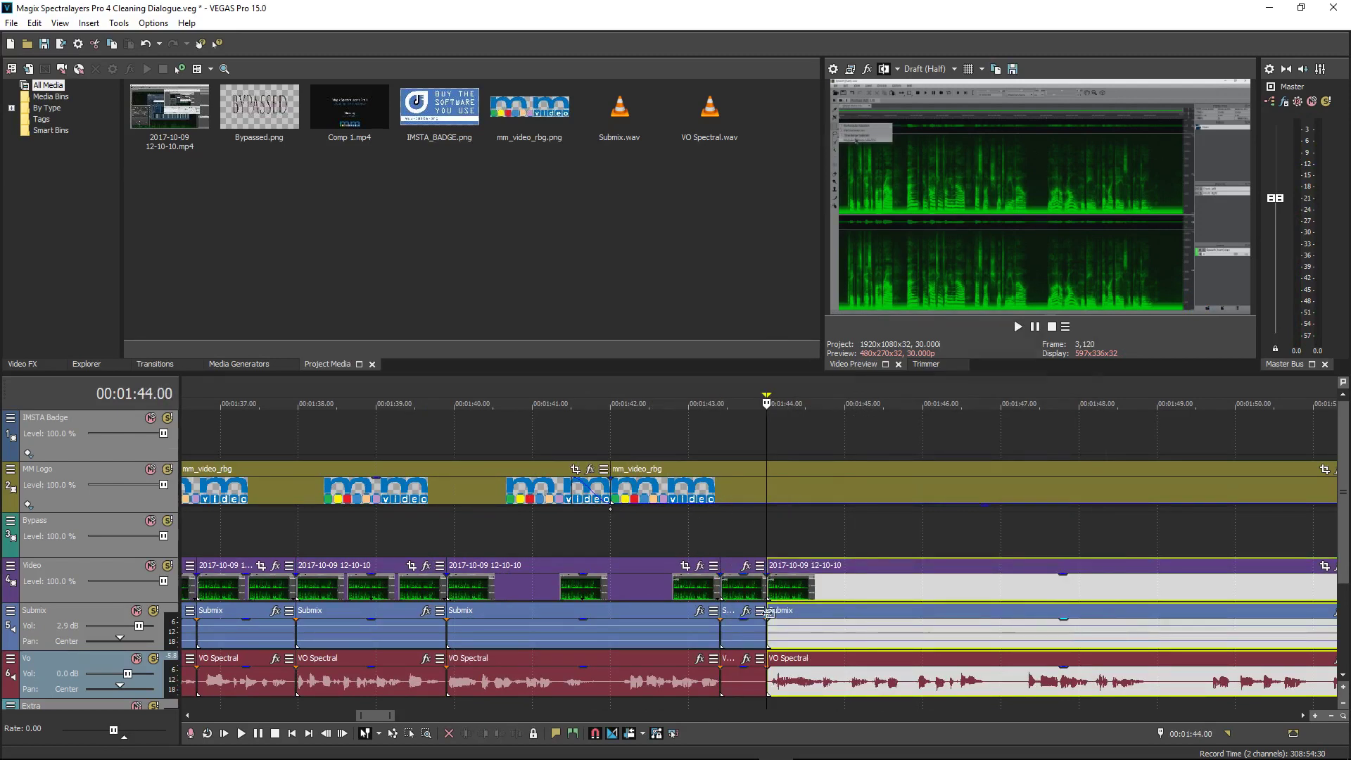
{"action": "left_click", "coordinate": [742, 587]}
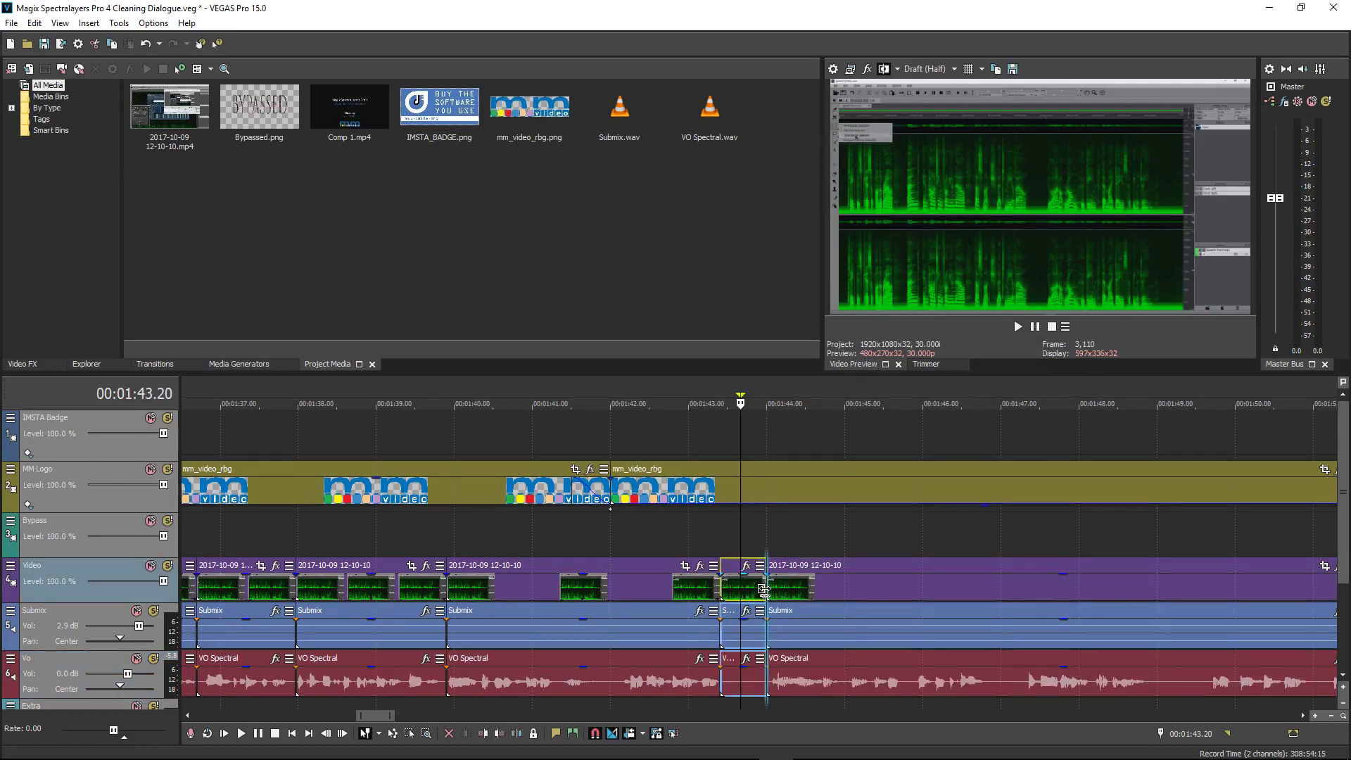
{"action": "key", "text": "Delete"}
- Play back from about 00:01:43.00 across the compressed pause, and place the cursor at 00:01:46.06
{"action": "left_click", "coordinate": [690, 589]}
{"action": "key", "text": "space"}
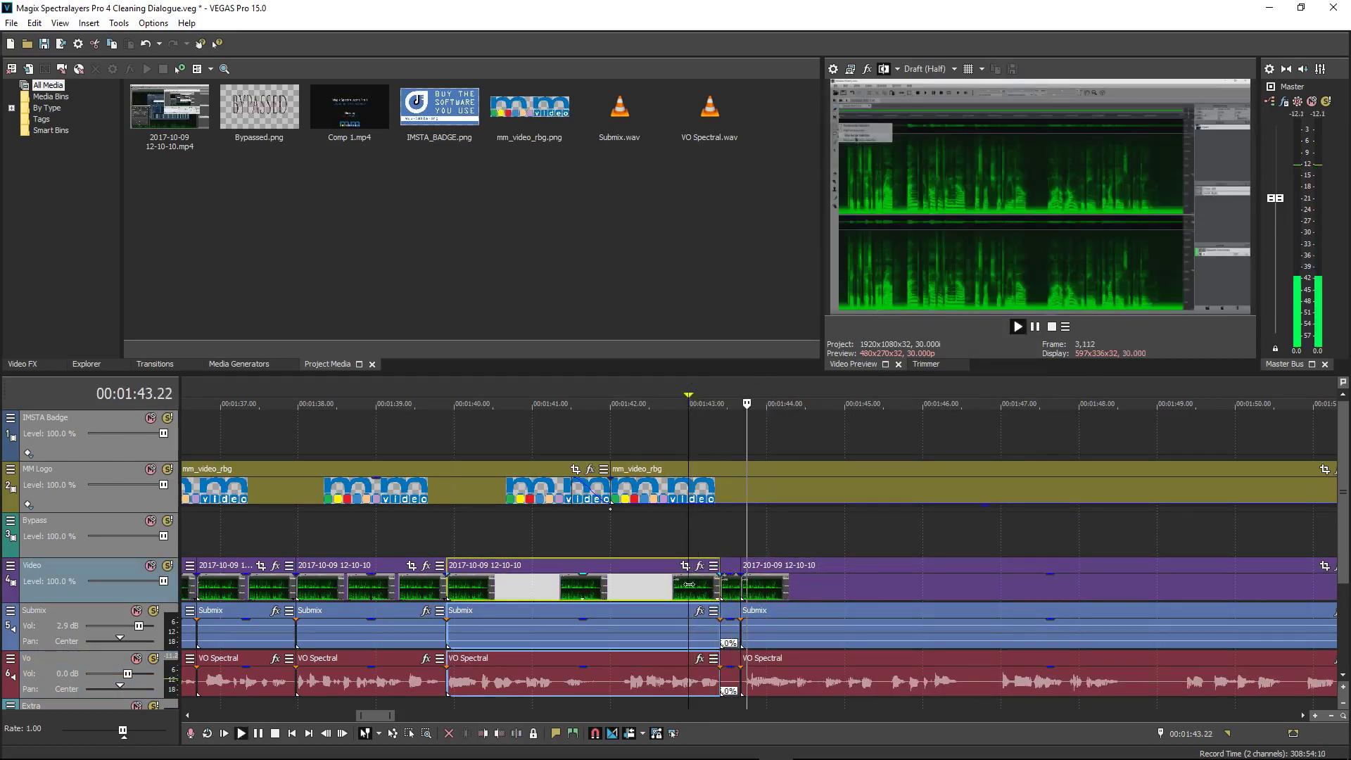
{"action": "key", "text": "space"}
{"action": "left_click", "coordinate": [940, 617]}
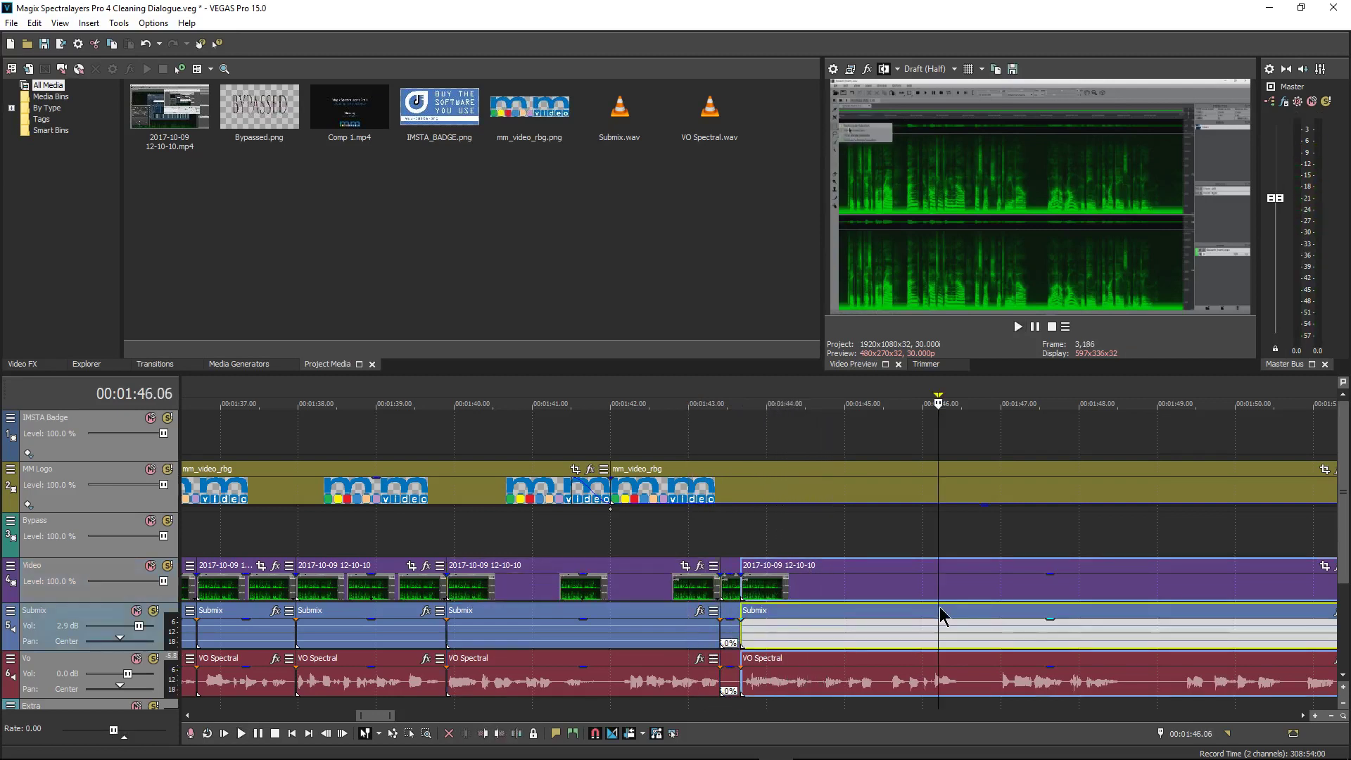
- Play back the voice-over from 00:01:46.06 onward to about 00:01:56 to find the next pause
{"action": "key", "text": "space"}
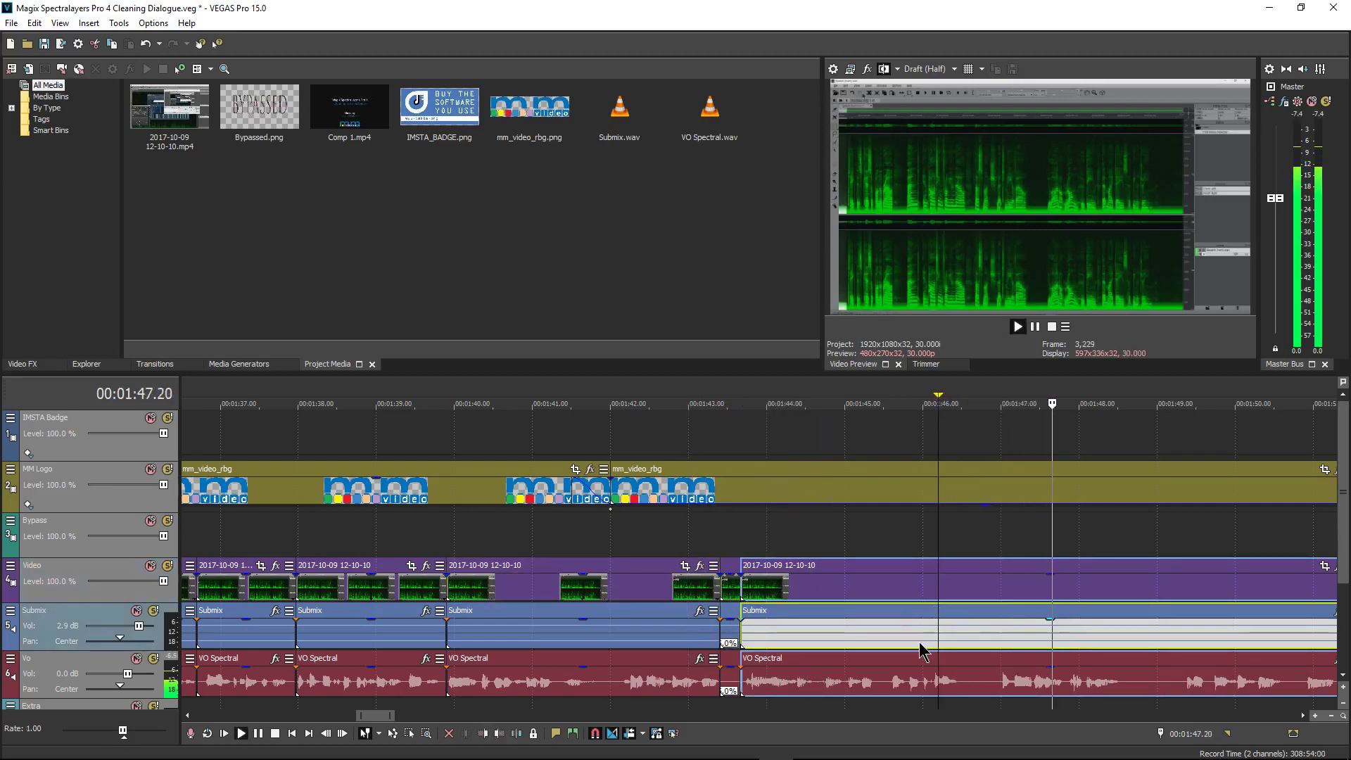
{"action": "key", "text": "space"}
{"action": "left_click", "coordinate": [926, 681]}
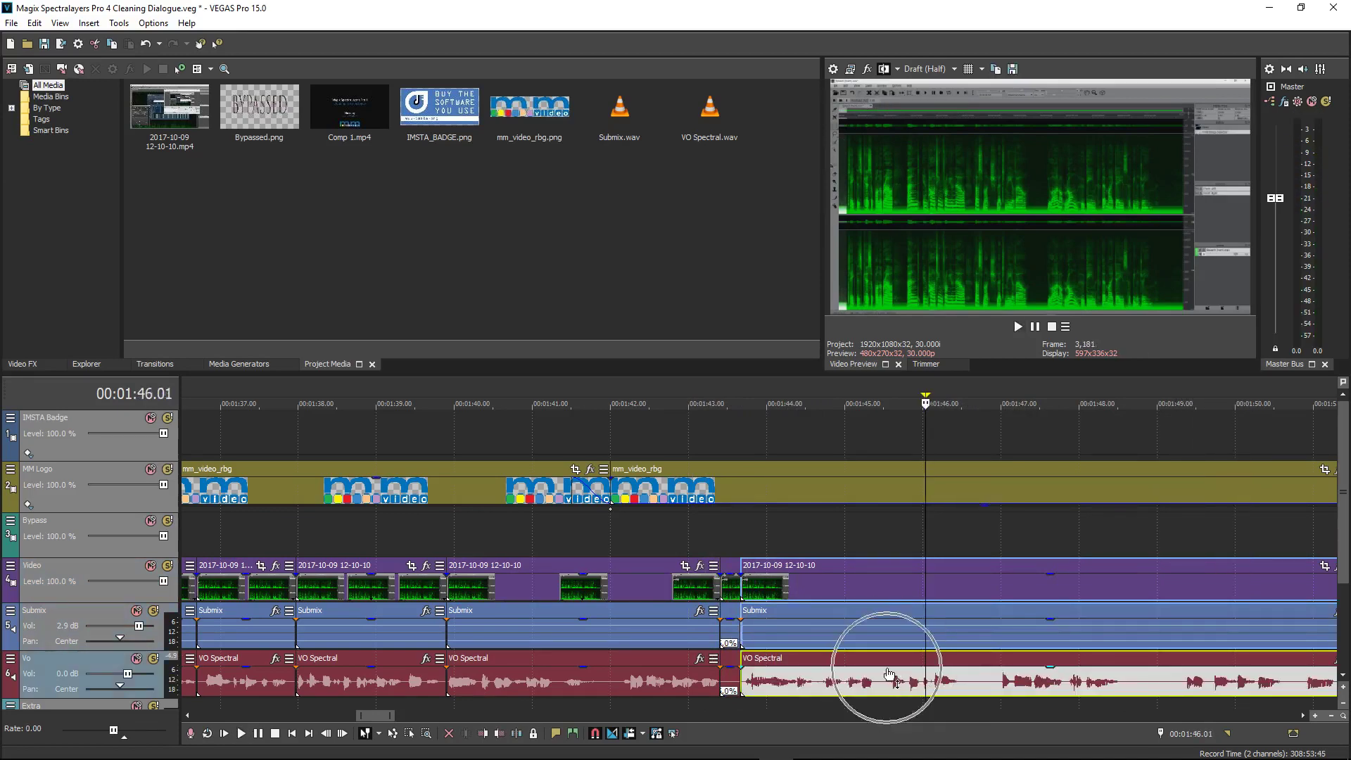
{"action": "scroll", "coordinate": [915, 669], "scroll_direction": "right", "scroll_amount": 3}
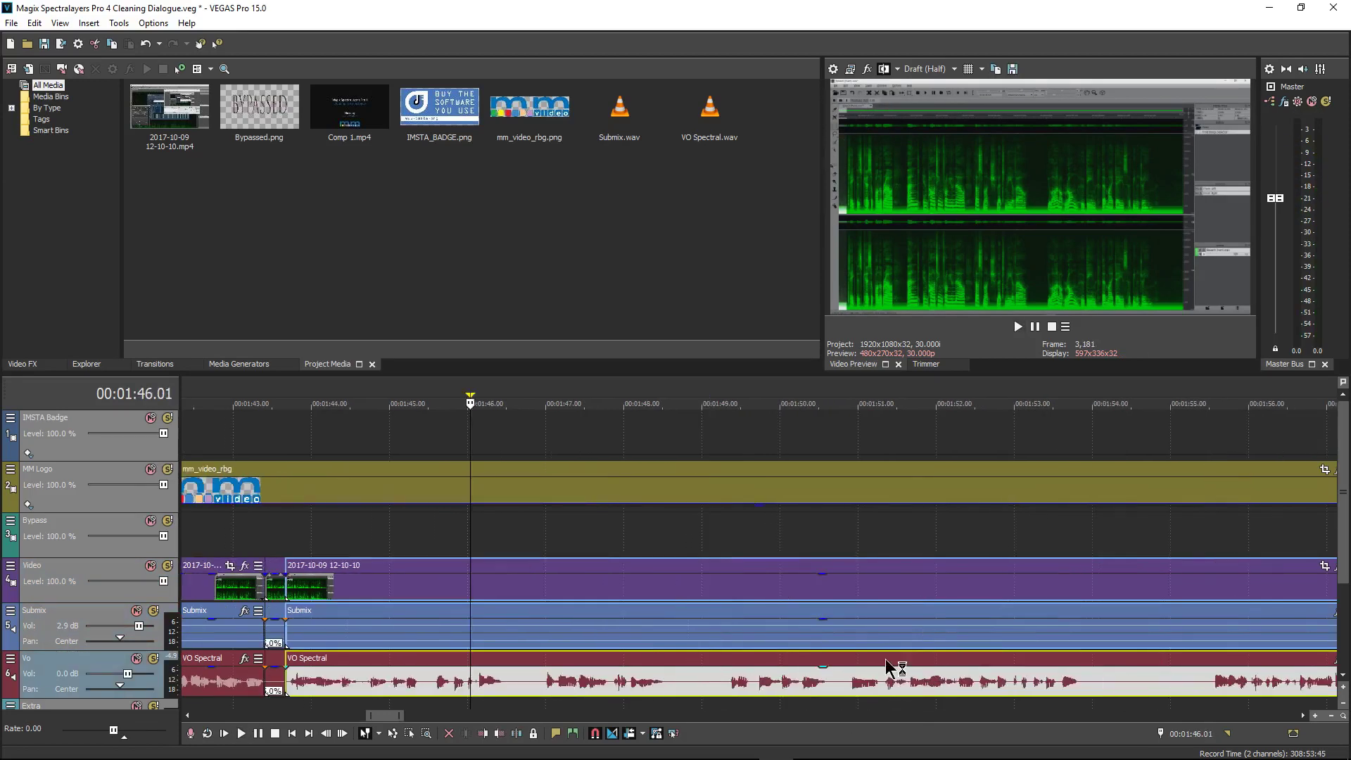
{"action": "left_click", "coordinate": [647, 696]}
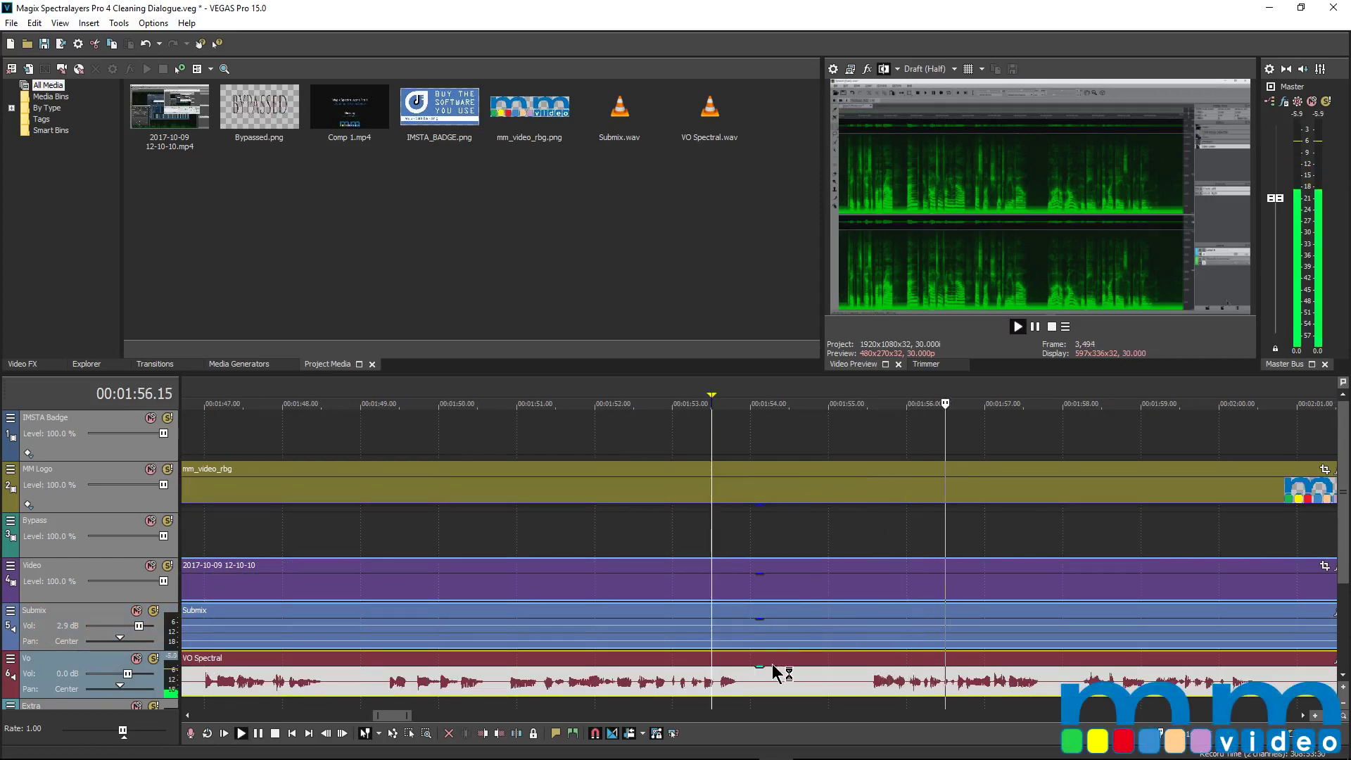
- Split the recording and audio at 00:01:53.27 and about 00:01:55.14, and time-compress the pause between to about half its length
{"action": "left_click", "coordinate": [639, 679]}
{"action": "key", "text": "s"}
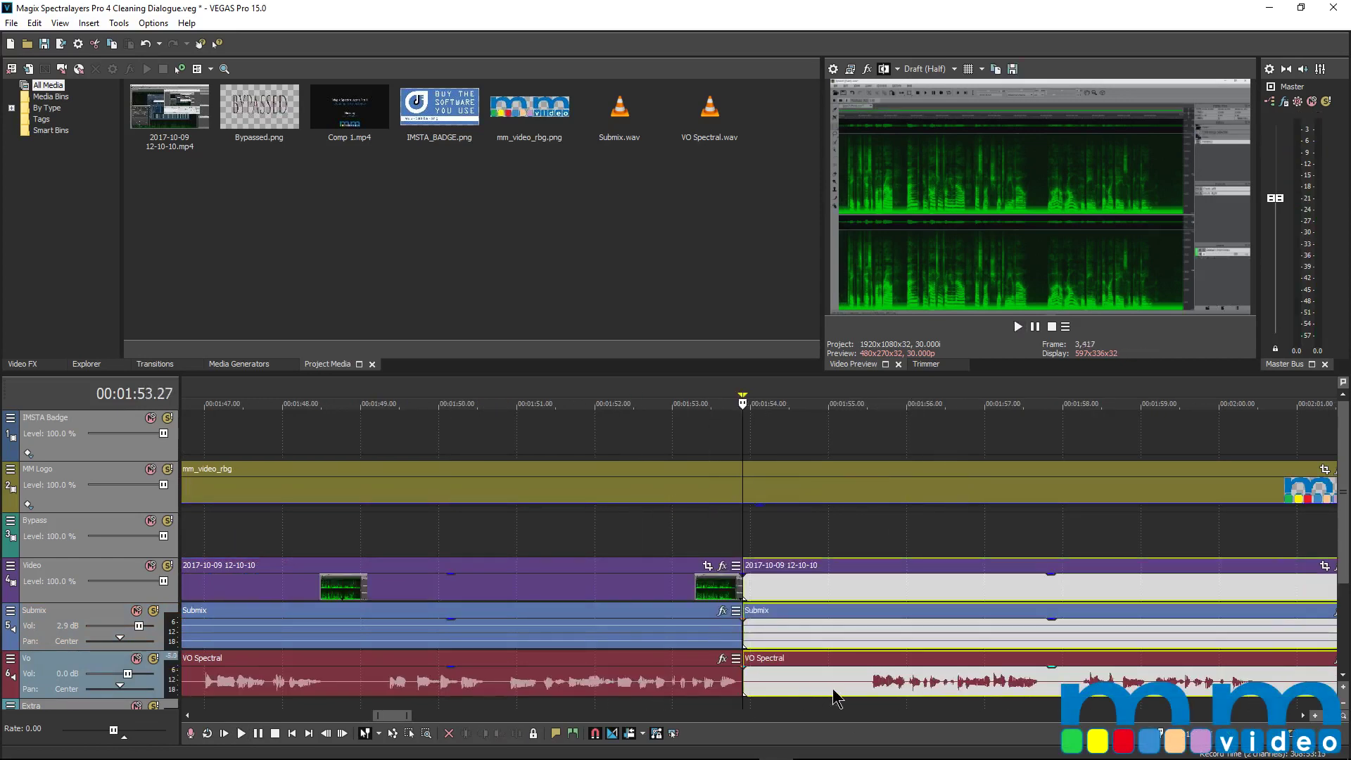
{"action": "left_click", "coordinate": [865, 686]}
{"action": "key", "text": "s"}
{"action": "left_click", "coordinate": [811, 589]}
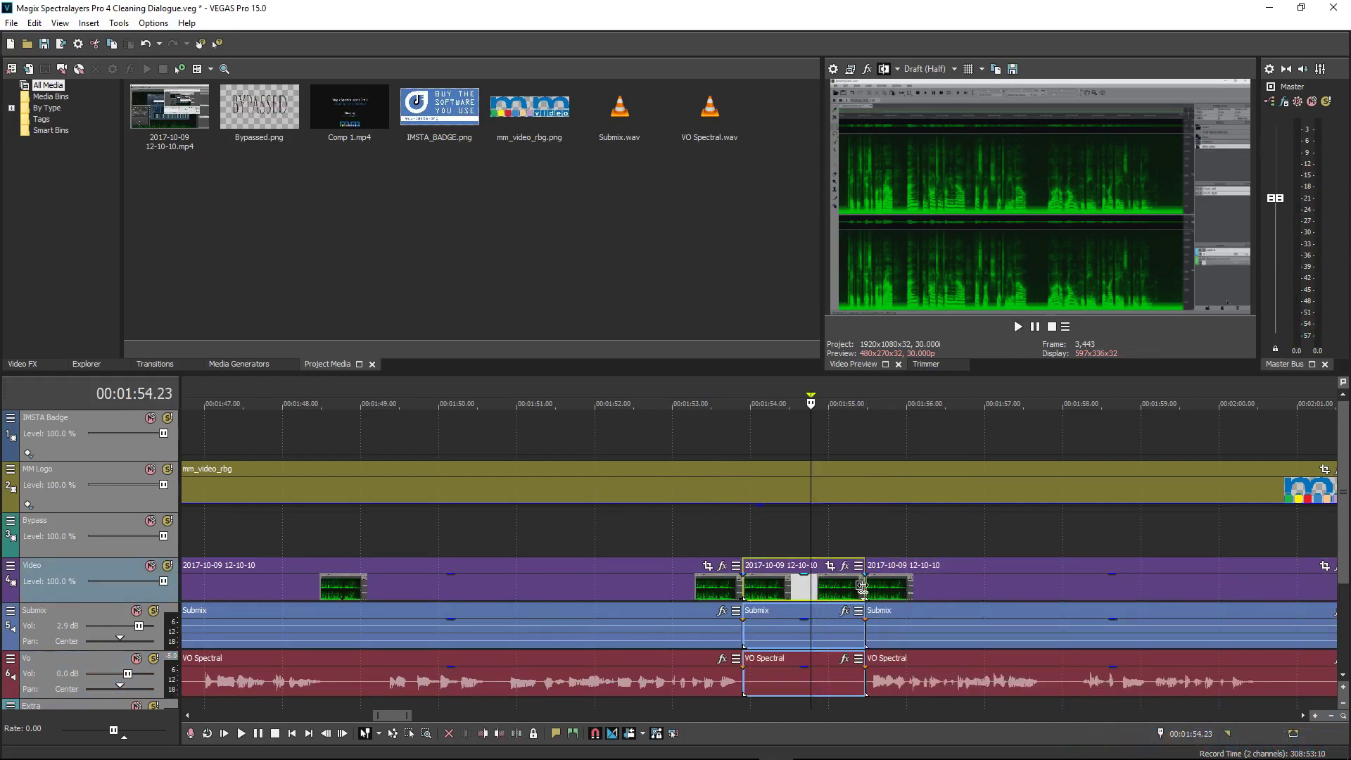
{"action": "left_click_drag", "start_coordinate": [862, 586], "coordinate": [800, 587], "text": "ctrl"}
- Play back from 00:01:52.26 across the compressed pause, and ripple-delete that pause from the recording and audio
{"action": "left_click", "coordinate": [733, 590]}
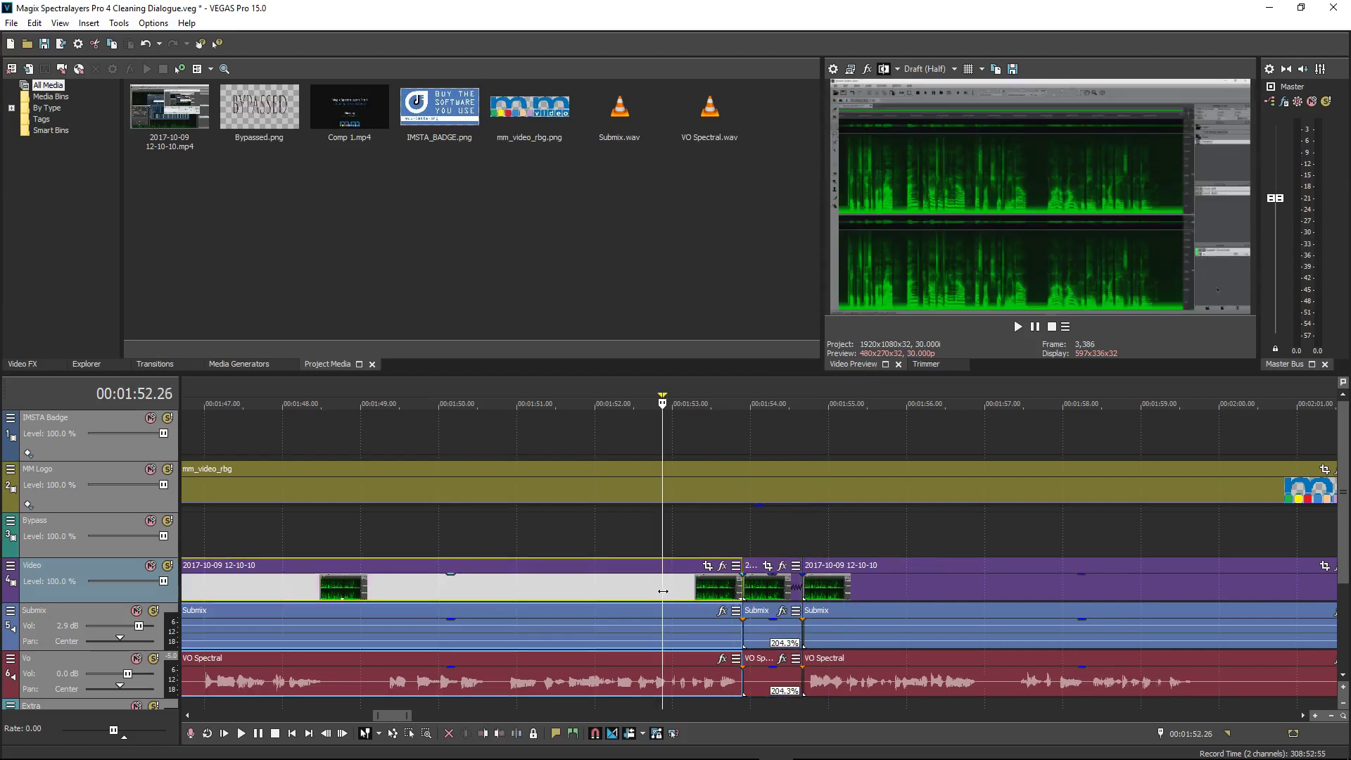
{"action": "key", "text": "space"}
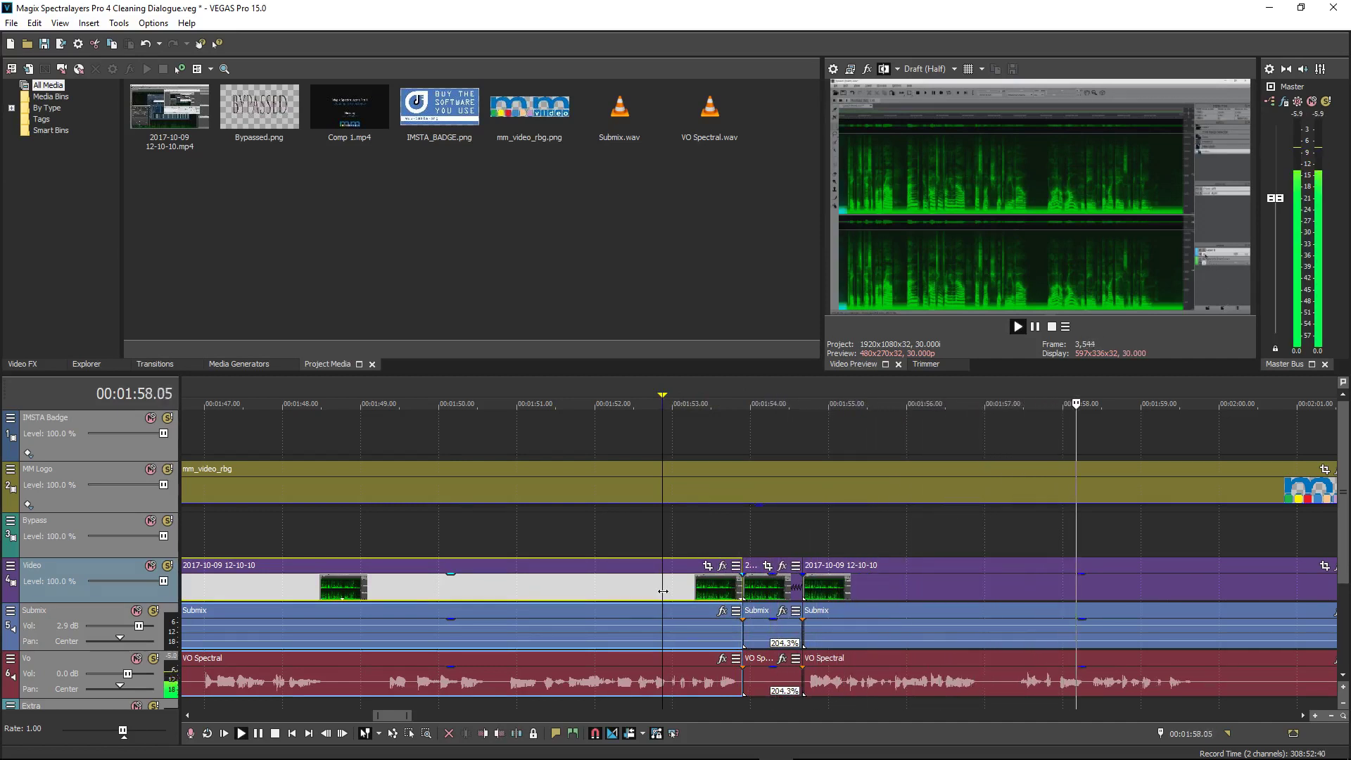
{"action": "key", "text": "space"}
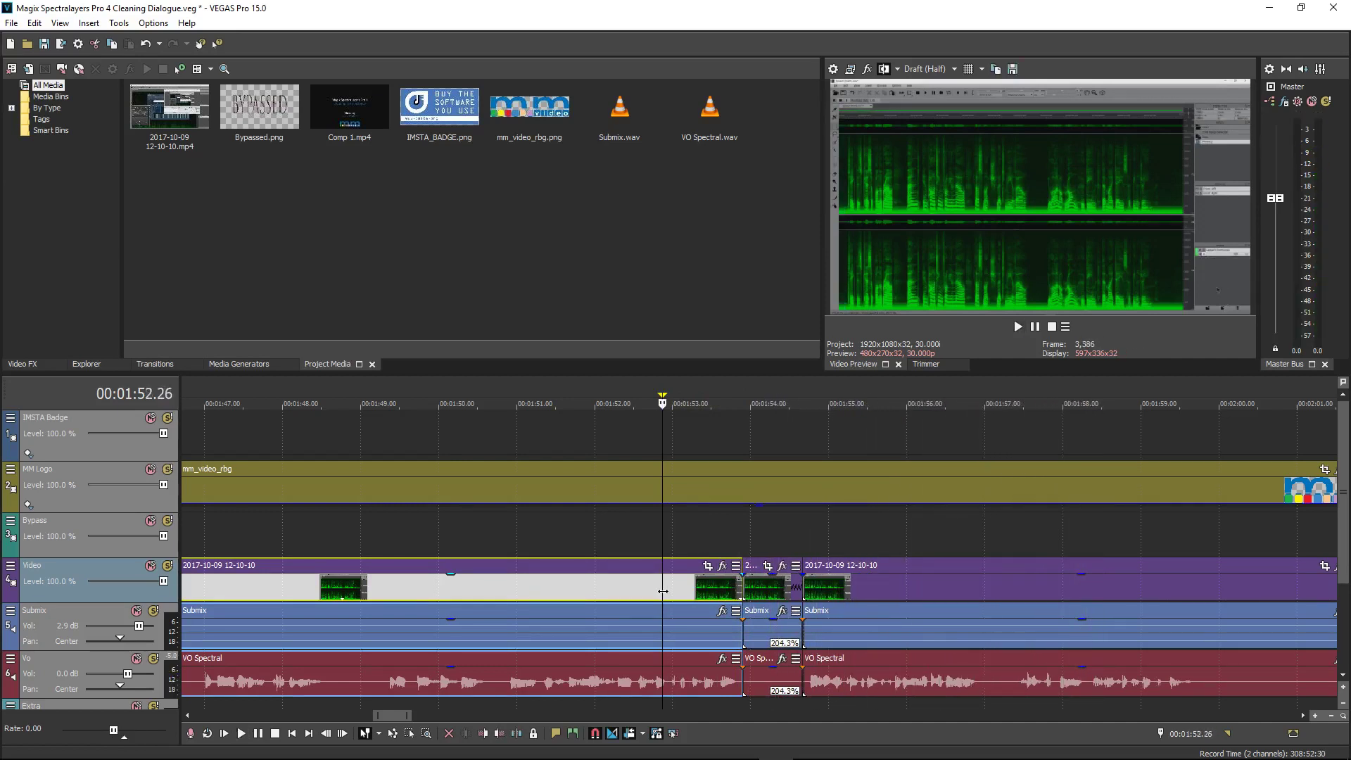
{"action": "left_click", "coordinate": [760, 680]}
{"action": "key", "text": "Delete"}
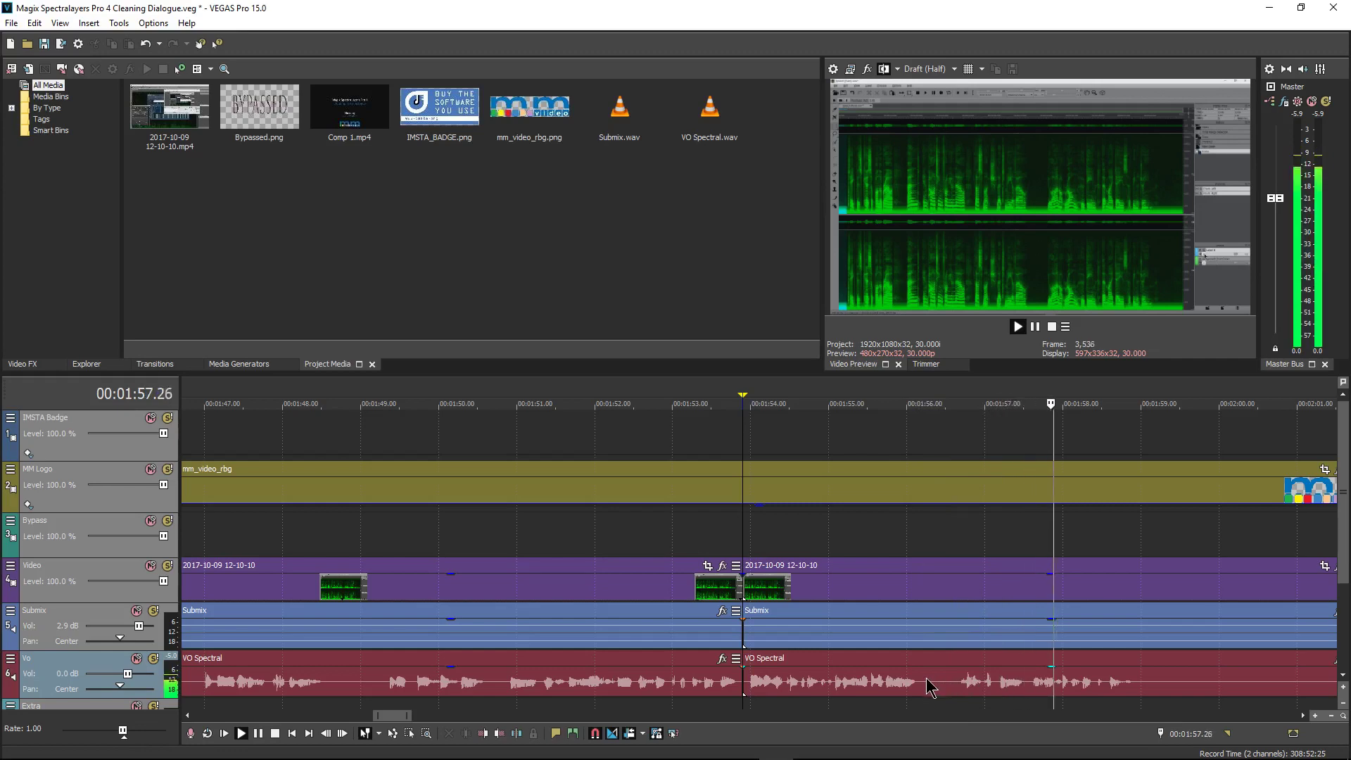
{"action": "key", "text": "space"}
- Split the recording and audio at 00:01:59.00, 00:02:02.00 and about 00:02:02.05, and ripple-delete the two pieces between the cuts
{"action": "left_click", "coordinate": [1142, 684]}
{"action": "key", "text": "s"}
{"action": "scroll", "coordinate": [1042, 682], "scroll_direction": "right", "scroll_amount": 4}
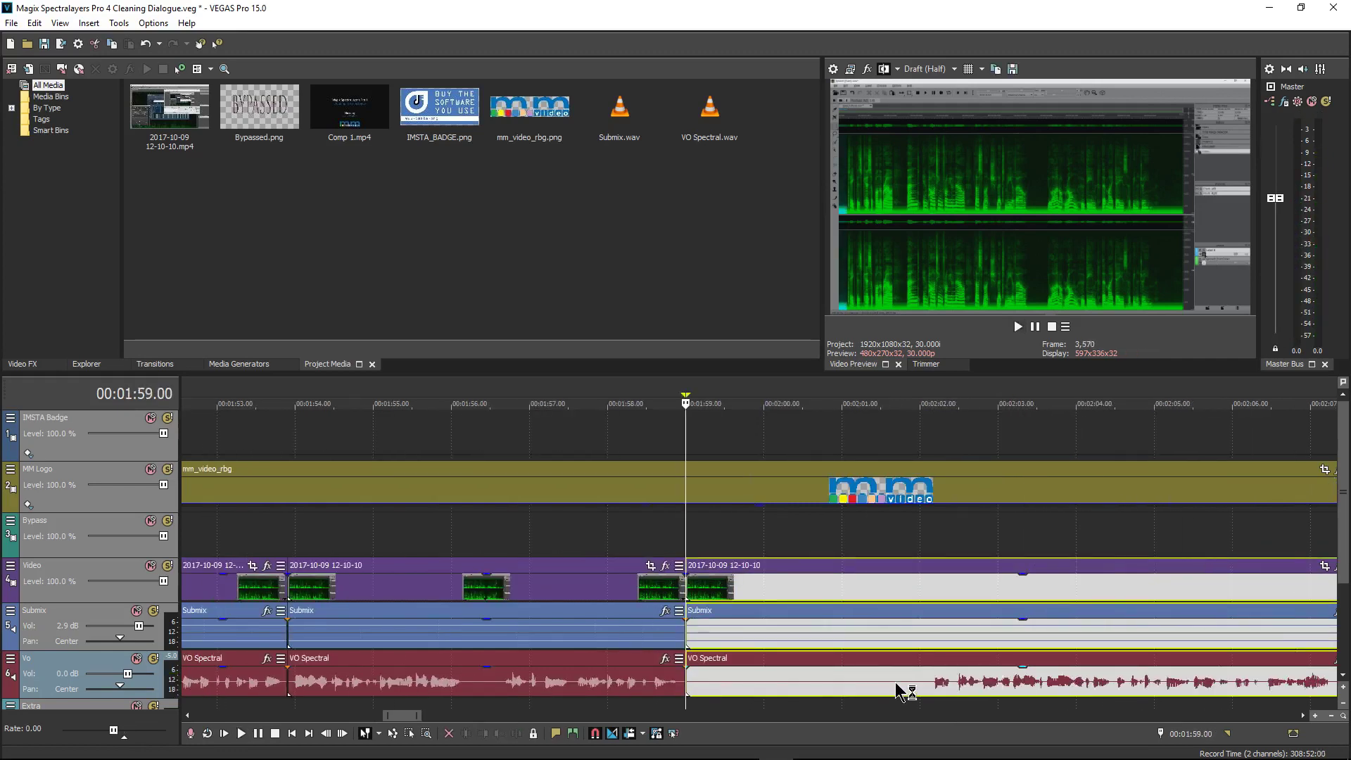
{"action": "left_click", "coordinate": [897, 683]}
{"action": "key", "text": "s"}
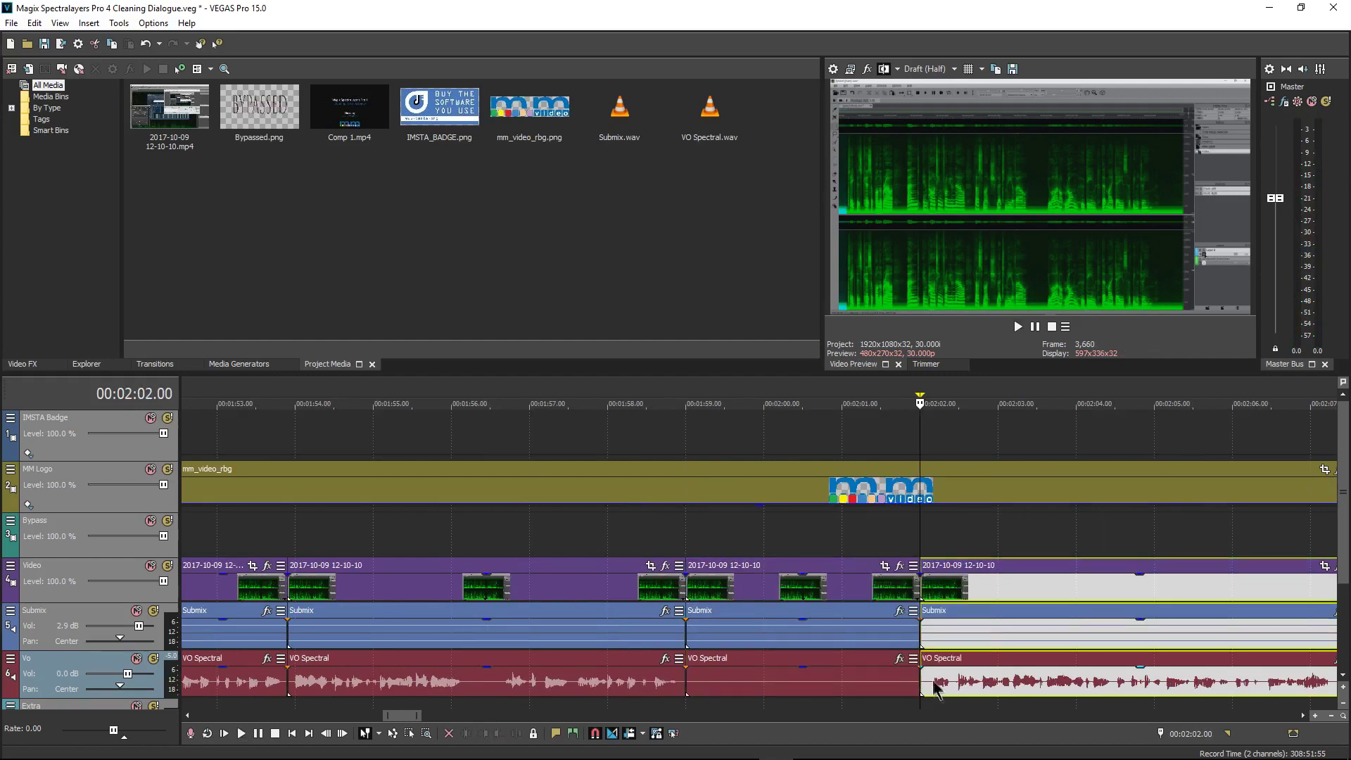
{"action": "left_click", "coordinate": [933, 686]}
{"action": "key", "text": "s"}
{"action": "left_click", "coordinate": [926, 690]}
{"action": "left_click", "coordinate": [913, 691]}
{"action": "key", "text": "Delete"}
{"action": "key", "text": "Delete"}
- Play back across the cut at 00:01:59.00 and examine the voice-over waveform and fades at the join up close
{"action": "left_click", "coordinate": [628, 675]}
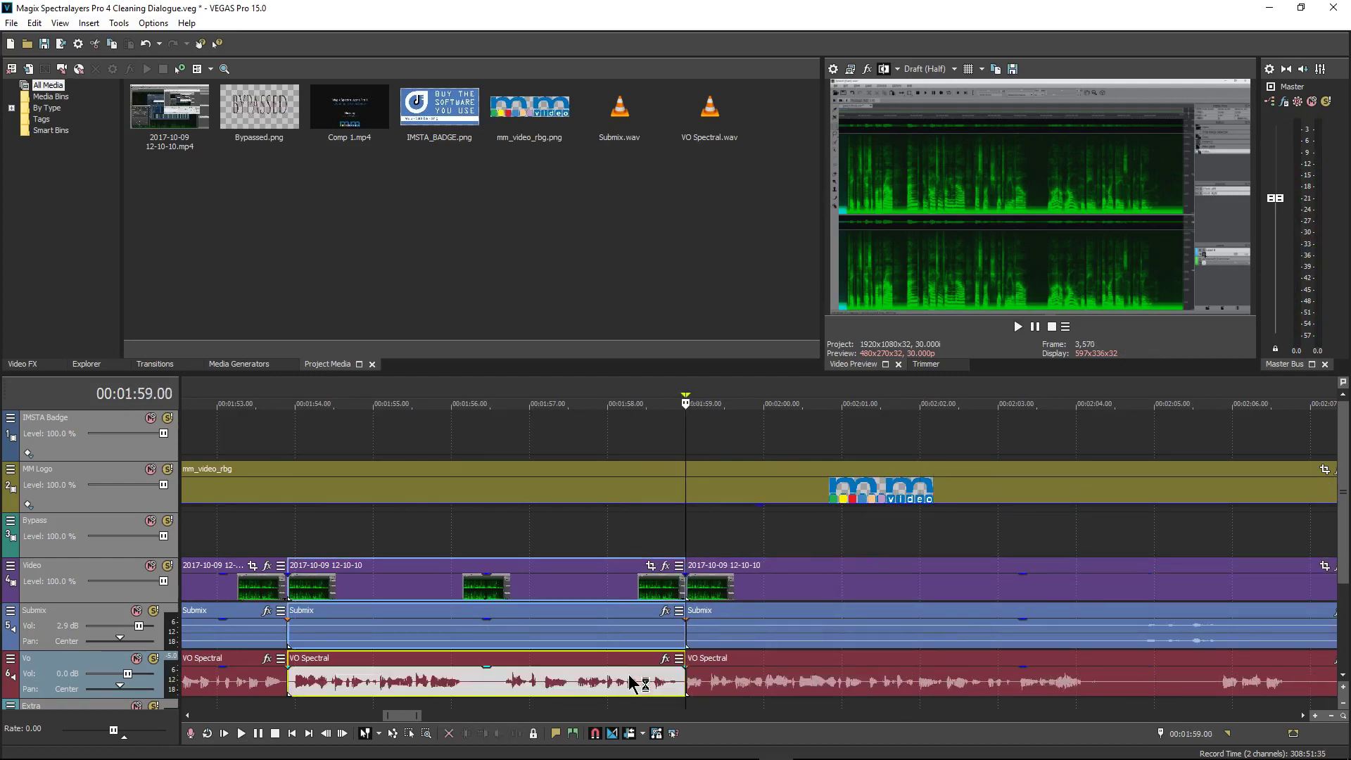
{"action": "key", "text": "space"}
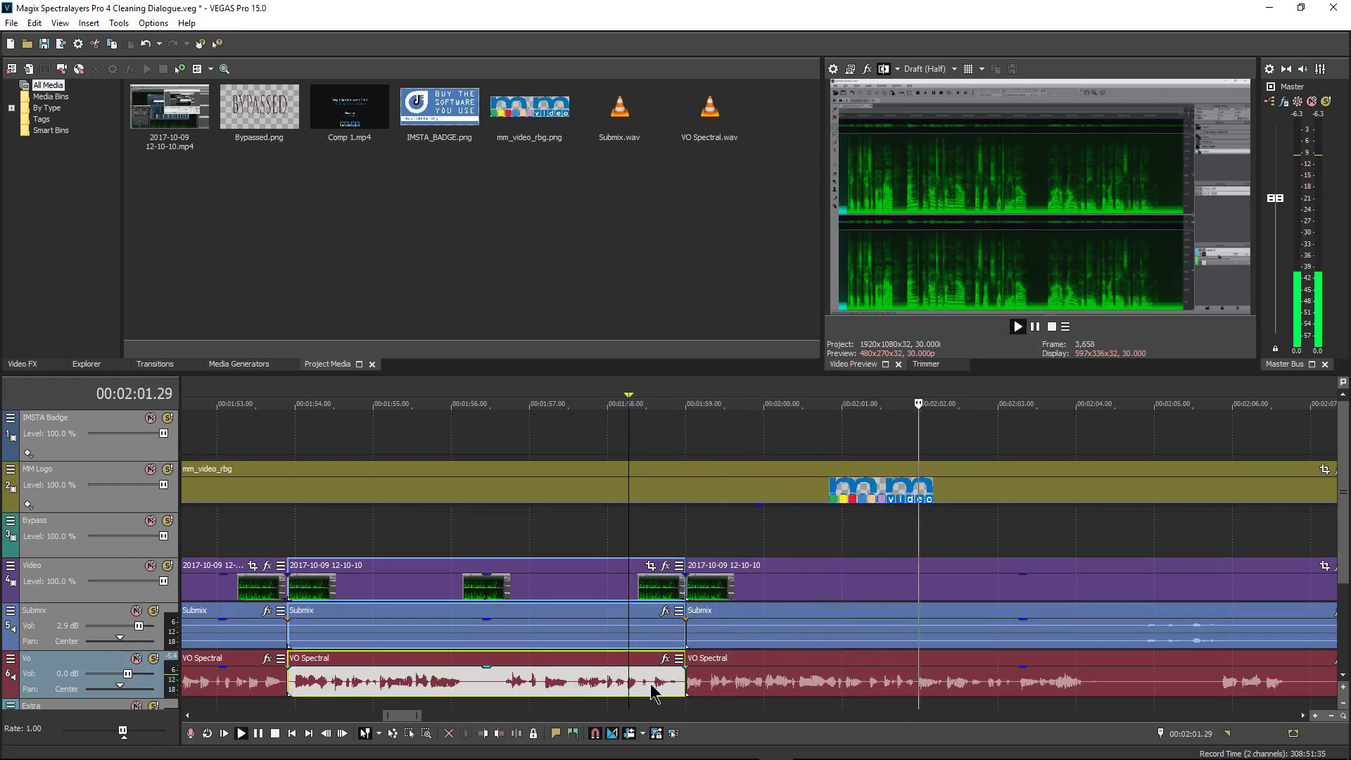
{"action": "key", "text": "space"}
{"action": "scroll", "coordinate": [730, 684], "scroll_direction": "up", "scroll_amount": 6}
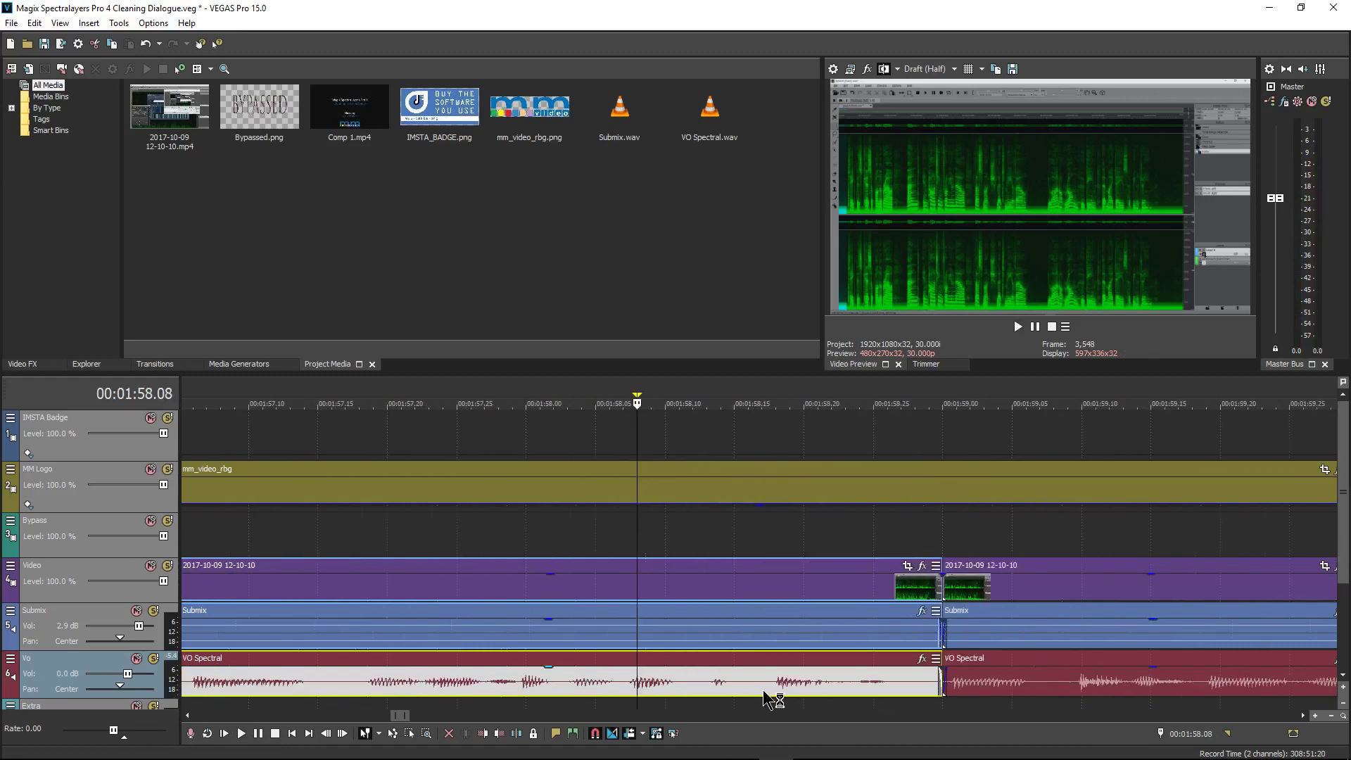
{"action": "scroll", "coordinate": [718, 682], "scroll_direction": "left", "scroll_amount": 1}
{"action": "scroll", "coordinate": [774, 686], "scroll_direction": "right", "scroll_amount": 3}
{"action": "left_click", "coordinate": [842, 688]}
{"action": "scroll", "coordinate": [831, 689], "scroll_direction": "up", "scroll_amount": 4}
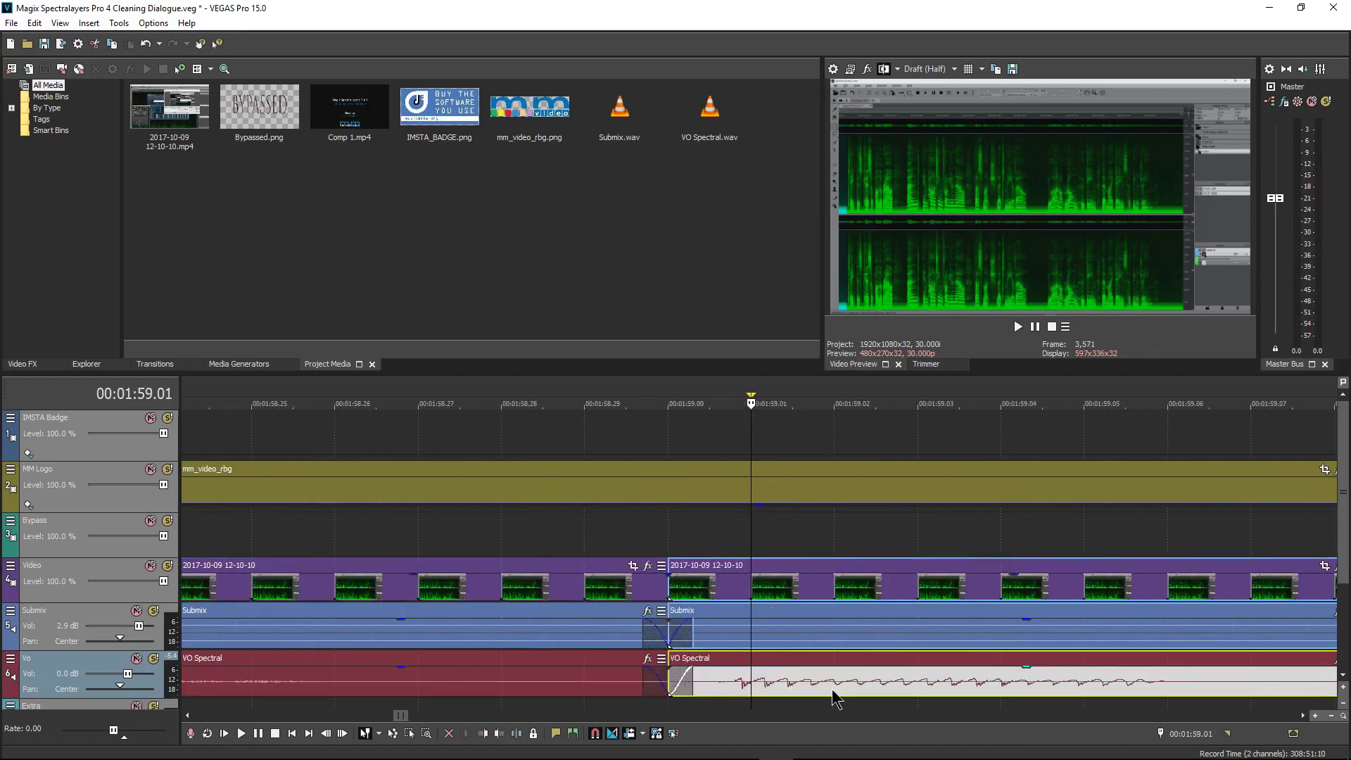
{"action": "scroll", "coordinate": [831, 699], "scroll_direction": "up", "scroll_amount": 2}
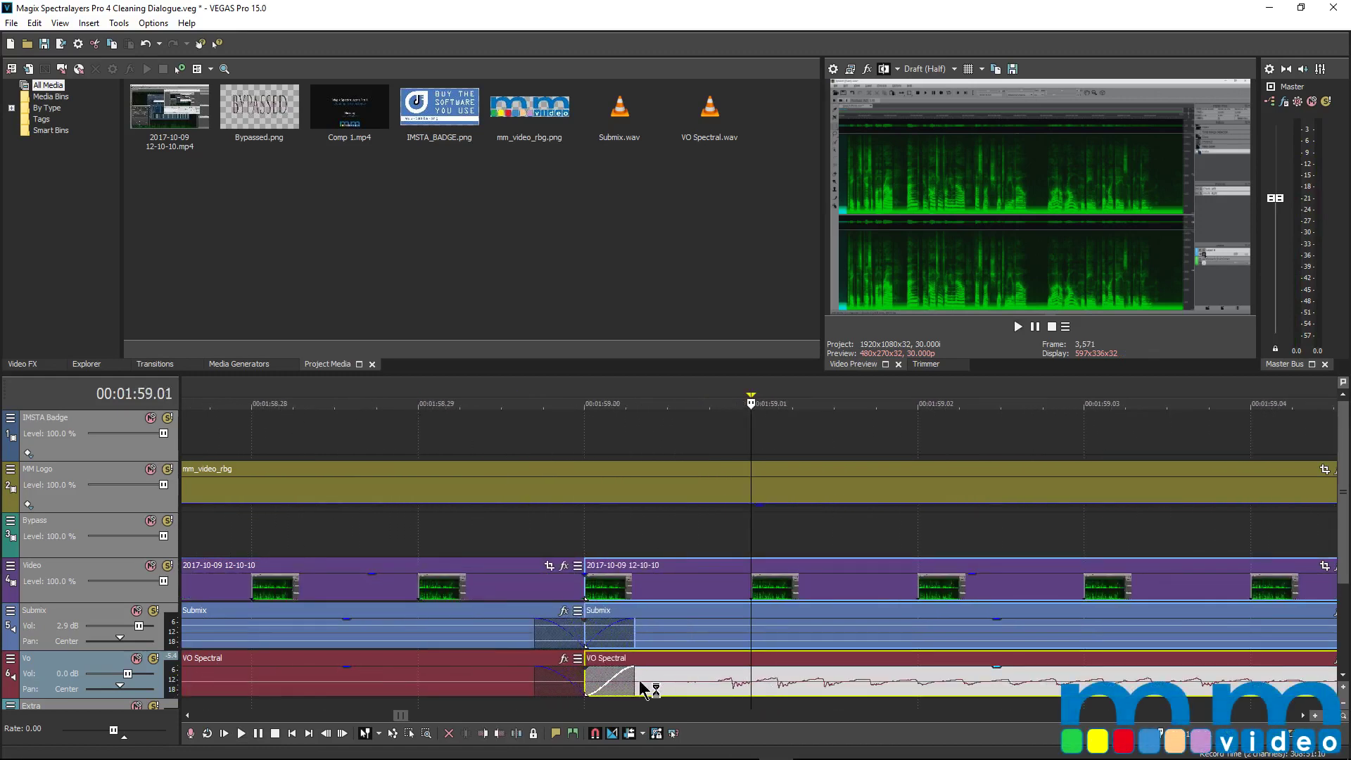
{"action": "scroll", "coordinate": [633, 681], "scroll_direction": "down", "scroll_amount": 10}
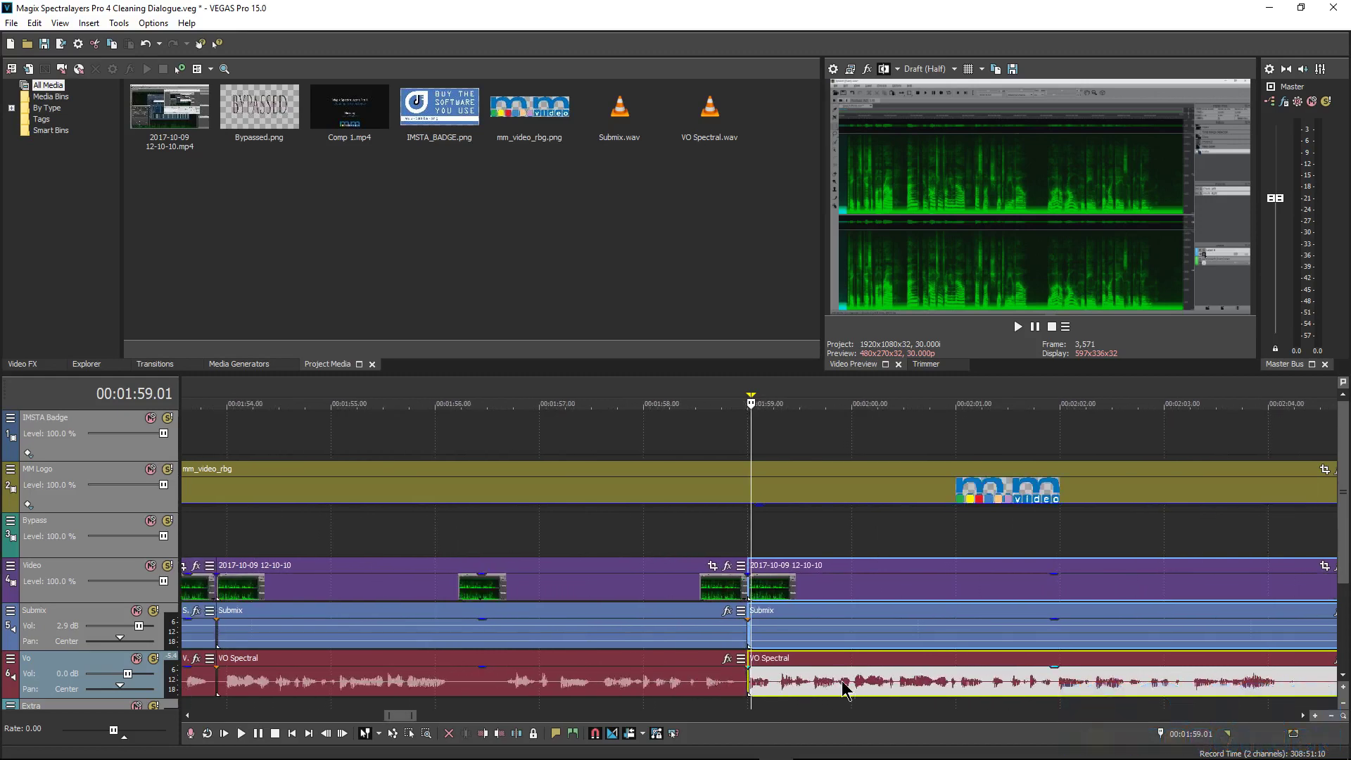
- Play back from 00:01:59.01, split the recording and audio at 00:02:10.23 and about 00:02:18, and ripple-delete the pause between
{"action": "key", "text": "space"}
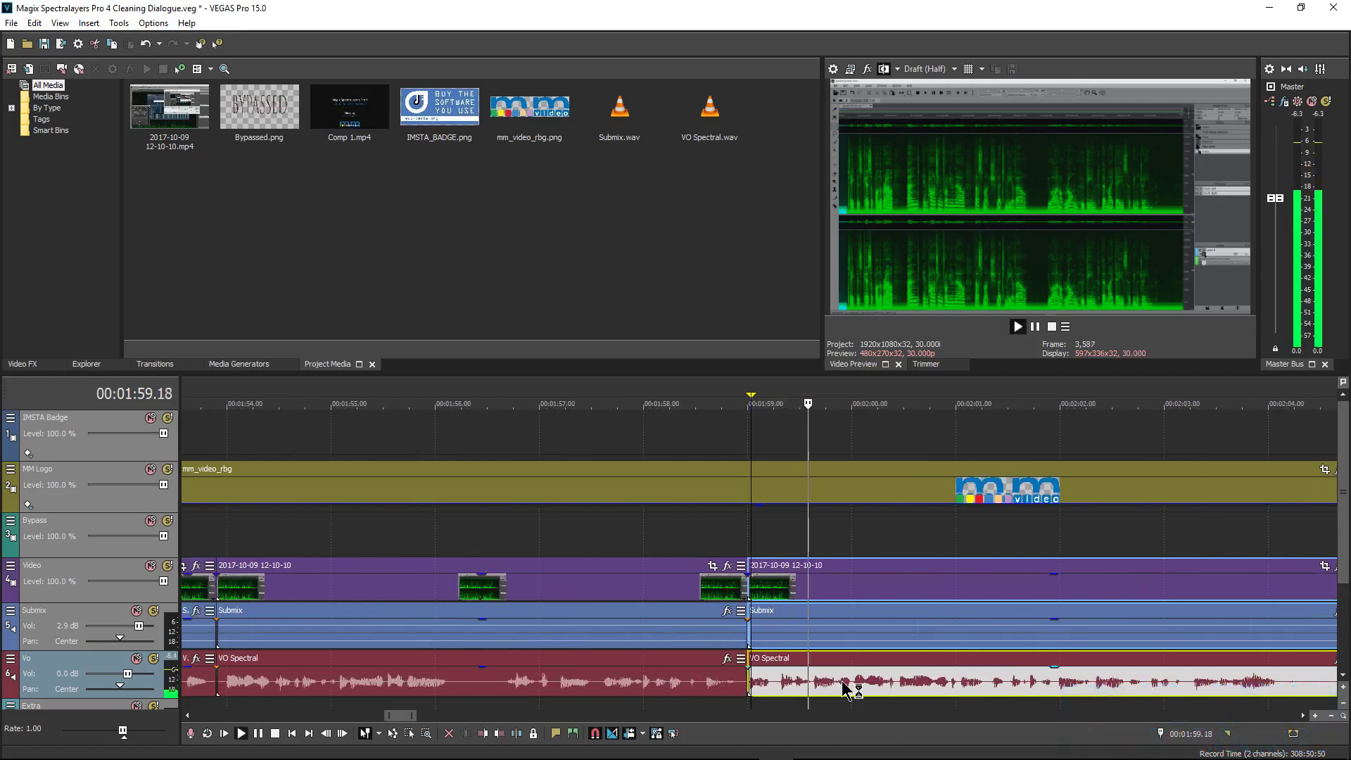
{"action": "scroll", "coordinate": [844, 674], "scroll_direction": "down", "scroll_amount": 3}
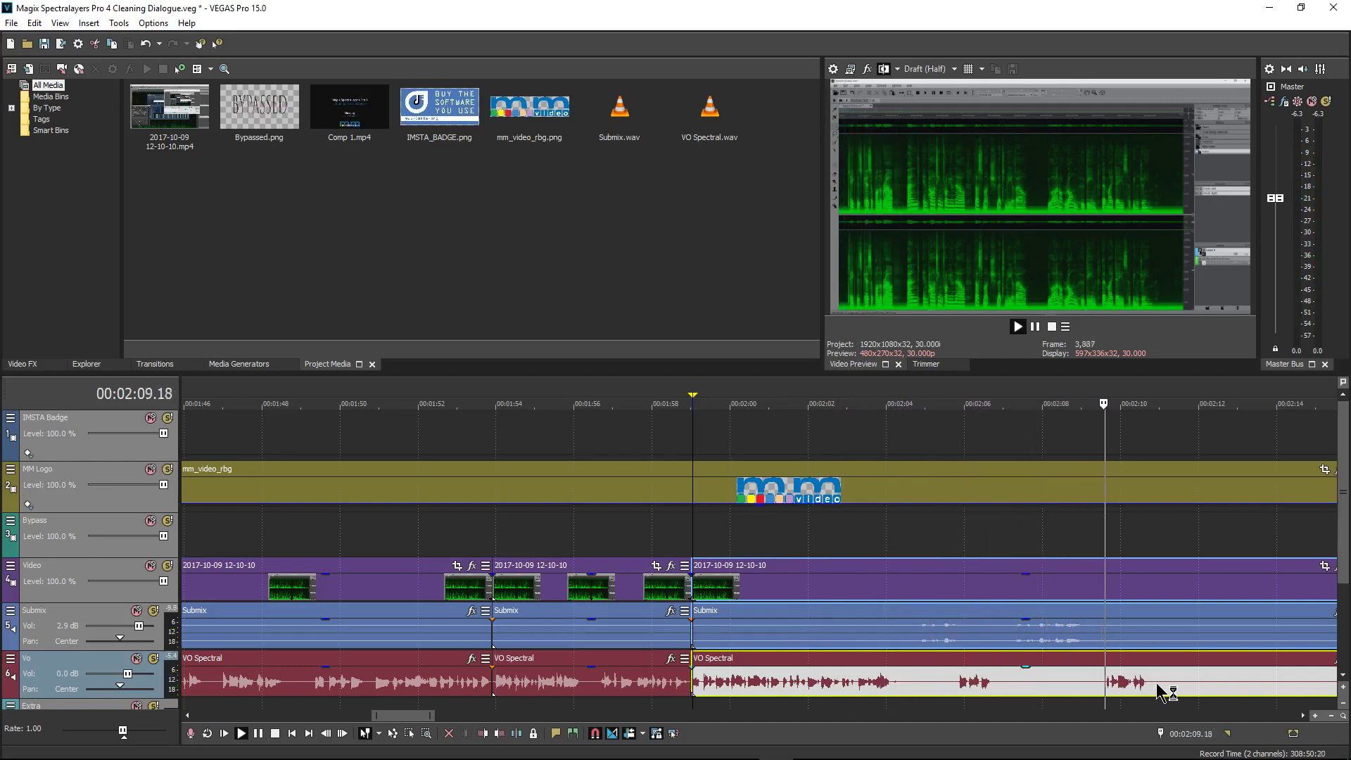
{"action": "scroll", "coordinate": [862, 694], "scroll_direction": "down", "scroll_amount": 2}
{"action": "key", "text": "Return"}
{"action": "key", "text": "s"}
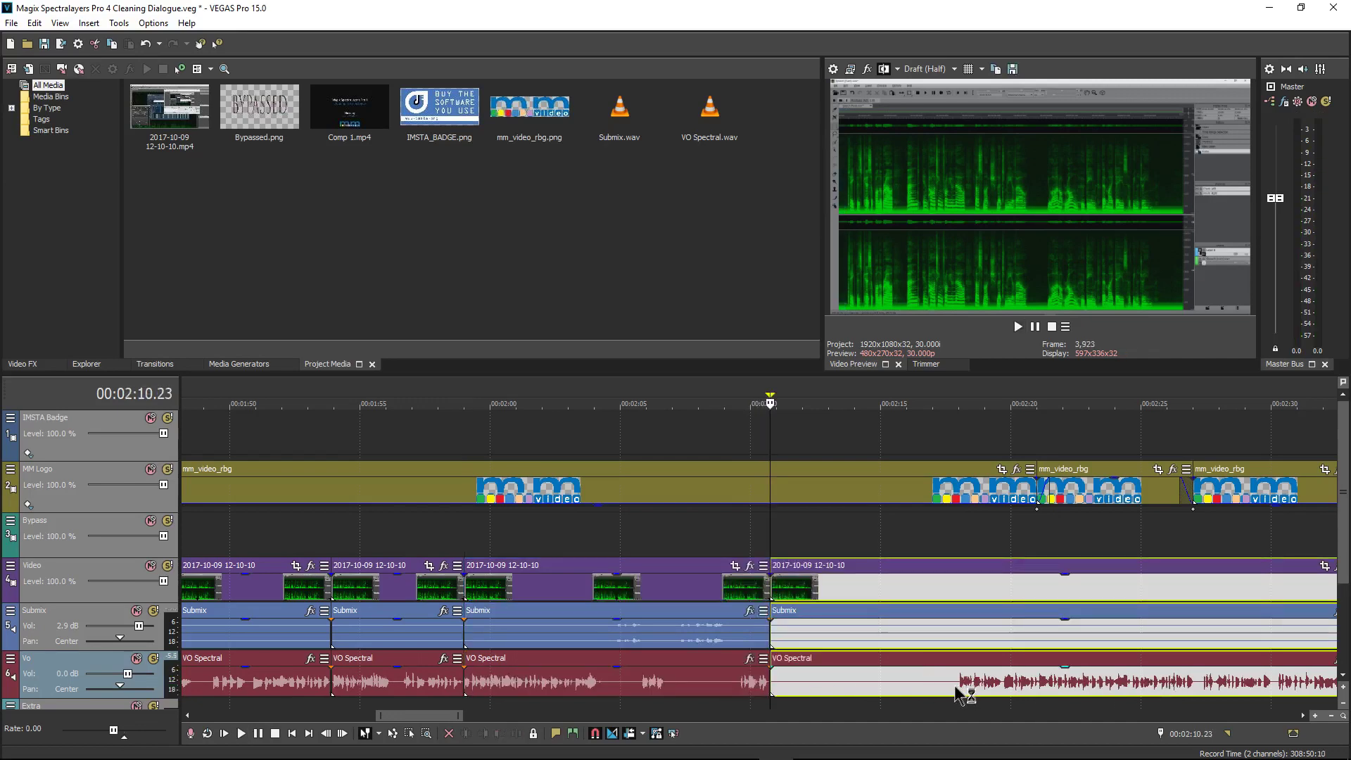
{"action": "left_click", "coordinate": [955, 686]}
{"action": "key", "text": "s"}
{"action": "left_click", "coordinate": [908, 686]}
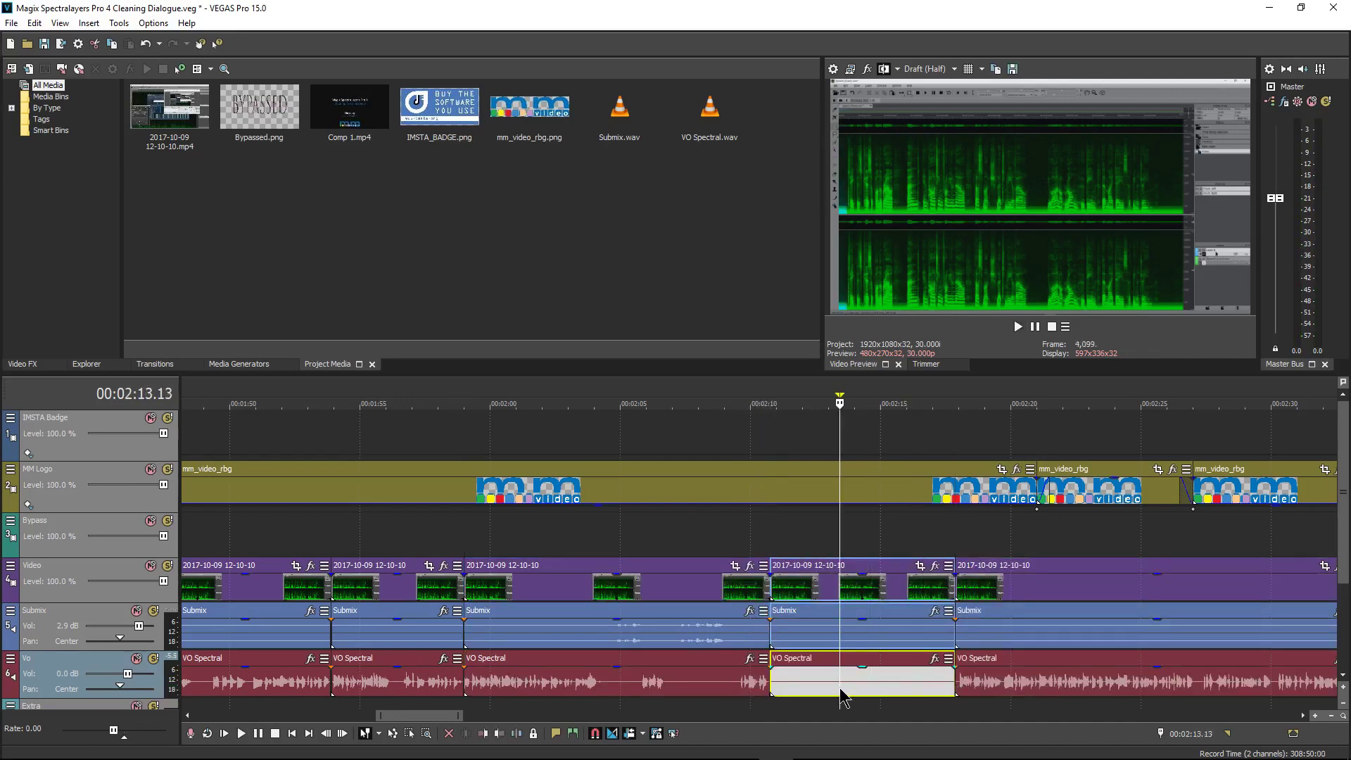
{"action": "key", "text": "Delete"}
- Play back from 00:02:28.05, split the recording and audio at 00:02:29.01 and about 00:02:32.10, and ripple-delete the pause between
{"action": "scroll", "coordinate": [836, 681], "scroll_direction": "down", "scroll_amount": 6}
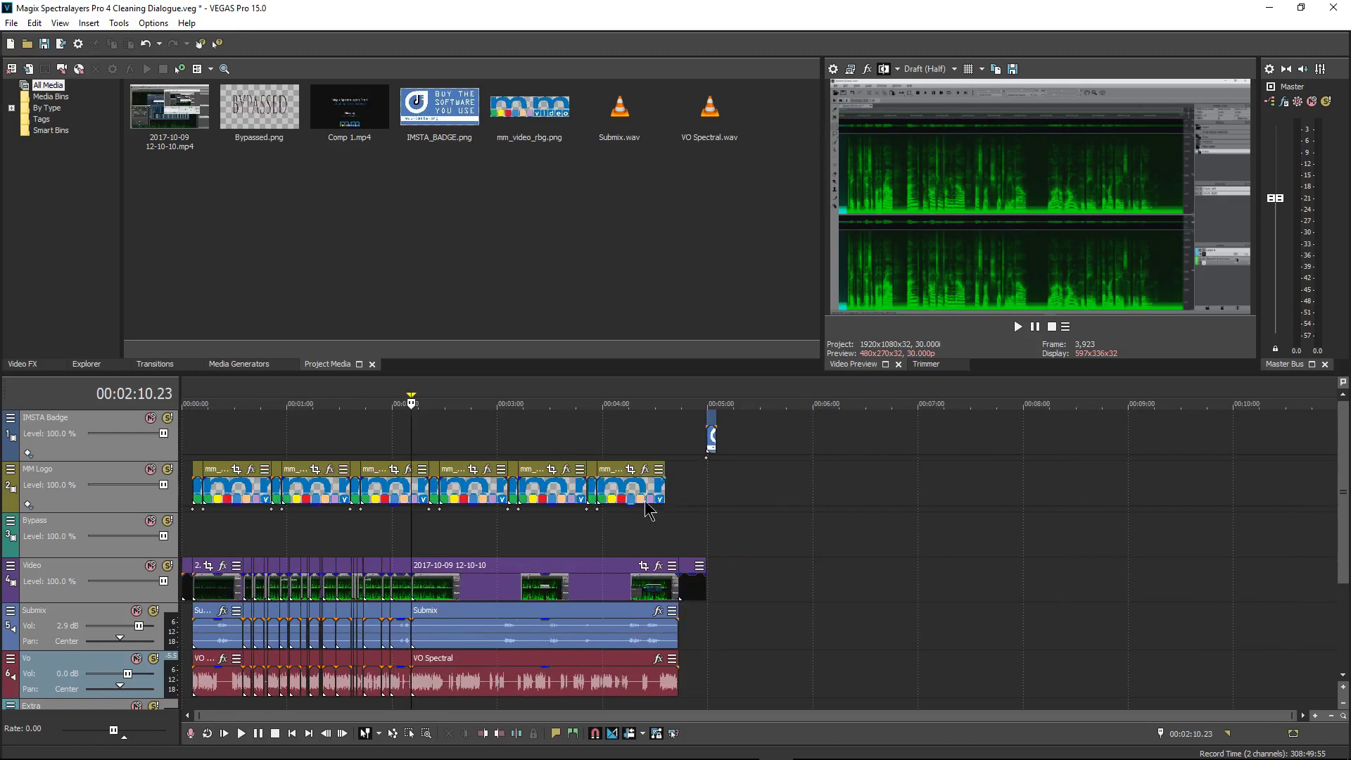
{"action": "scroll", "coordinate": [274, 613], "scroll_direction": "up", "scroll_amount": 9}
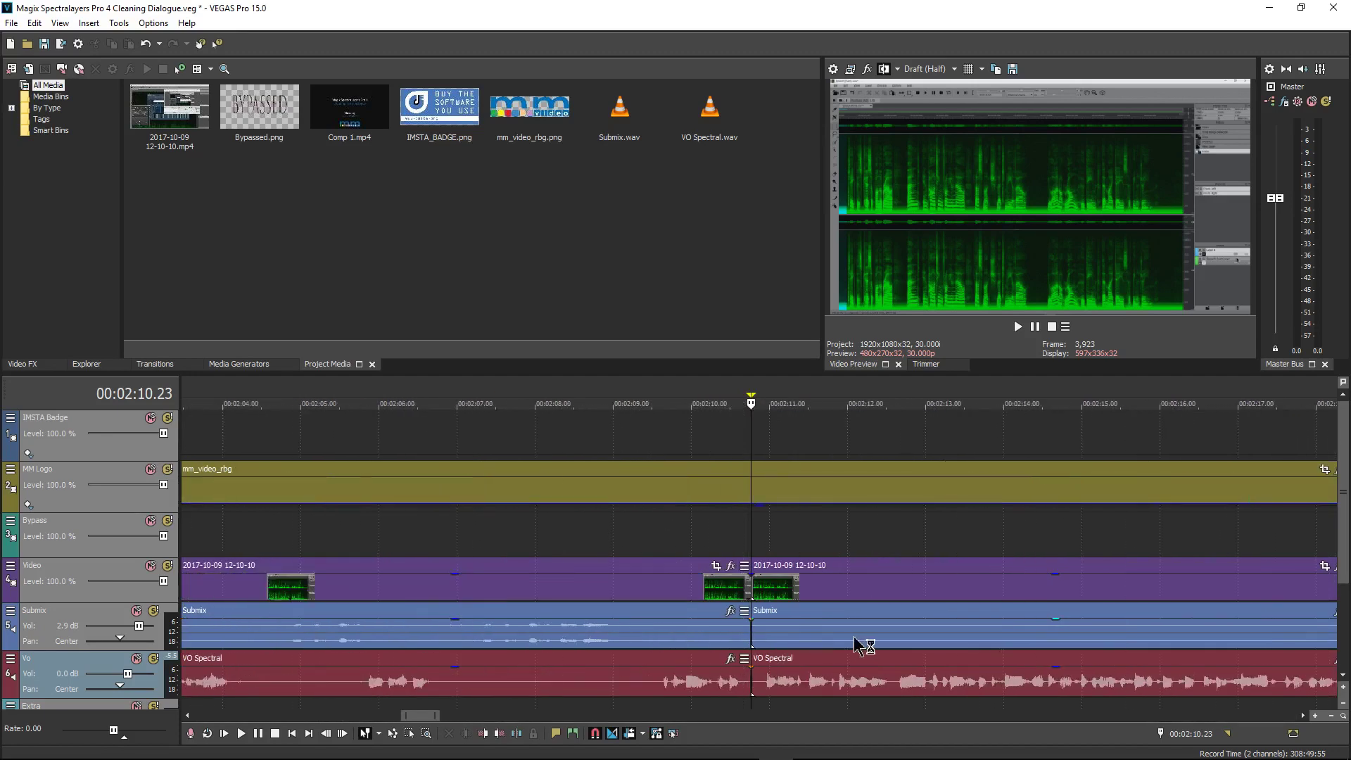
{"action": "scroll", "coordinate": [641, 646], "scroll_direction": "down", "scroll_amount": 4}
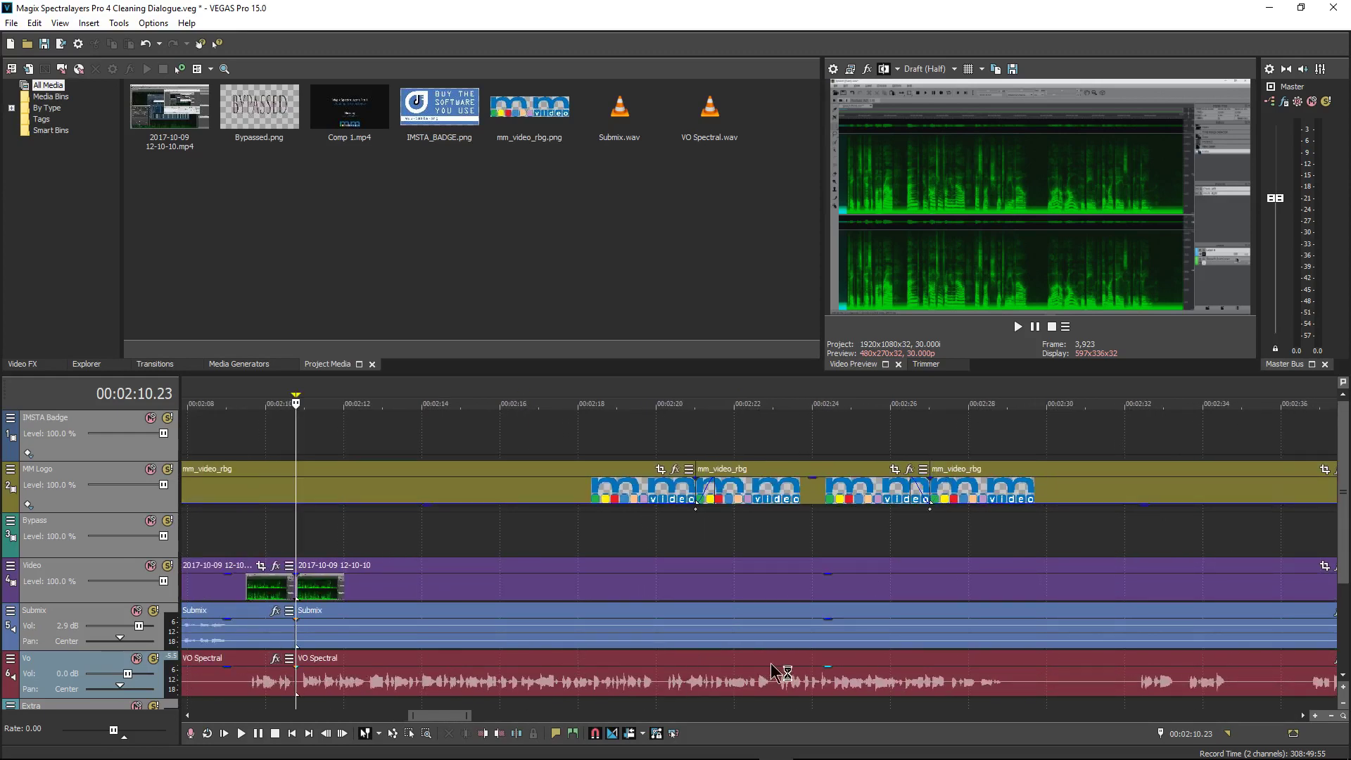
{"action": "scroll", "coordinate": [783, 681], "scroll_direction": "right", "scroll_amount": 2}
{"action": "left_click", "coordinate": [861, 683]}
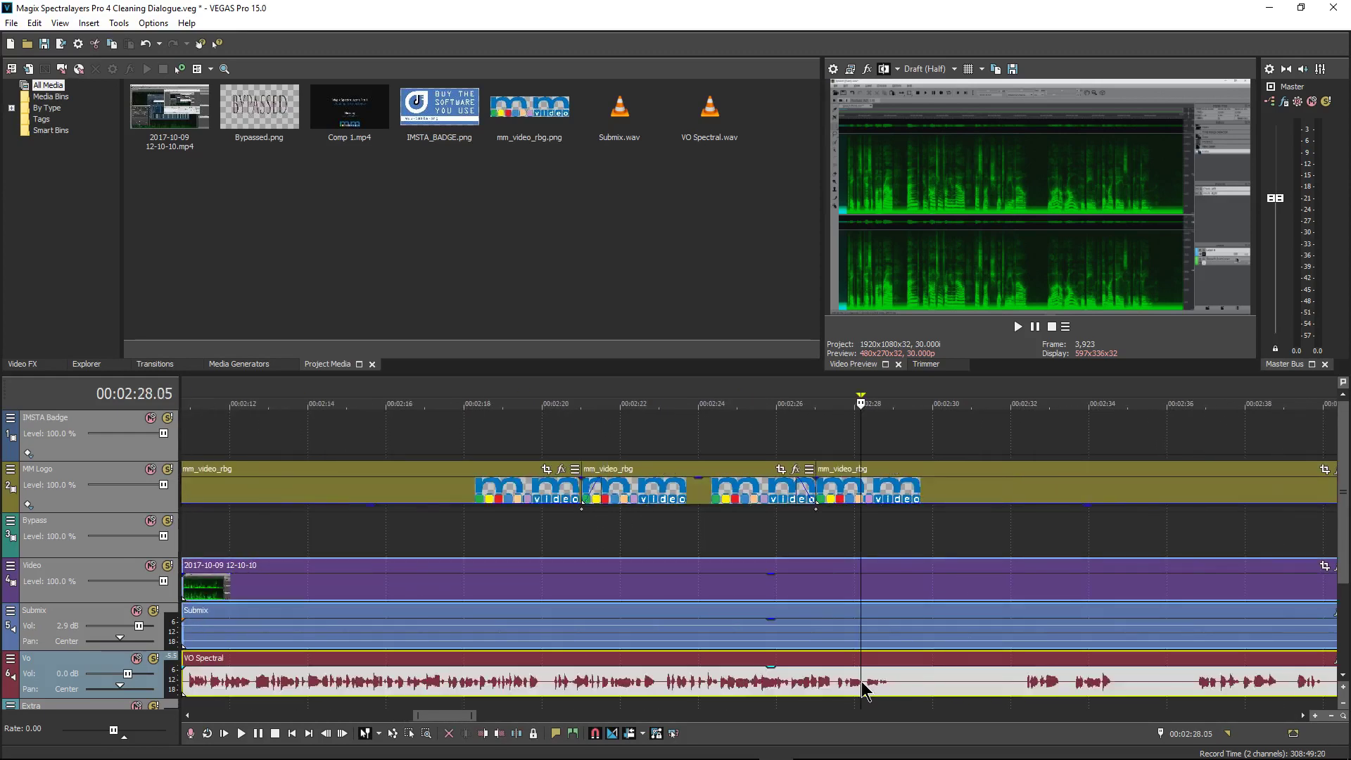
{"action": "key", "text": "space"}
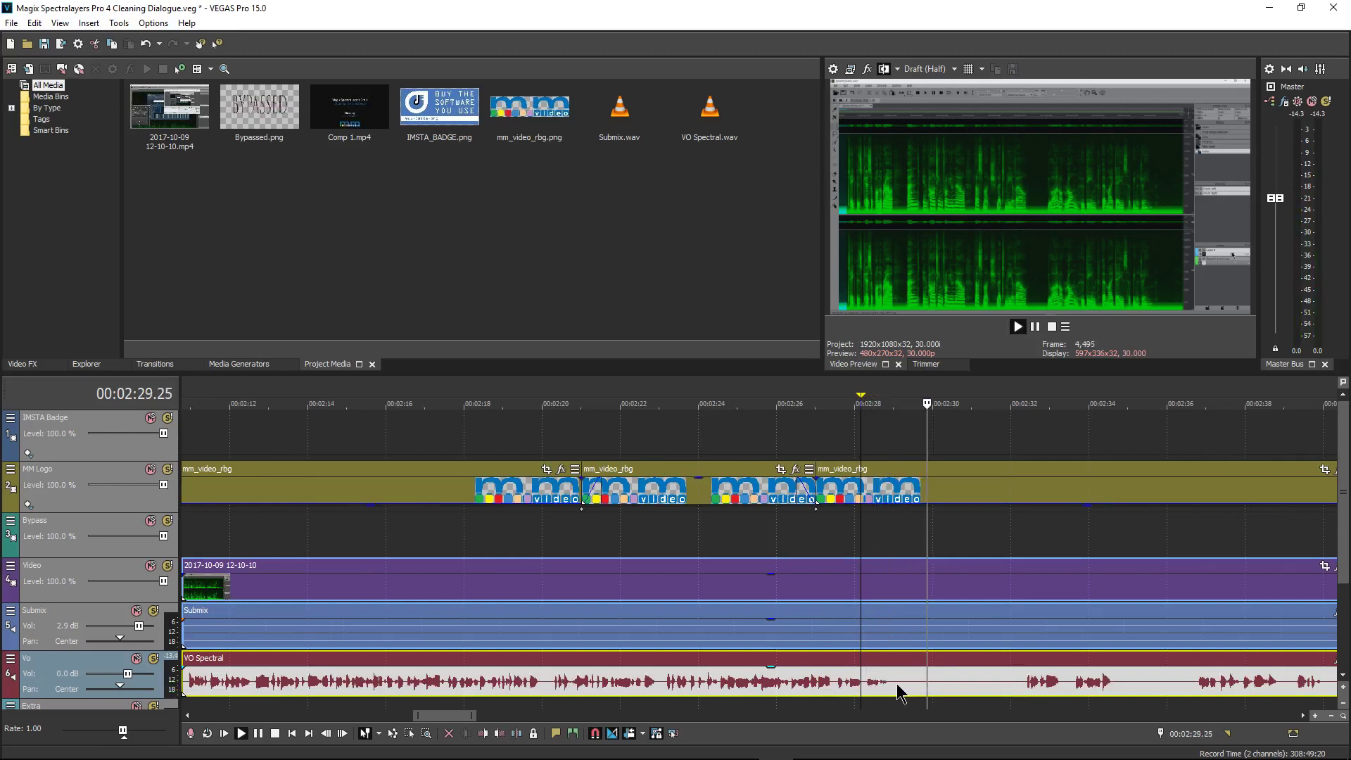
{"action": "left_click", "coordinate": [896, 686]}
{"action": "key", "text": "s"}
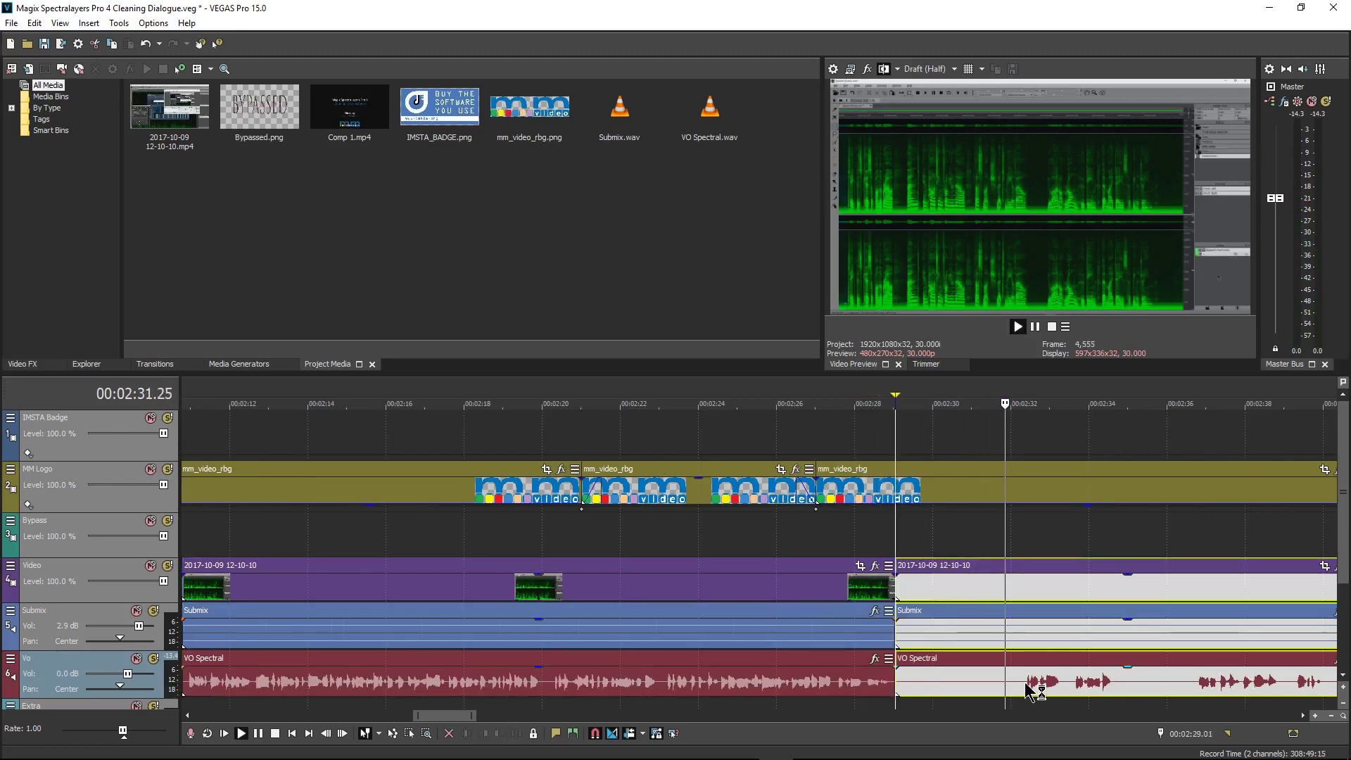
{"action": "key", "text": "s"}
{"action": "left_click", "coordinate": [993, 686]}
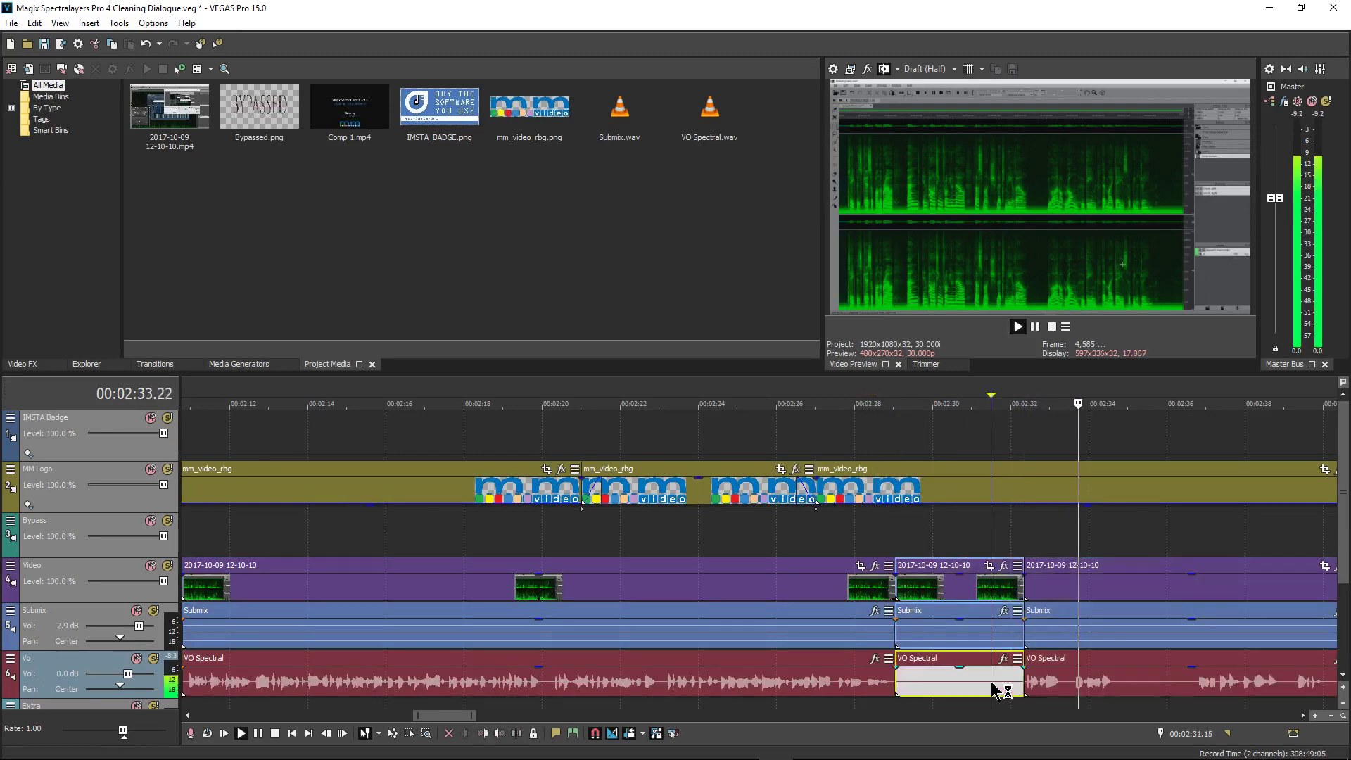
{"action": "key", "text": "space"}
{"action": "key", "text": "Delete"}
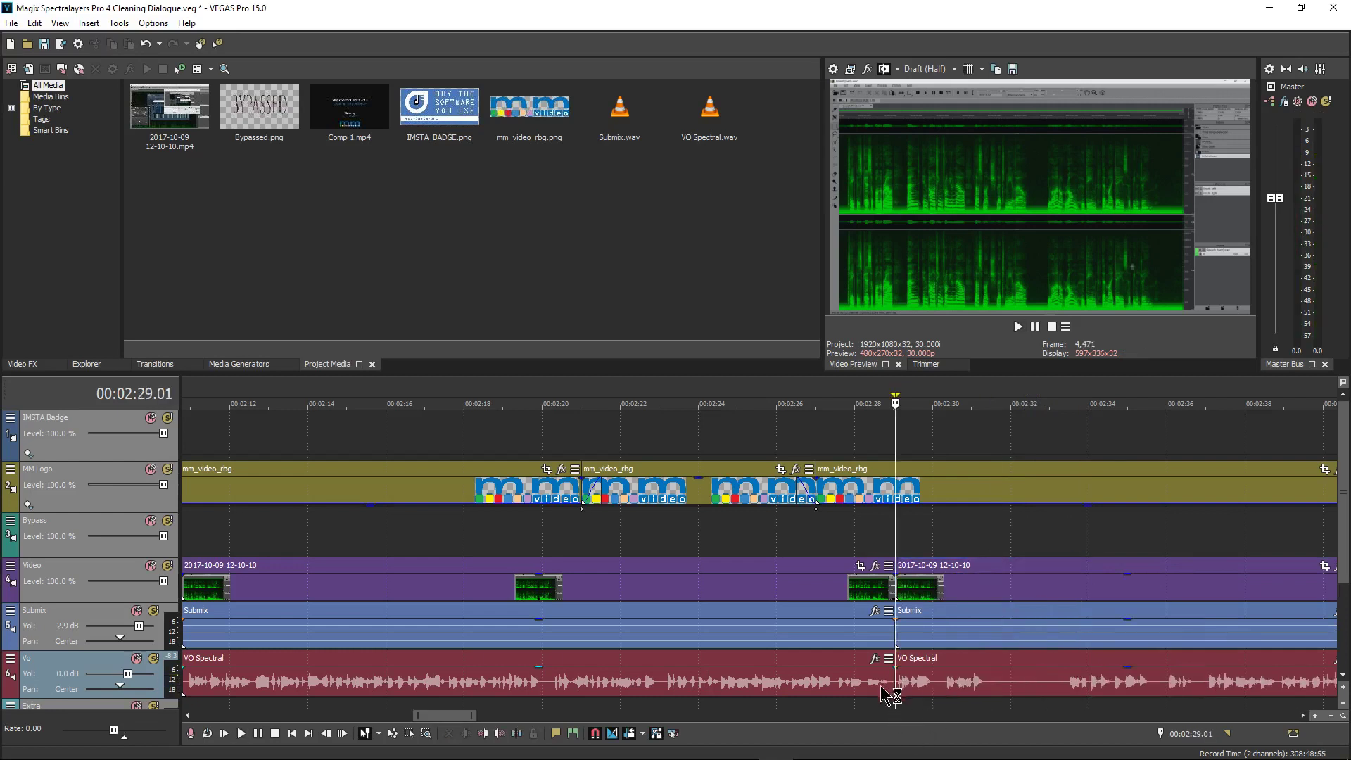
- Play back the voice-over across the cut at 00:02:29.01, and place the cursor at about 00:02:31.13
{"action": "left_click", "coordinate": [881, 687]}
{"action": "key", "text": "space"}
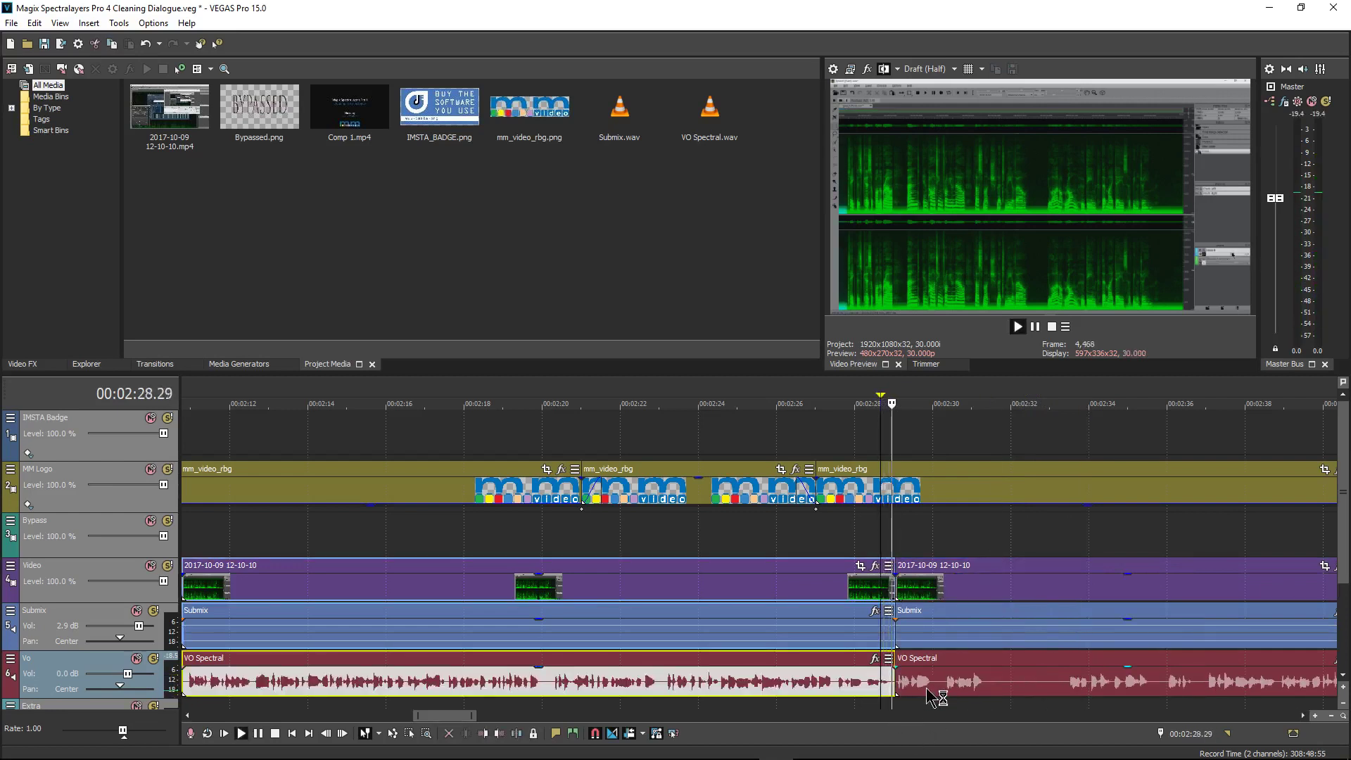
{"action": "left_click", "coordinate": [988, 684]}
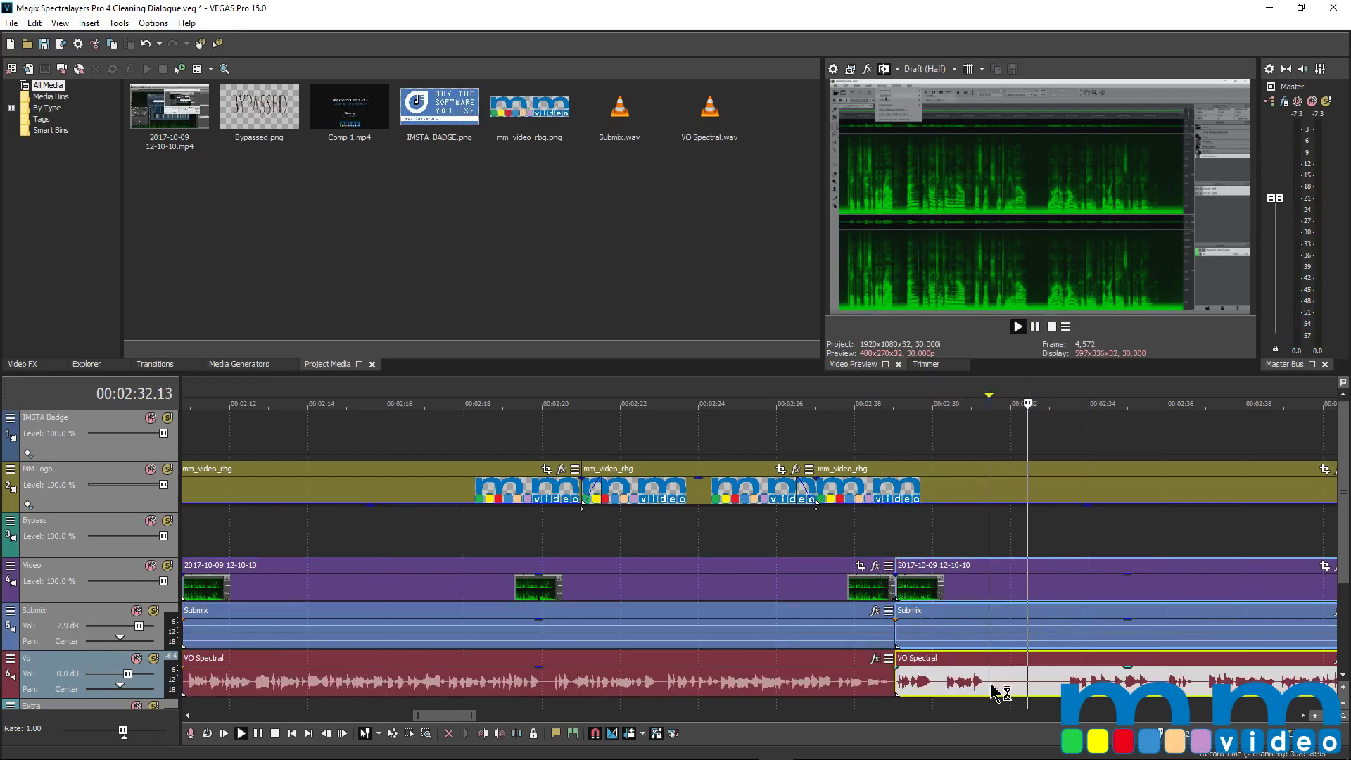
- Split the recording and audio at about 00:02:31.13 and 00:02:33.12, and time-compress the pause between to half its length
{"action": "left_click", "coordinate": [1066, 686]}
{"action": "key", "text": "space"}
{"action": "key", "text": "s"}
{"action": "left_click", "coordinate": [989, 668]}
{"action": "key", "text": "s"}
{"action": "left_click", "coordinate": [1046, 591]}
{"action": "left_click_drag", "start_coordinate": [1066, 590], "coordinate": [1026, 591]}
{"action": "key", "text": "ctrl+z"}
{"action": "left_click", "coordinate": [1026, 596]}
- Play back the recording across the time-compressed pause after 00:02:31.13
{"action": "left_click", "coordinate": [943, 591]}
{"action": "key", "text": "space"}
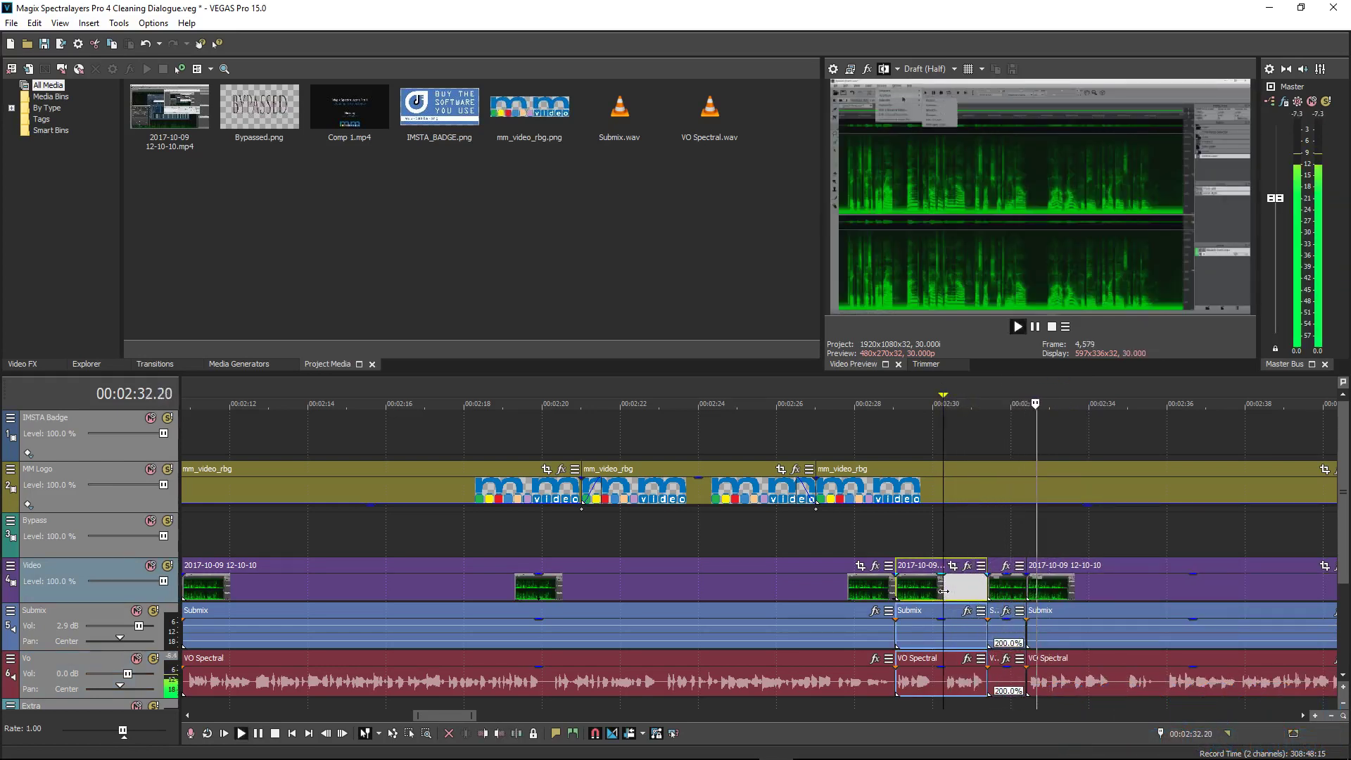
{"action": "key", "text": "space"}
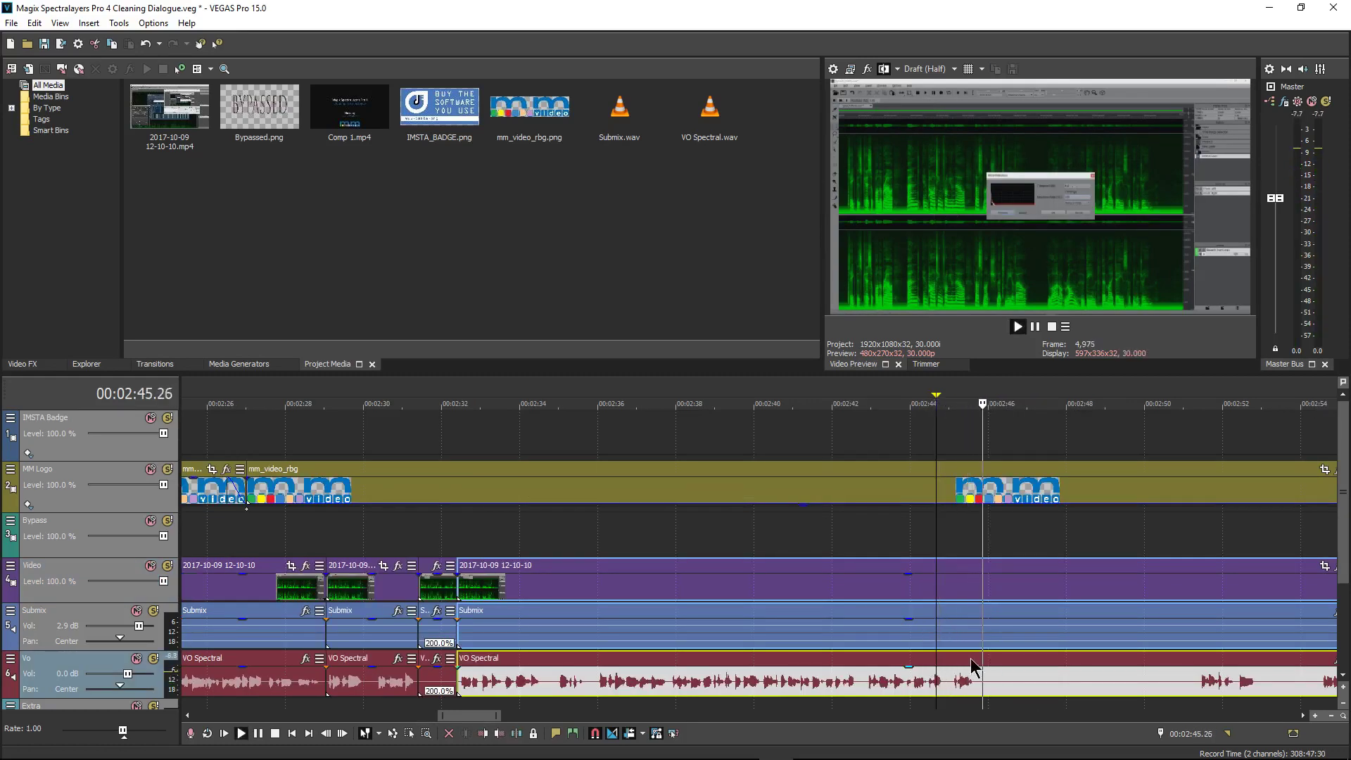
- Split the recording and audio at 00:02:45.16 and about 00:02:51.11, and ripple-delete the pause between
{"action": "key", "text": "space"}
{"action": "key", "text": "s"}
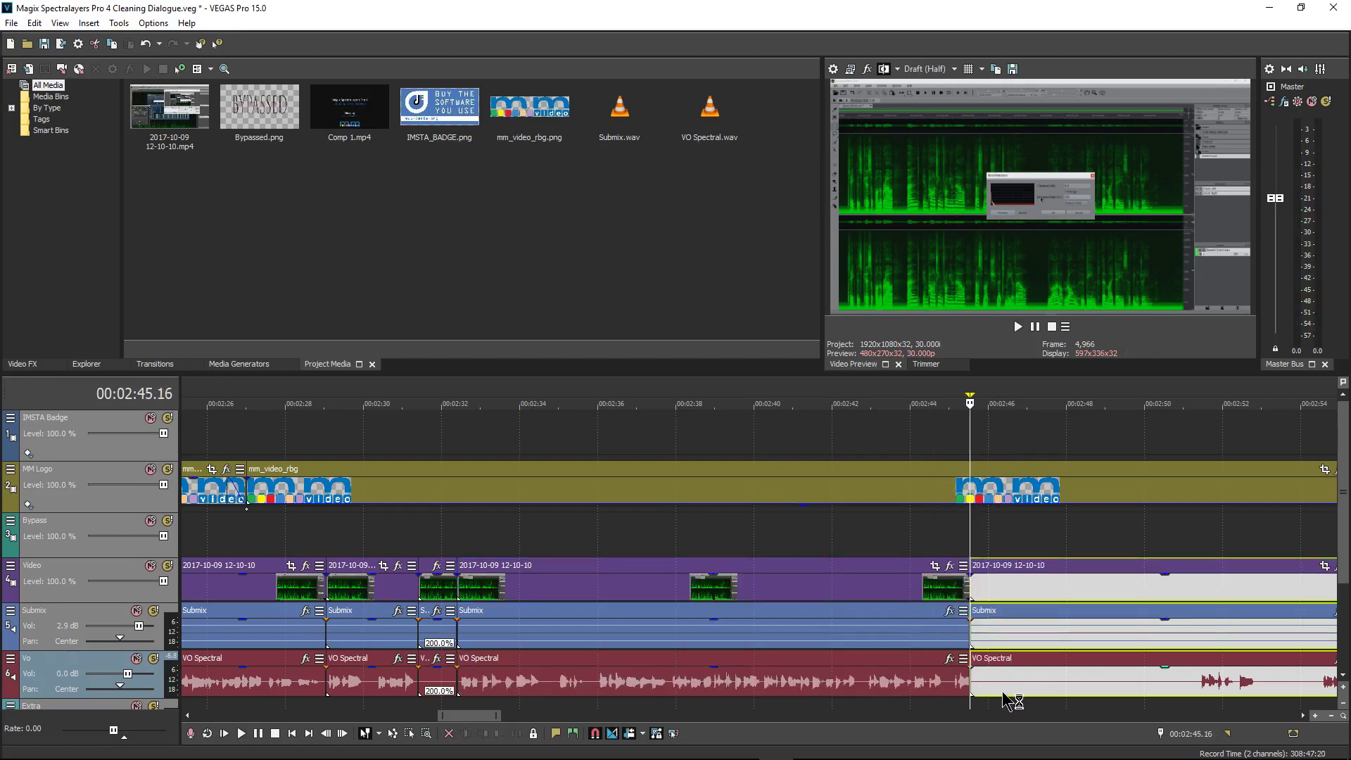
{"action": "left_click", "coordinate": [1198, 686]}
{"action": "key", "text": "s"}
{"action": "key", "text": "space"}
{"action": "key", "text": "space"}
{"action": "left_click", "coordinate": [1120, 686]}
{"action": "key", "text": "Delete"}
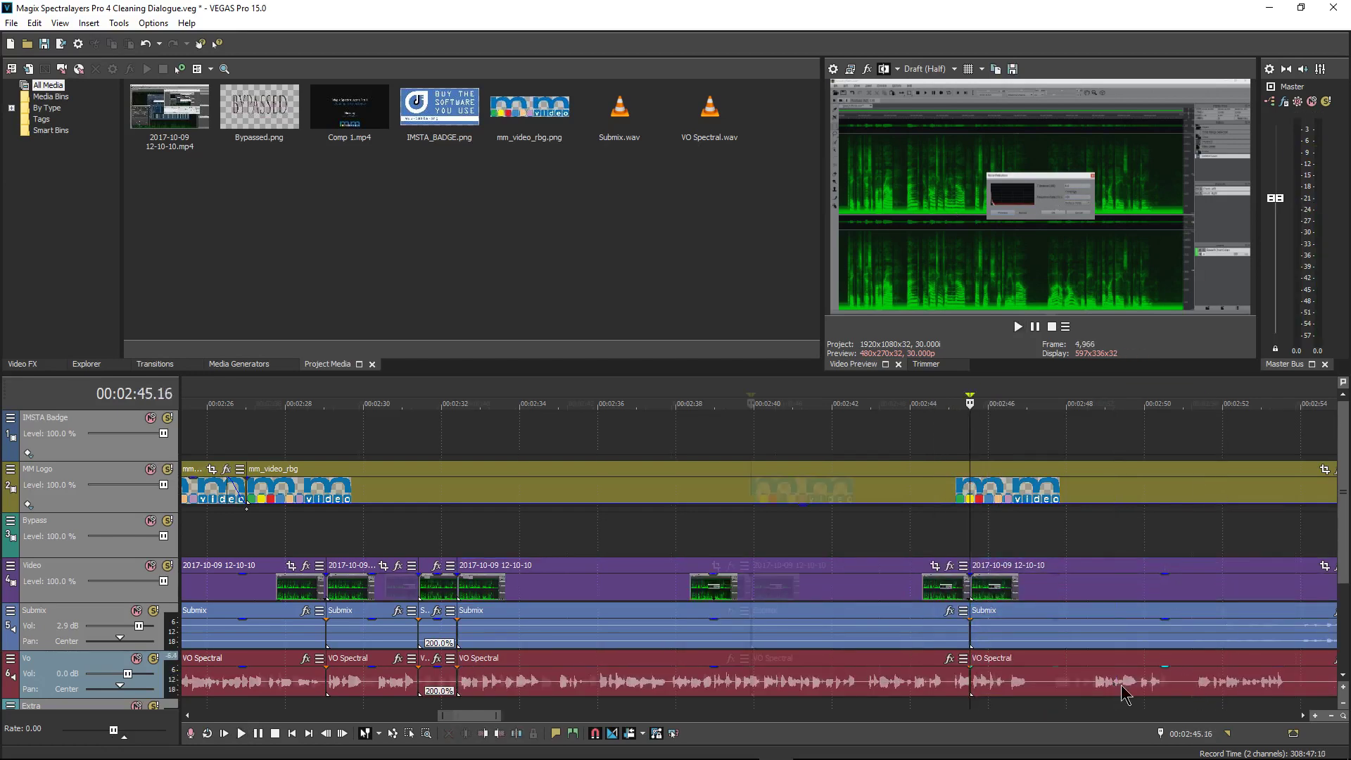
- Play back the join at 00:02:45.16 and ripple-extend the end of the event before it by about four frames
{"action": "scroll", "coordinate": [1126, 695], "scroll_direction": "up", "scroll_amount": 3}
{"action": "left_click", "coordinate": [642, 681]}
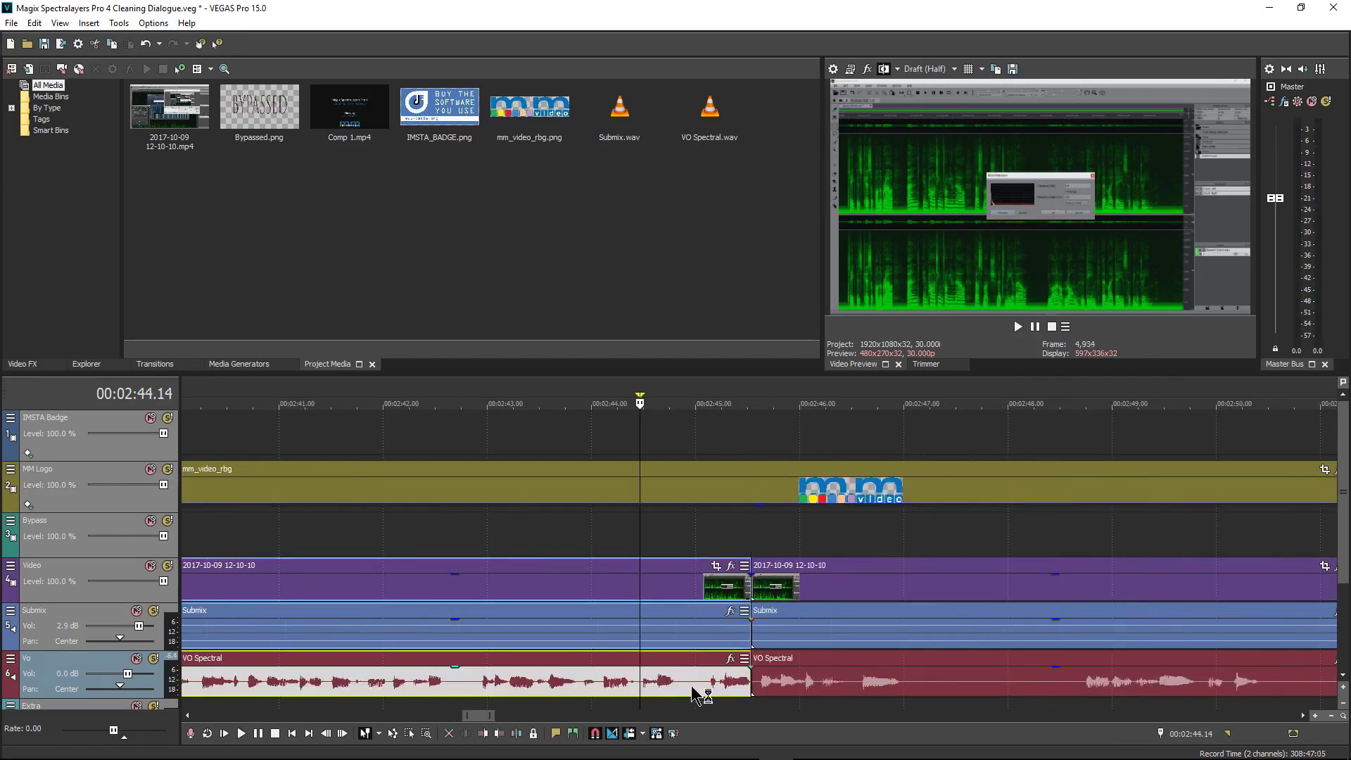
{"action": "key", "text": "space"}
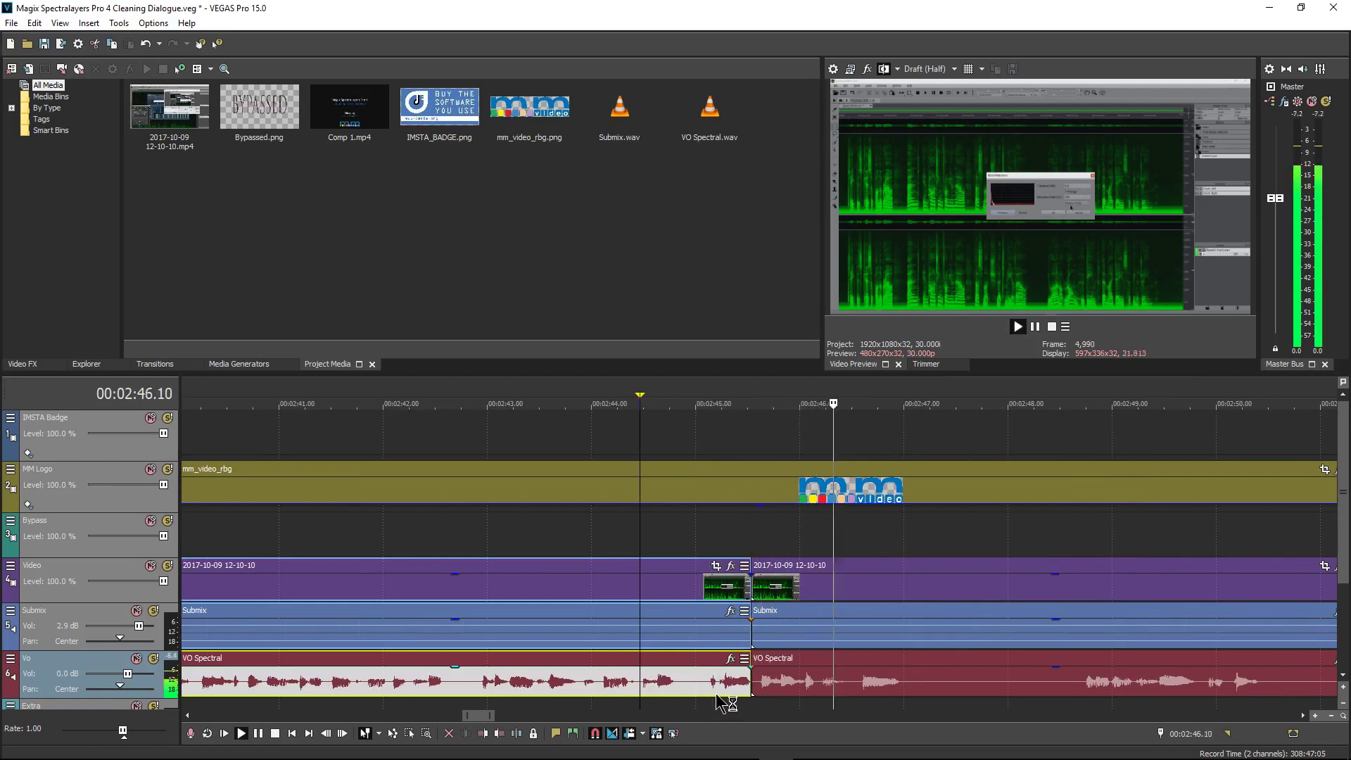
{"action": "key", "text": "space"}
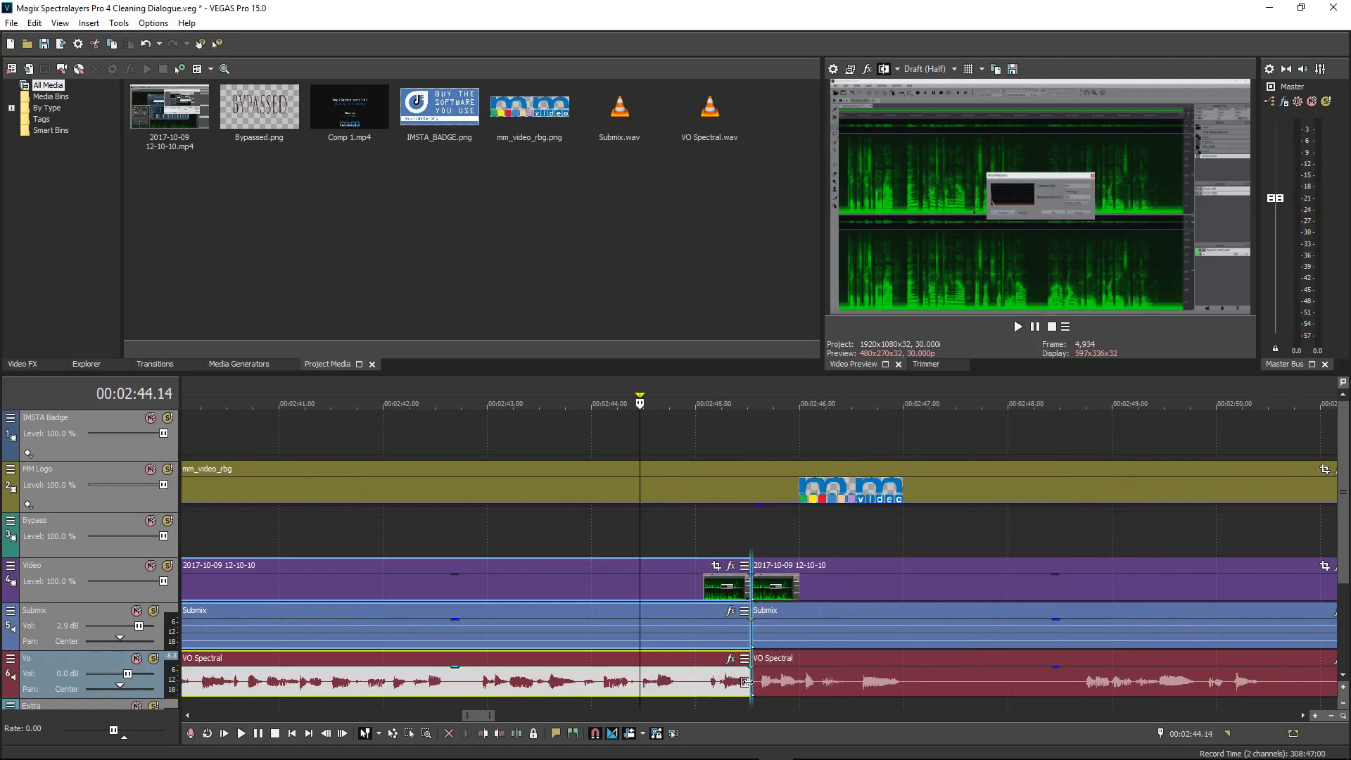
{"action": "left_click_drag", "start_coordinate": [752, 684], "coordinate": [759, 685]}
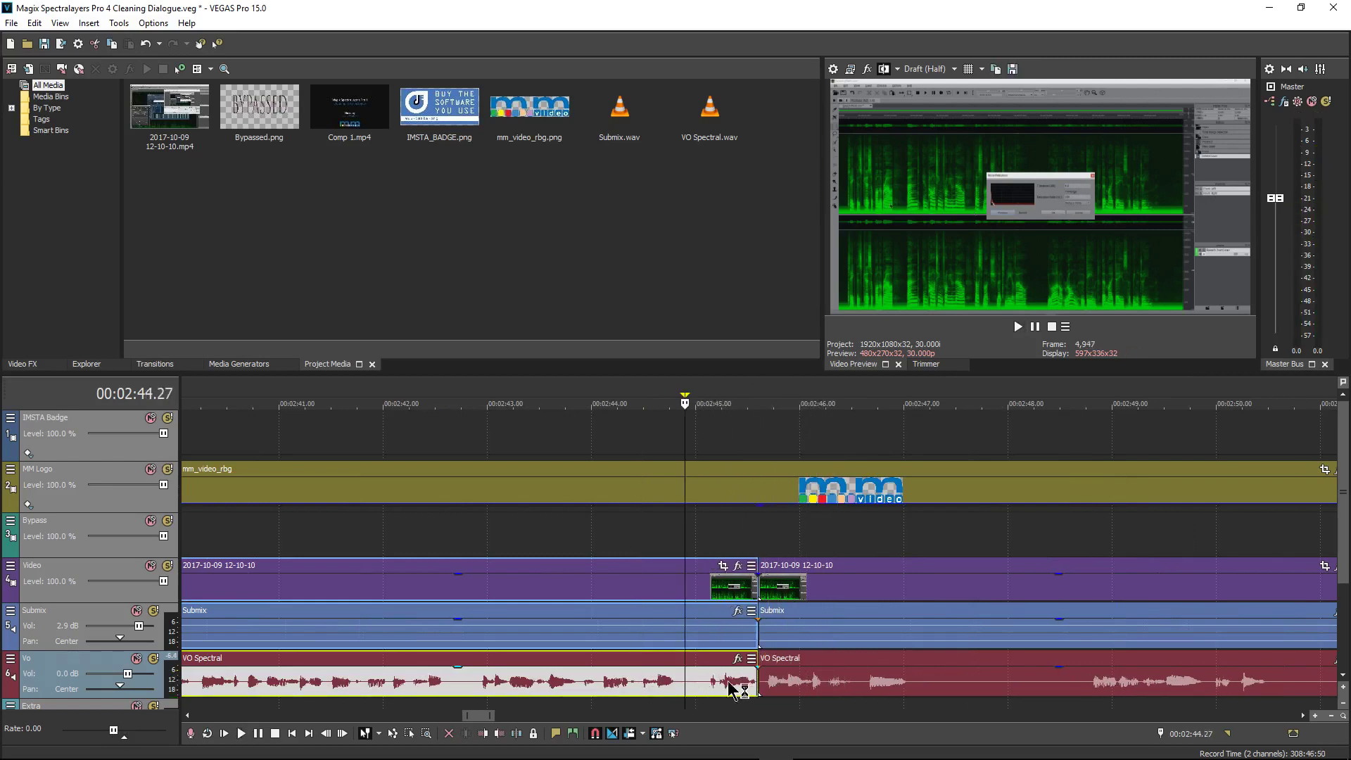
{"action": "key", "text": "space"}
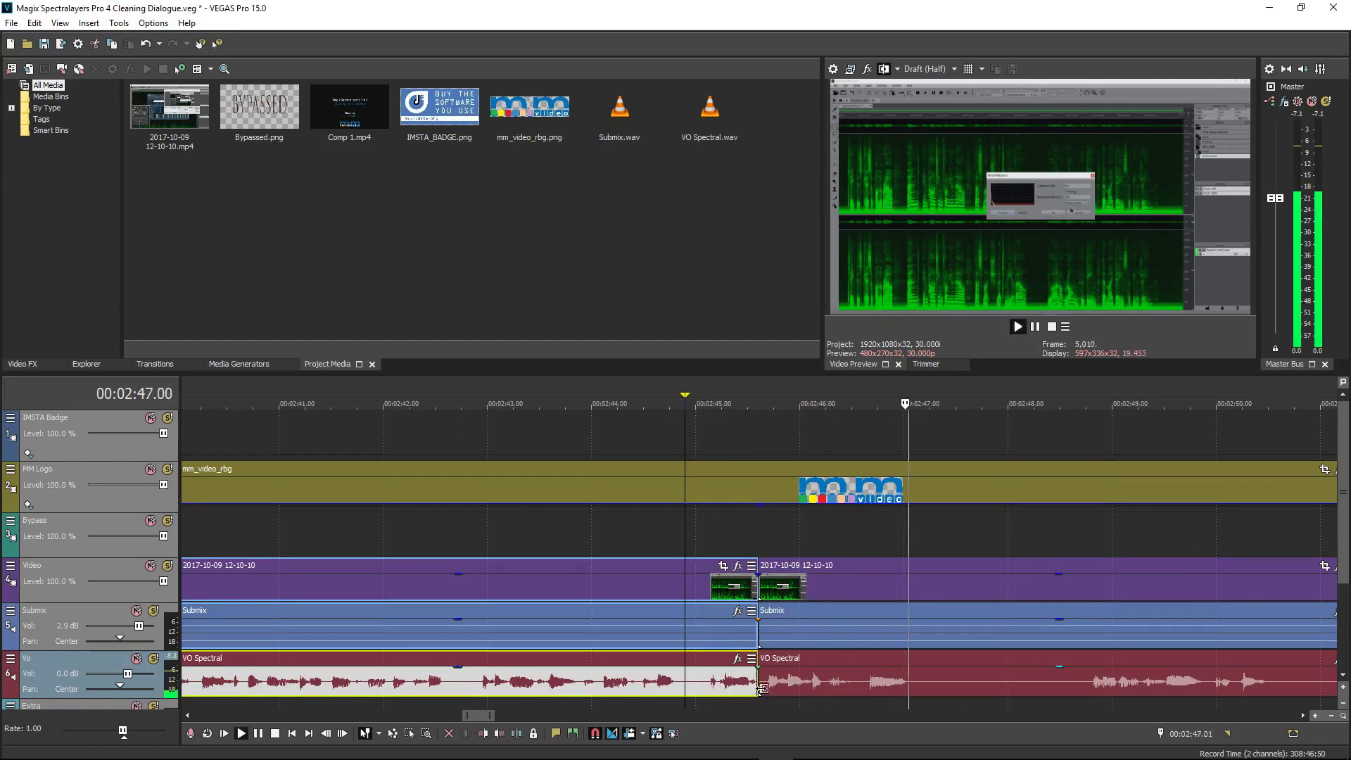
{"action": "key", "text": "space"}
{"action": "left_click_drag", "start_coordinate": [758, 684], "coordinate": [765, 686]}
{"action": "key", "text": "space"}
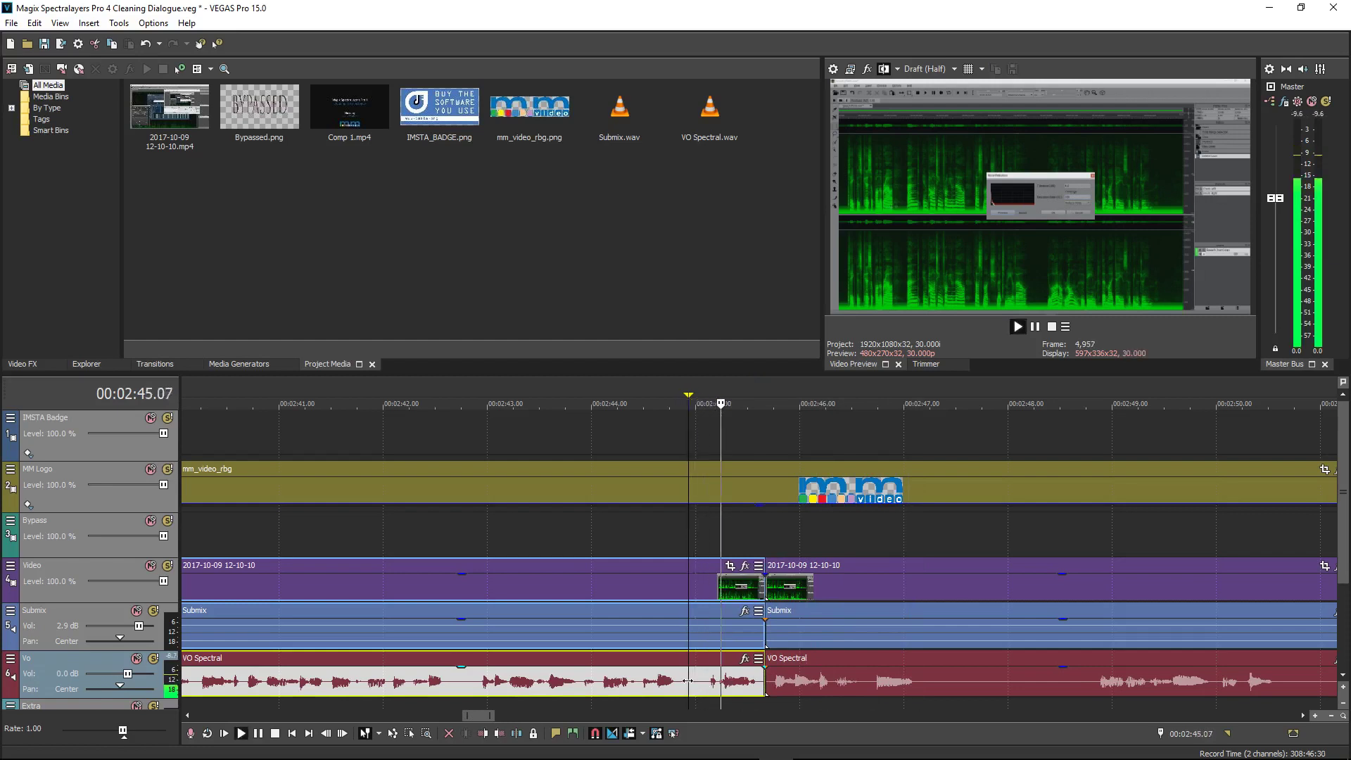
{"action": "key", "text": "space"}
- Split the recording and audio at about 00:02:47.07 and at 00:02:48.26, and time-compress the pause between to 272.2% speed
{"action": "left_click", "coordinate": [931, 694]}
{"action": "key", "text": "s"}
{"action": "left_click", "coordinate": [1099, 682]}
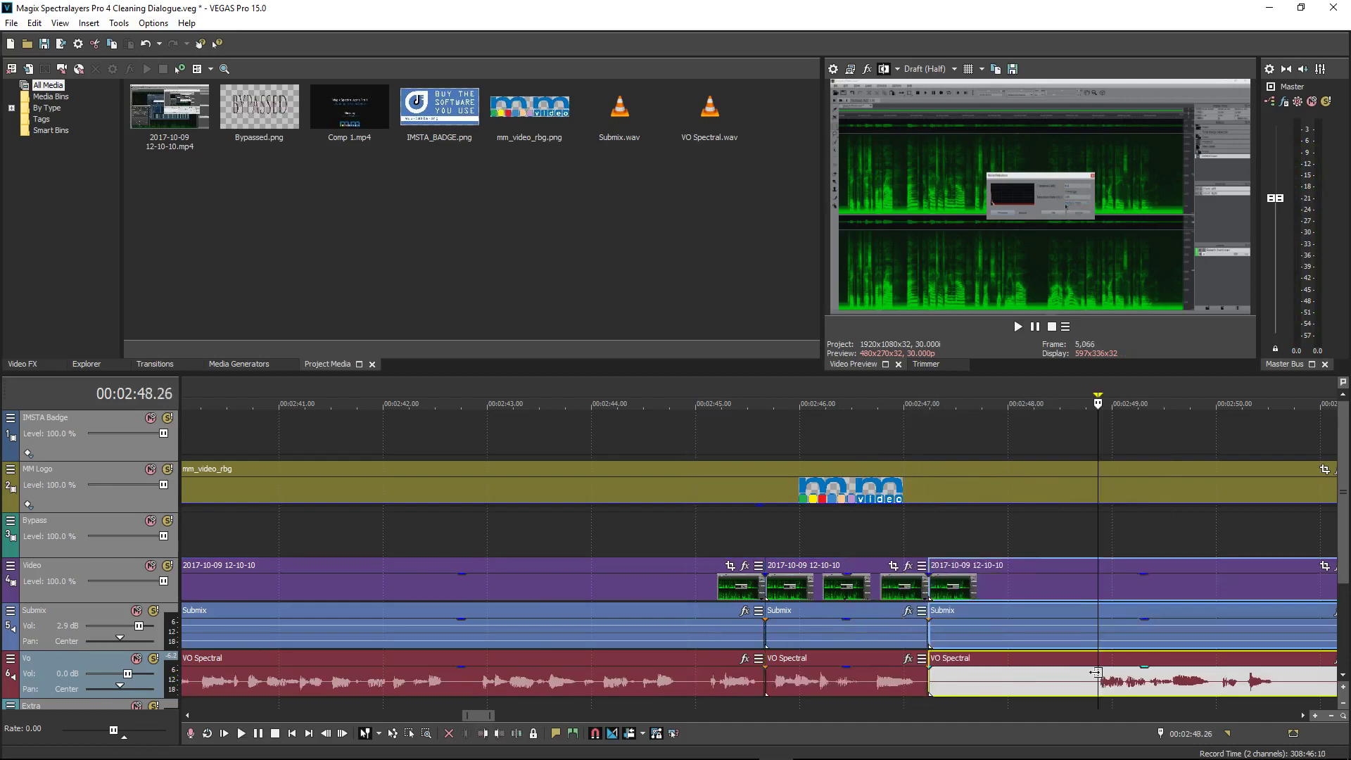
{"action": "key", "text": "s"}
{"action": "left_click", "coordinate": [1050, 589]}
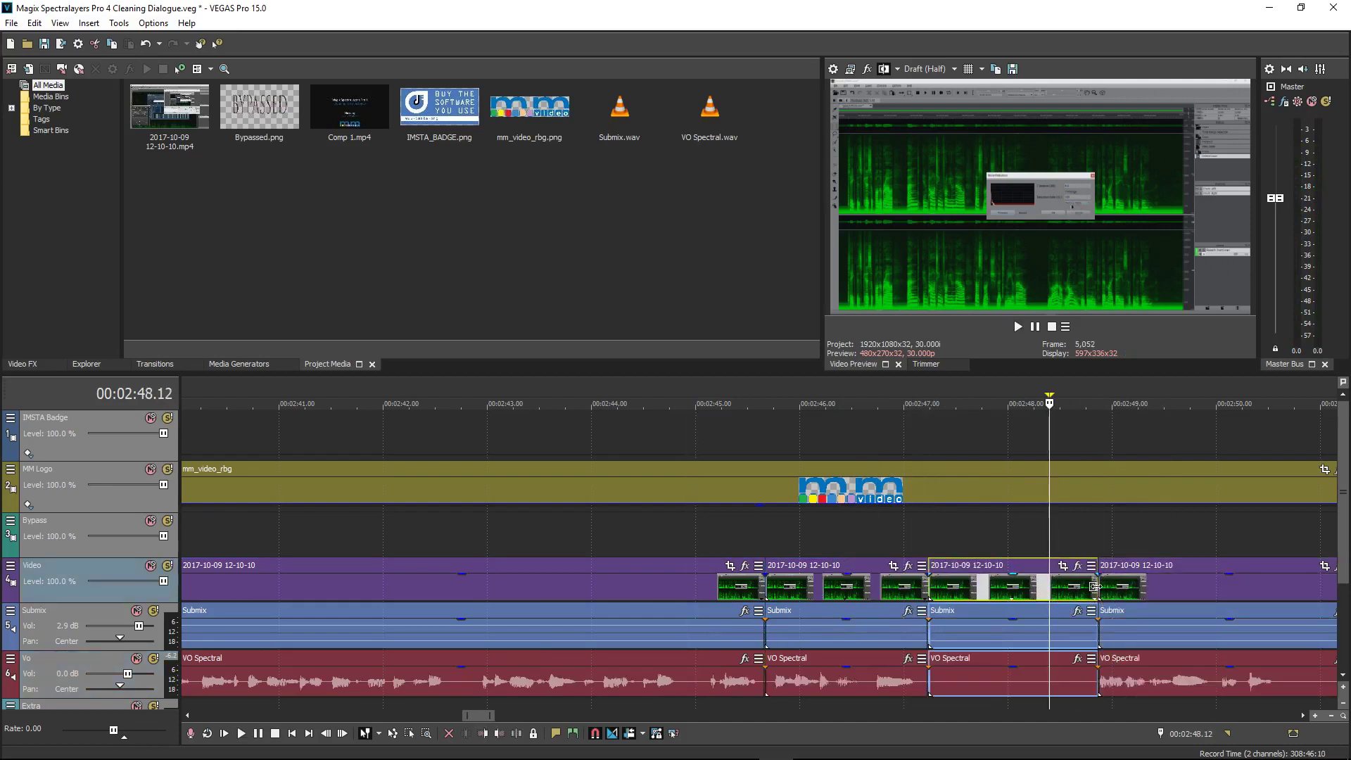
{"action": "left_click_drag", "start_coordinate": [1097, 590], "coordinate": [990, 589]}
- Play back from 00:02:46.16 across the time-compressed pause
{"action": "left_click", "coordinate": [857, 607]}
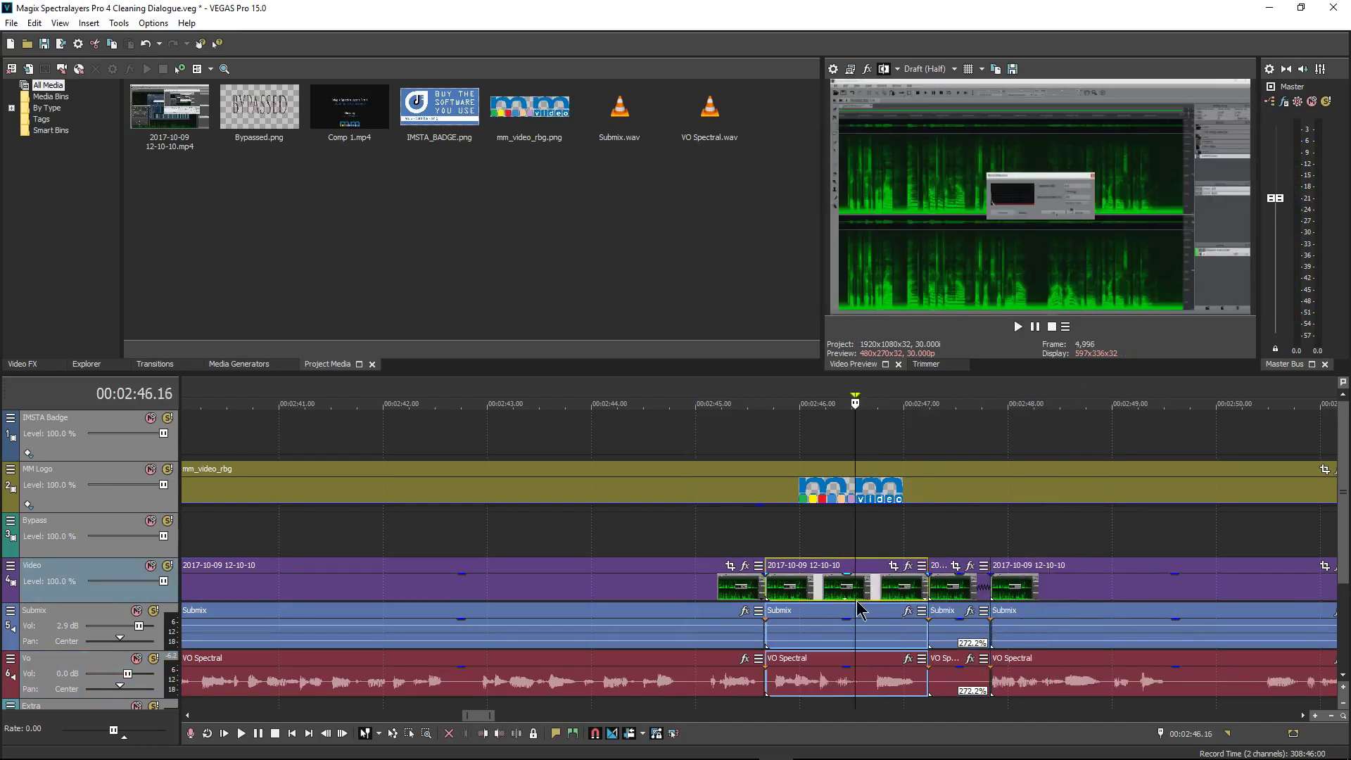
{"action": "key", "text": "space"}
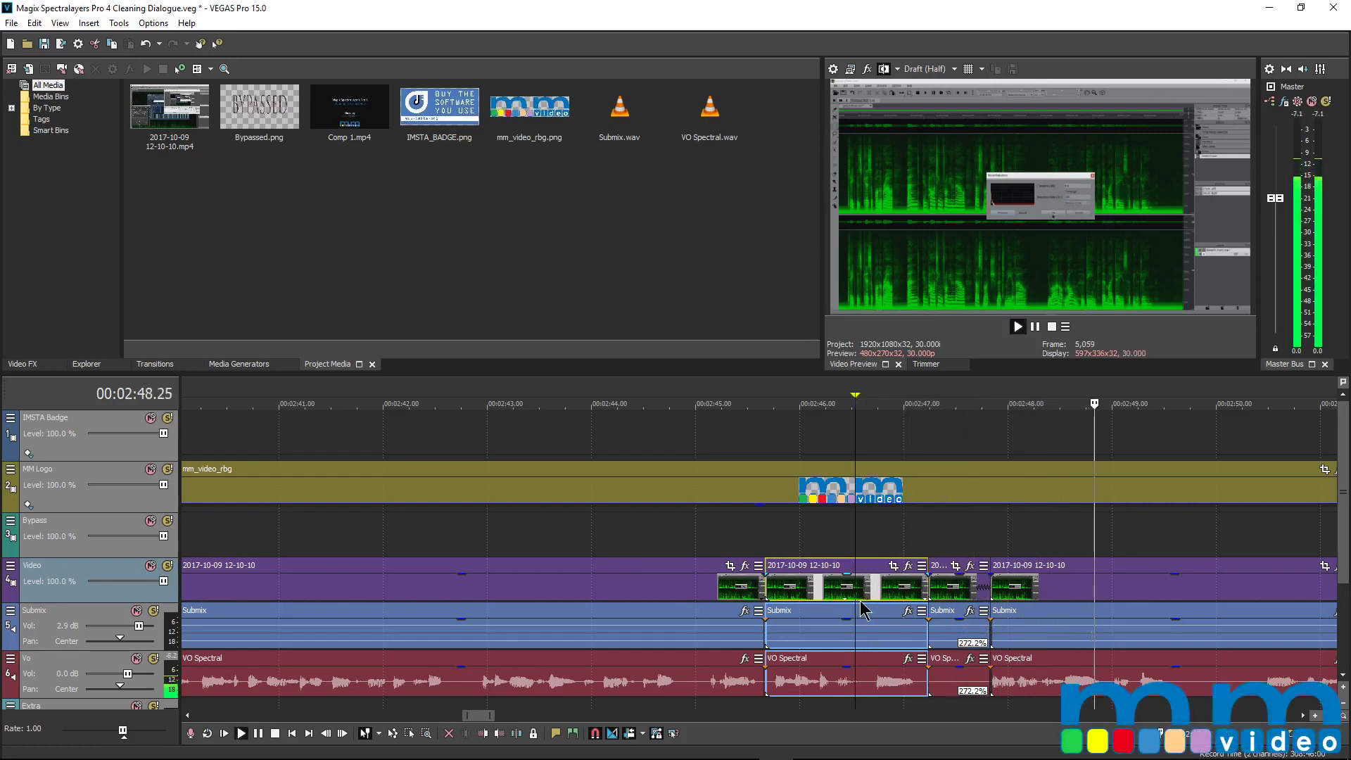
{"action": "key", "text": "space"}
- Play back from 00:03:02.09, and split the recording and audio there and at about 00:03:03.28 to isolate the pause
{"action": "scroll", "coordinate": [864, 610], "scroll_direction": "down", "scroll_amount": 6}
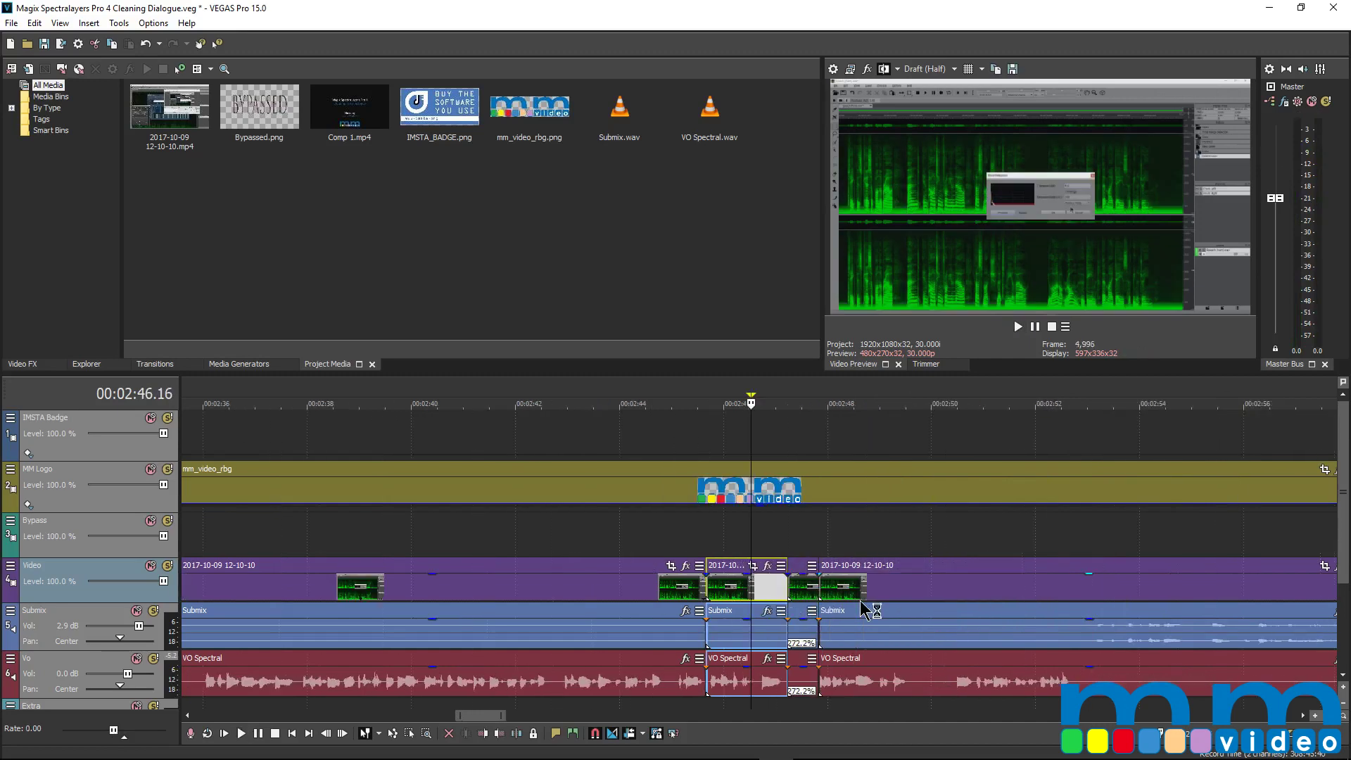
{"action": "scroll", "coordinate": [775, 627], "scroll_direction": "right", "scroll_amount": 2}
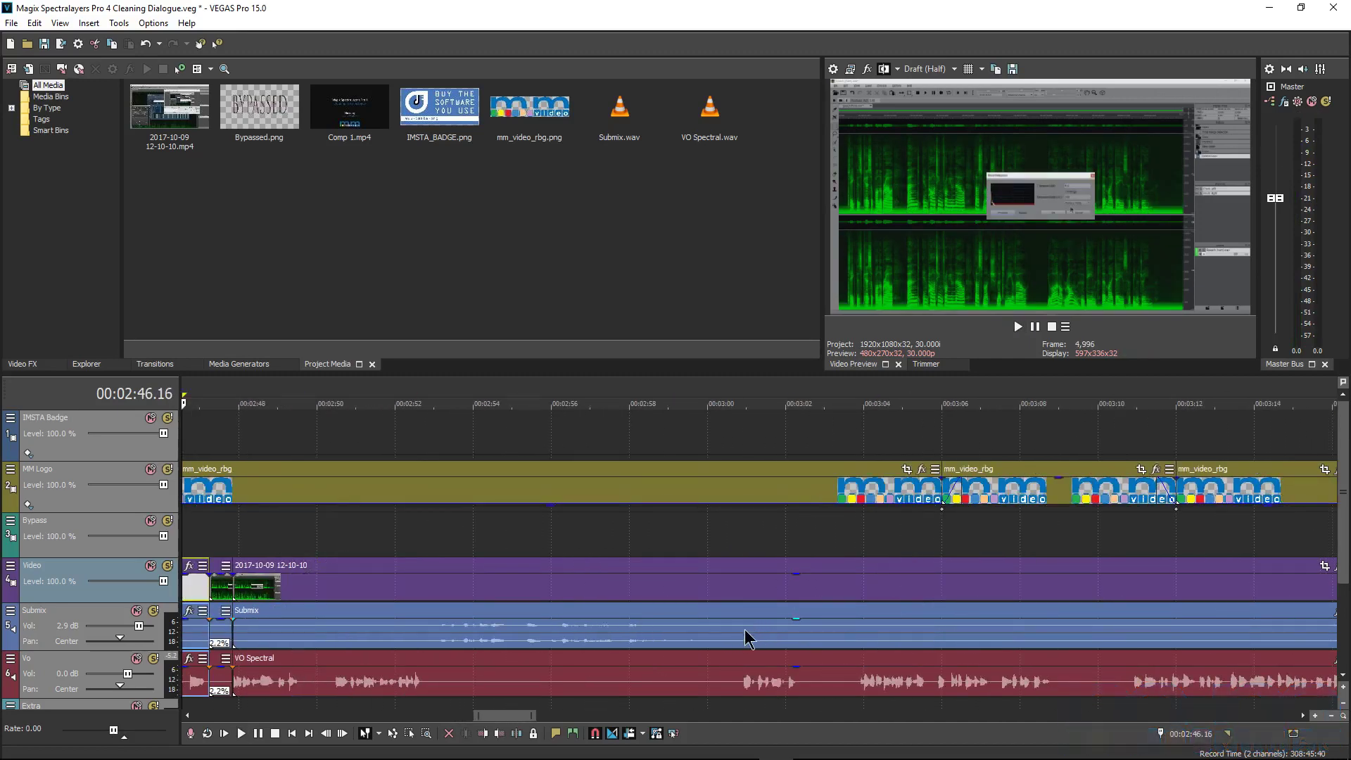
{"action": "left_click", "coordinate": [798, 686]}
{"action": "key", "text": "space"}
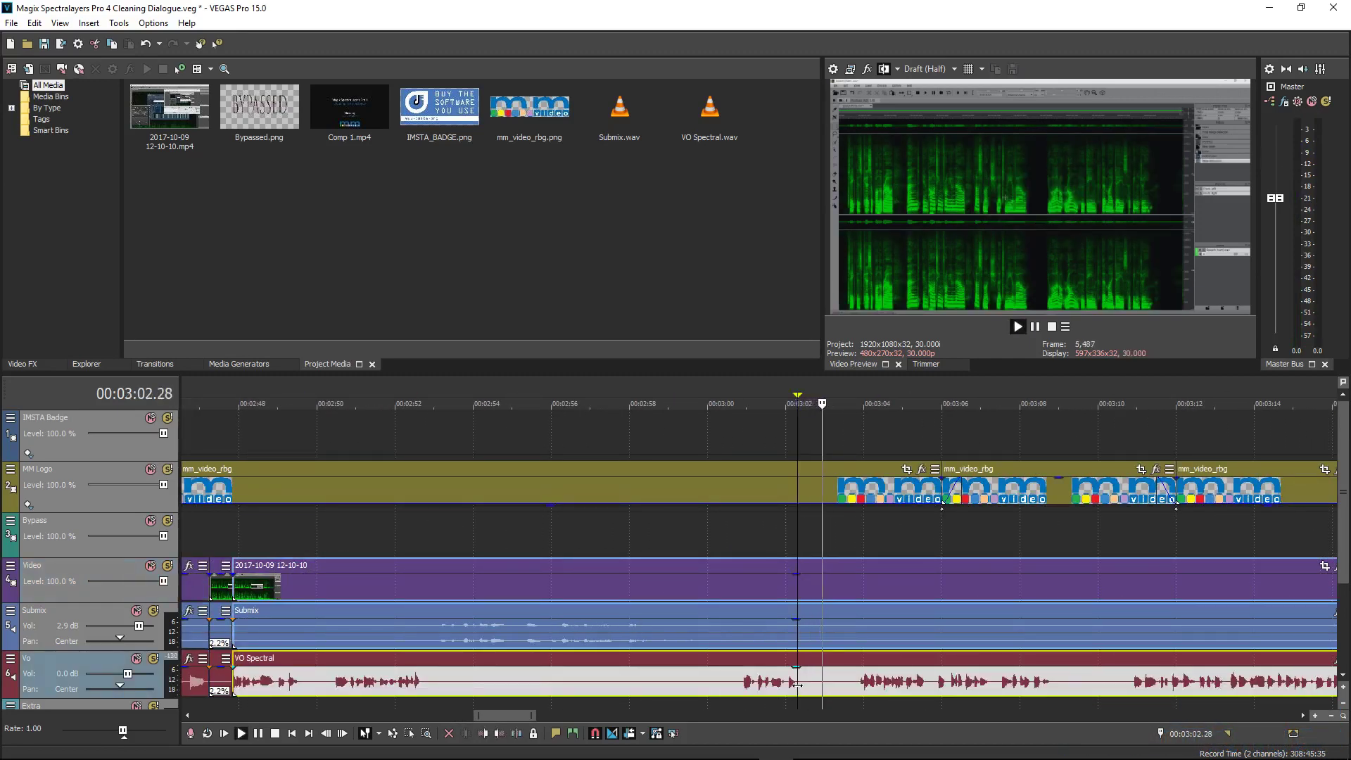
{"action": "key", "text": "space"}
{"action": "key", "text": "s"}
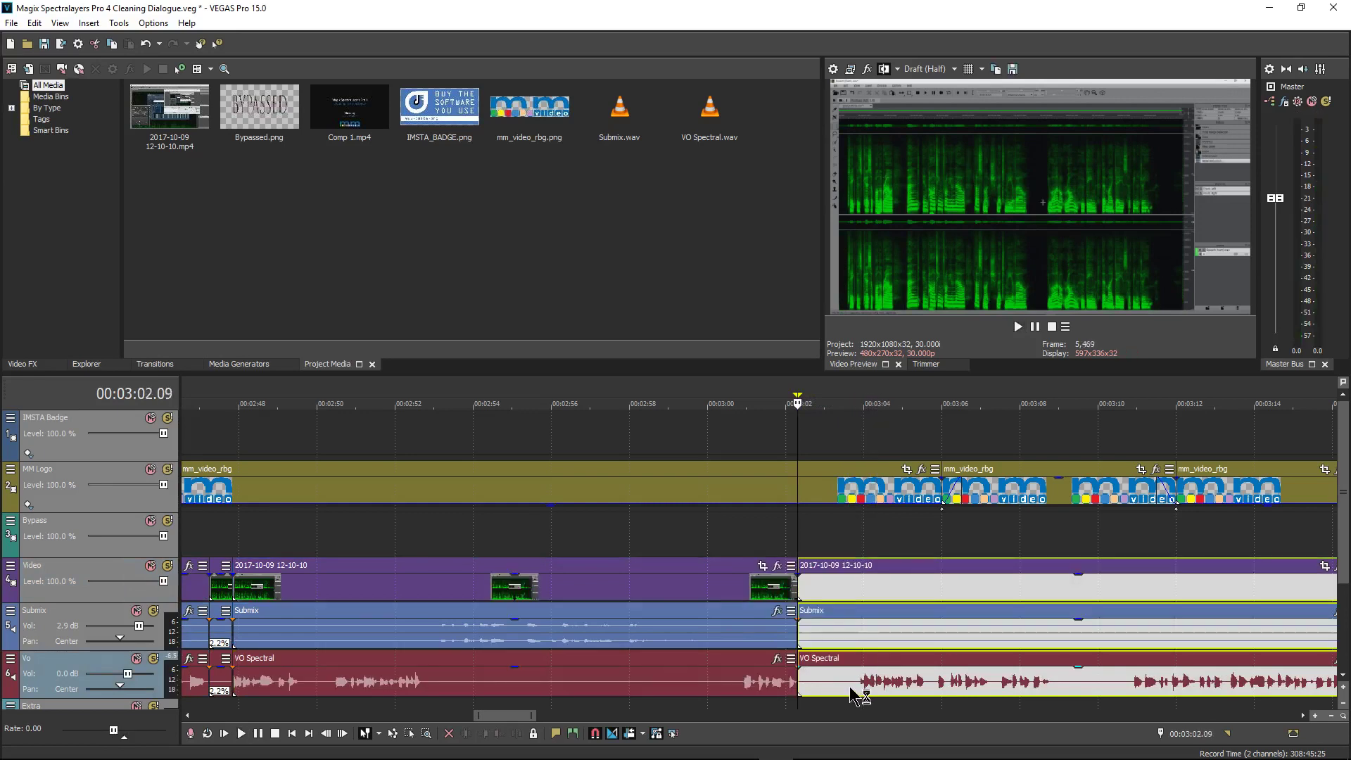
{"action": "left_click", "coordinate": [862, 693]}
{"action": "key", "text": "s"}
- Play back from 00:03:02.27 and 00:03:01.16, and ripple-delete the isolated pause after 00:03:02.09
{"action": "left_click", "coordinate": [823, 686]}
{"action": "key", "text": "space"}
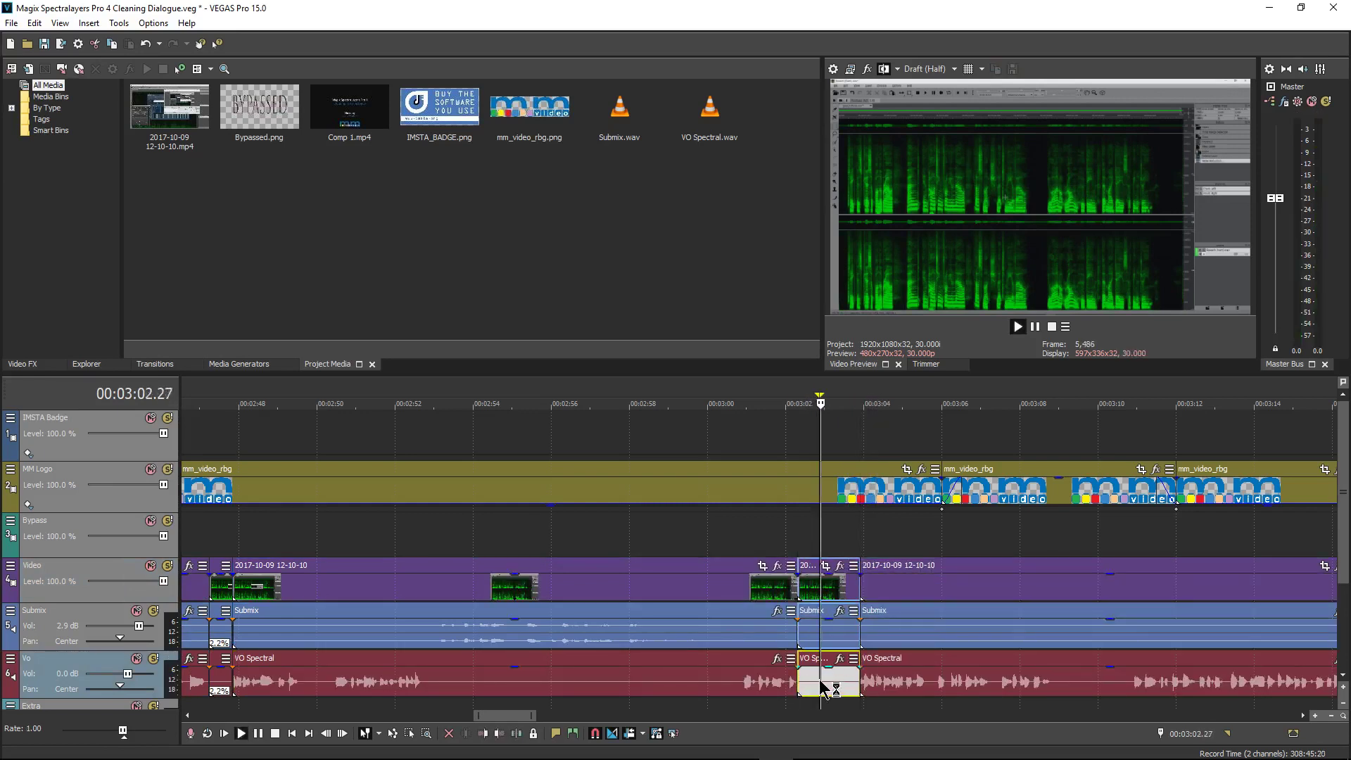
{"action": "left_click", "coordinate": [768, 686]}
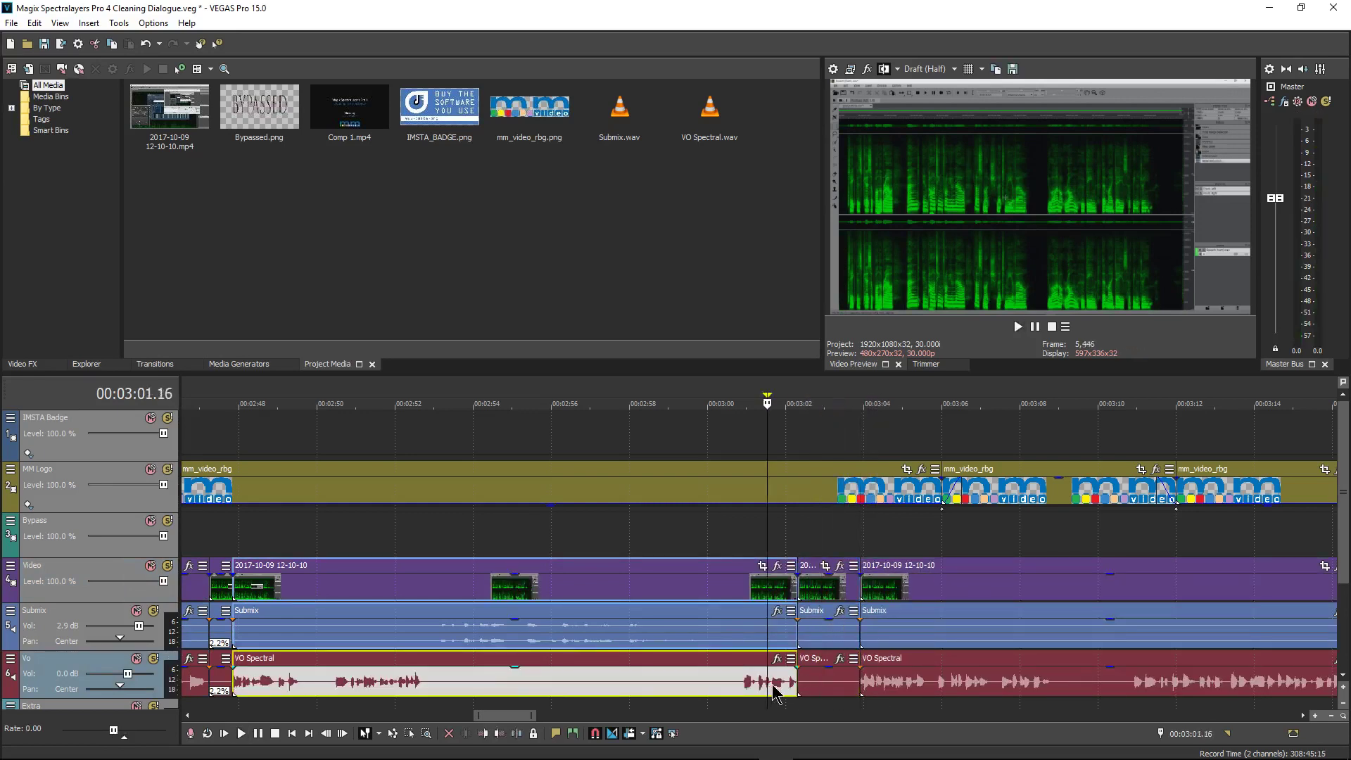
{"action": "key", "text": "space"}
{"action": "left_click", "coordinate": [817, 695]}
{"action": "key", "text": "Delete"}
- Play back from 00:03:06.27, split the recording and audio at 00:03:14.25 and about 00:03:16.13, and time-compress the pause between to 165.5% speed
{"action": "left_click", "coordinate": [978, 684]}
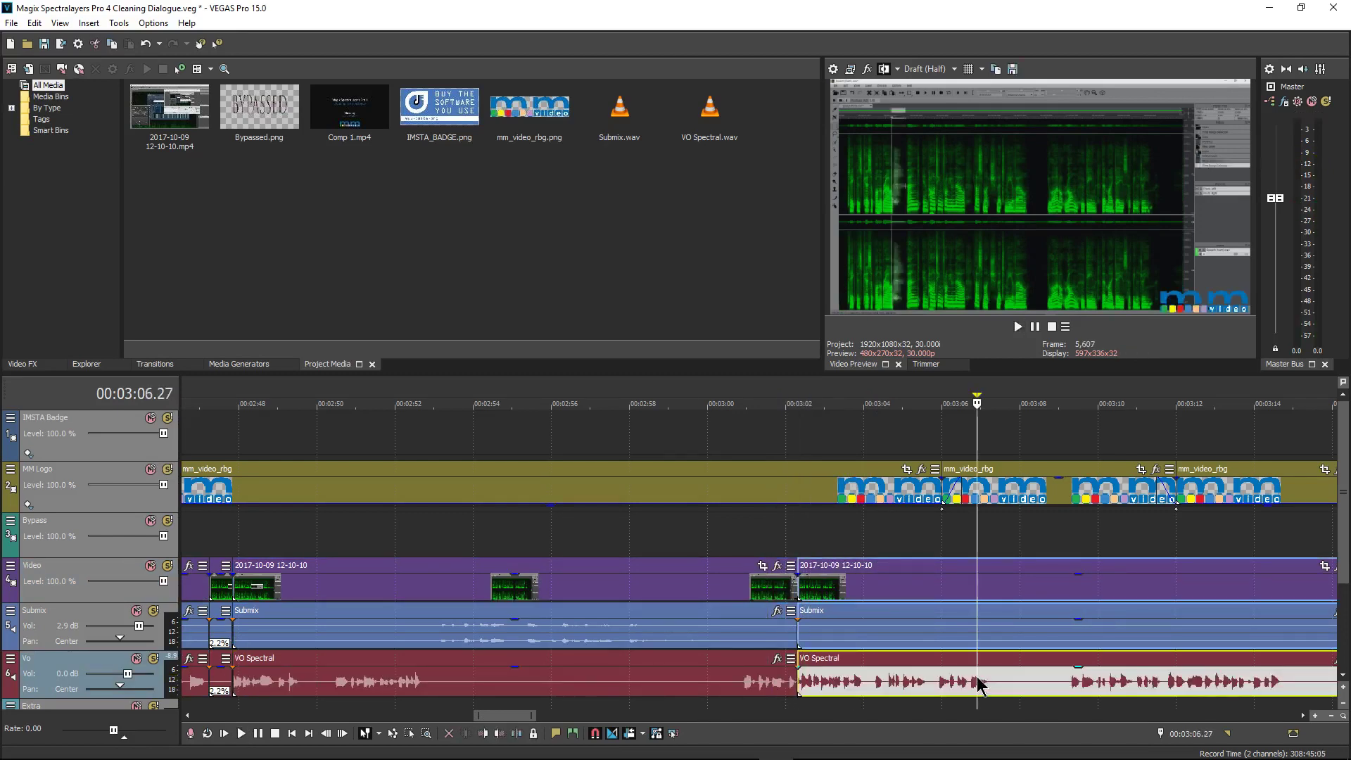
{"action": "key", "text": "space"}
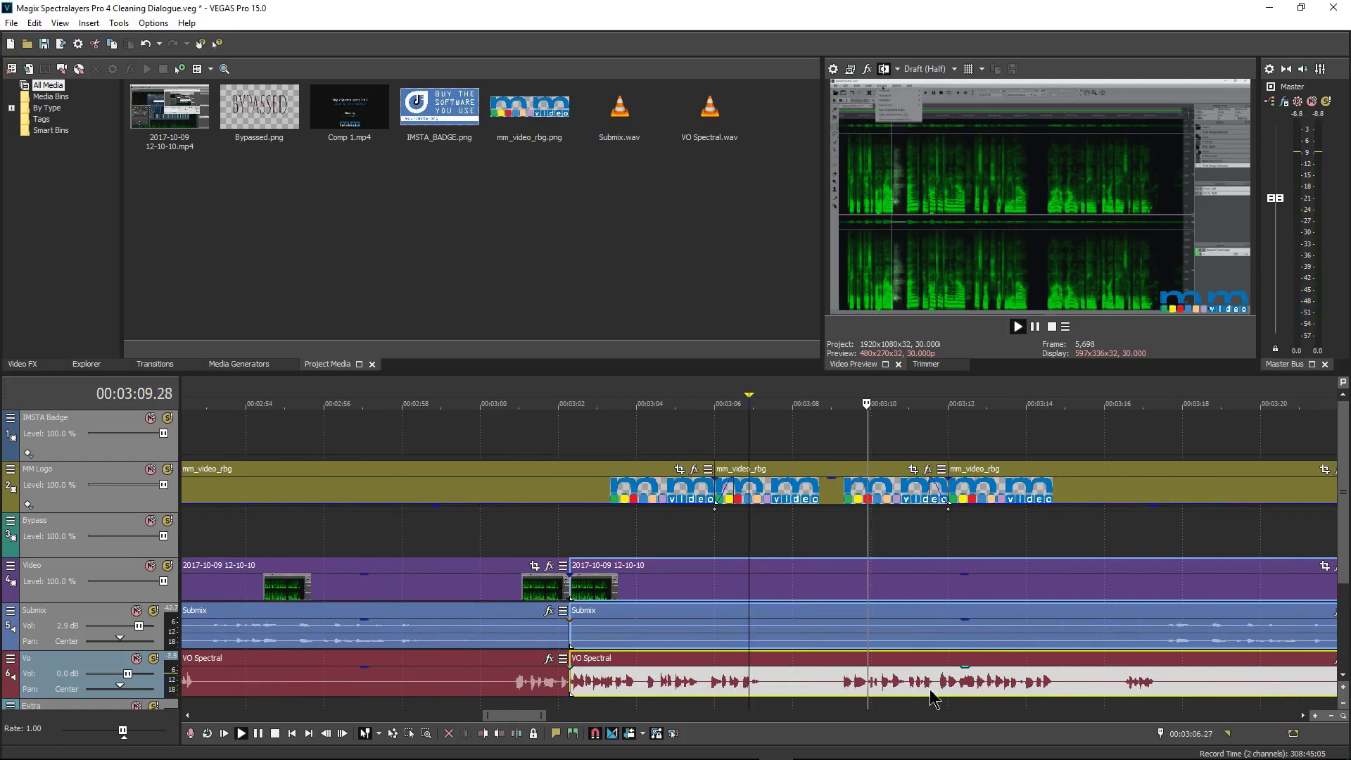
{"action": "key", "text": "space"}
{"action": "left_click", "coordinate": [1059, 686]}
{"action": "key", "text": "s"}
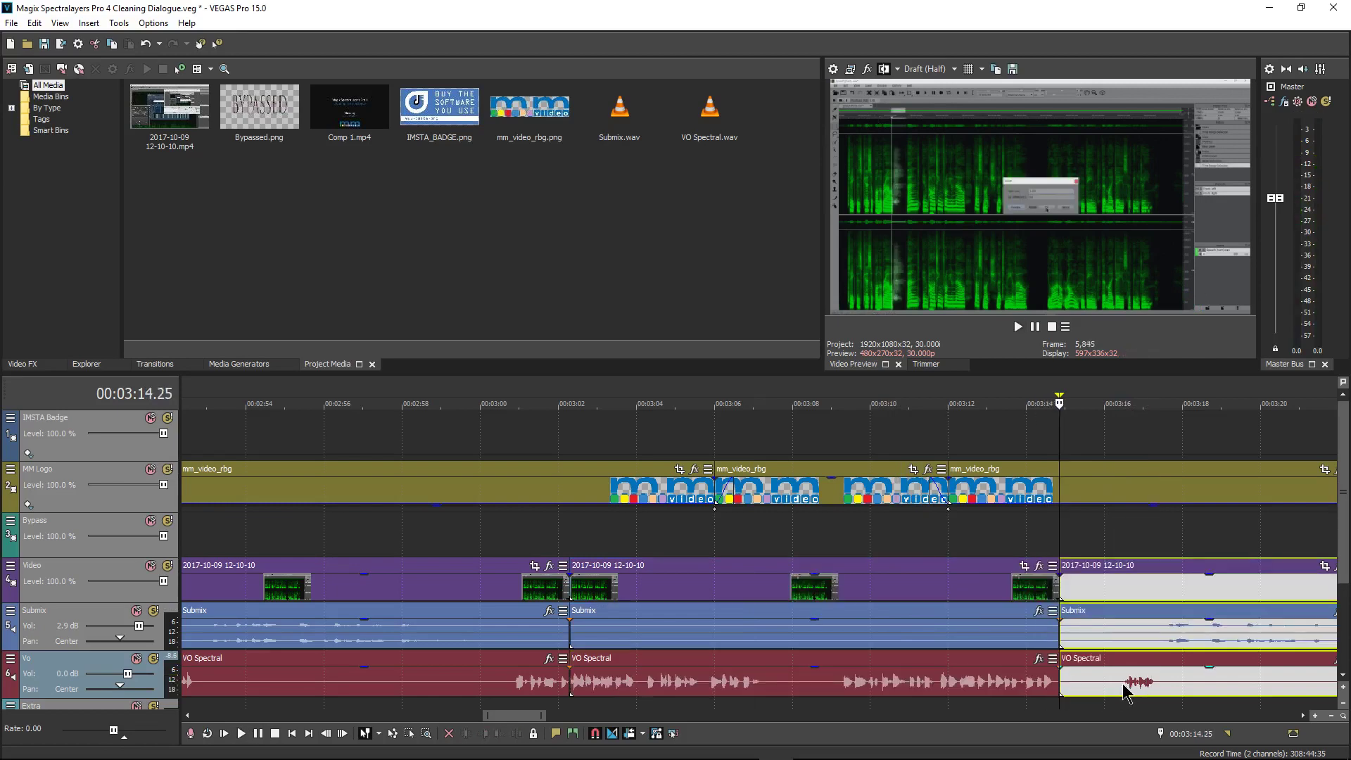
{"action": "left_click", "coordinate": [1122, 689]}
{"action": "key", "text": "s"}
{"action": "left_click", "coordinate": [1086, 595]}
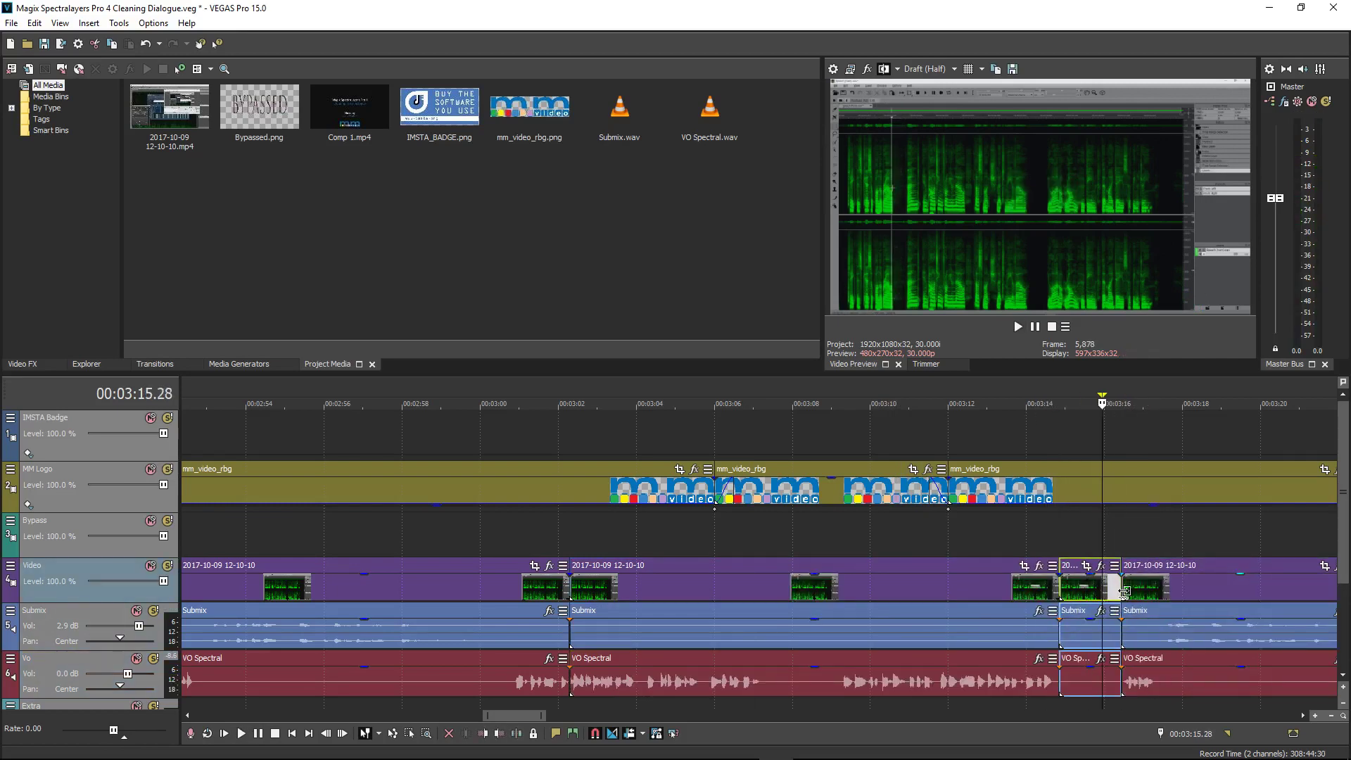
{"action": "left_click_drag", "start_coordinate": [1121, 591], "coordinate": [1097, 591]}
- Play back from 00:03:14.00 across the time-compressed pause
{"action": "left_click", "coordinate": [1026, 619]}
{"action": "key", "text": "space"}
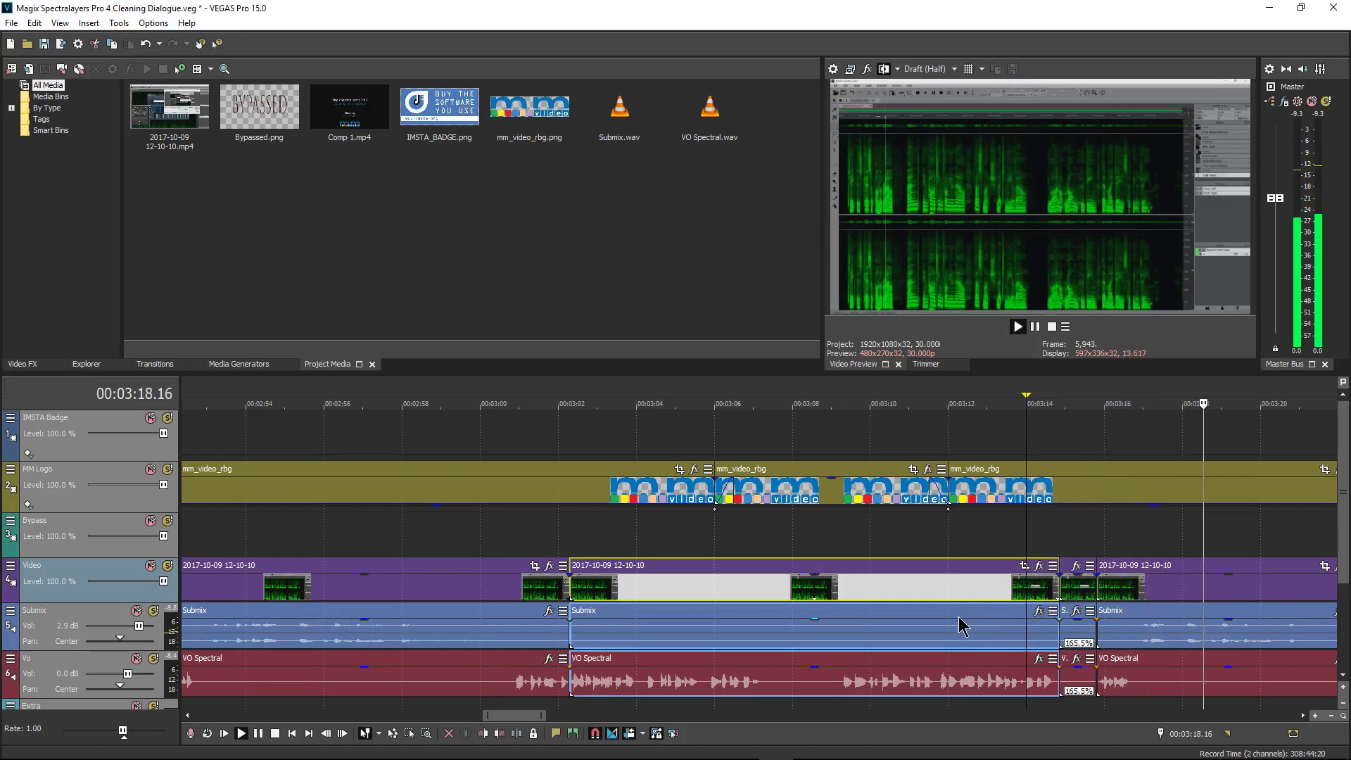
{"action": "key", "text": "space"}
- Play back the voice-over from about 00:03:25.13 and from 00:03:28.11 to examine the next pause
{"action": "scroll", "coordinate": [958, 616], "scroll_direction": "down", "scroll_amount": 4}
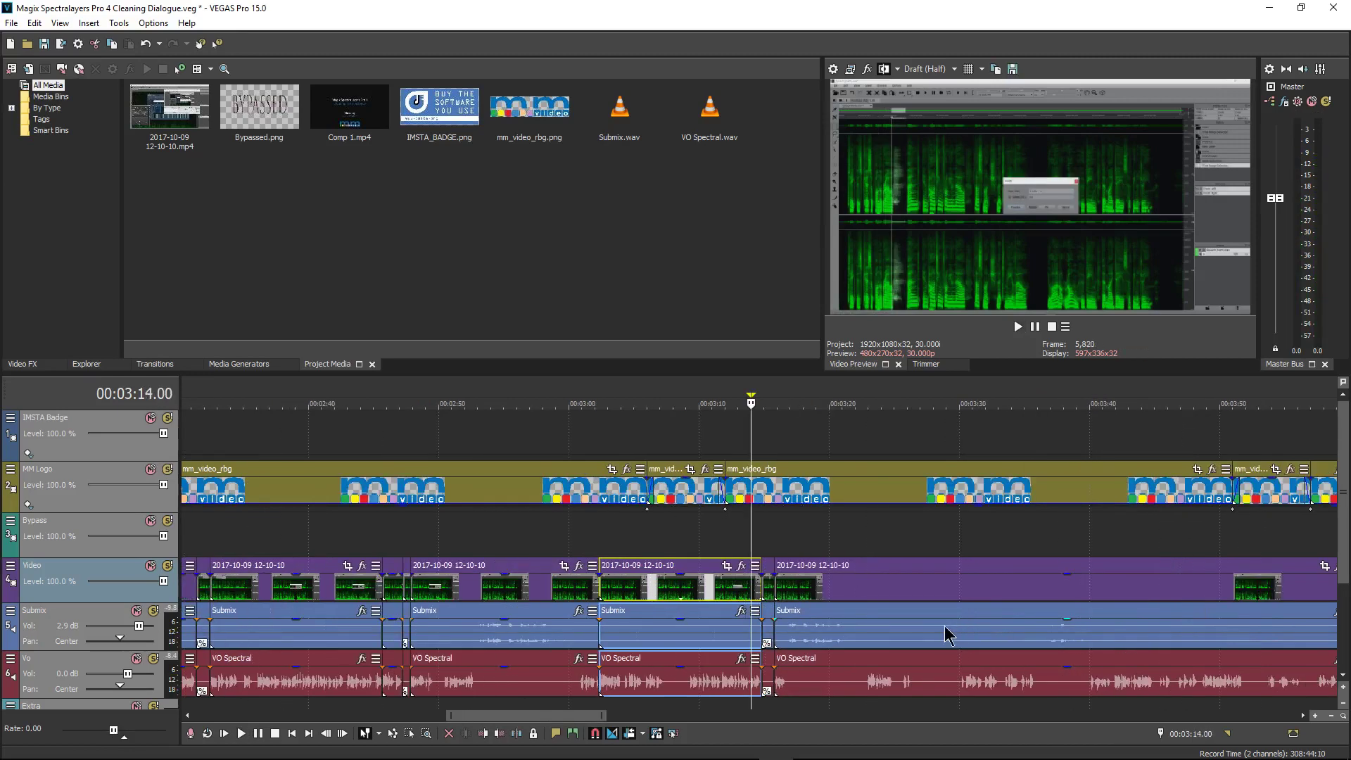
{"action": "left_click", "coordinate": [906, 684]}
{"action": "key", "text": "space"}
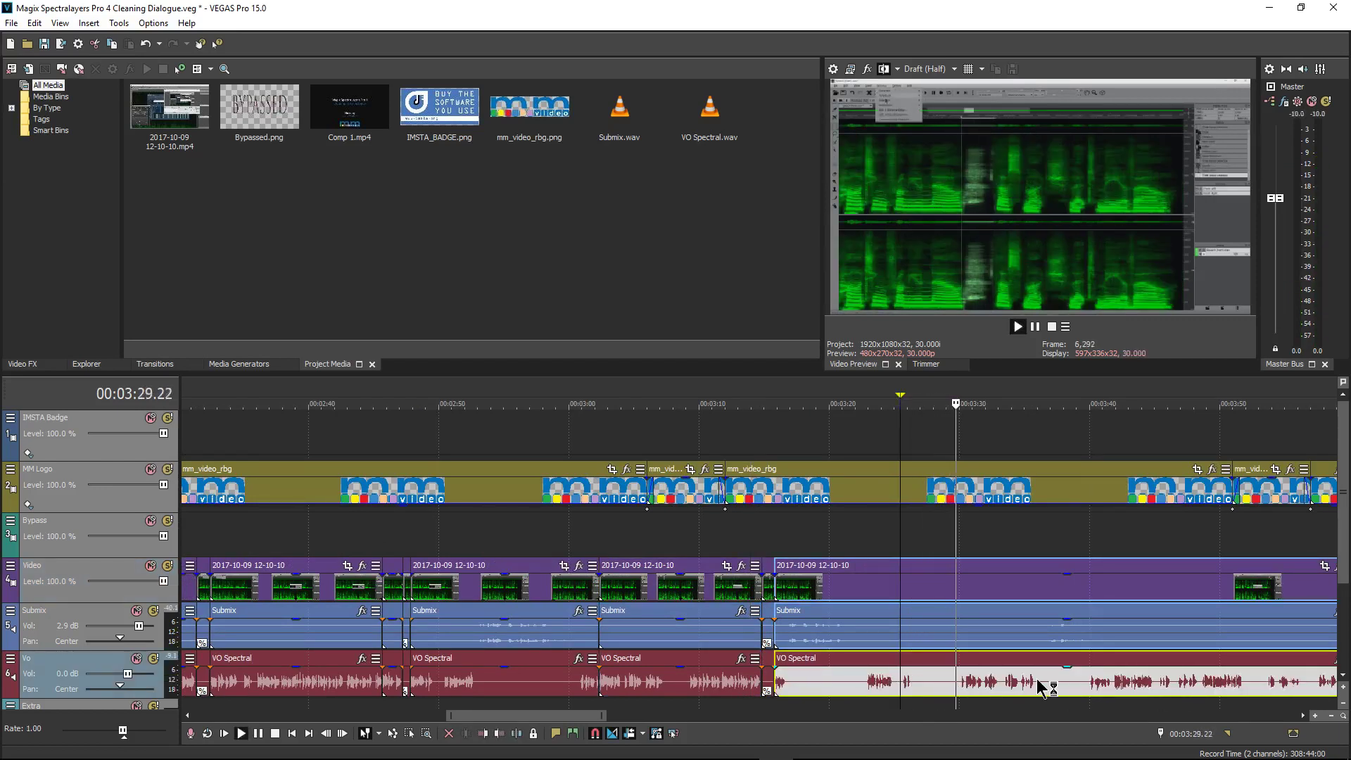
{"action": "left_click", "coordinate": [938, 680]}
{"action": "key", "text": "space"}
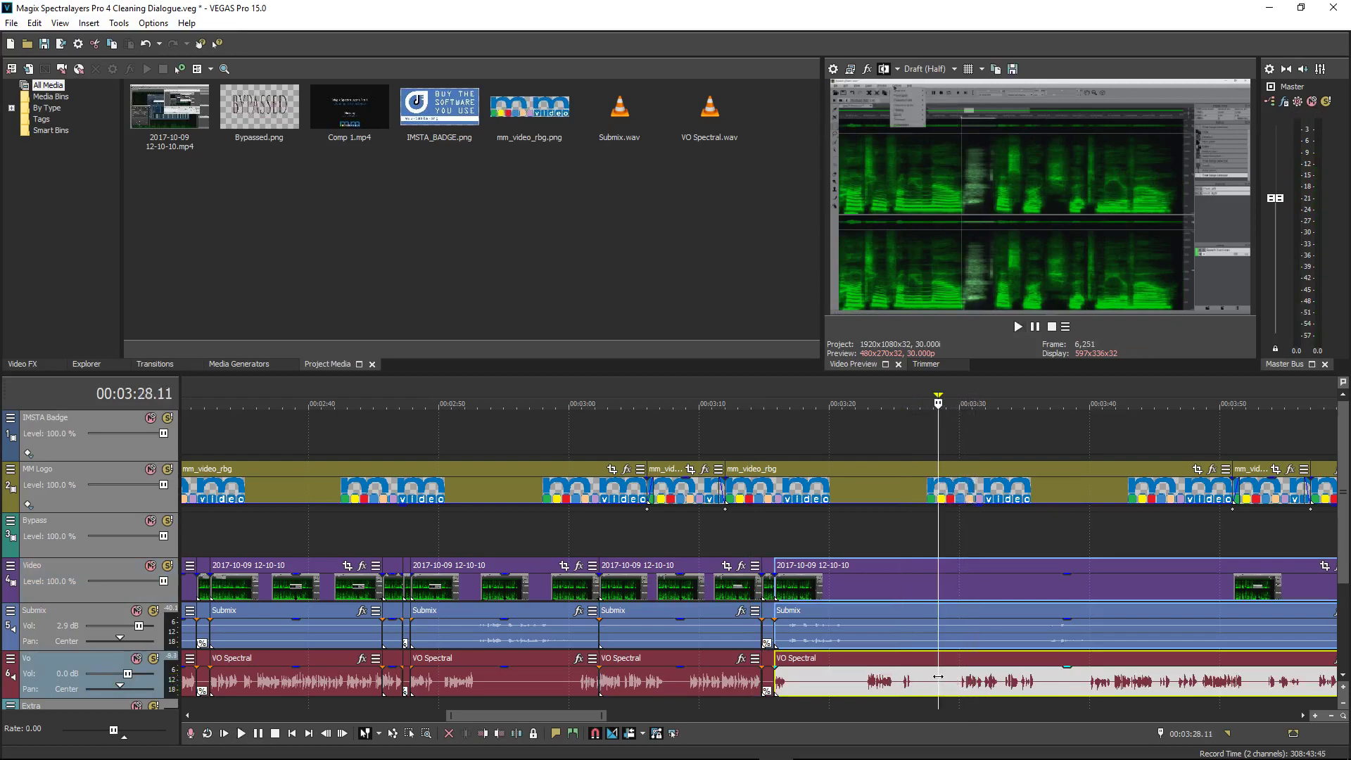
{"action": "key", "text": "space"}
- Split the recording and audio at 00:03:27.15 and about 00:03:30.05, and time-compress the pause between to 250.0% speed
{"action": "scroll", "coordinate": [938, 676], "scroll_direction": "up", "scroll_amount": 4}
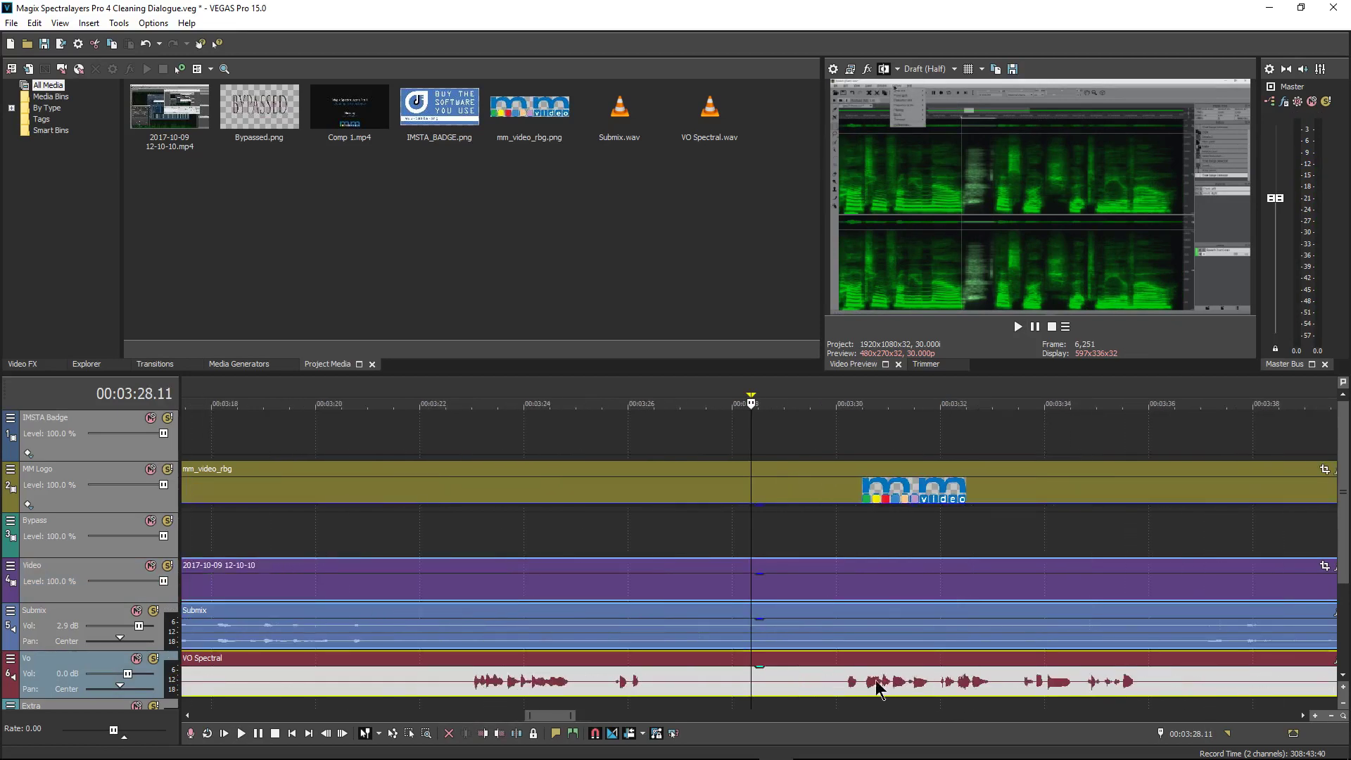
{"action": "left_click", "coordinate": [646, 682]}
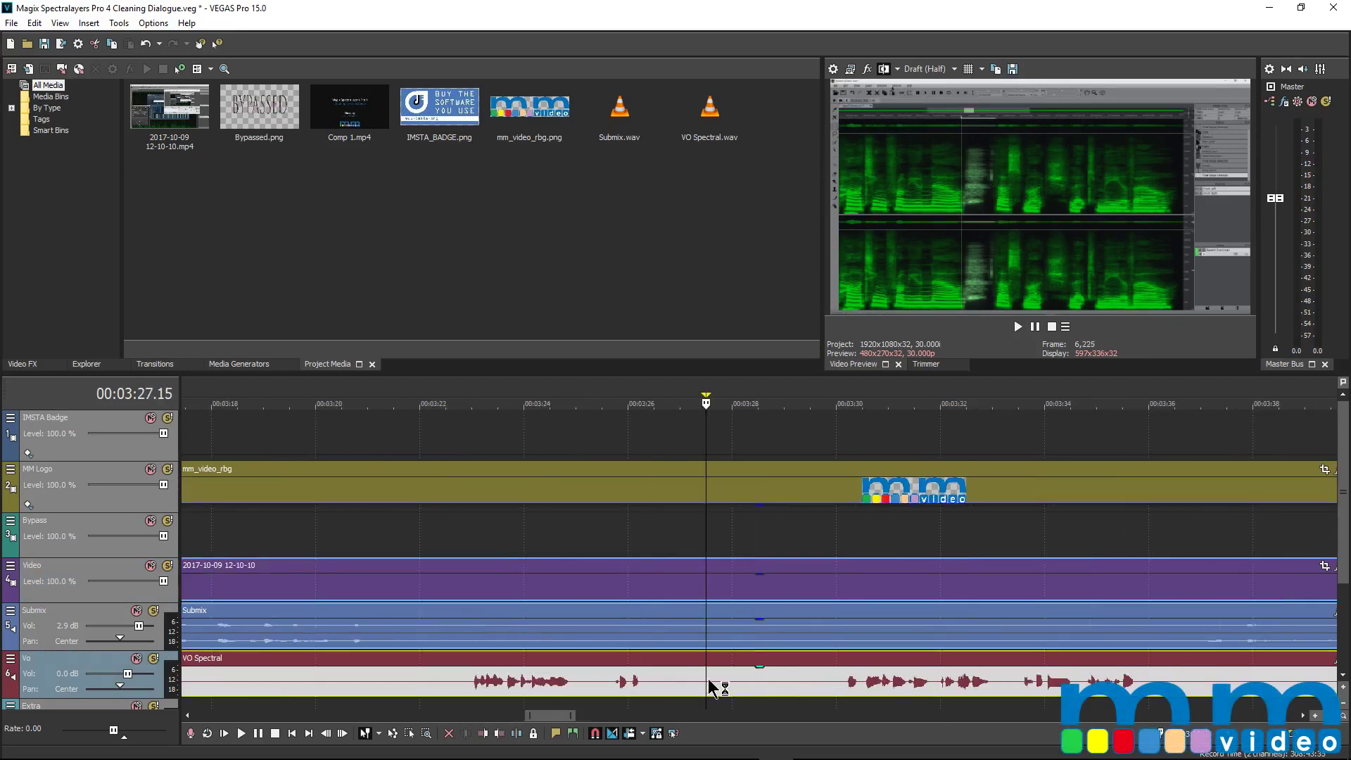
{"action": "key", "text": "s"}
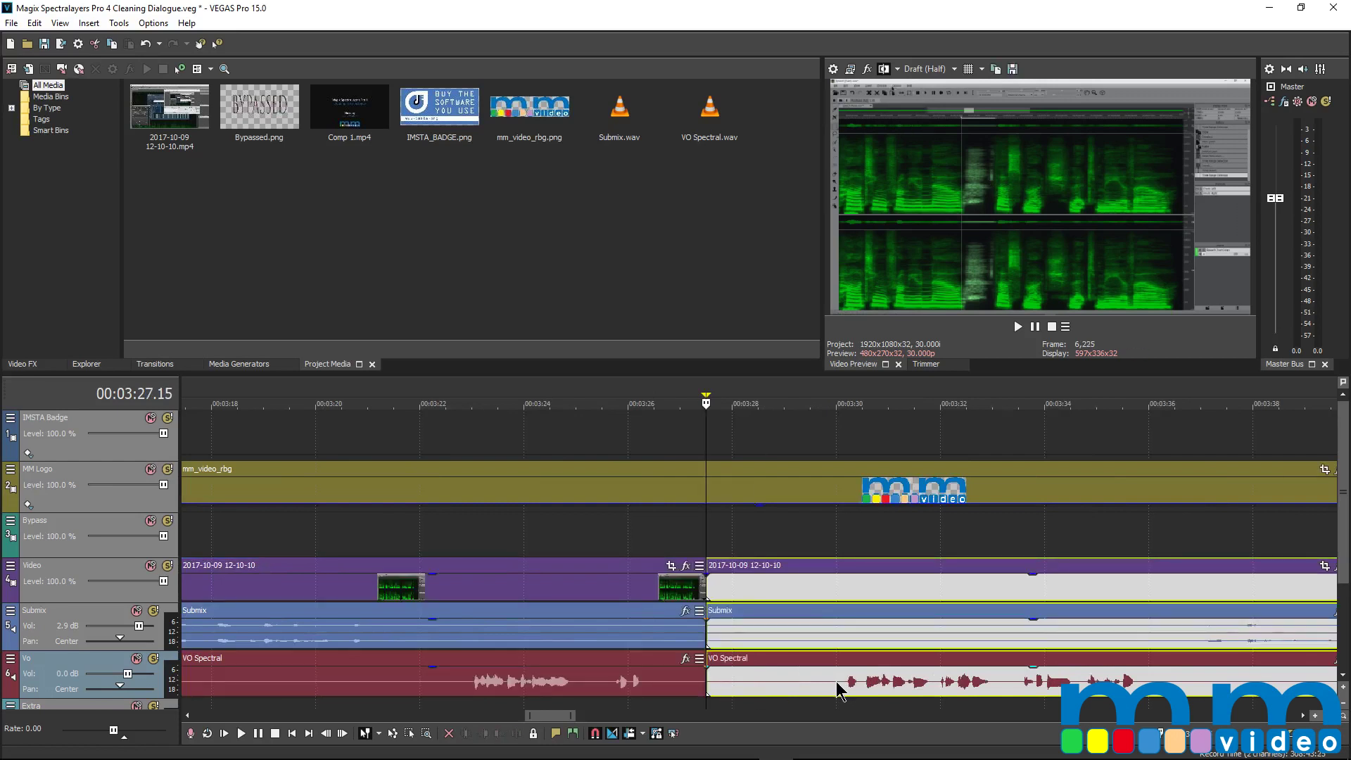
{"action": "left_click", "coordinate": [836, 681]}
{"action": "left_click", "coordinate": [845, 682]}
{"action": "key", "text": "s"}
{"action": "left_click", "coordinate": [798, 591]}
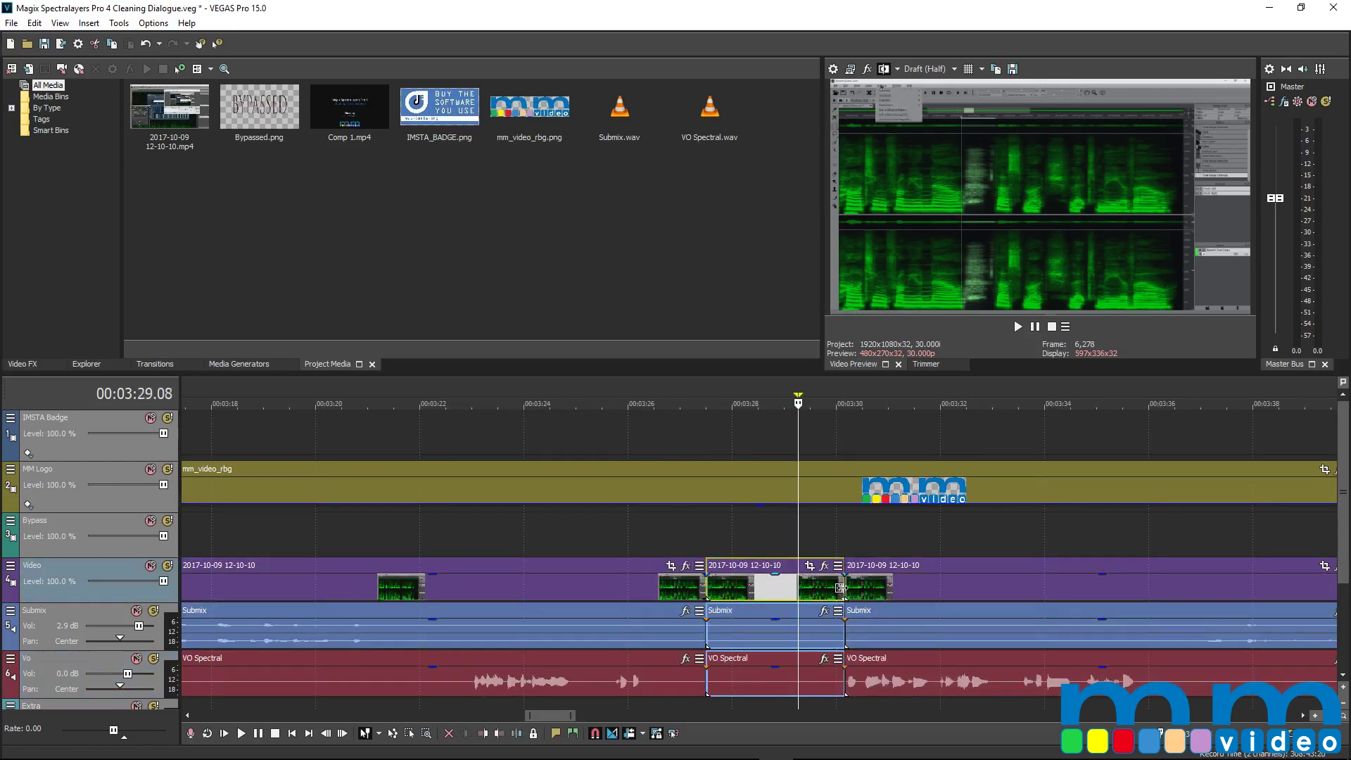
{"action": "left_click_drag", "start_coordinate": [842, 587], "coordinate": [760, 591], "text": "ctrl"}
- Play back from 00:03:26.06 across the time-compressed pause
{"action": "left_click", "coordinate": [638, 588]}
{"action": "key", "text": "space"}
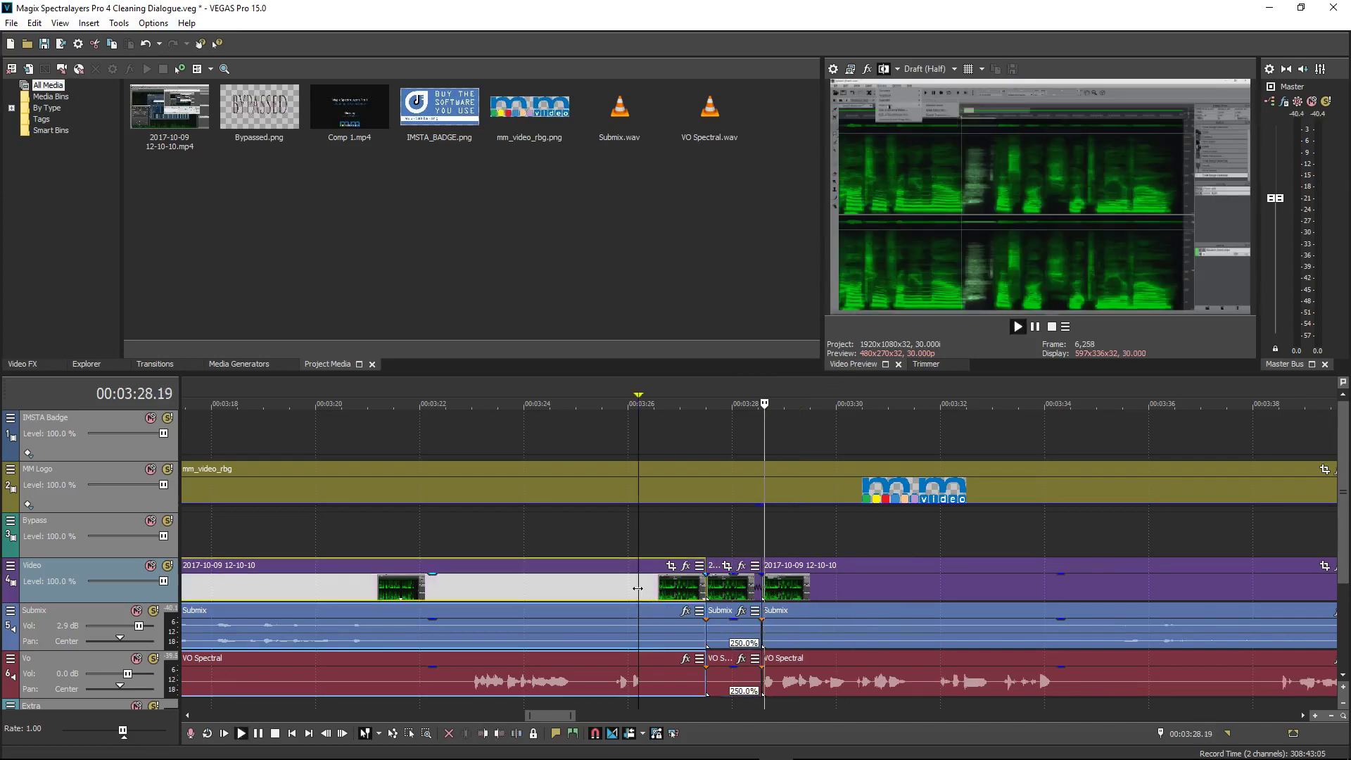
{"action": "key", "text": "space"}
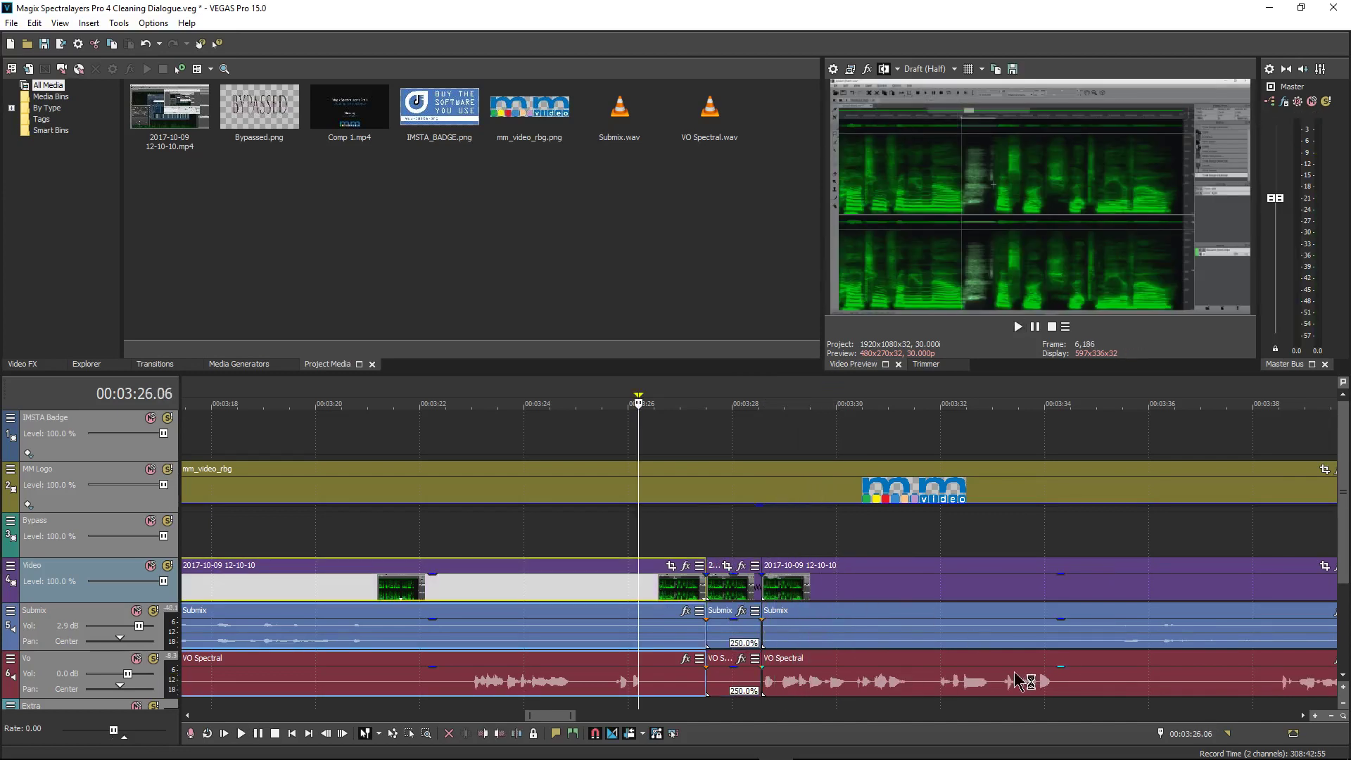
- Play back the voice-over from 00:03:33.15 and from about 00:03:49 to examine the next pause
{"action": "left_click", "coordinate": [1020, 679]}
{"action": "key", "text": "space"}
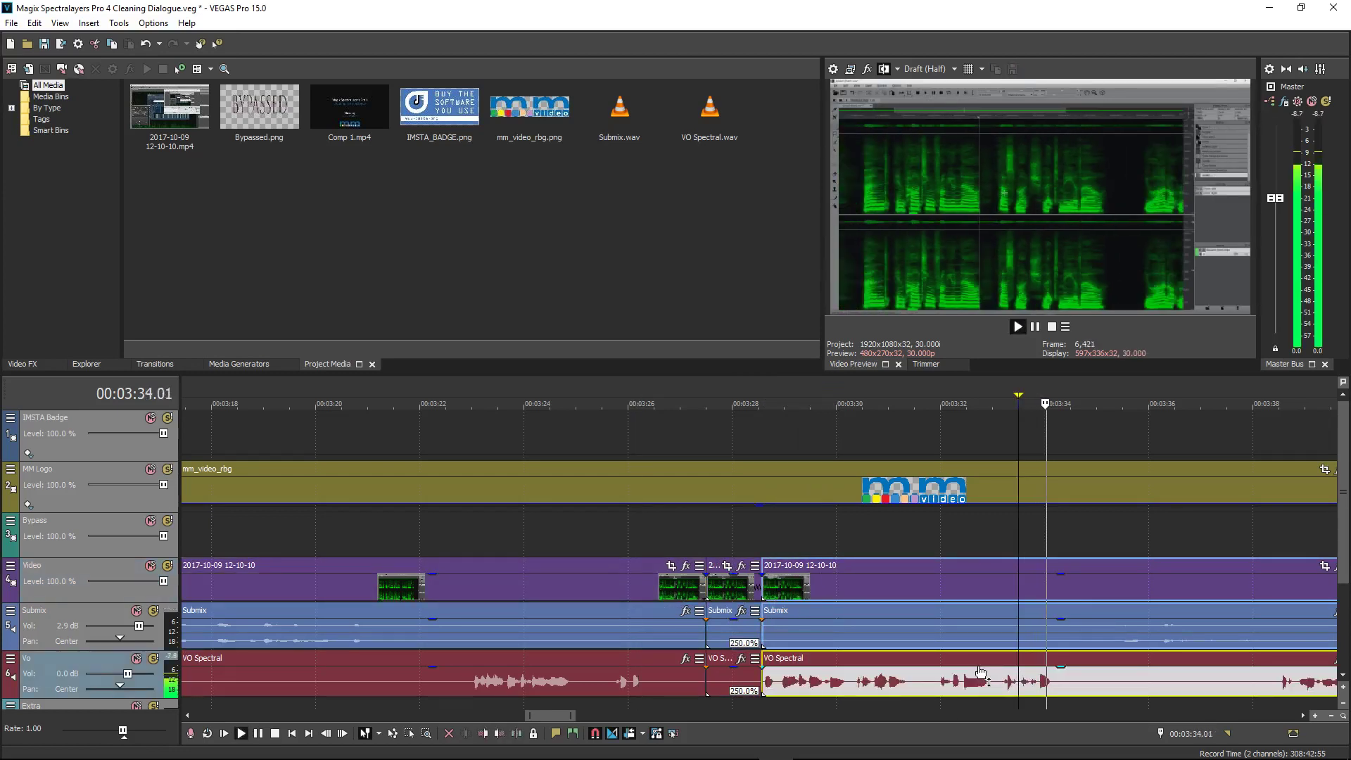
{"action": "key", "text": "space"}
{"action": "scroll", "coordinate": [981, 672], "scroll_direction": "down", "scroll_amount": 4}
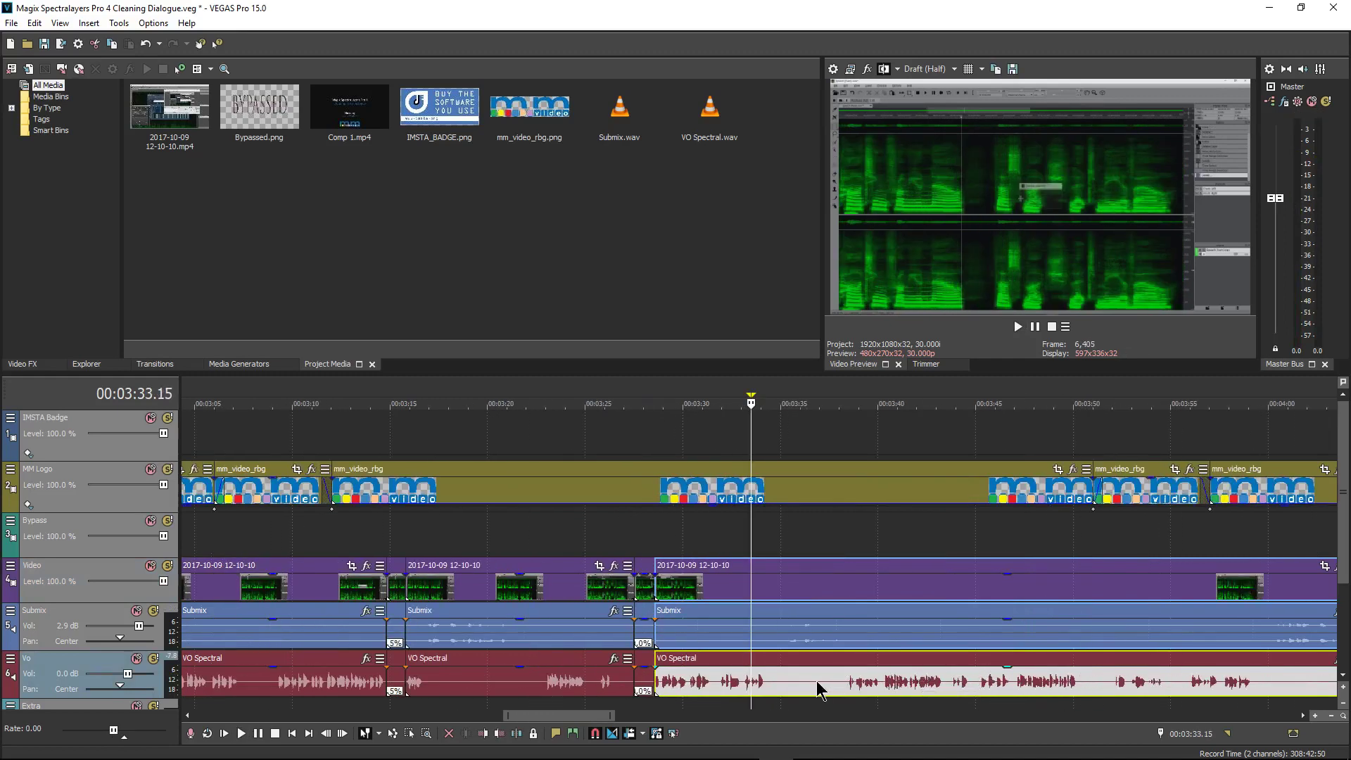
{"action": "key", "text": "space"}
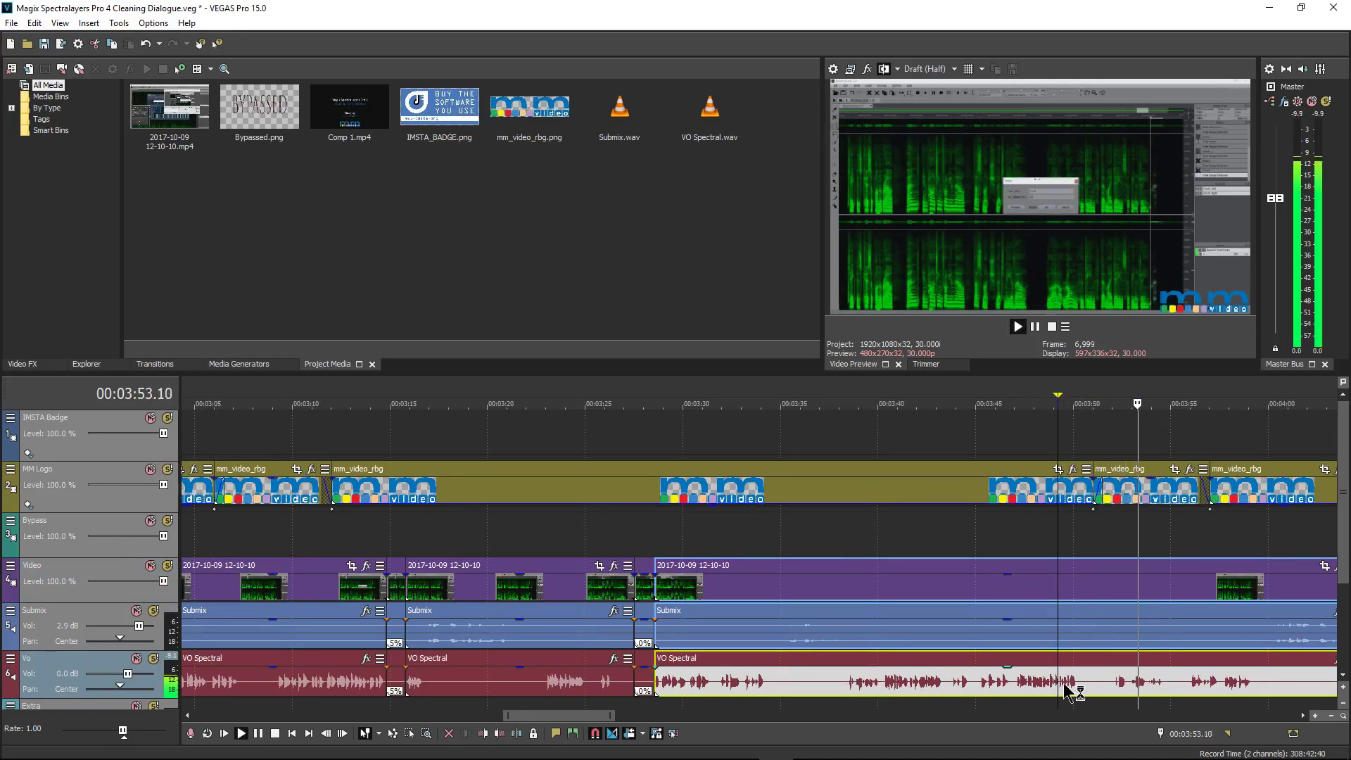
{"action": "key", "text": "space"}
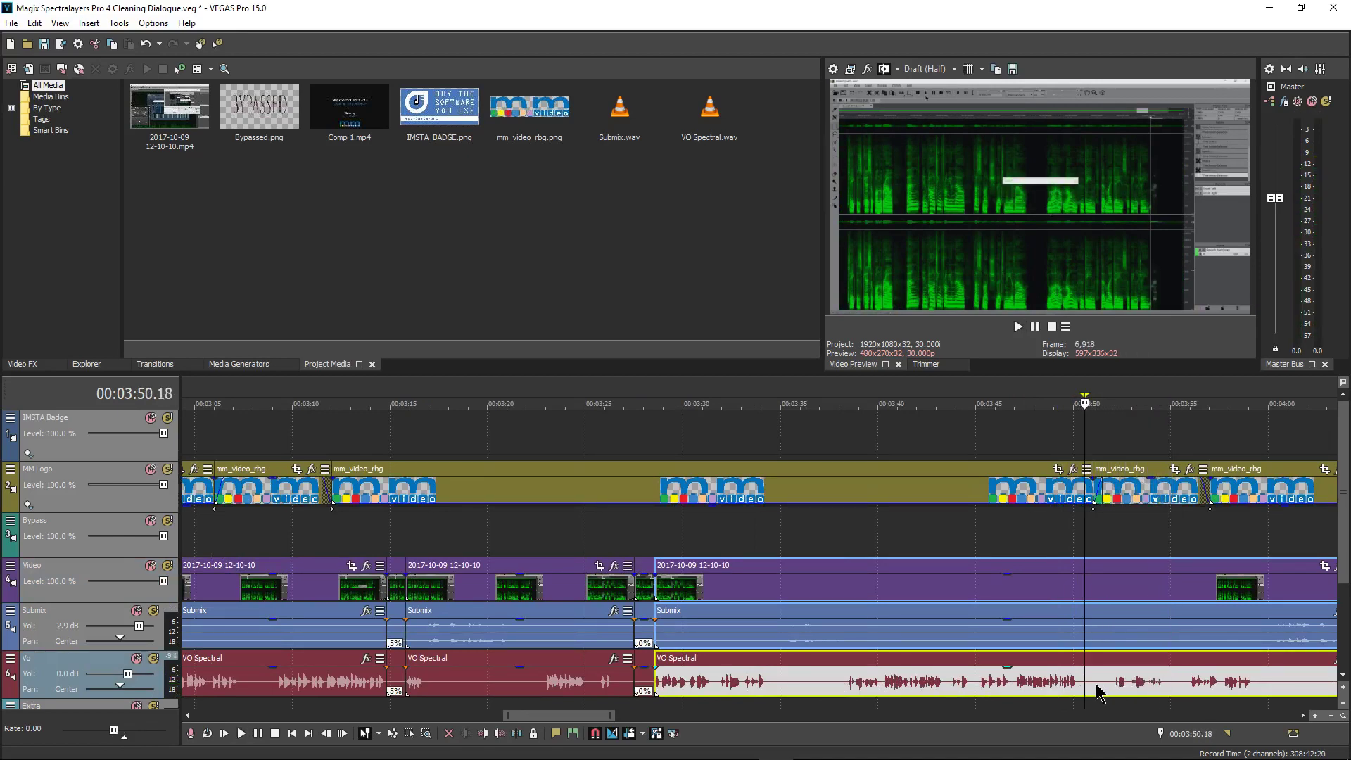
- Split the recording and audio at 00:03:50.06 and about 00:03:52.04, and time-compress the pause between to 148.7% speed
{"action": "scroll", "coordinate": [1103, 693], "scroll_direction": "up", "scroll_amount": 5}
{"action": "left_click", "coordinate": [720, 693]}
{"action": "key", "text": "s"}
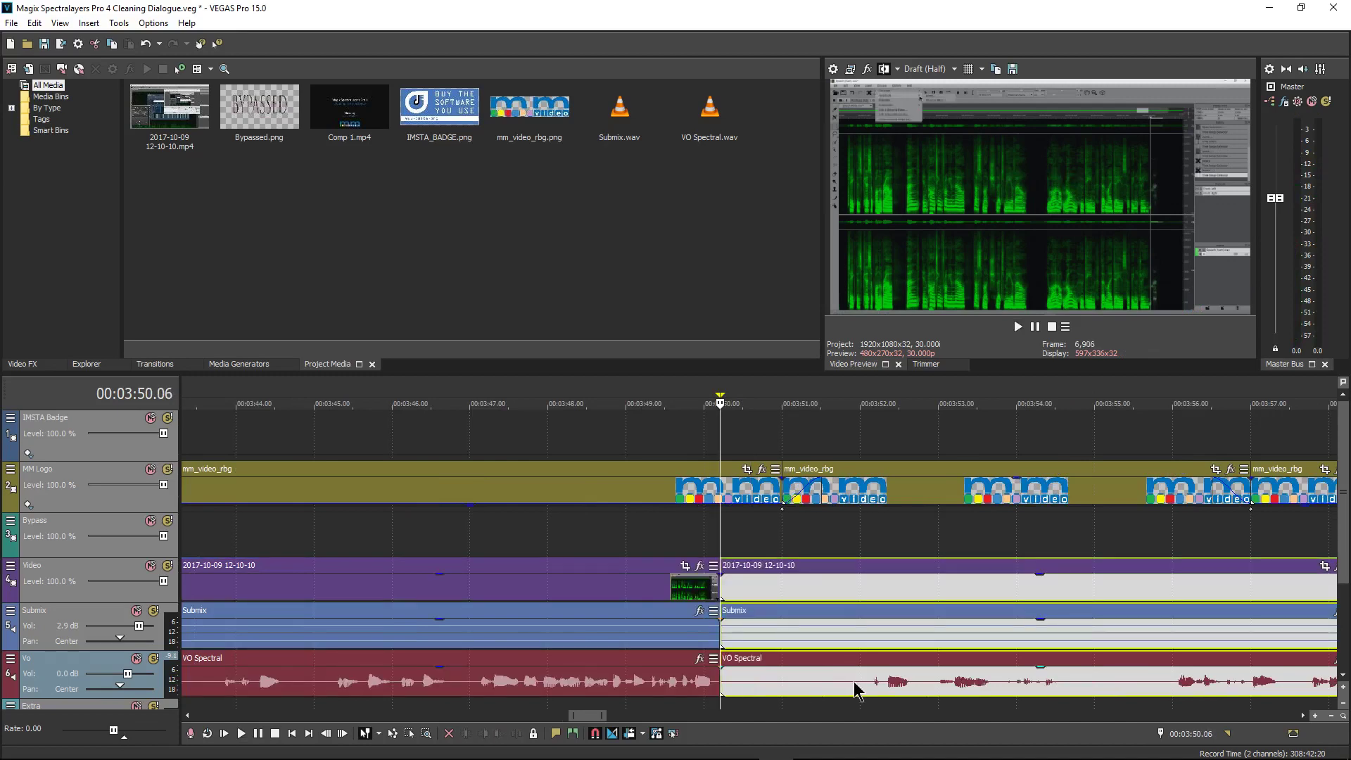
{"action": "left_click", "coordinate": [871, 690]}
{"action": "key", "text": "s"}
{"action": "left_click", "coordinate": [821, 584]}
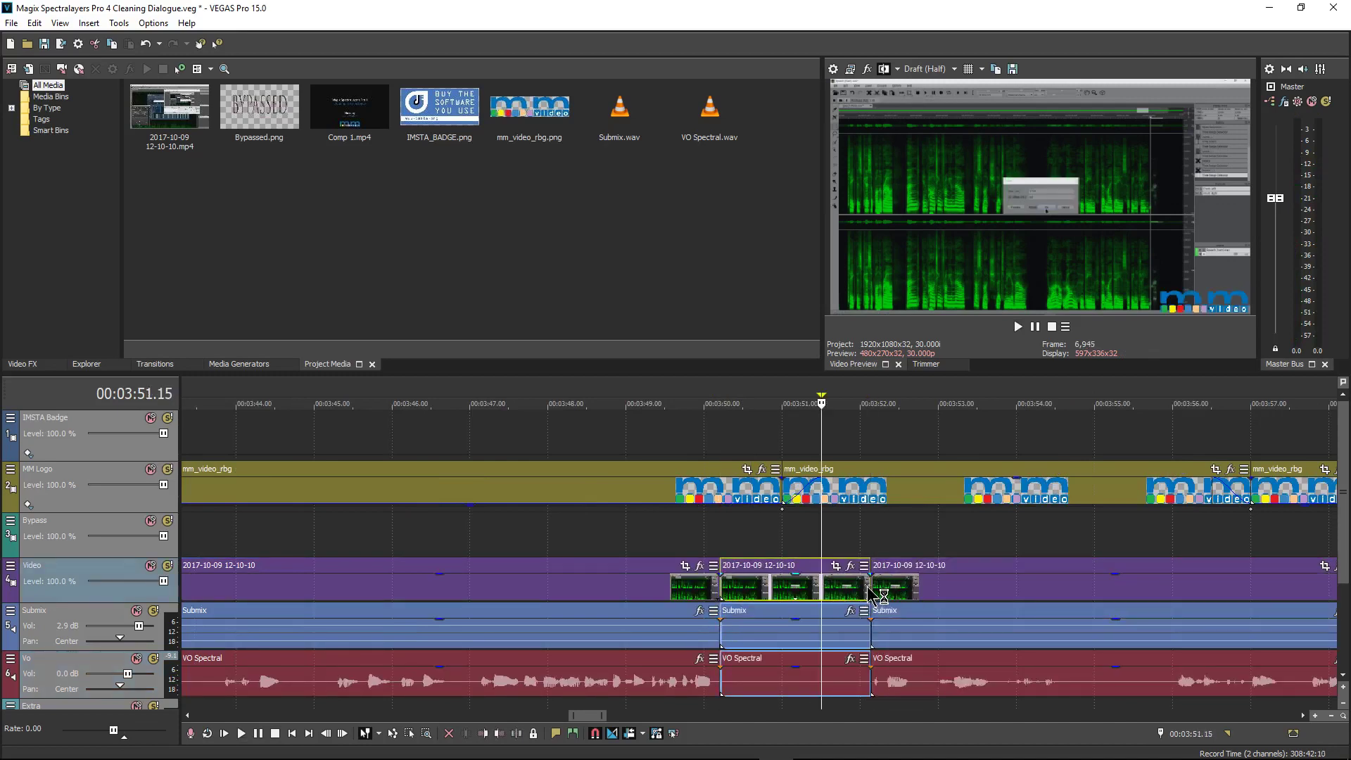
{"action": "left_click_drag", "start_coordinate": [868, 588], "coordinate": [821, 591]}
- Split the recording and audio at 00:03:52.00 and about 00:03:52.11, and delete the section between, closing the gap
{"action": "scroll", "coordinate": [875, 675], "scroll_direction": "up", "scroll_amount": 1}
{"action": "left_click", "coordinate": [829, 686]}
{"action": "key", "text": "s"}
{"action": "left_click", "coordinate": [886, 687]}
{"action": "key", "text": "s"}
{"action": "left_click", "coordinate": [850, 686]}
{"action": "key", "text": "Delete"}
- Play back from 00:03:51.09 across the new cut
{"action": "left_click", "coordinate": [720, 686]}
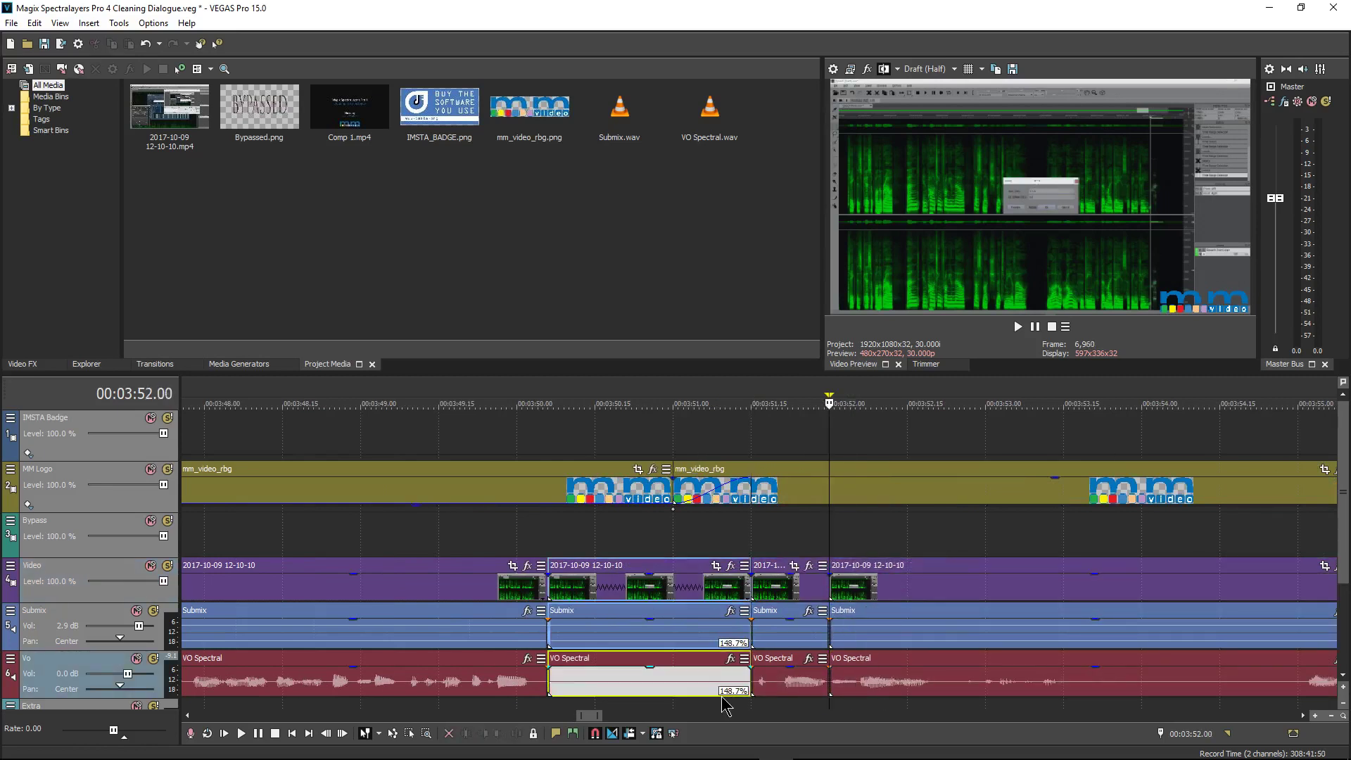
{"action": "key", "text": "space"}
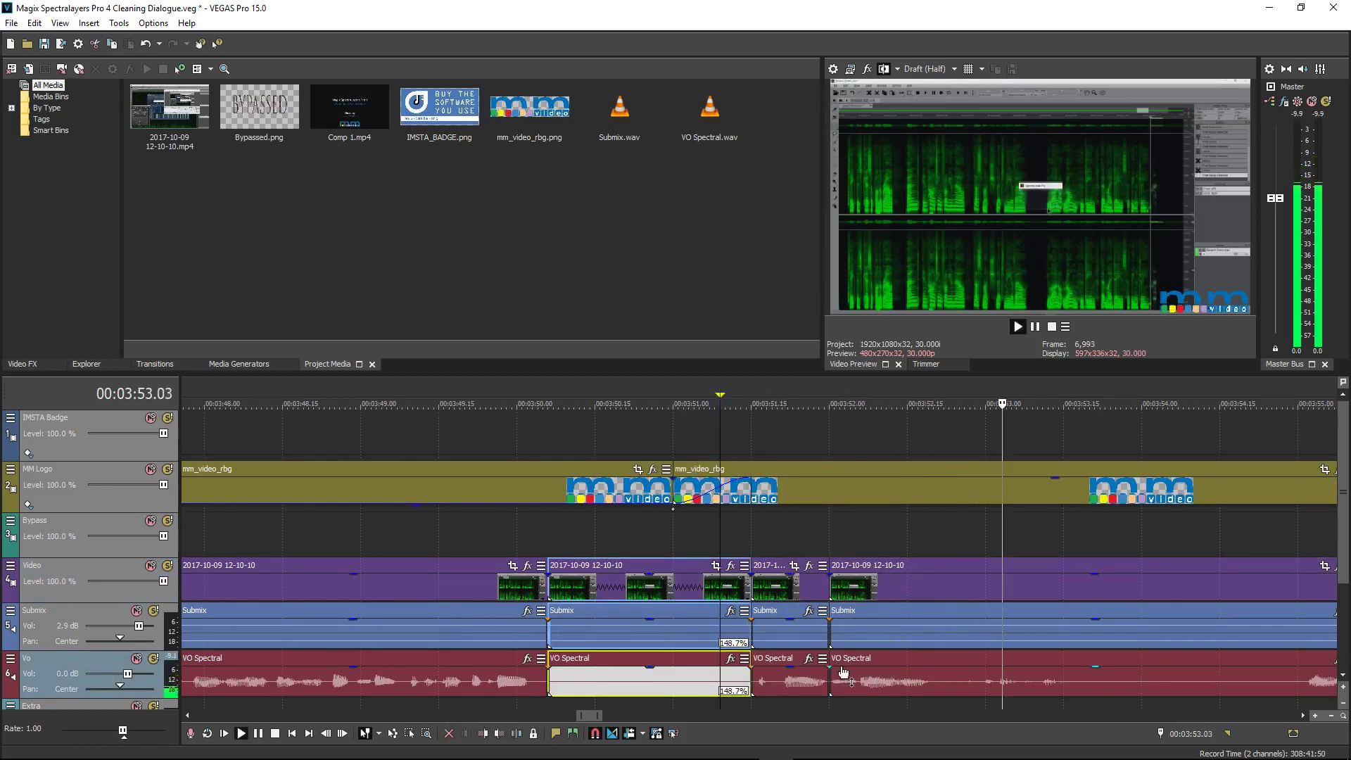
{"action": "key", "text": "space"}
{"action": "key", "text": "space"}
{"action": "key", "text": "space"}
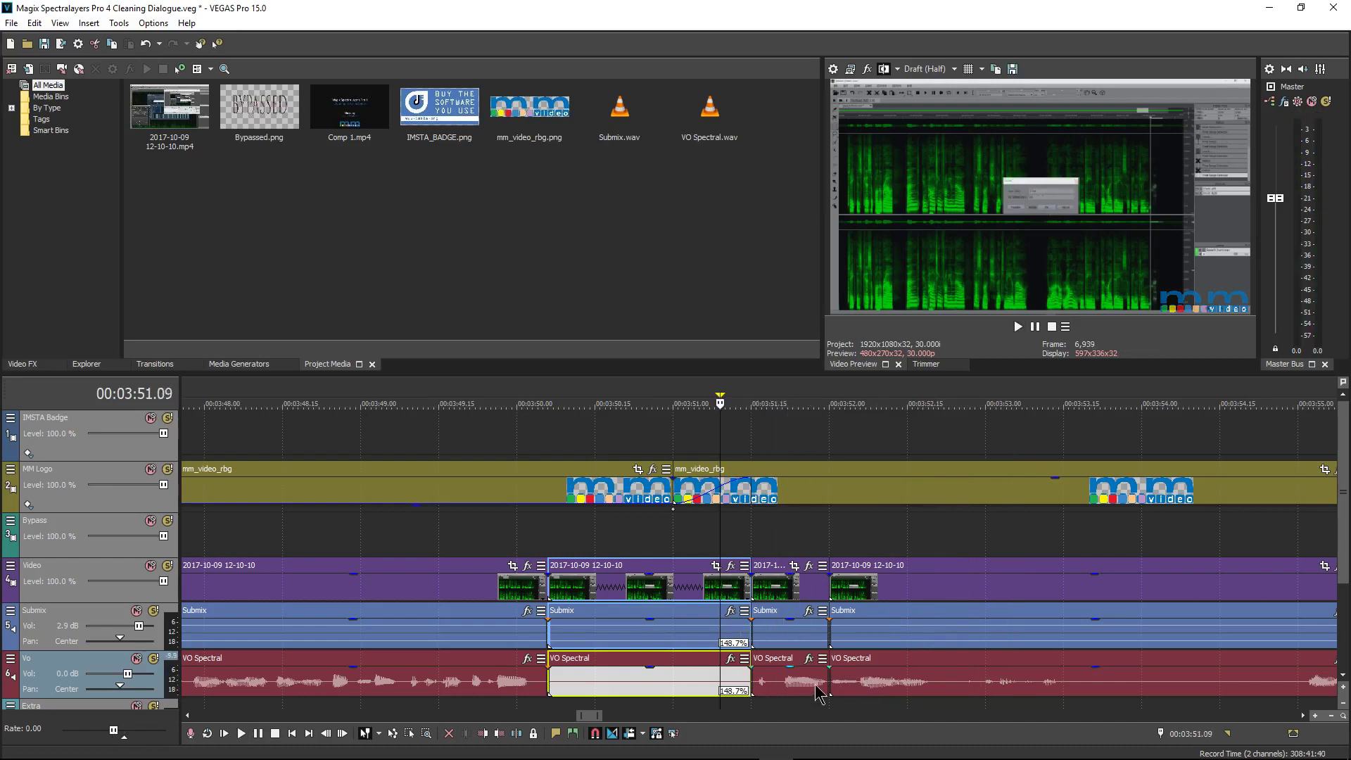
- Extend the end of the short segment before the cut to about 00:03:52.03 and play back the adjusted join
{"action": "left_click_drag", "start_coordinate": [831, 682], "coordinate": [845, 682]}
{"action": "key", "text": "space"}
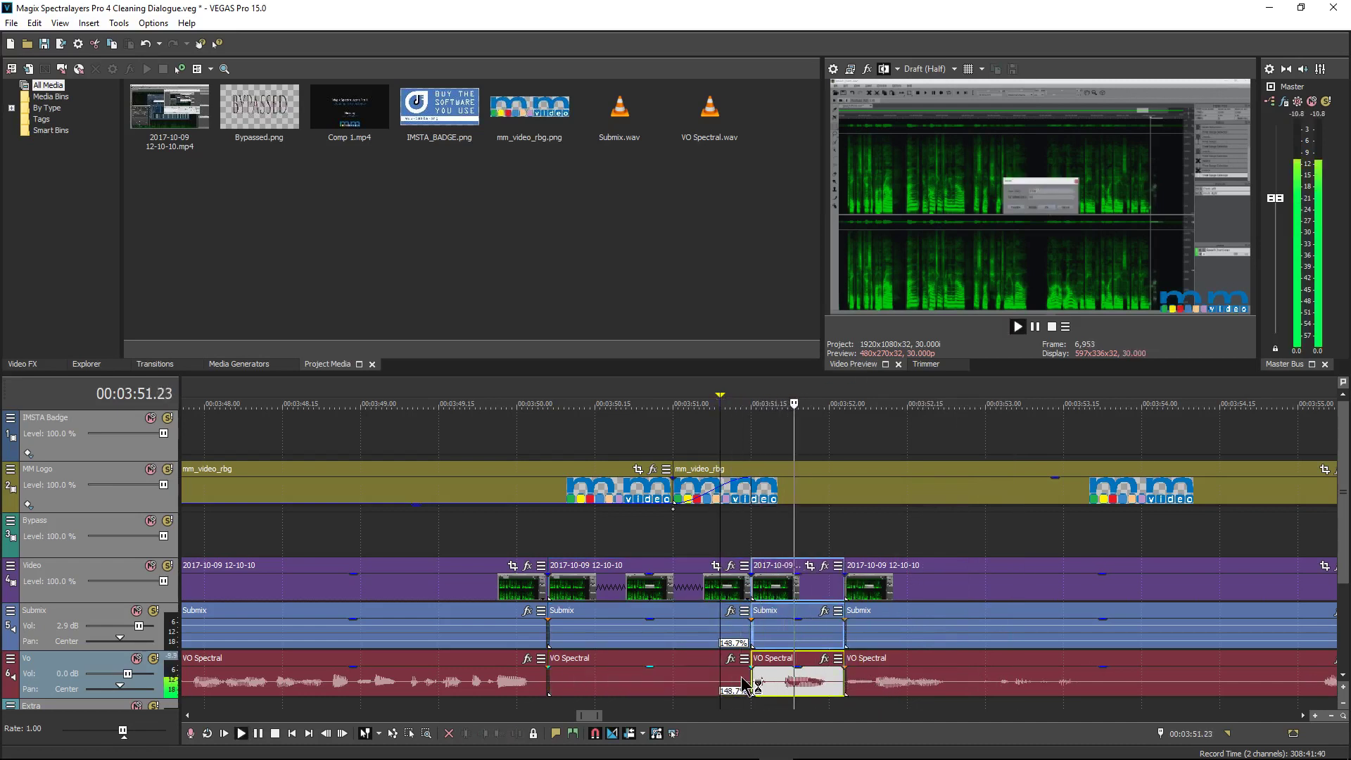
{"action": "key", "text": "space"}
- Split the recording and audio at 00:03:52.26 and 00:03:52.24, and delete the sliver between, closing the gap
{"action": "left_click", "coordinate": [965, 681]}
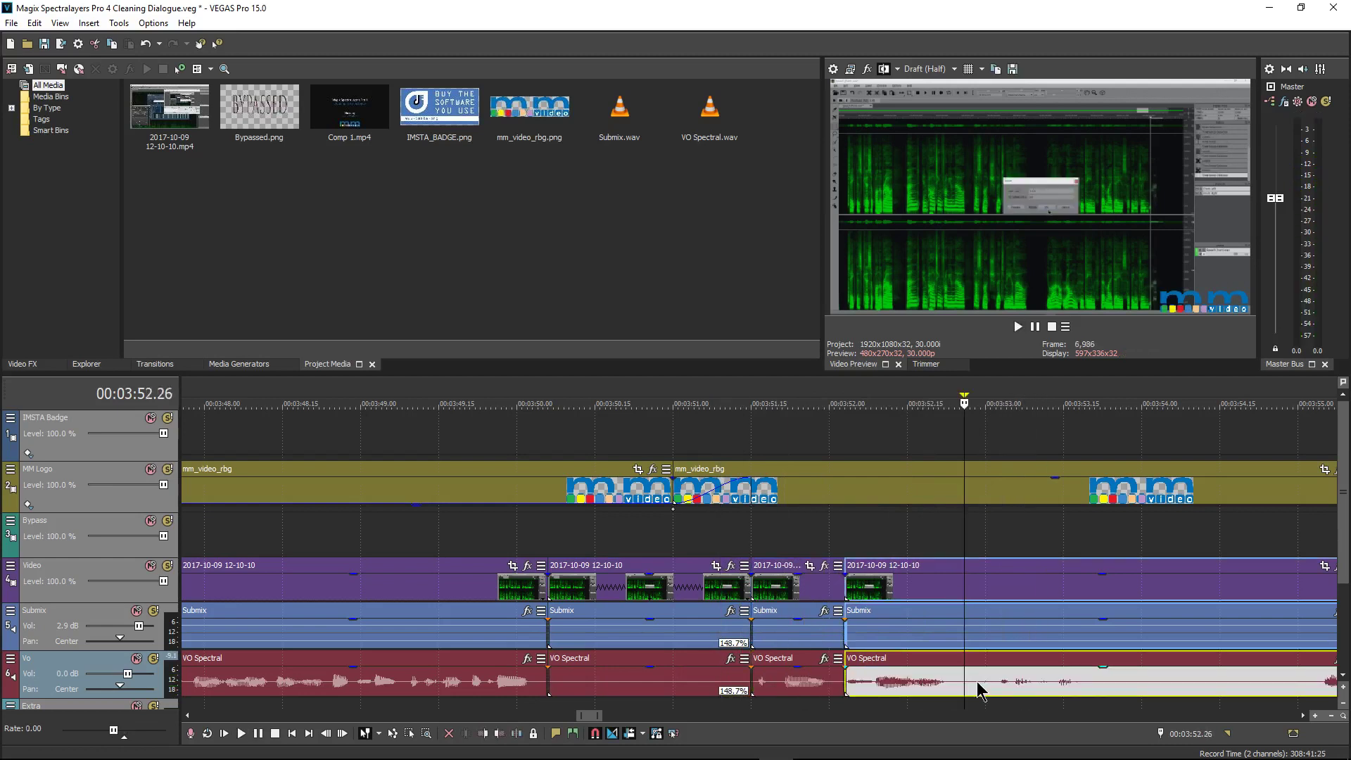
{"action": "key", "text": "s"}
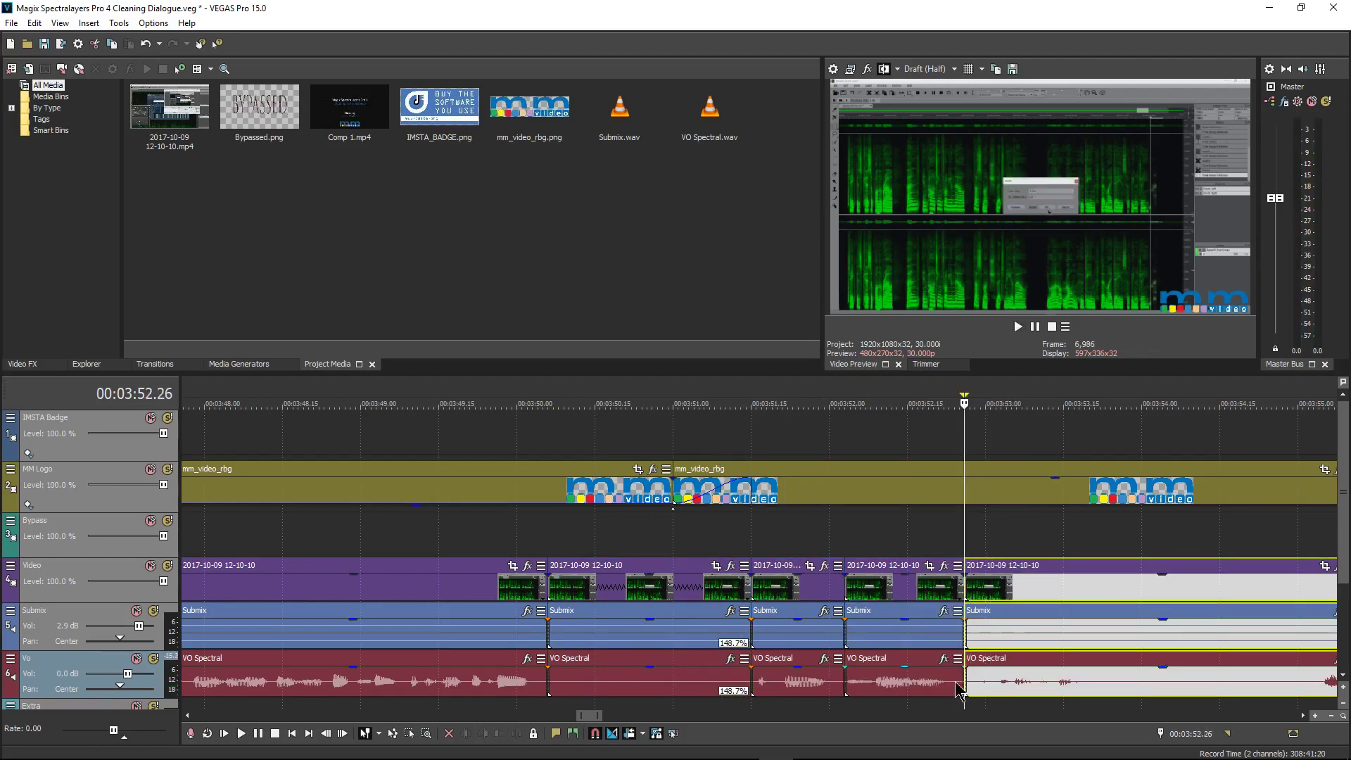
{"action": "left_click", "coordinate": [956, 684]}
{"action": "key", "text": "s"}
{"action": "key", "text": "Delete"}
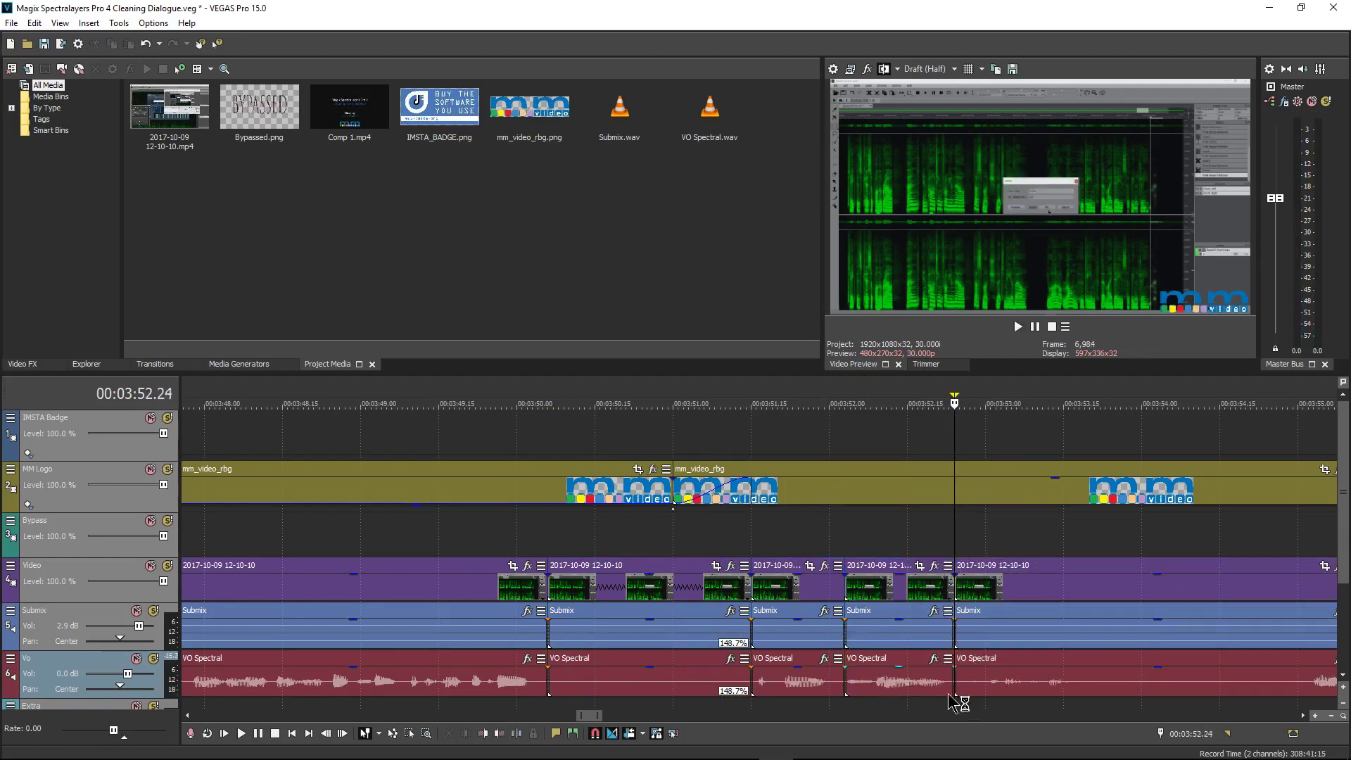
- Check playback from 00:03:52.16 and add a fade-in of about 5 frames to the voice-over event starting at 00:03:52.24
{"action": "left_click", "coordinate": [913, 691]}
{"action": "key", "text": "space"}
{"action": "key", "text": "space"}
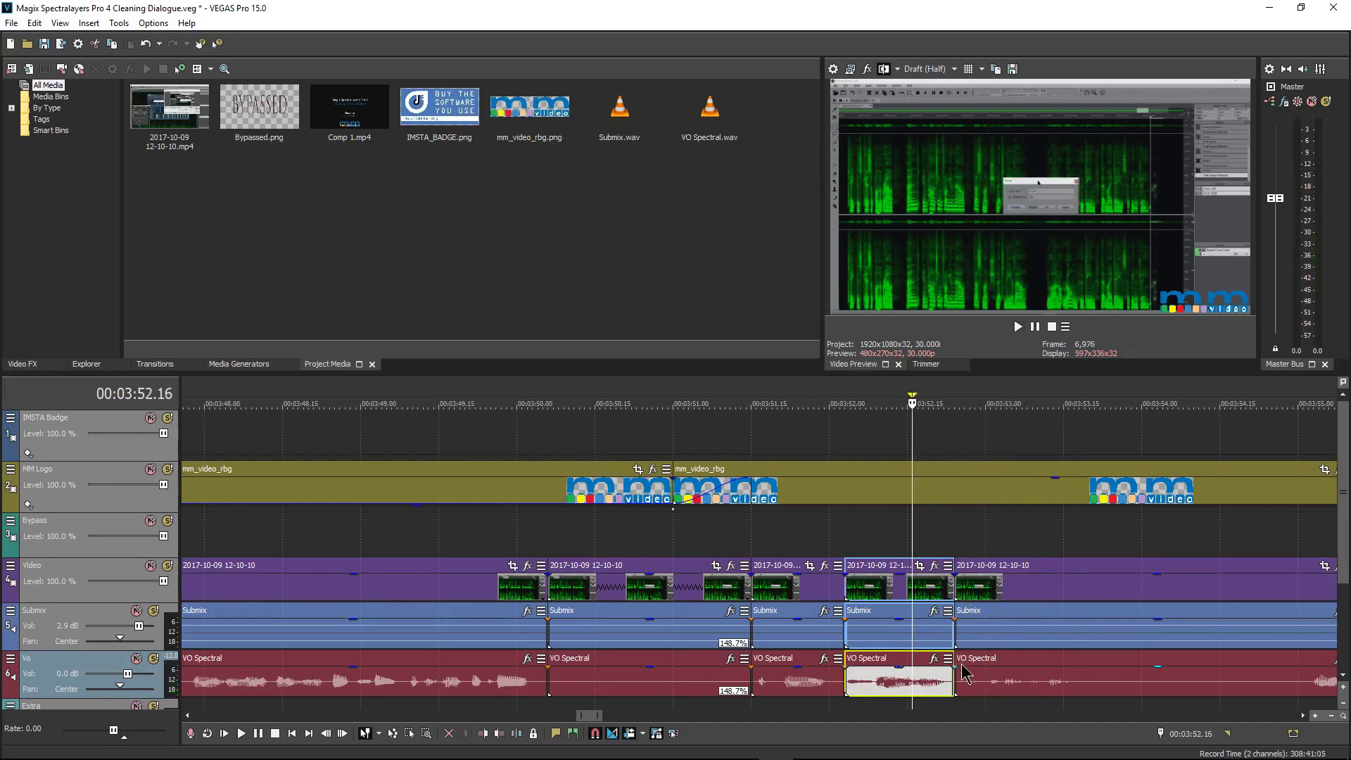
{"action": "left_click", "coordinate": [962, 667]}
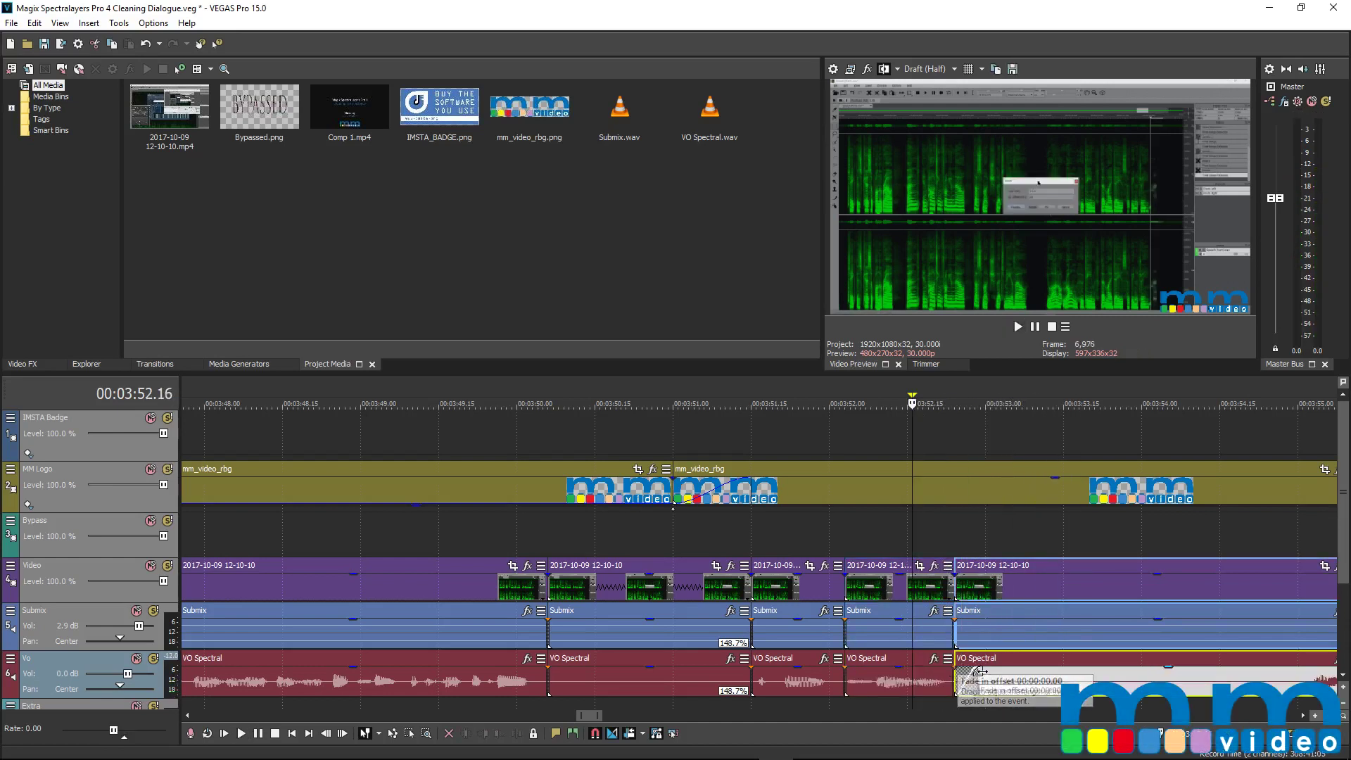
{"action": "left_click_drag", "start_coordinate": [980, 672], "coordinate": [980, 672]}
- Play back from about 00:03:52.04 and from 00:04:04.19 to examine the join and the last stretch of voice-over
{"action": "left_click", "coordinate": [850, 675]}
{"action": "key", "text": "space"}
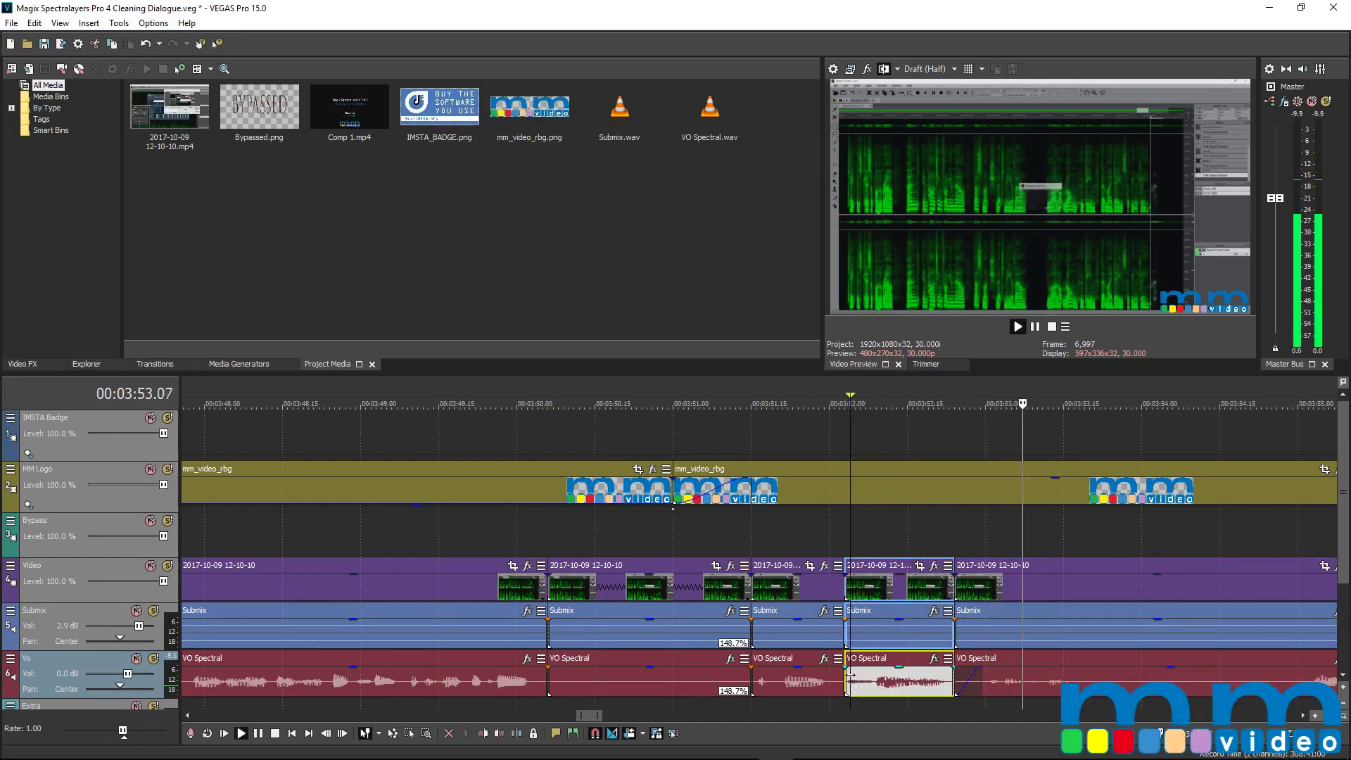
{"action": "scroll", "coordinate": [1000, 667], "scroll_direction": "down", "scroll_amount": 5}
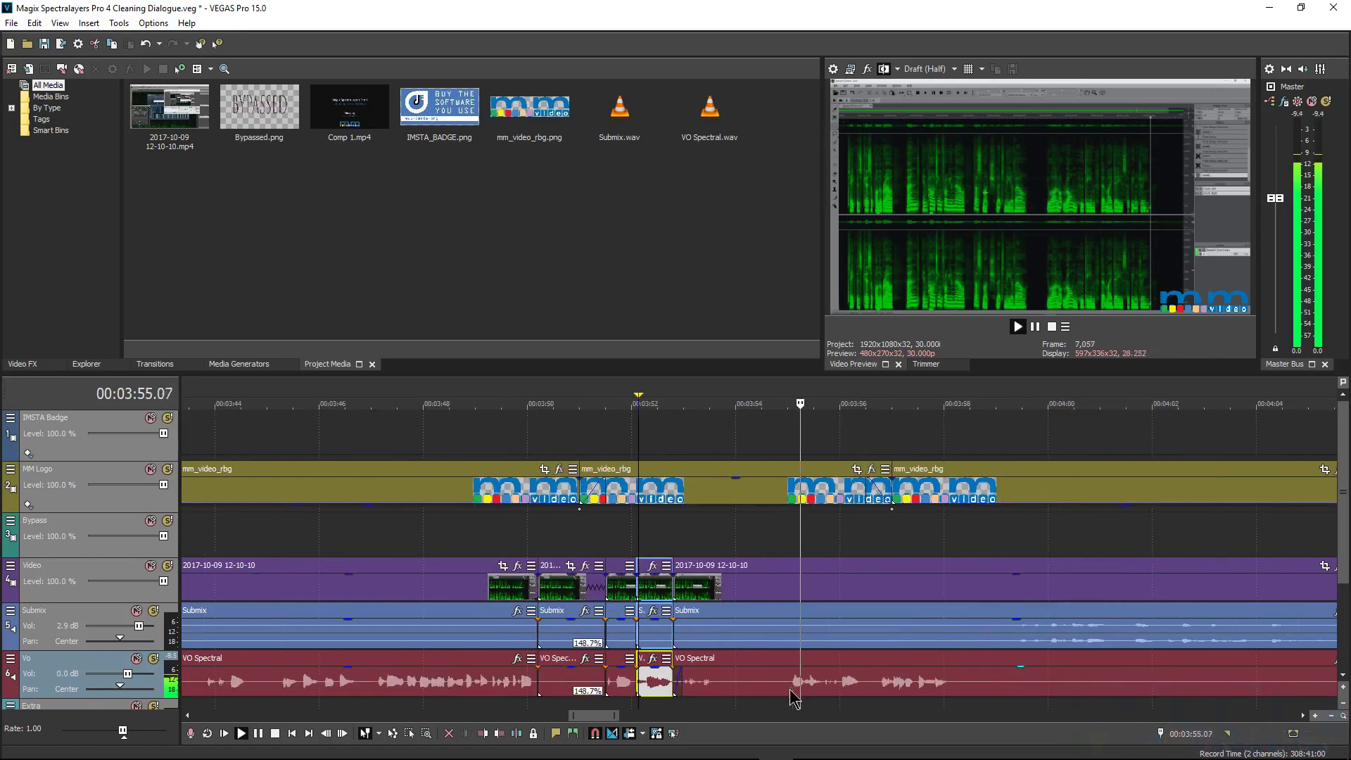
{"action": "scroll", "coordinate": [965, 691], "scroll_direction": "down", "scroll_amount": 6}
{"action": "key", "text": "space"}
{"action": "left_click", "coordinate": [845, 684]}
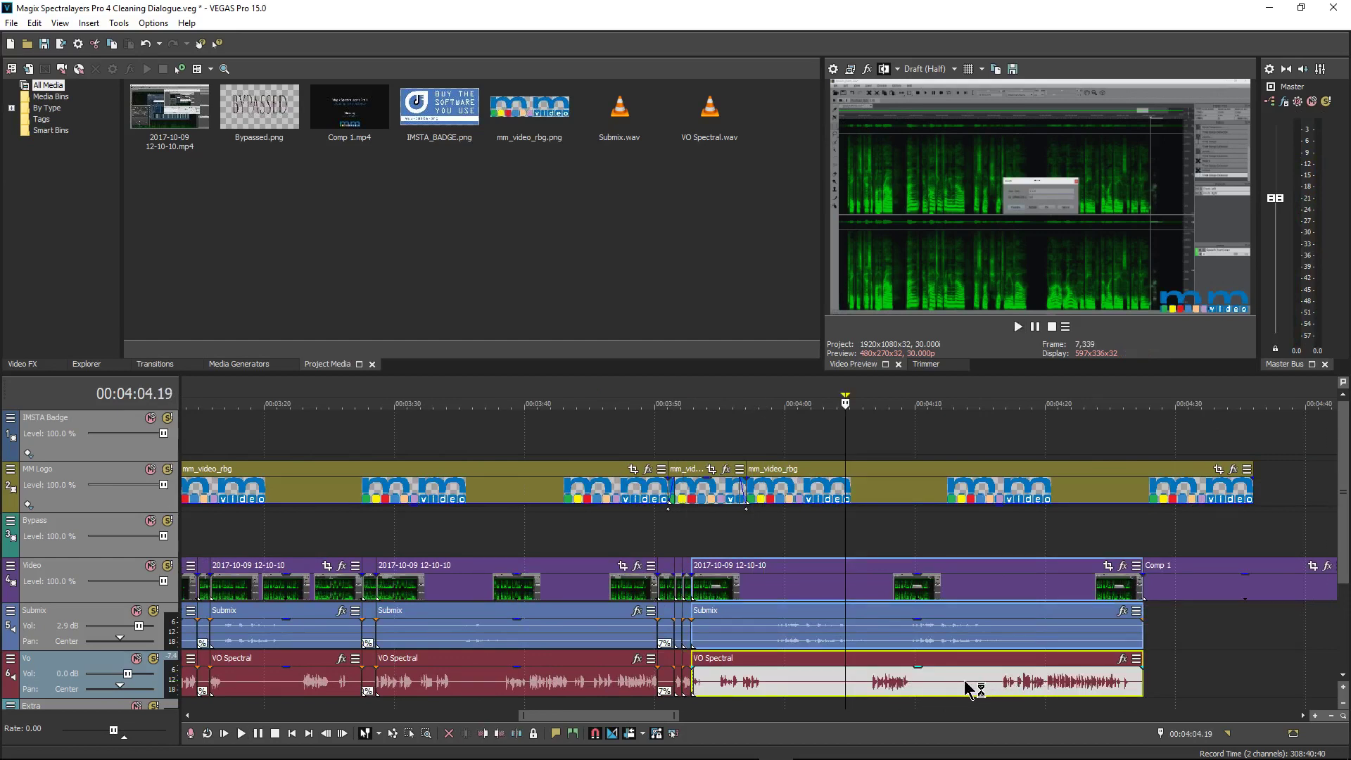
{"action": "key", "text": "space"}
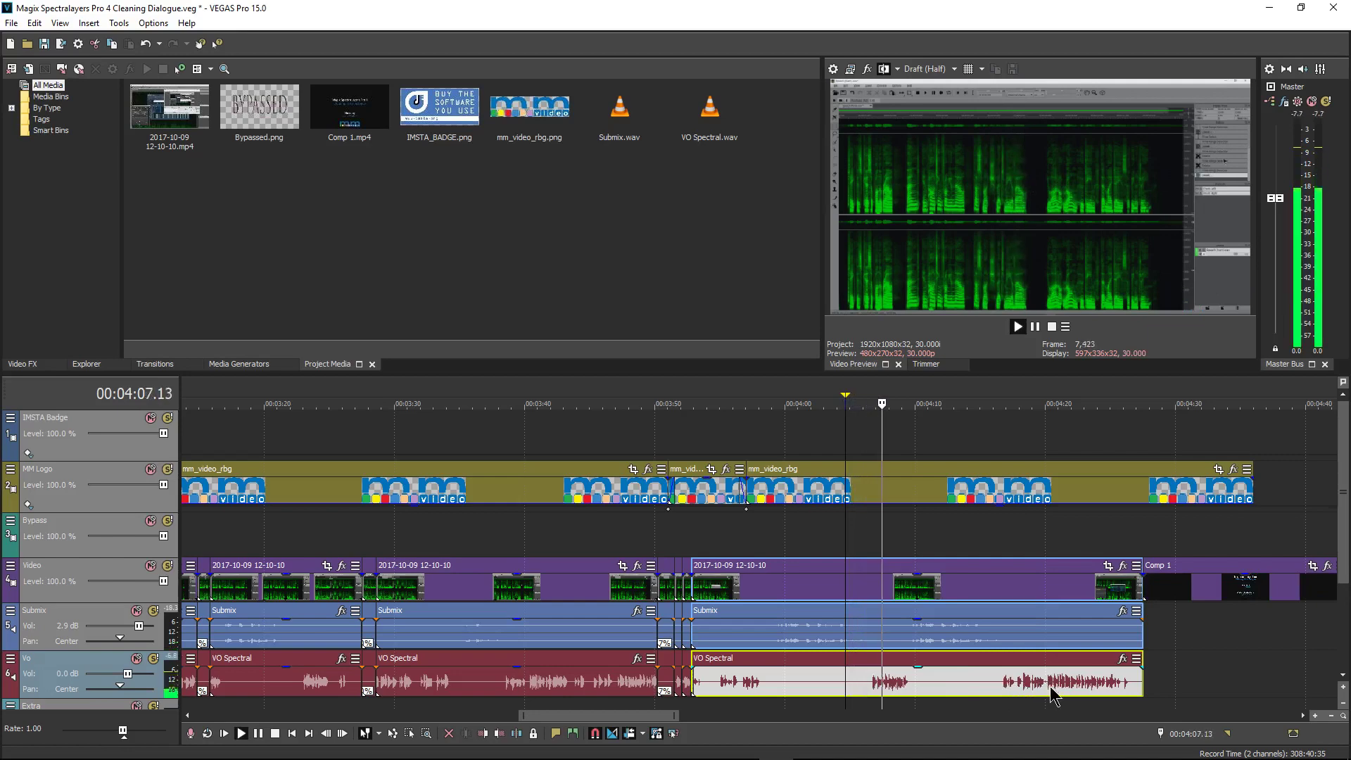
{"action": "left_click", "coordinate": [1073, 686]}
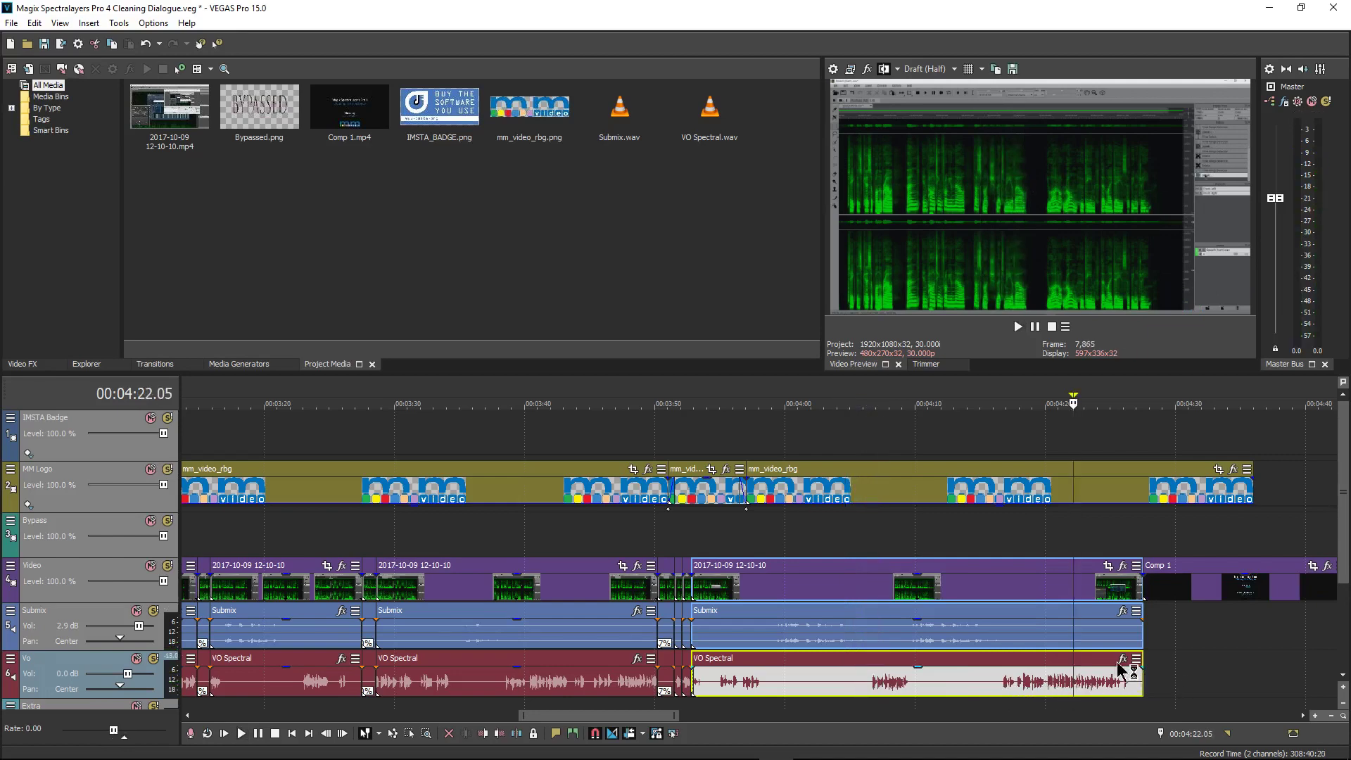
- Trim the end of the last mm_video_rbg logo event to about 00:04:23
{"action": "scroll", "coordinate": [1119, 665], "scroll_direction": "down", "scroll_amount": 4}
{"action": "left_click", "coordinate": [791, 482]}
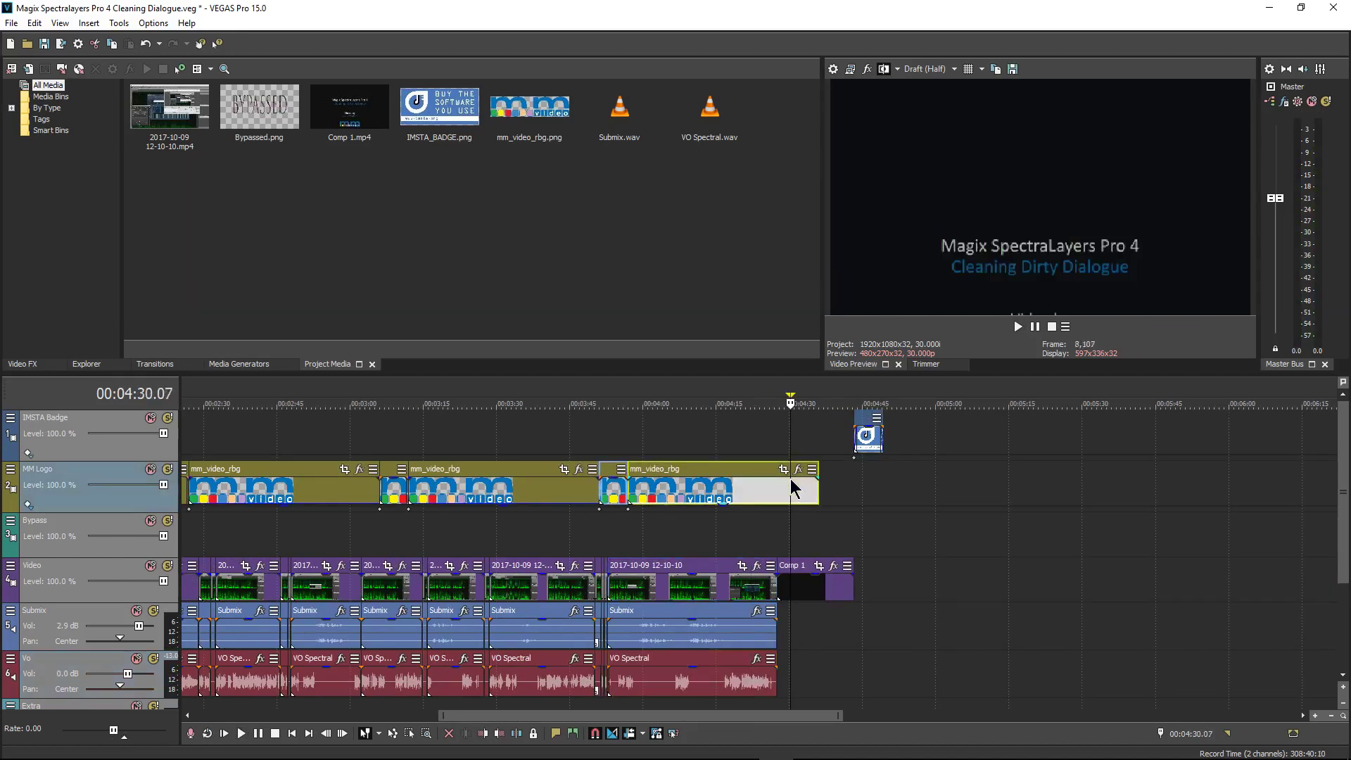
{"action": "left_click_drag", "start_coordinate": [788, 491], "coordinate": [757, 490]}
{"action": "scroll", "coordinate": [753, 619], "scroll_direction": "up", "scroll_amount": 7}
- Add a fade-out of about 15 frames to the end of the last VO Spectral event
{"action": "left_click", "coordinate": [540, 684]}
{"action": "left_click", "coordinate": [489, 689]}
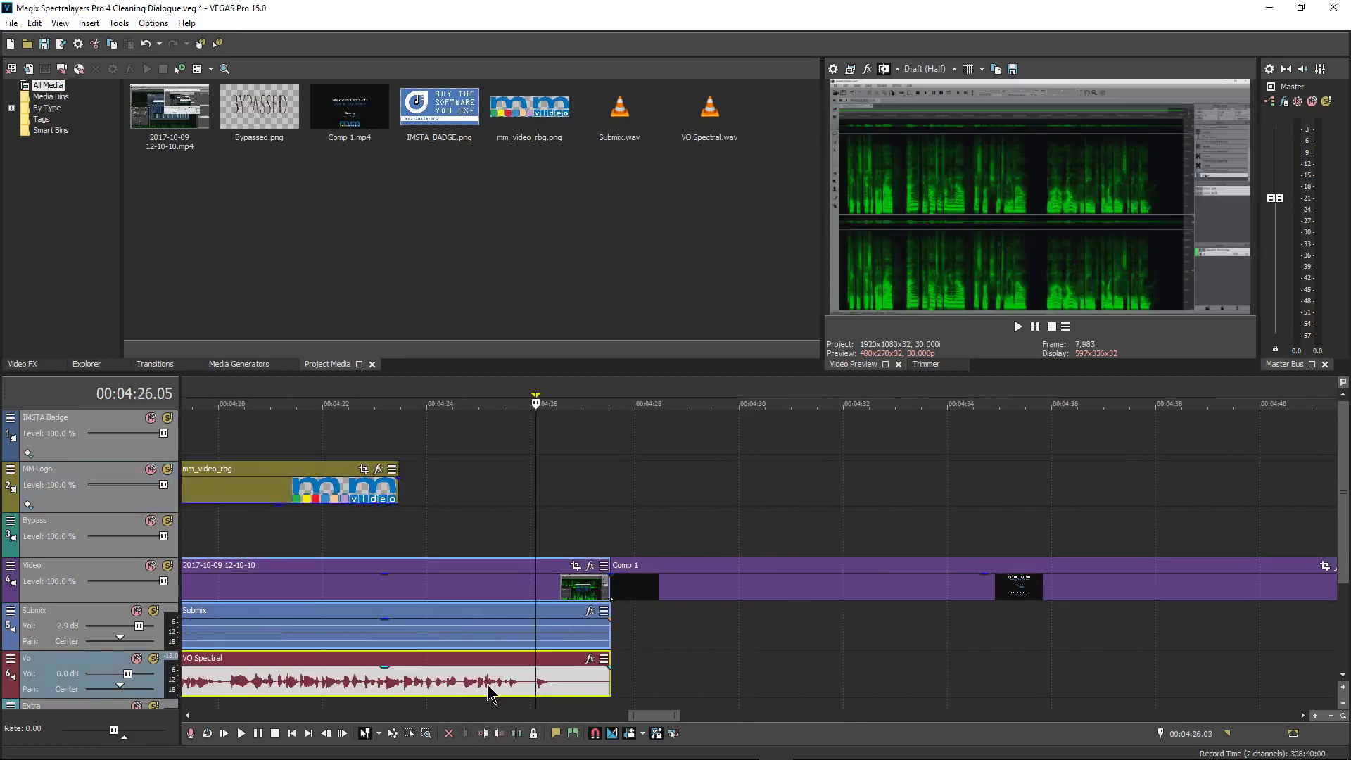
{"action": "scroll", "coordinate": [563, 685], "scroll_direction": "up", "scroll_amount": 4}
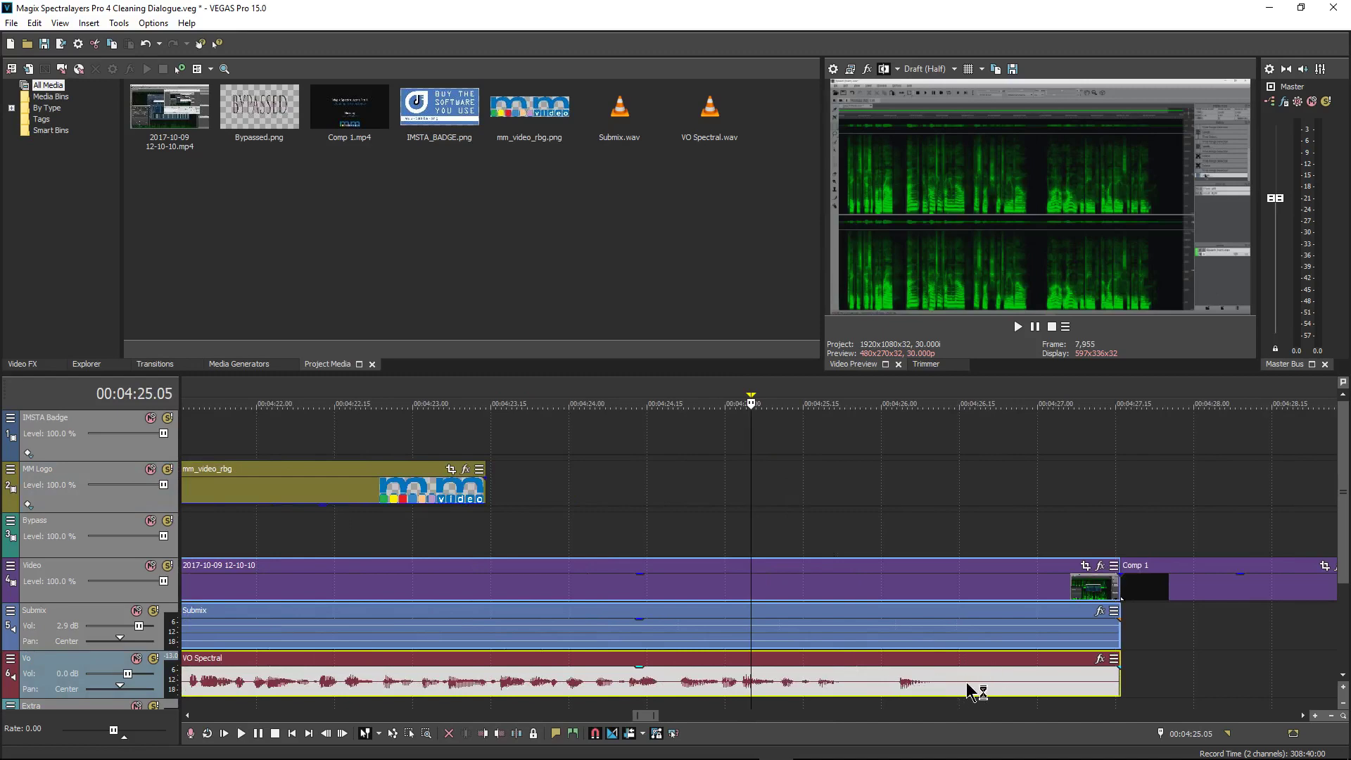
{"action": "scroll", "coordinate": [1041, 689], "scroll_direction": "up", "scroll_amount": 5}
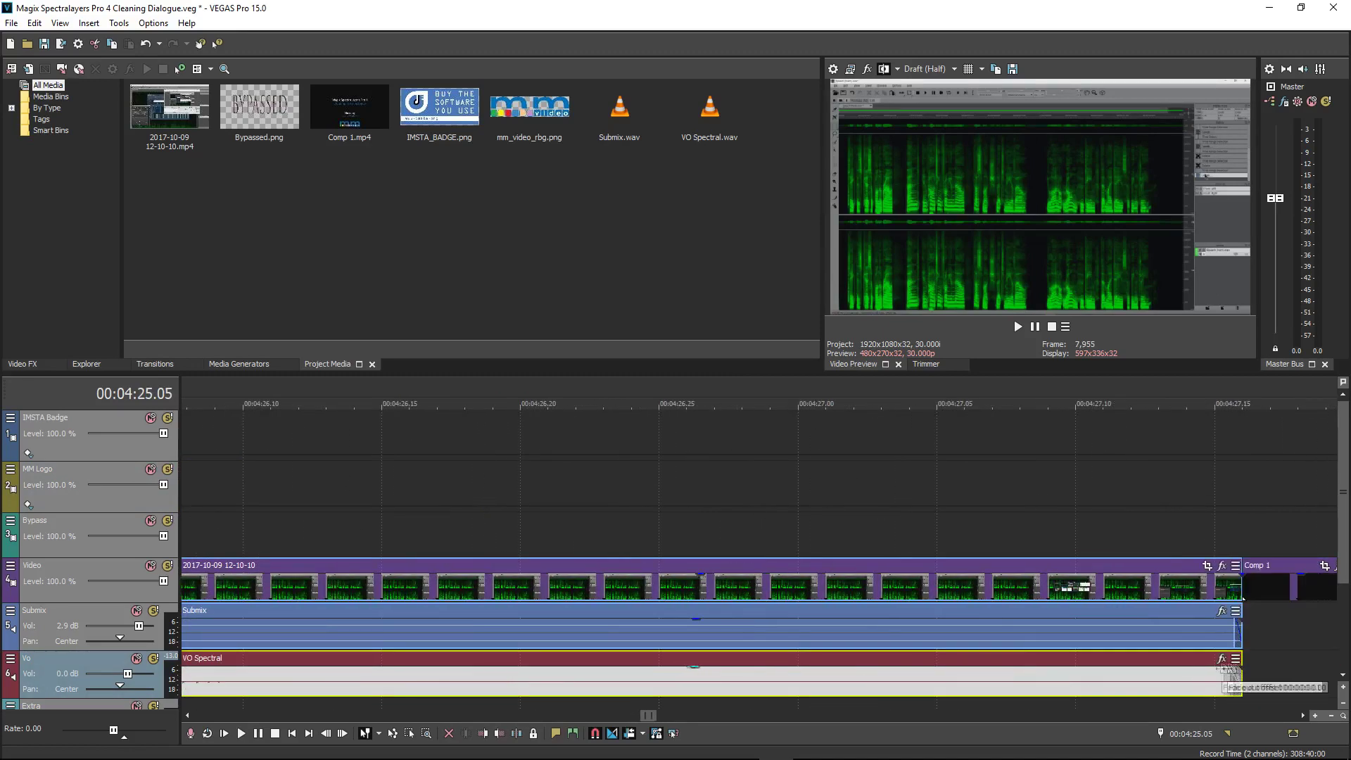
{"action": "left_click_drag", "start_coordinate": [1182, 666], "coordinate": [819, 672]}
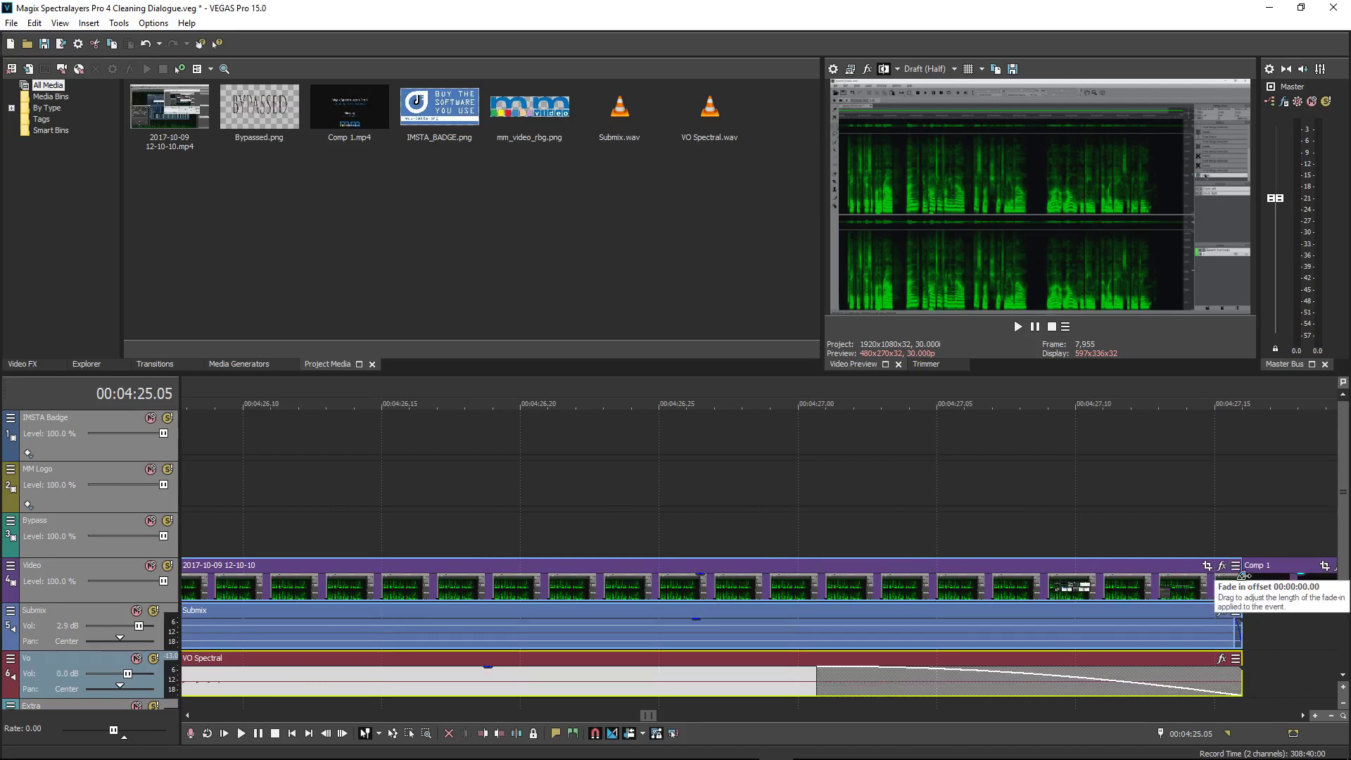
- Add a matching fade-out of about 15 frames to the end of the last screen recording event
{"action": "left_click", "coordinate": [1238, 581]}
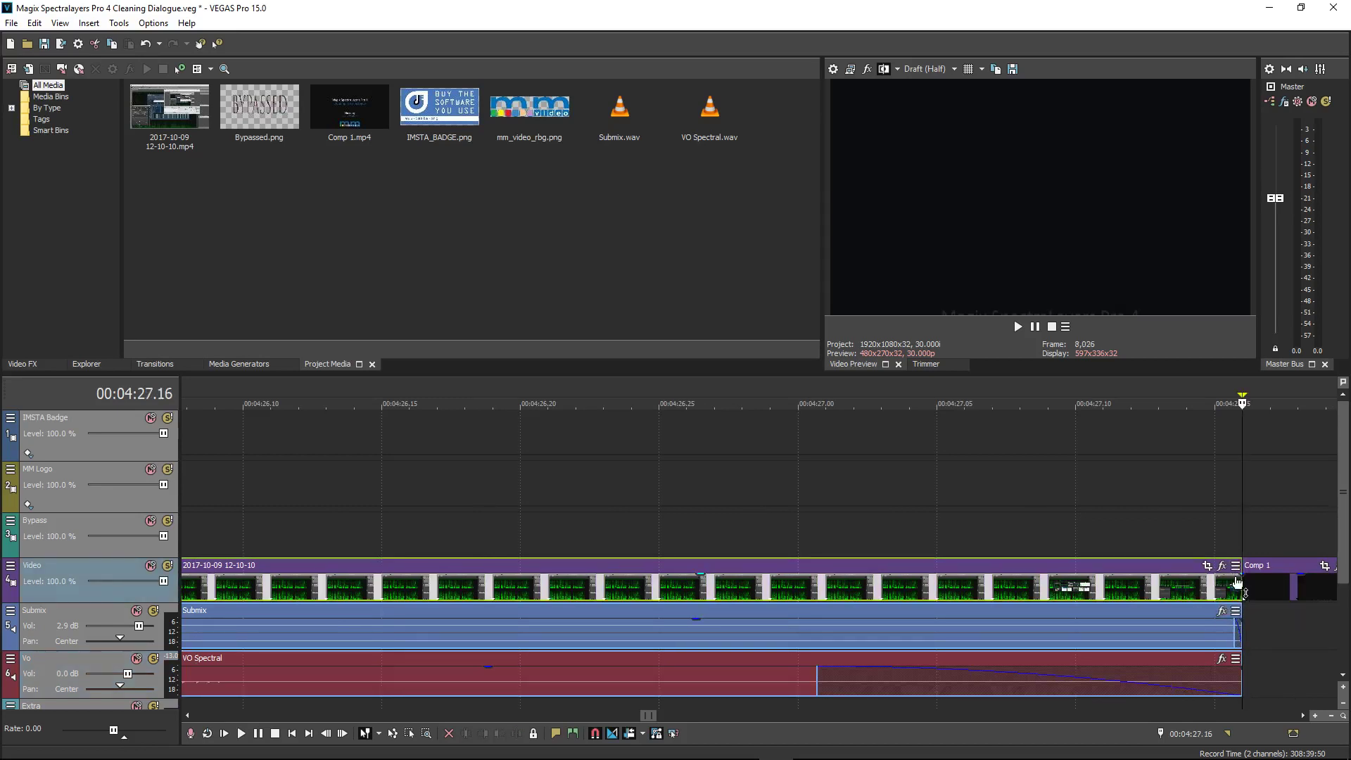
{"action": "left_click_drag", "start_coordinate": [1243, 575], "coordinate": [828, 575]}
{"action": "scroll", "coordinate": [1107, 611], "scroll_direction": "down", "scroll_amount": 1}
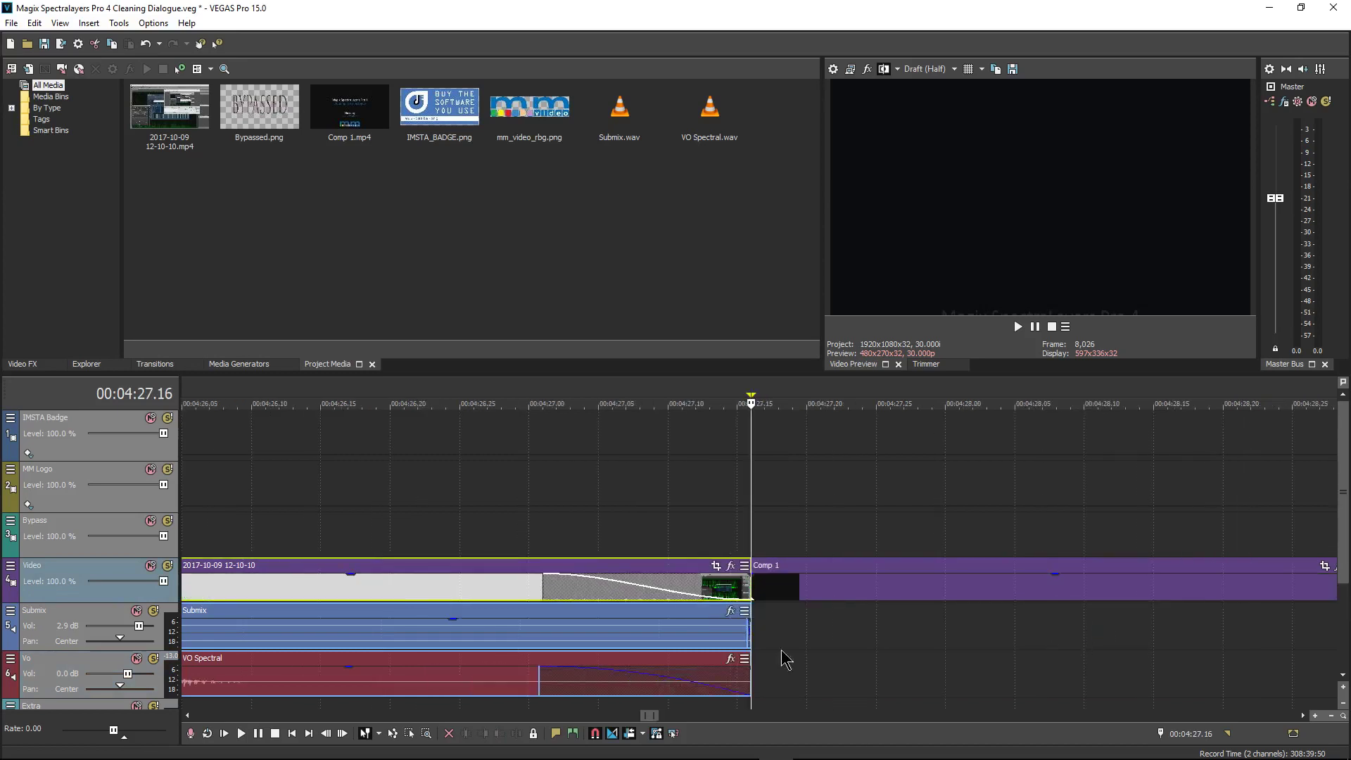
- Play back the ending from about 00:04:25.15 through the fade-outs into the Comp 1 title
{"action": "left_click_drag", "start_coordinate": [751, 686], "coordinate": [432, 674]}
{"action": "scroll", "coordinate": [468, 676], "scroll_direction": "down", "scroll_amount": 2}
{"action": "left_click", "coordinate": [575, 689]}
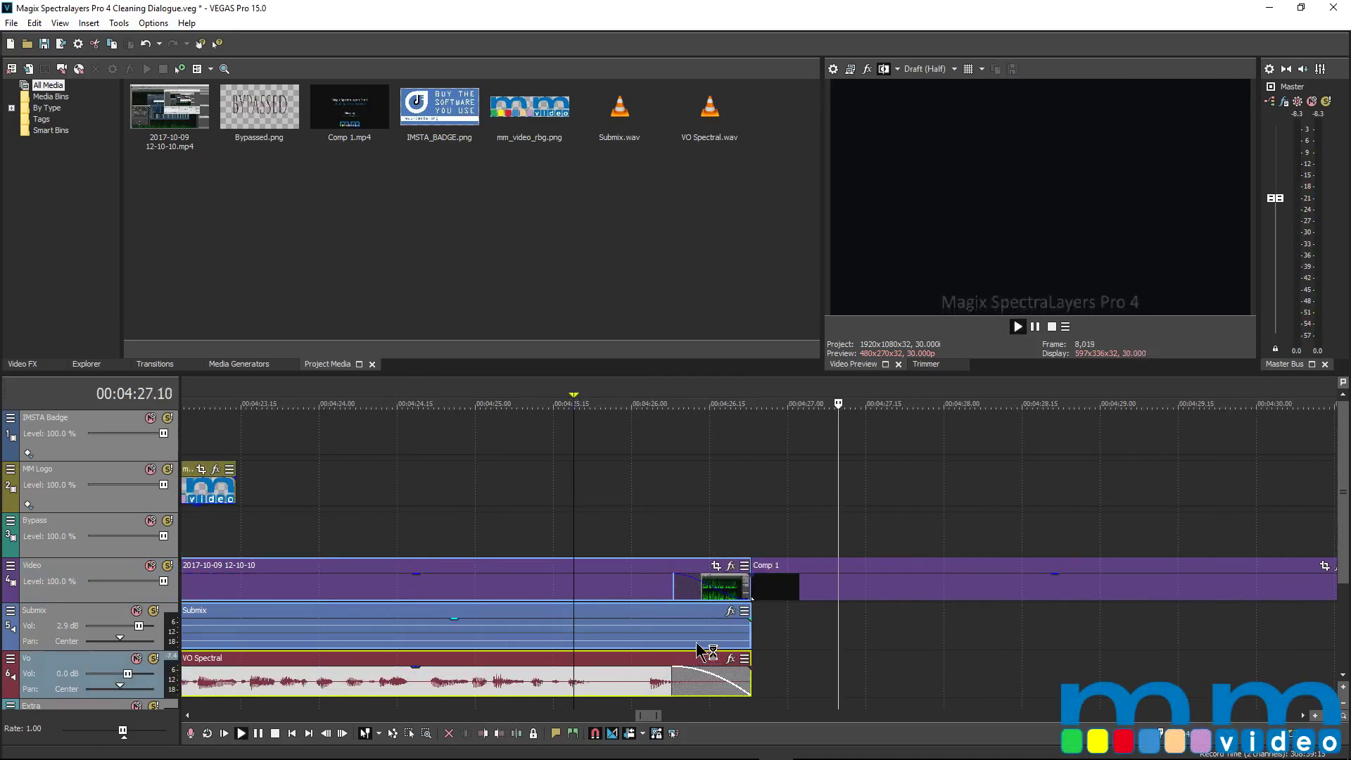
{"action": "scroll", "coordinate": [764, 637], "scroll_direction": "down", "scroll_amount": 4}
{"action": "scroll", "coordinate": [765, 637], "scroll_direction": "down", "scroll_amount": 4}
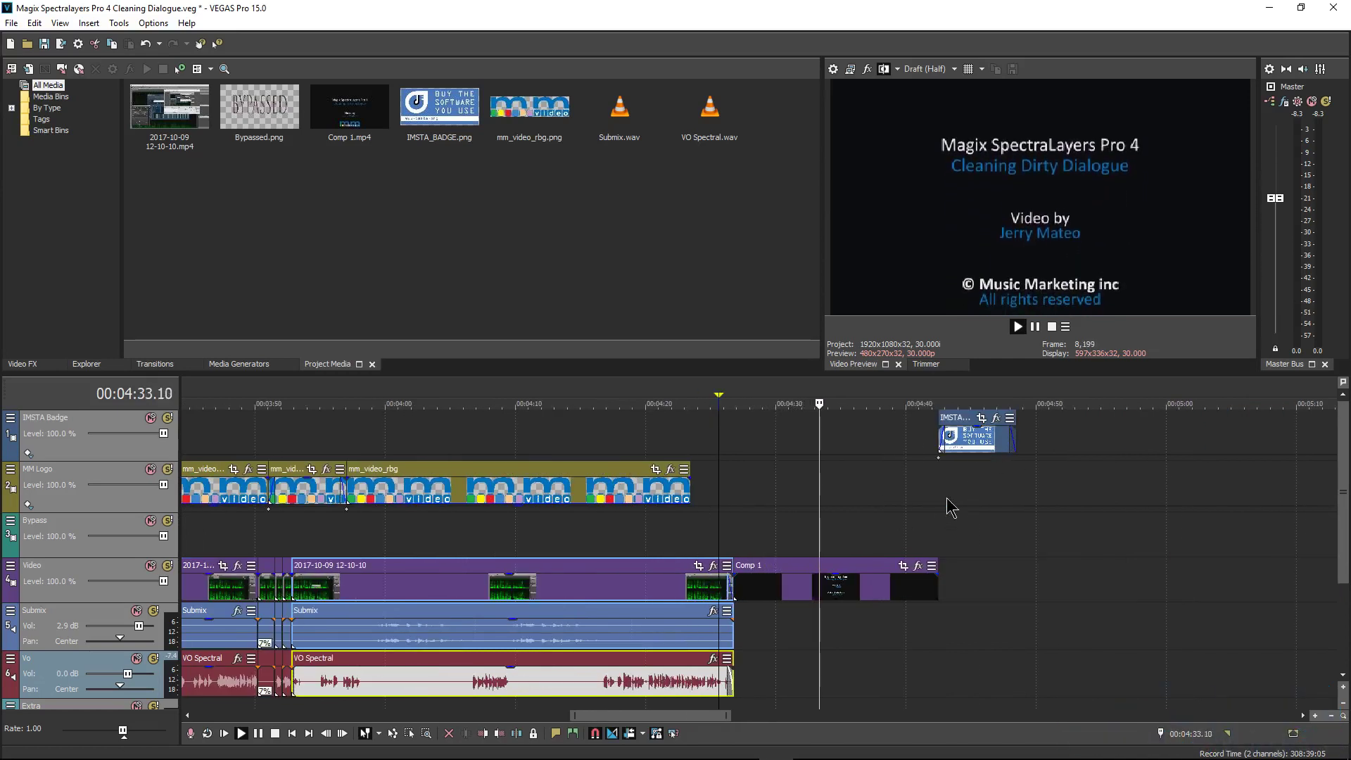
- Play back from 00:04:41.07 across the end of Comp 1 into the IMSTA badge
{"action": "left_click", "coordinate": [928, 599]}
{"action": "left_click", "coordinate": [922, 592]}
{"action": "key", "text": "space"}
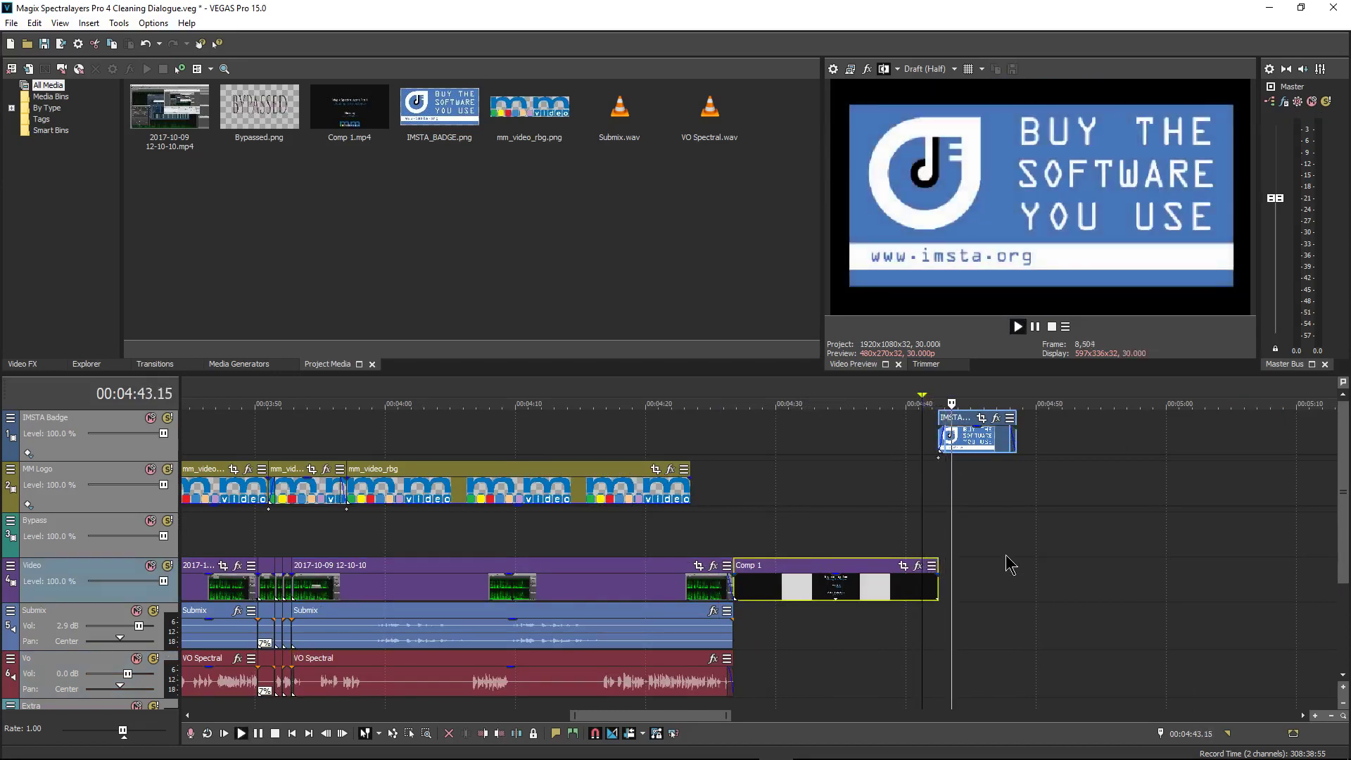
{"action": "key", "text": "space"}
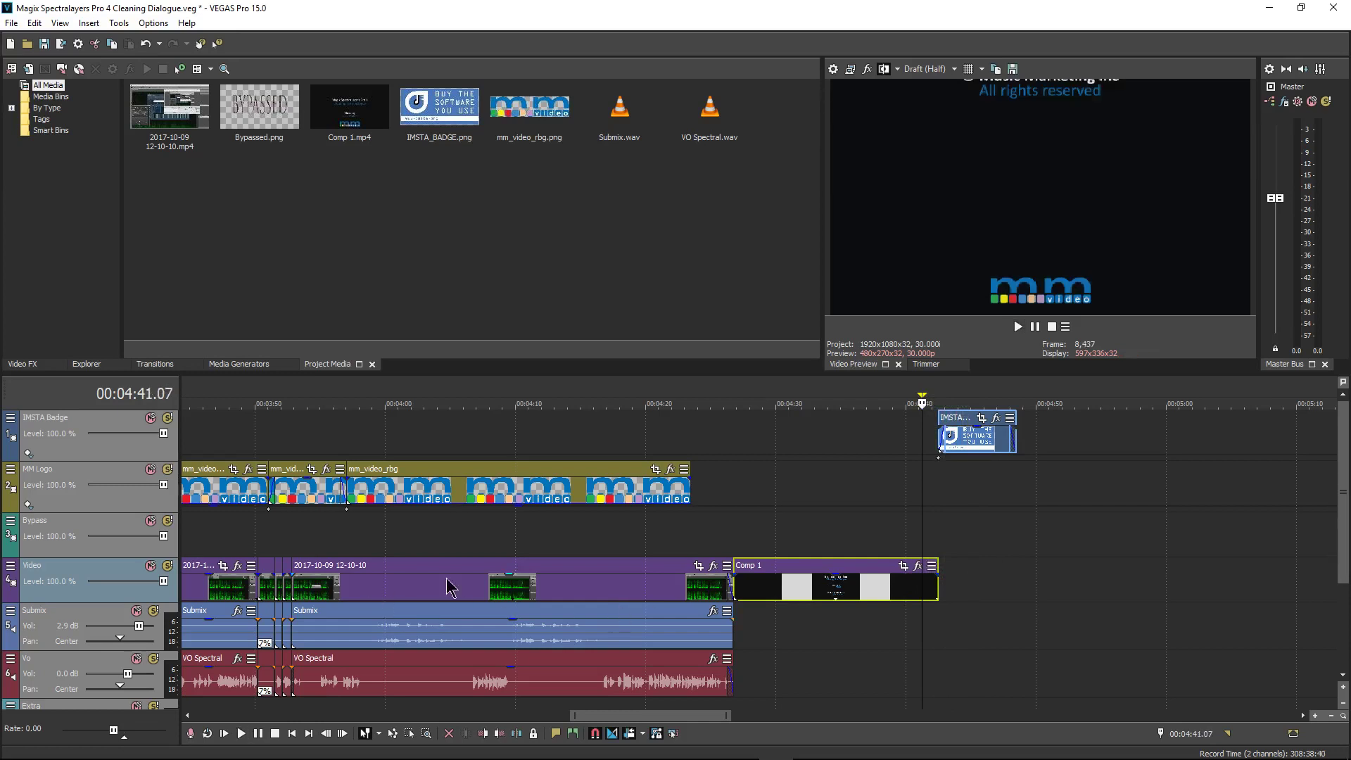
- Examine the edited timeline around 00:03:49.25, 00:03:51.15 and 00:03:56.17, including the logo event joins
{"action": "left_click", "coordinate": [254, 531]}
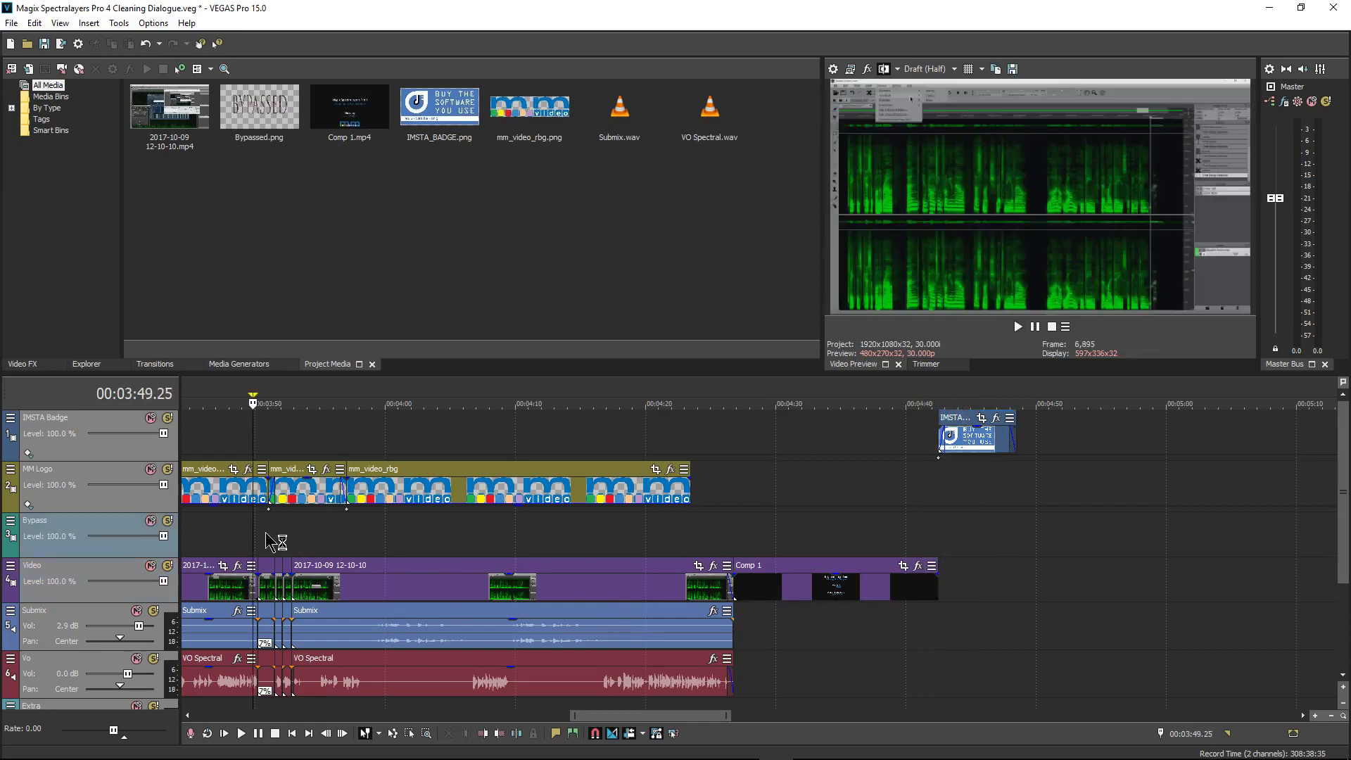
{"action": "left_click", "coordinate": [268, 527]}
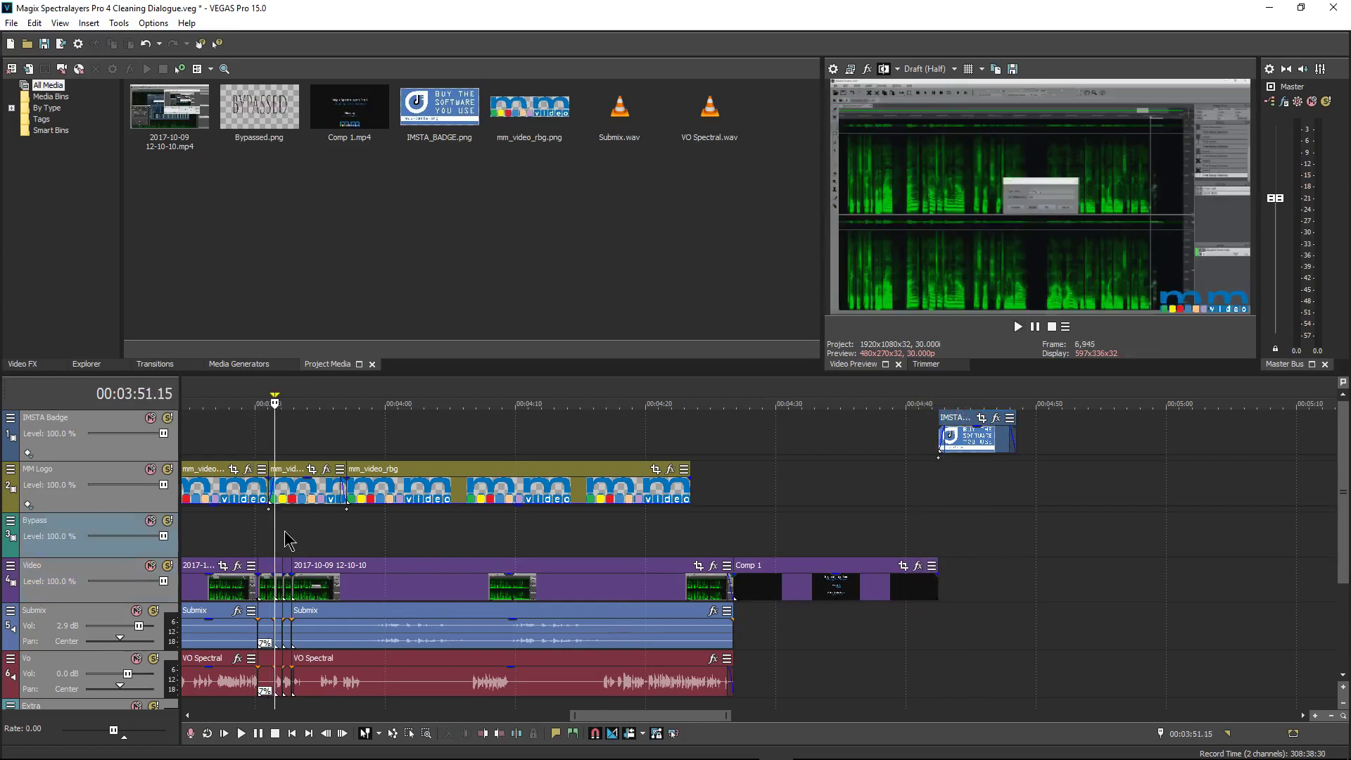
{"action": "left_click", "coordinate": [337, 539]}
{"action": "left_click", "coordinate": [349, 537]}
{"action": "left_click", "coordinate": [341, 539]}
{"action": "key", "text": "space"}
{"action": "scroll", "coordinate": [467, 550], "scroll_direction": "down", "scroll_amount": 5}
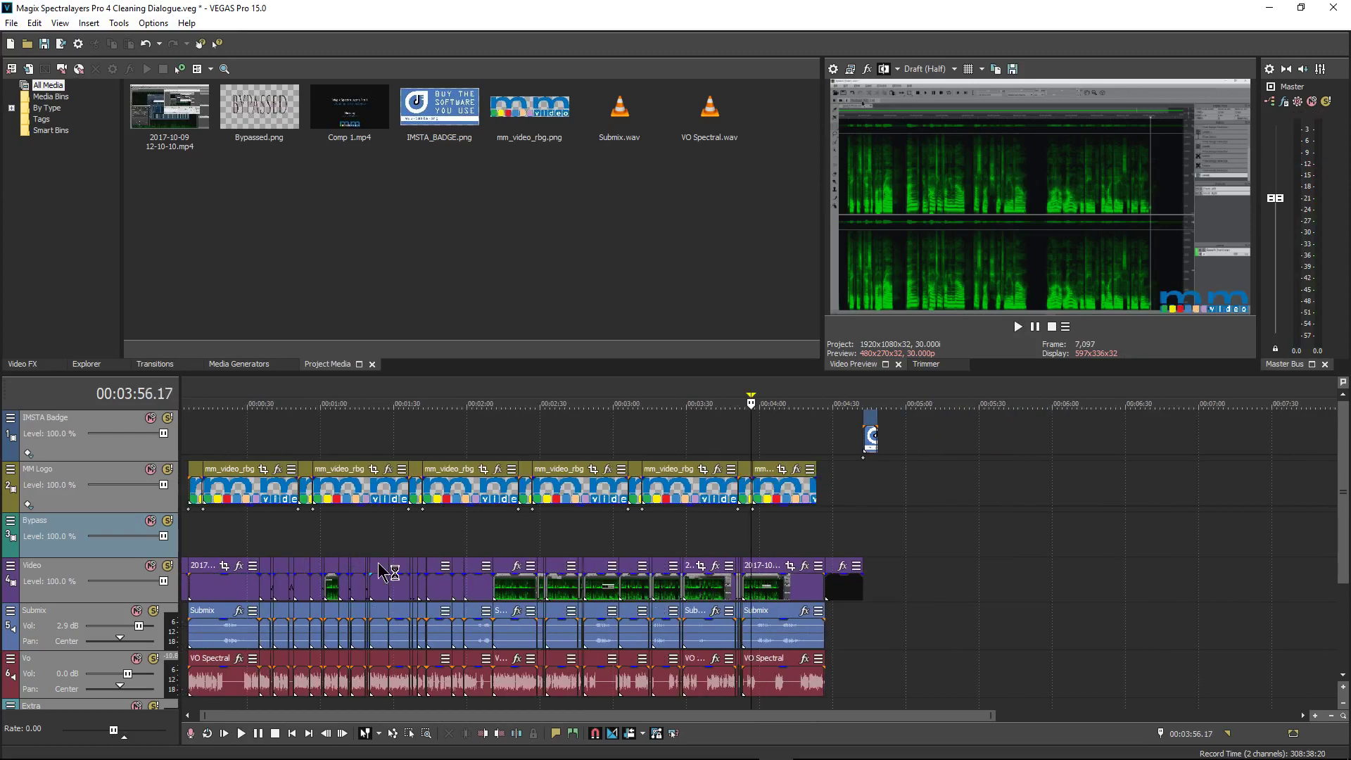